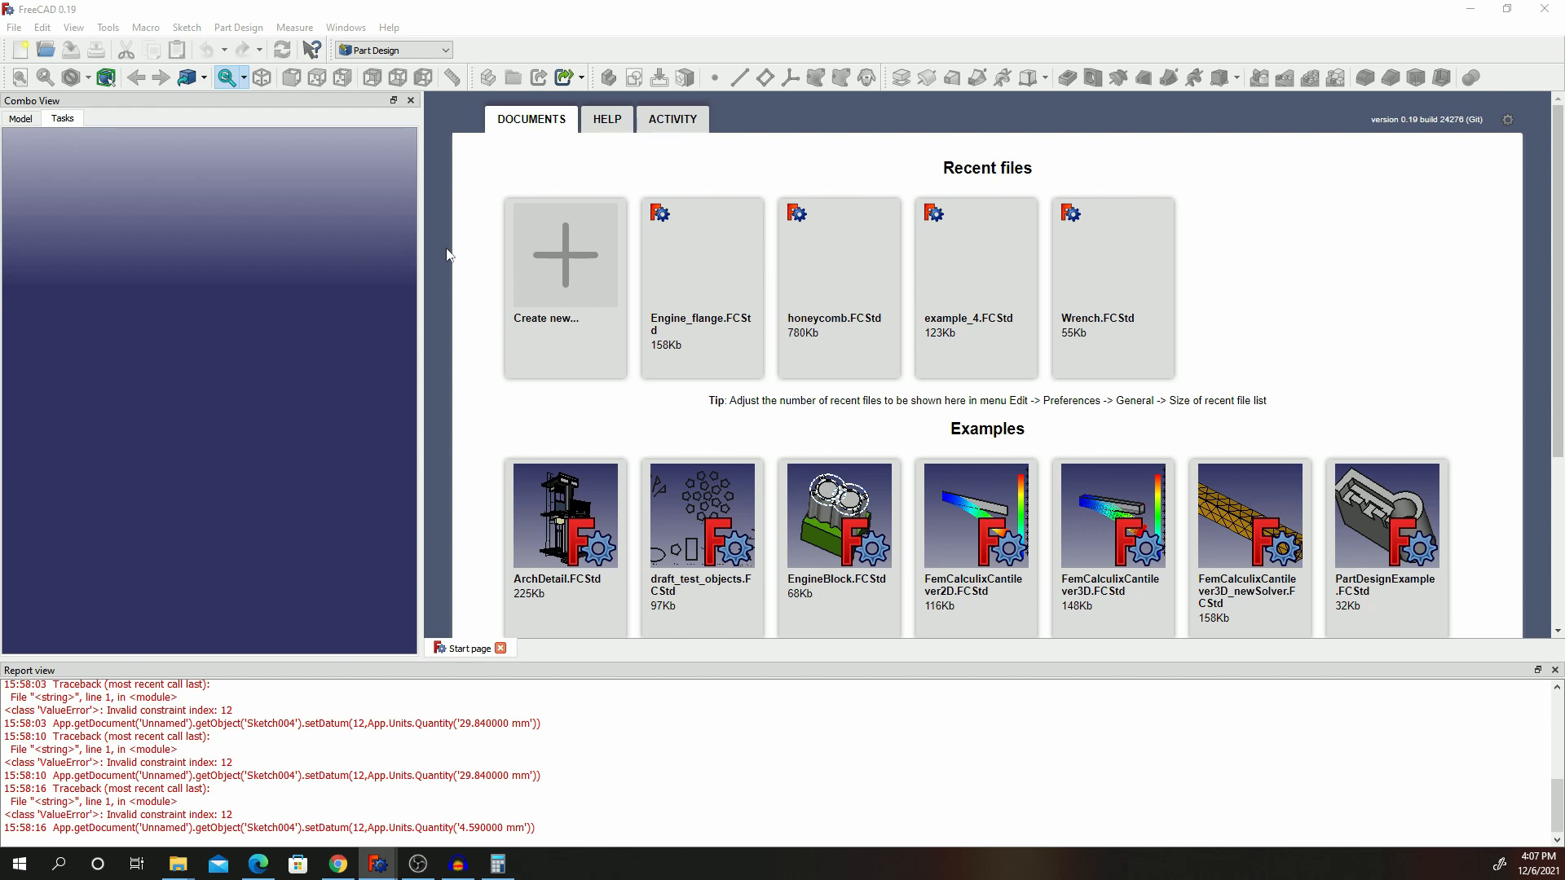
Switch to the Part Design workbench and create a new document.
click(420, 51)
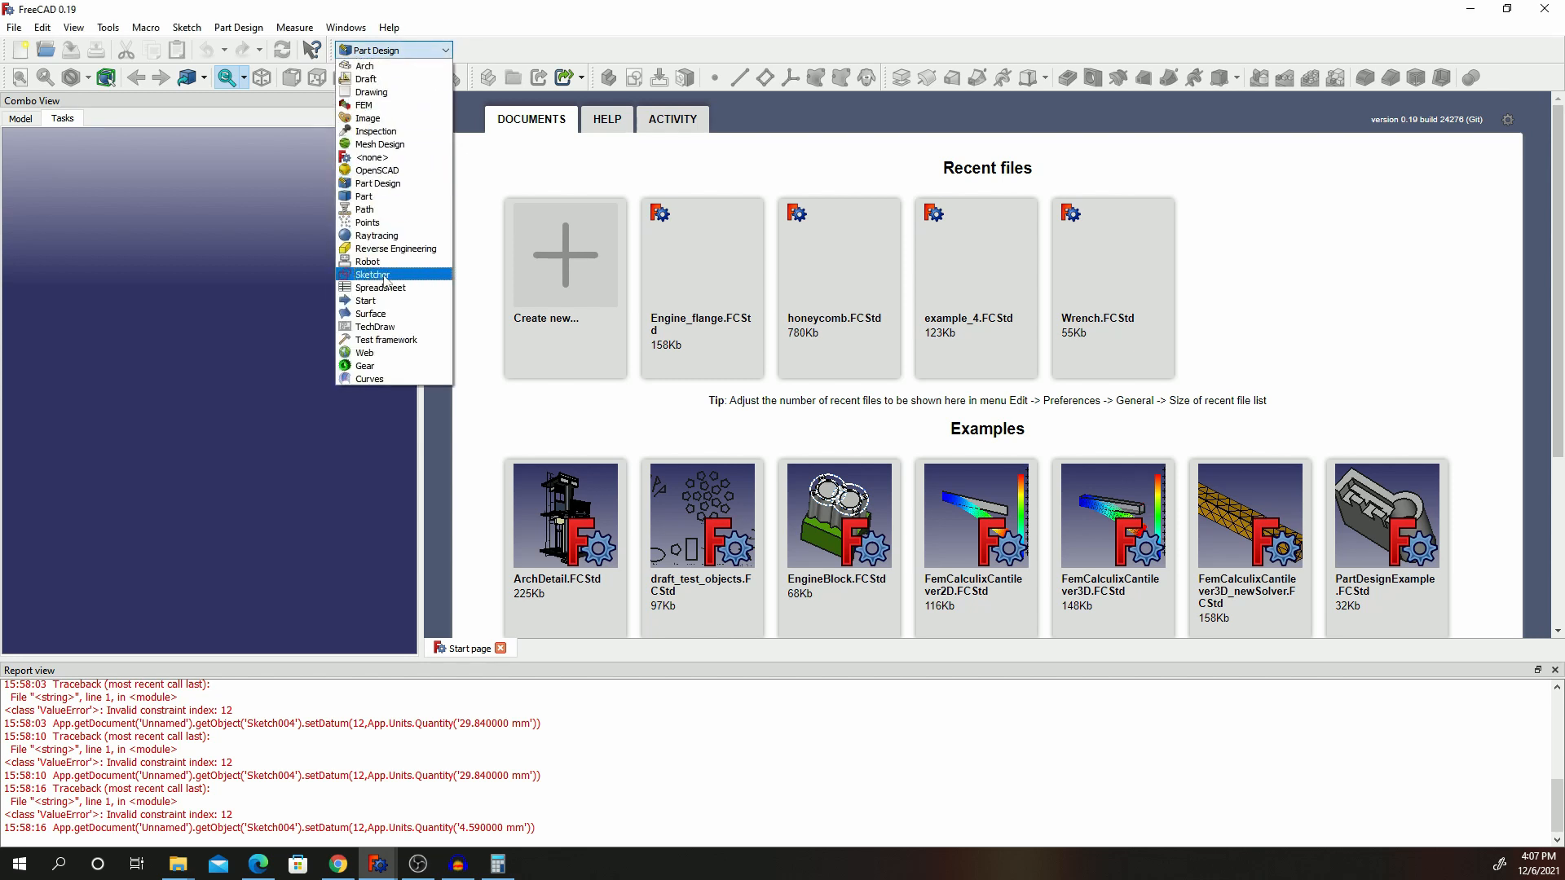
click(392, 190)
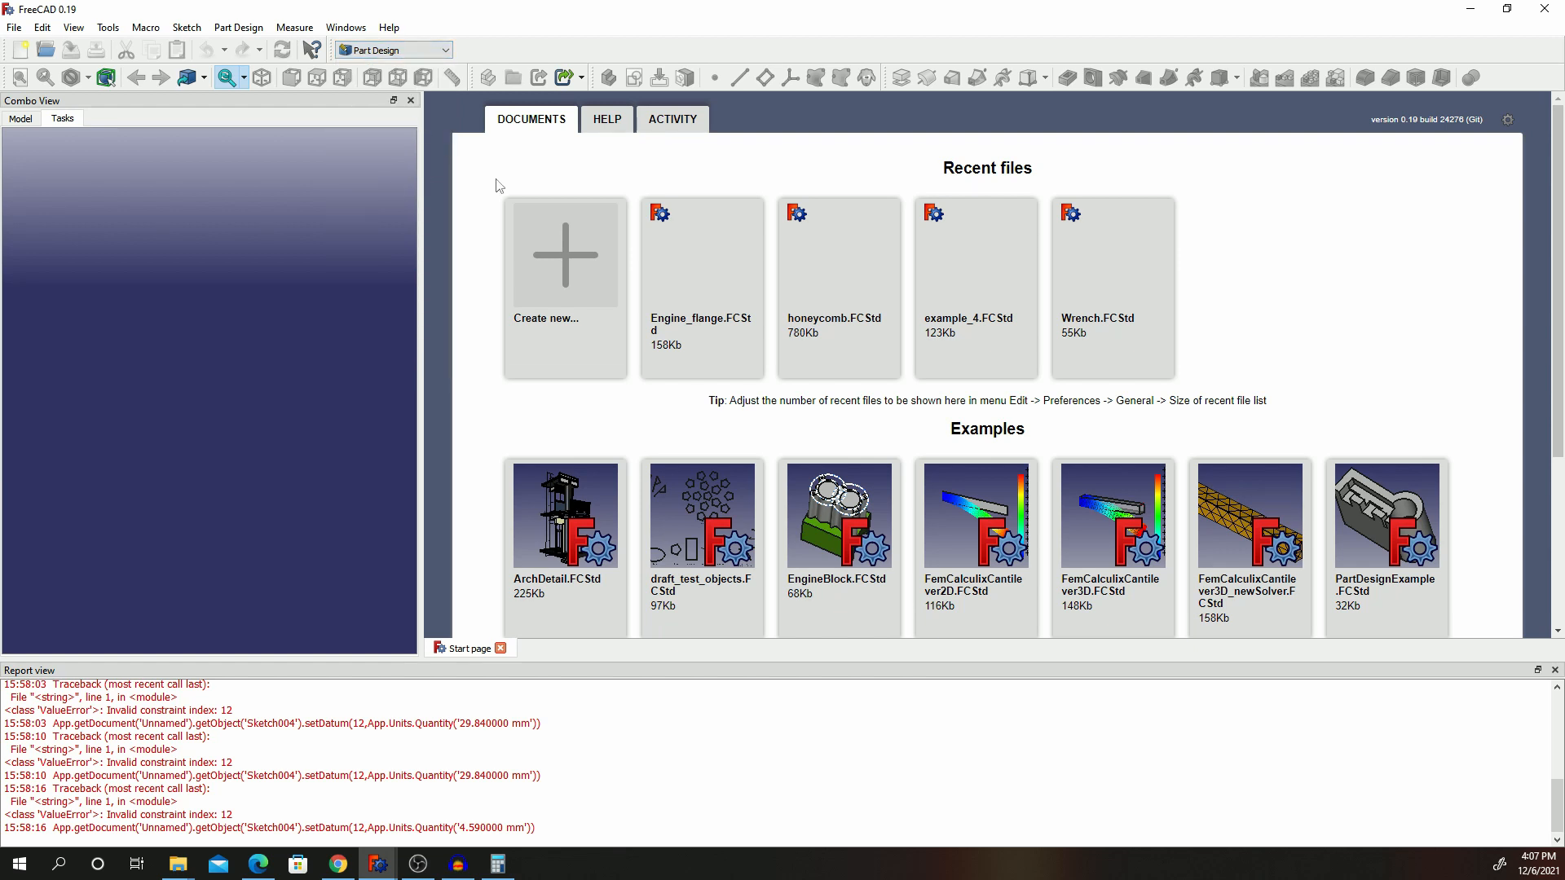
click(581, 283)
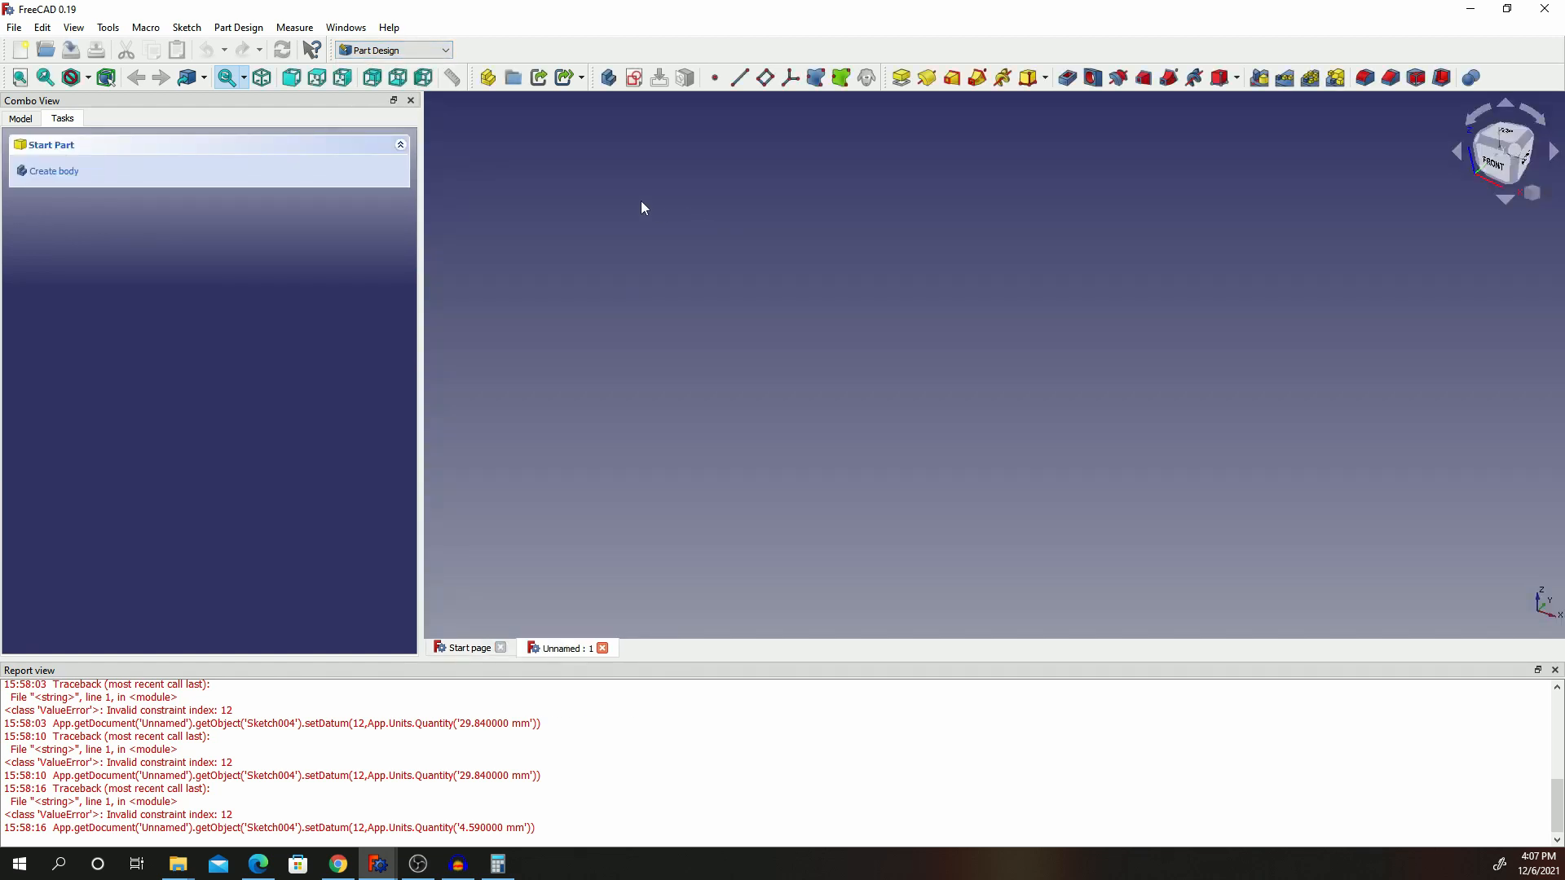
Create a body and start a sketch on its XY plane.
click(55, 171)
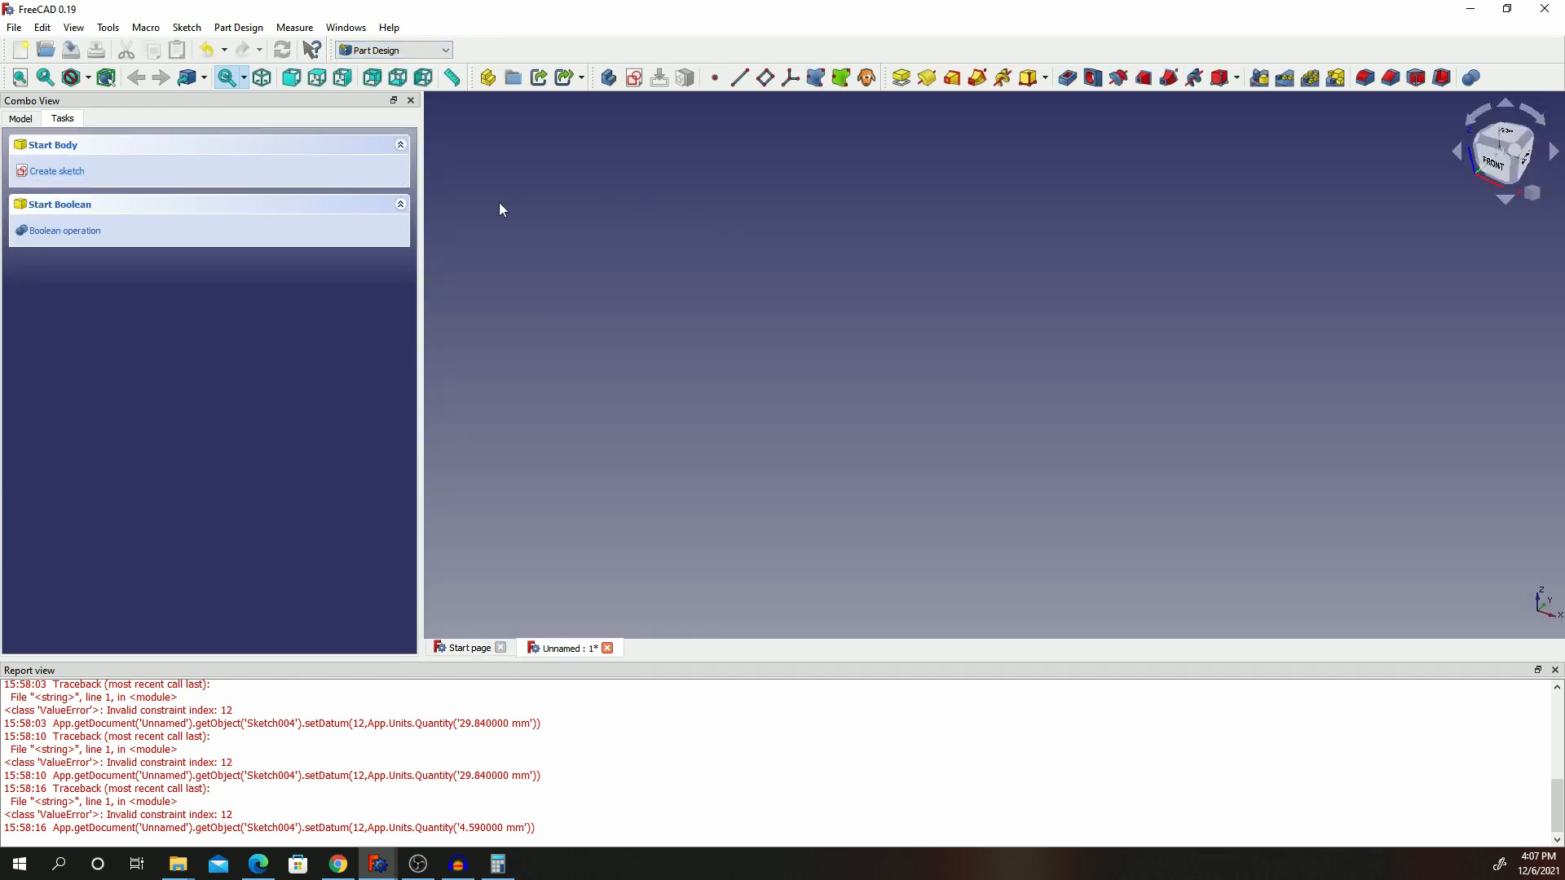
click(69, 172)
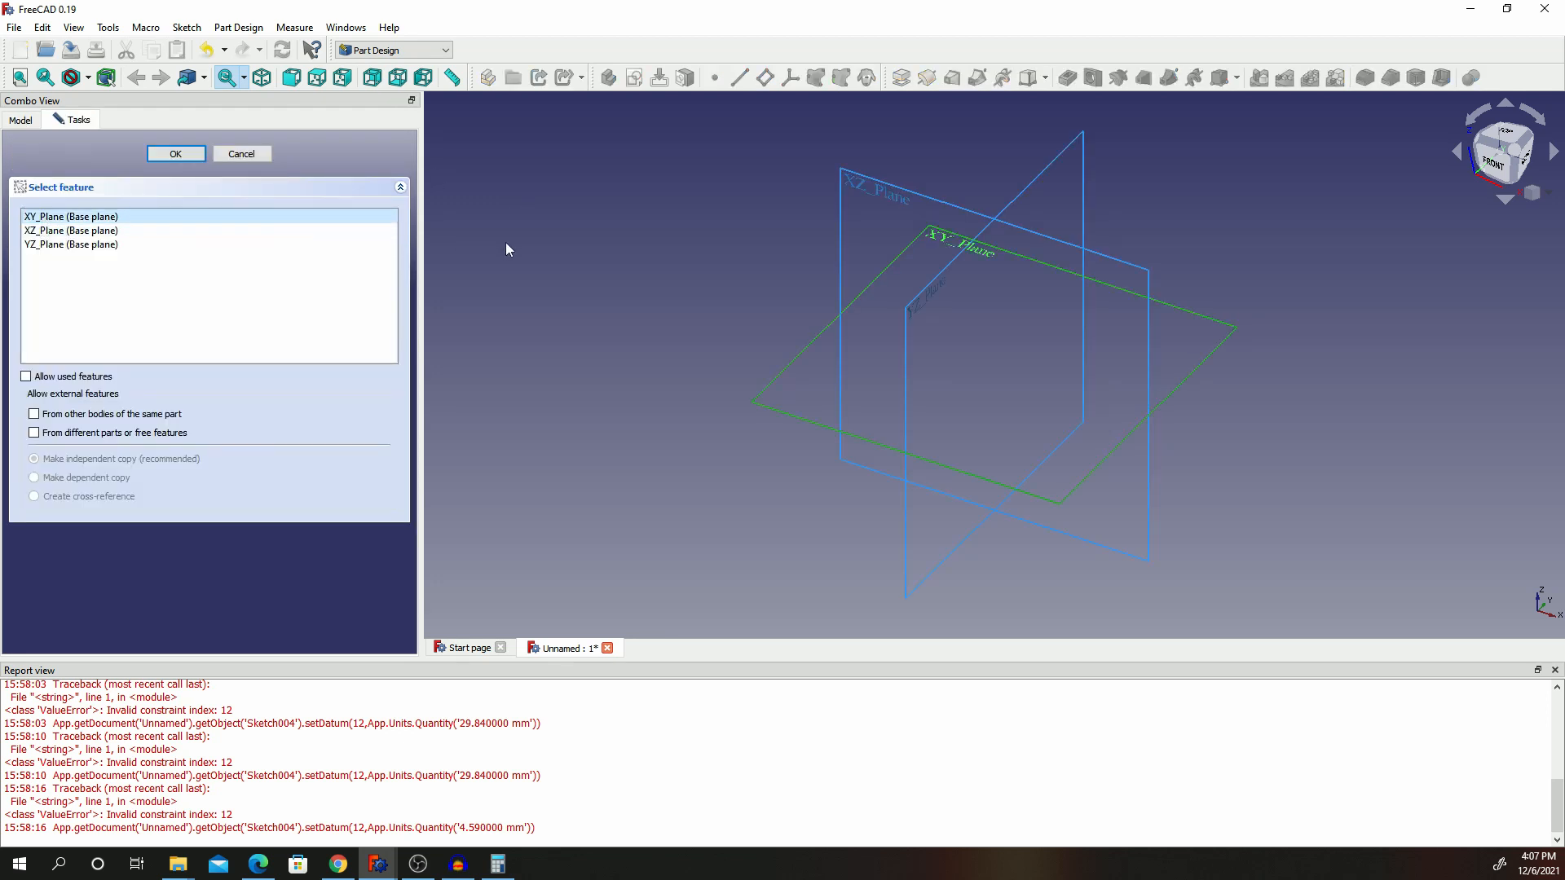
click(185, 156)
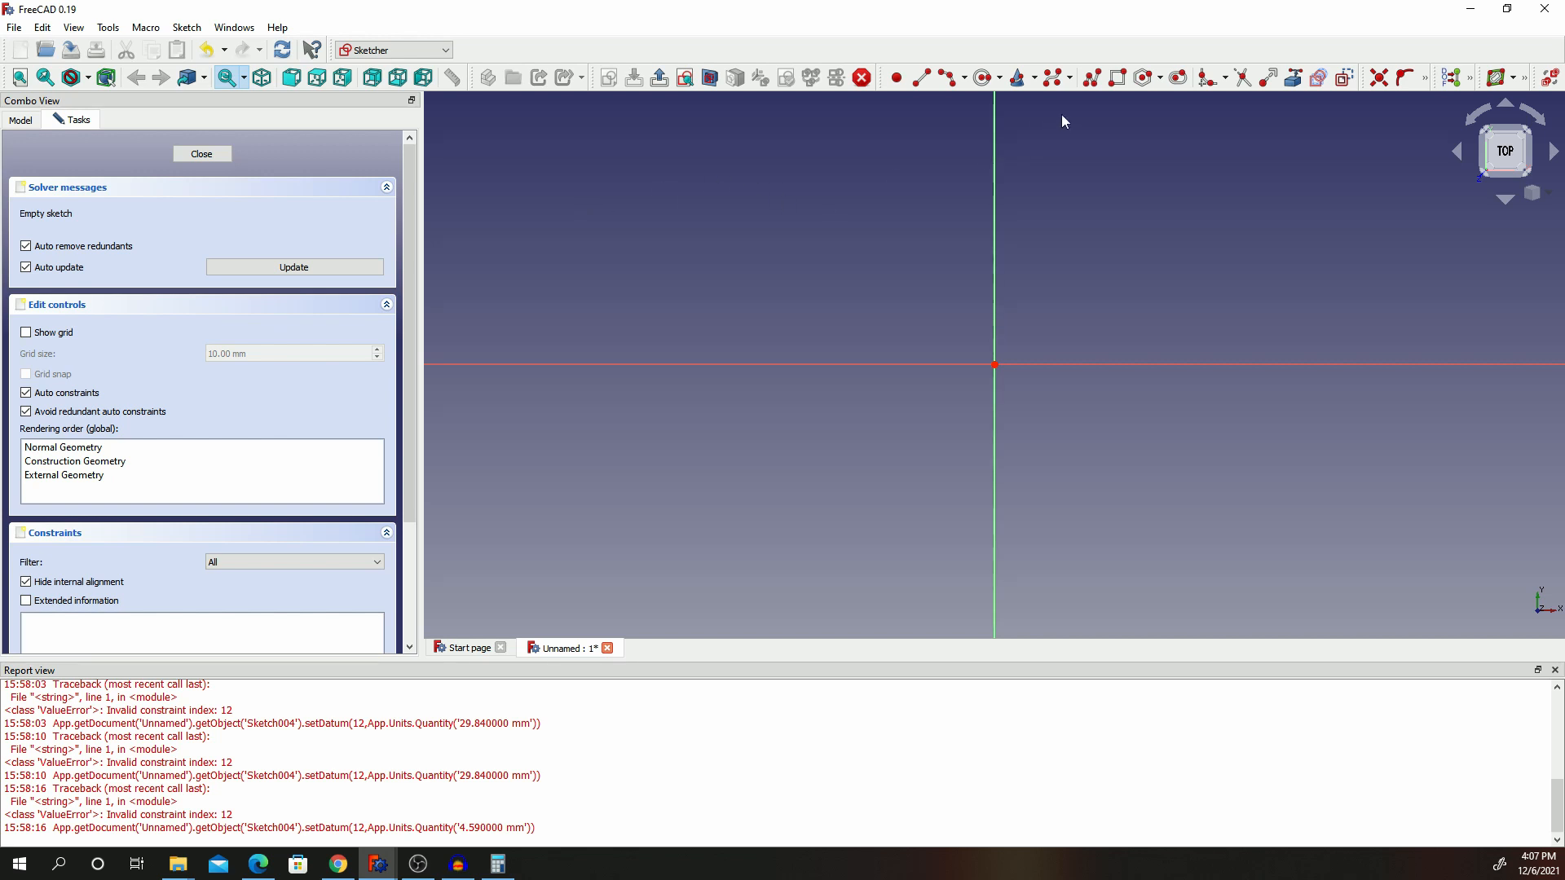
Sketch a rectangle about 80 mm wide and 45 mm high around the origin.
click(1118, 78)
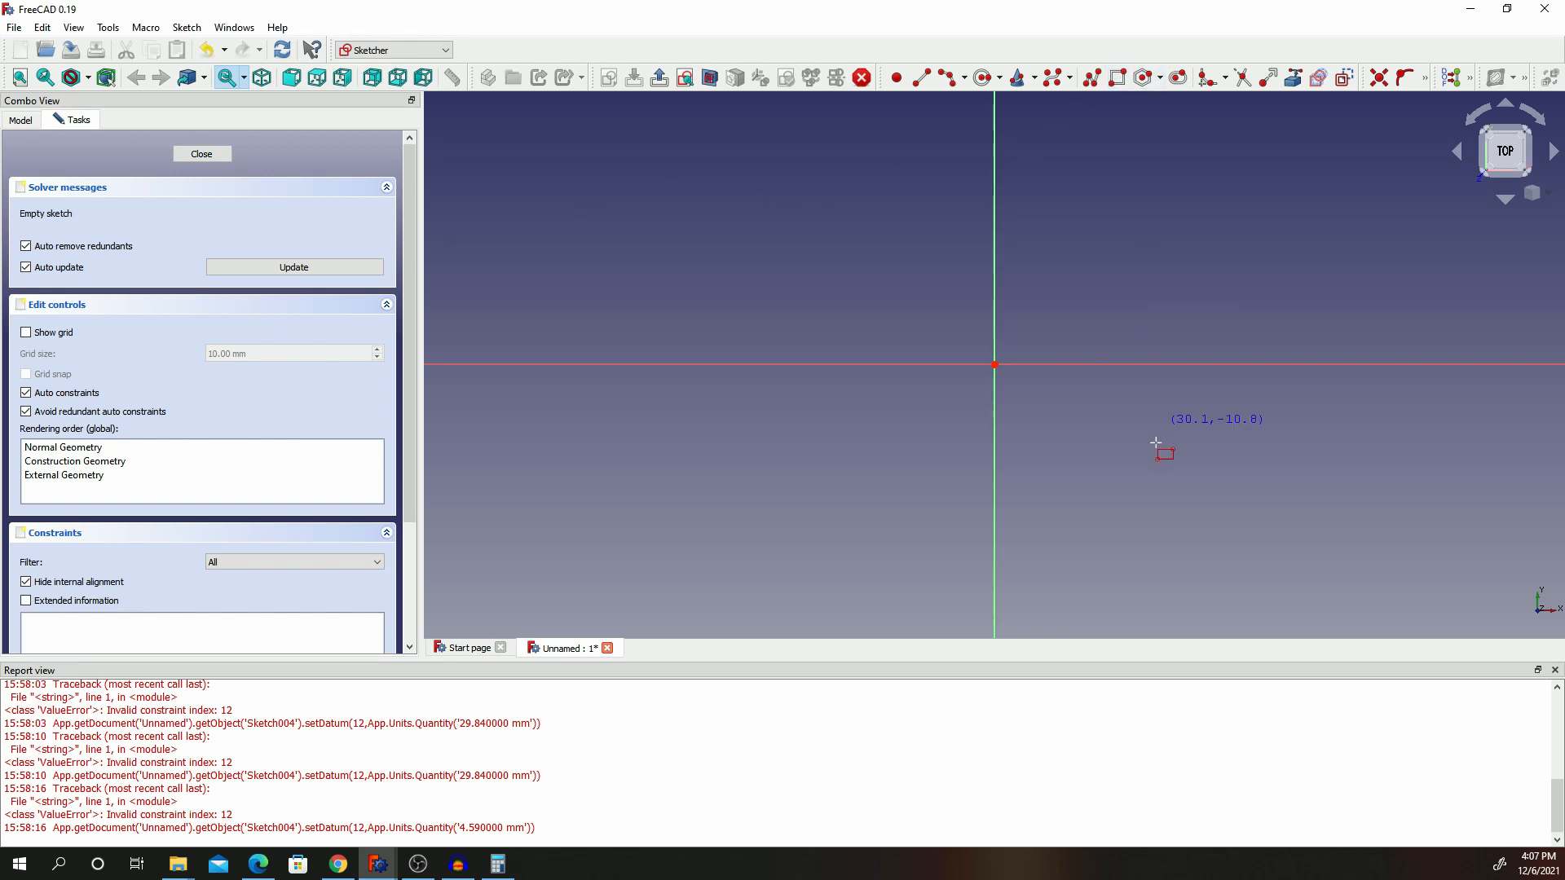
click(759, 240)
click(1200, 485)
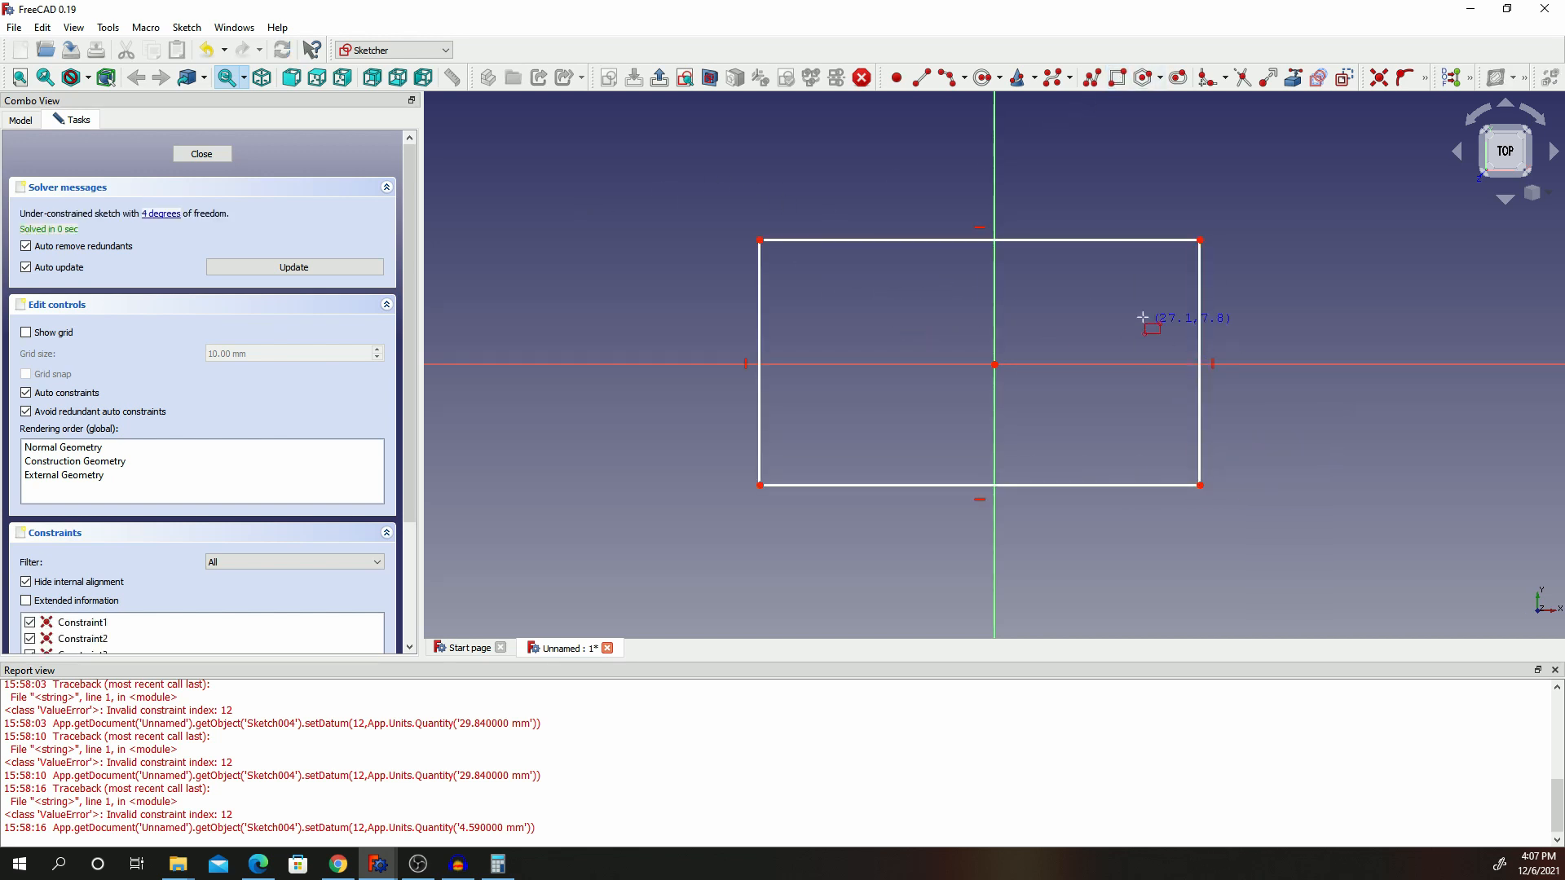
right_click(1288, 222)
Constrain two diagonally opposite corners of the rectangle to be symmetric about the origin.
click(1425, 78)
click(1425, 77)
click(1320, 126)
click(759, 240)
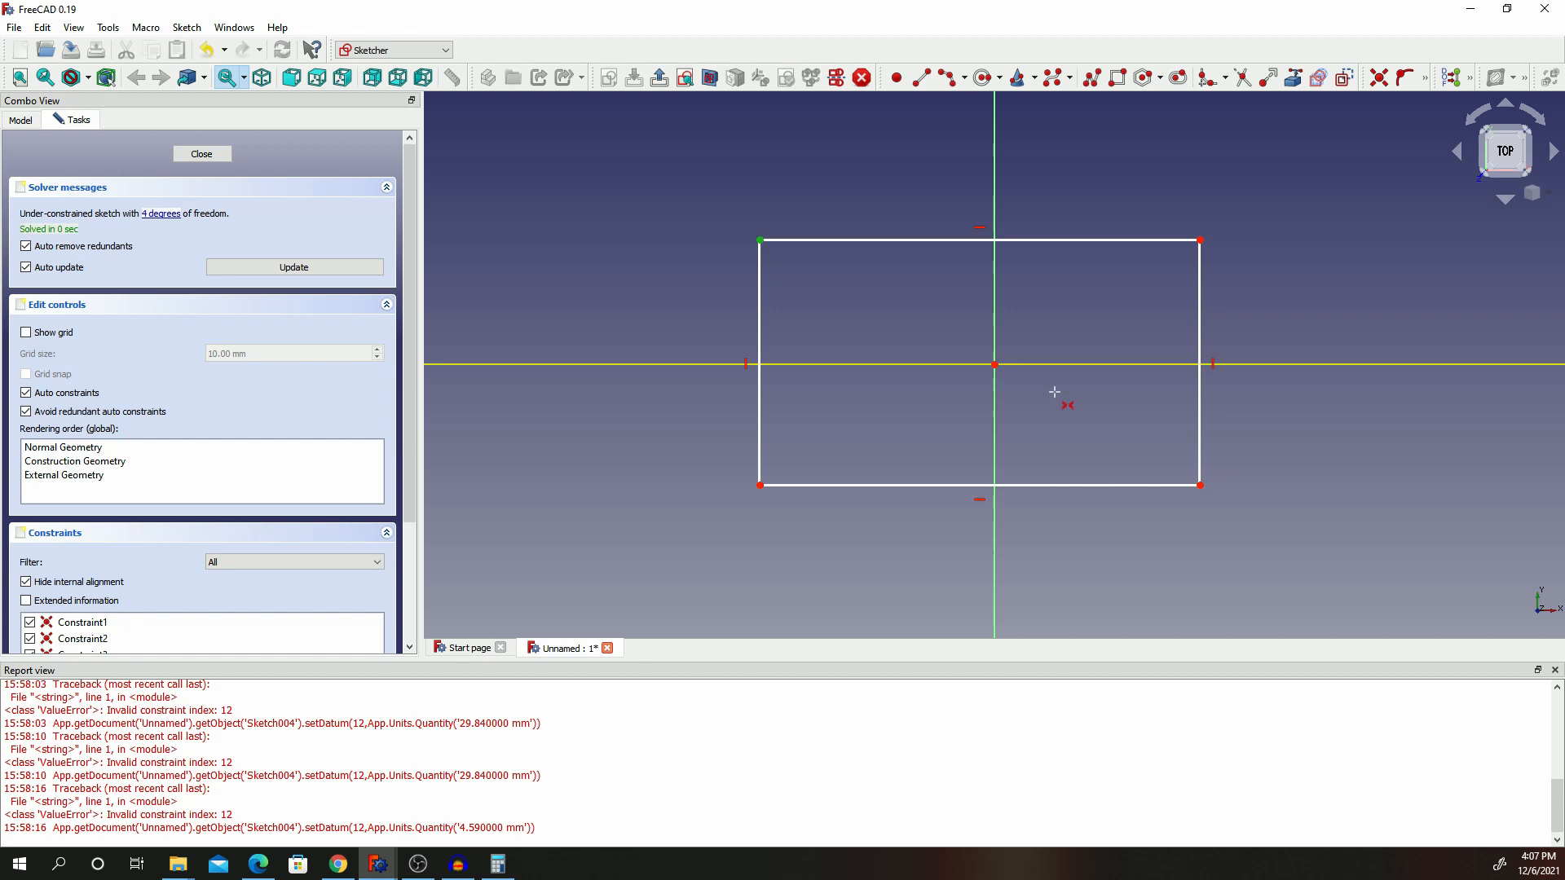
click(1200, 485)
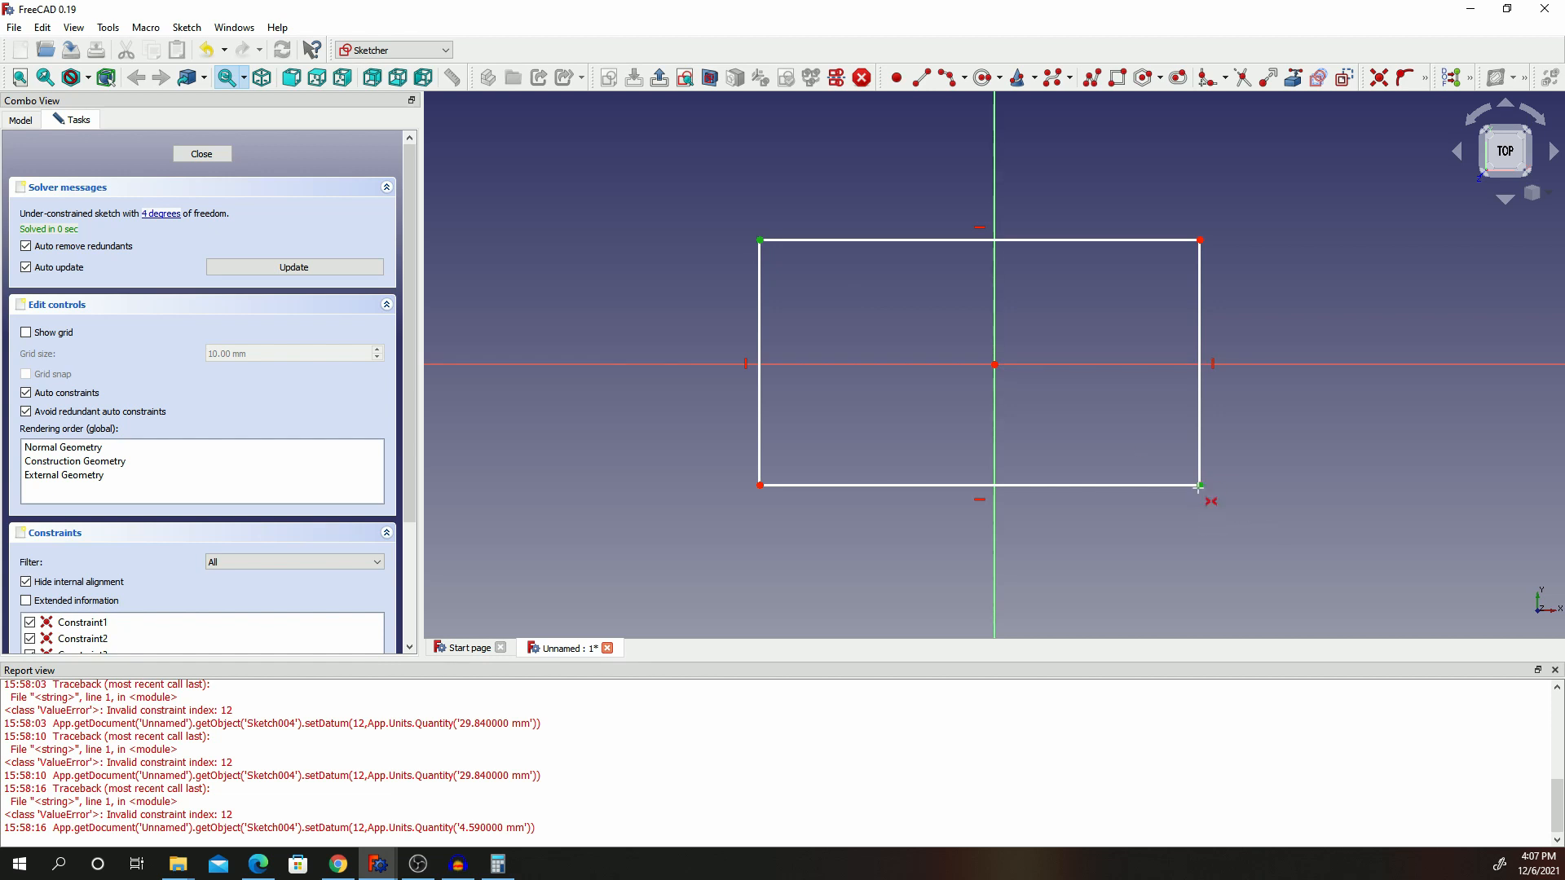
click(994, 364)
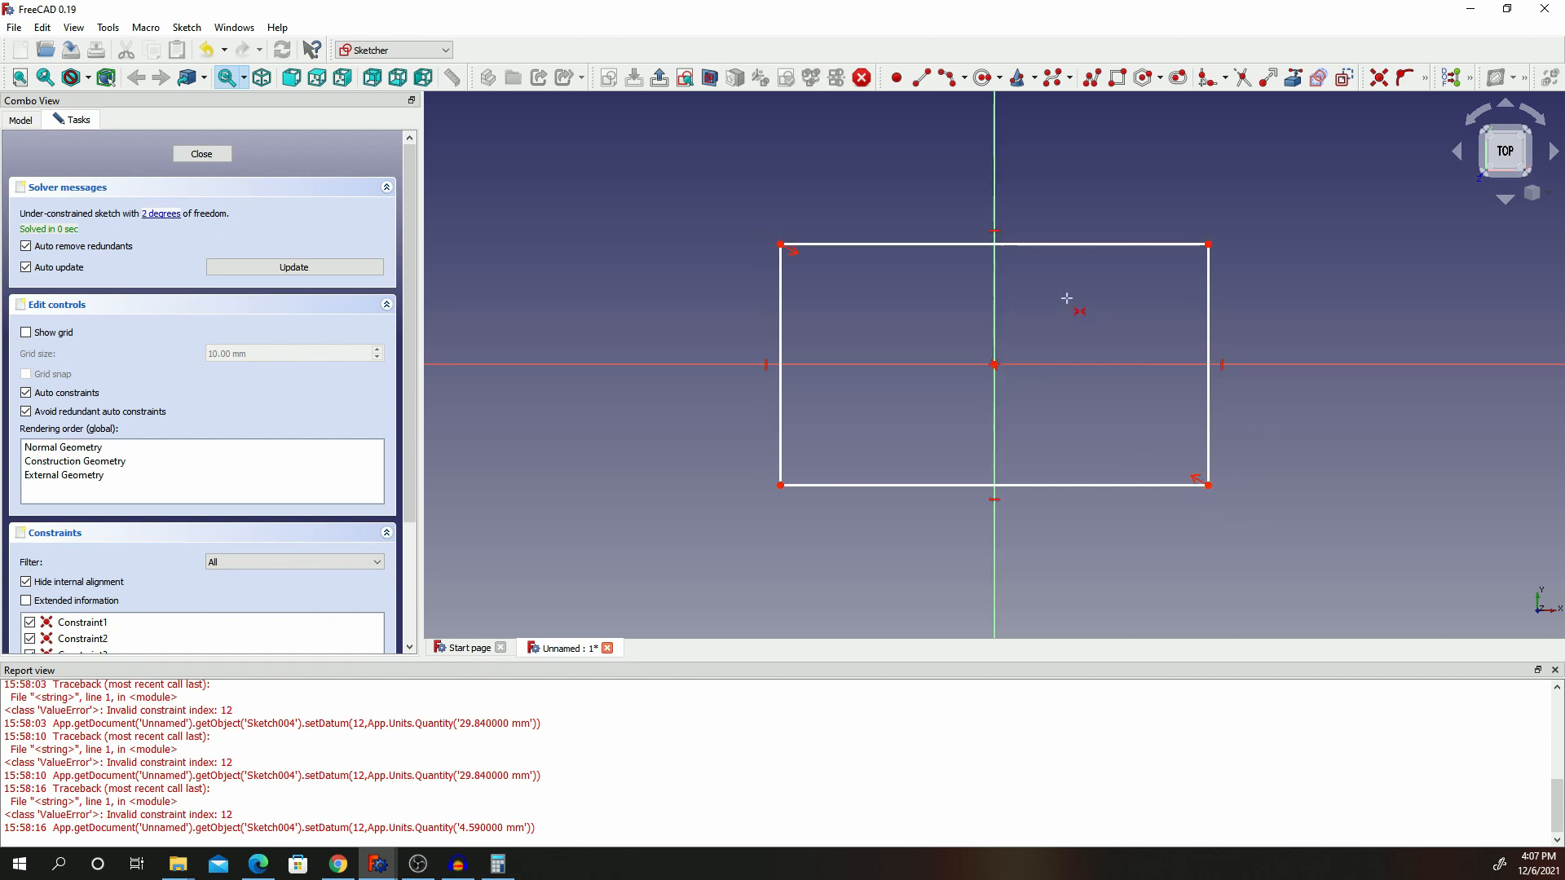
Constrain the length of the rectangle's upper edge to 150 mm.
click(1425, 79)
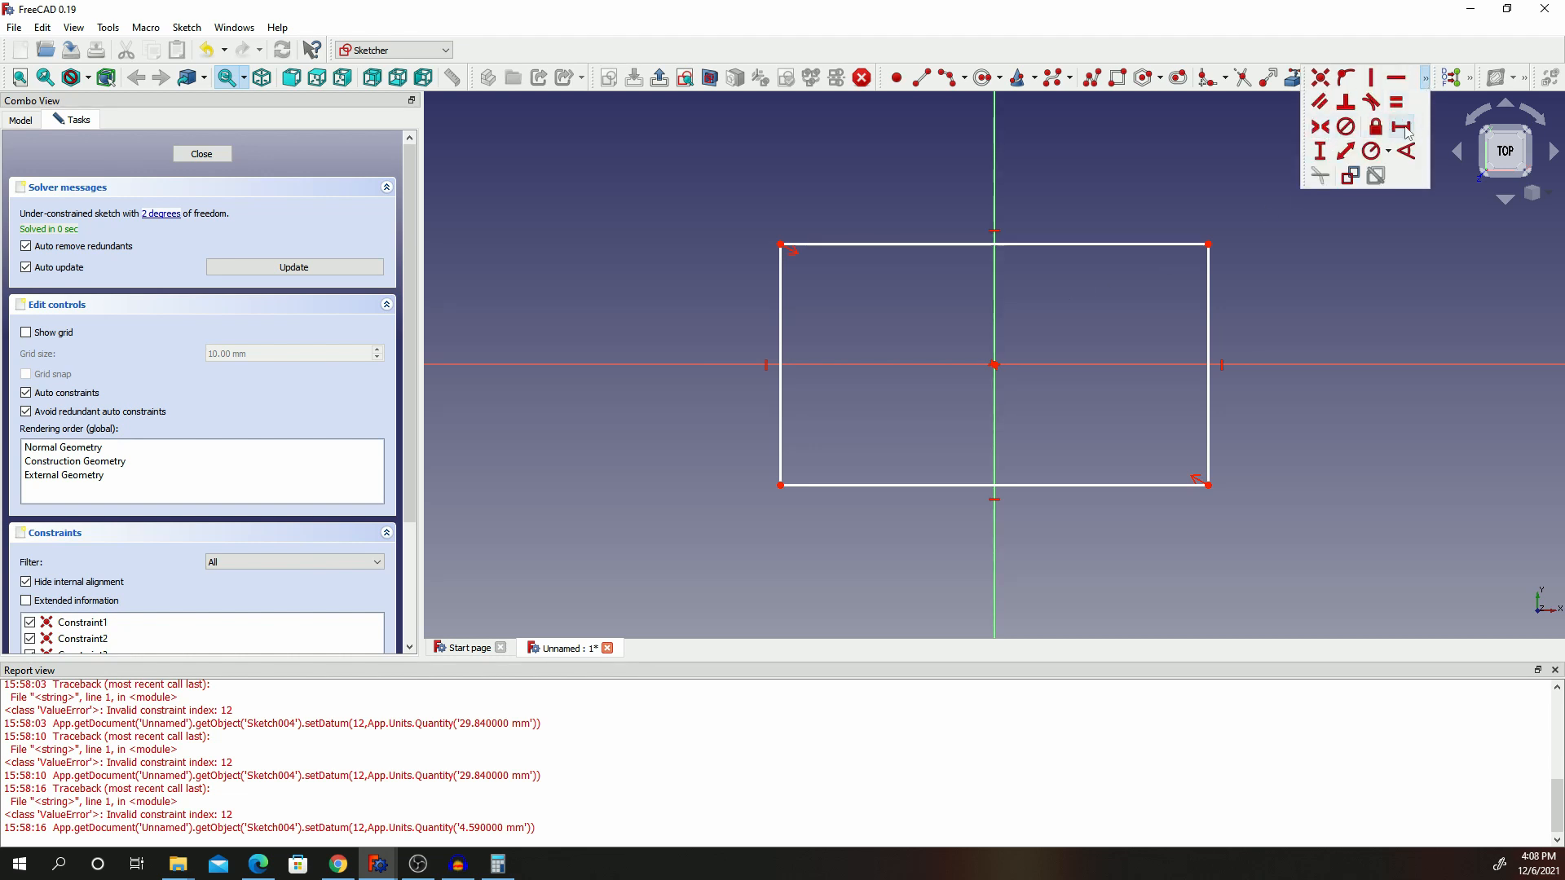
click(1346, 153)
click(1064, 244)
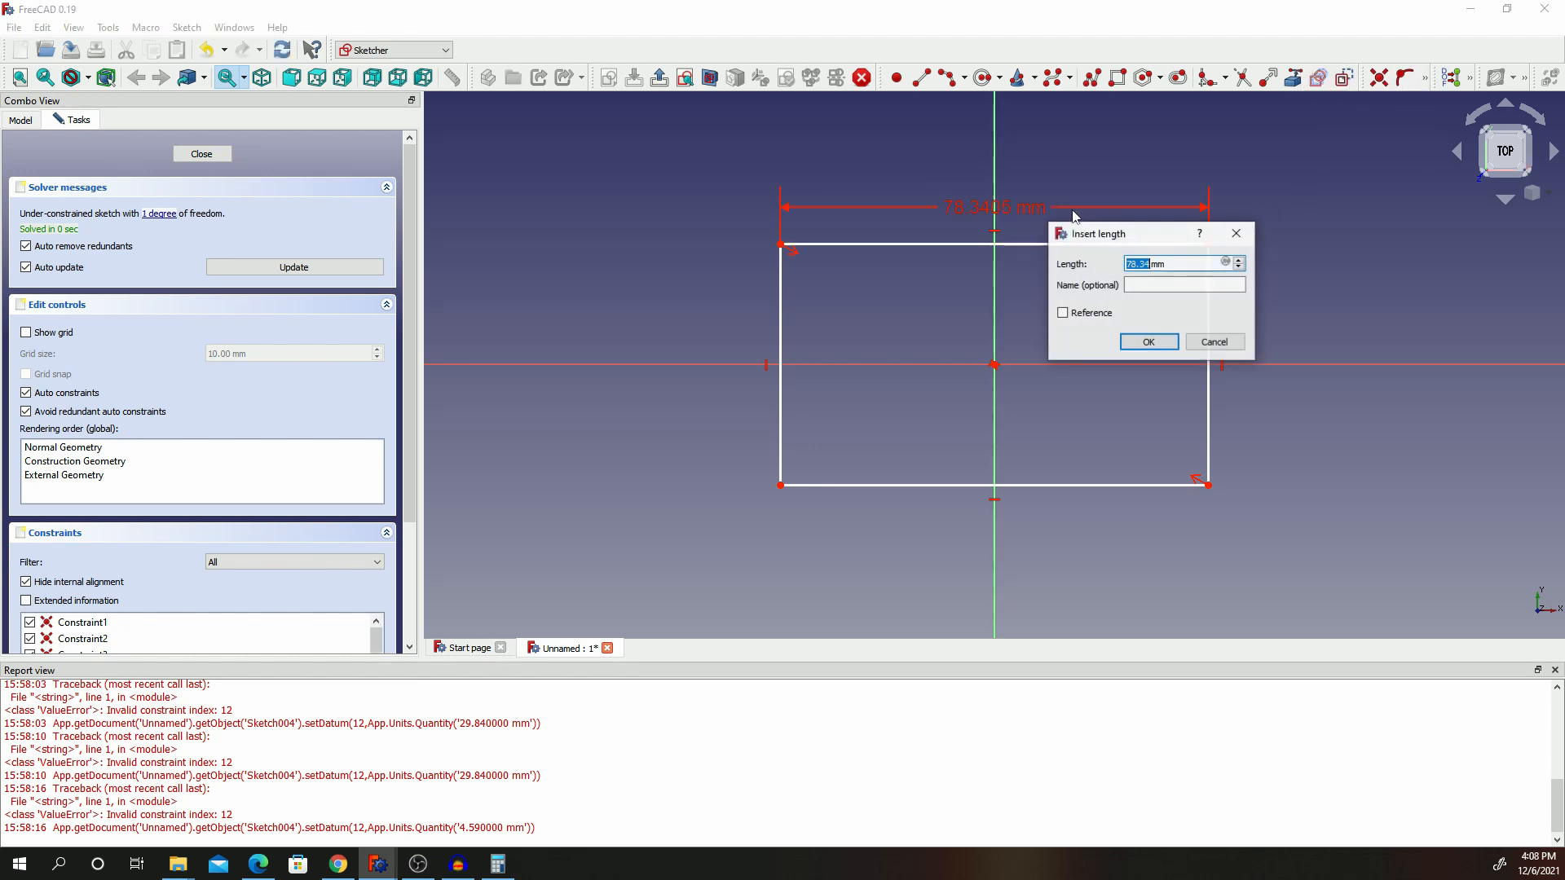
text(15)
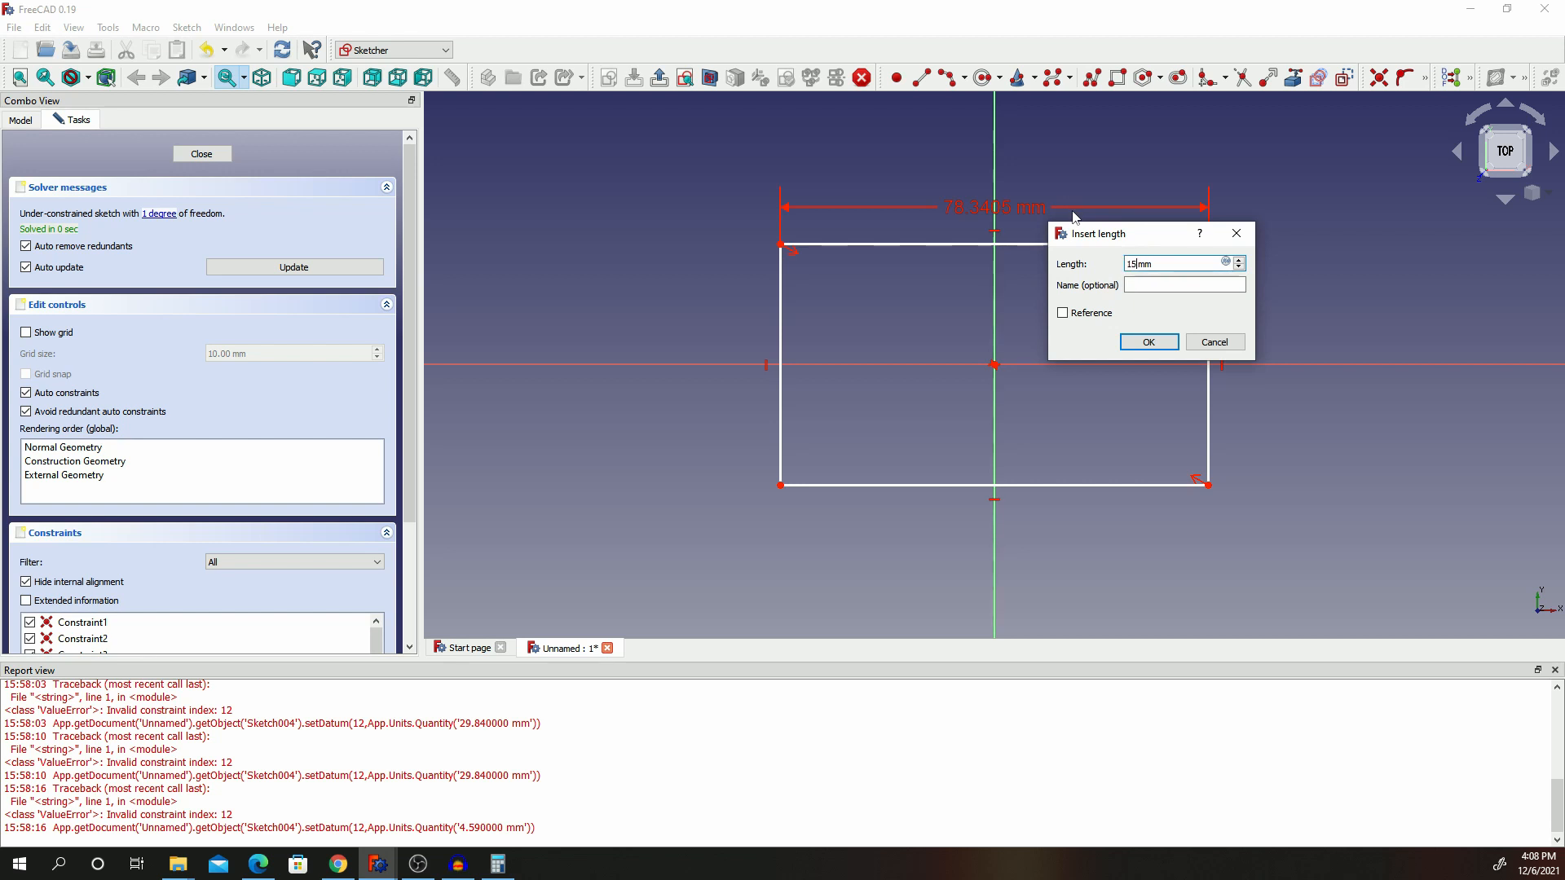
text(0)
click(1159, 346)
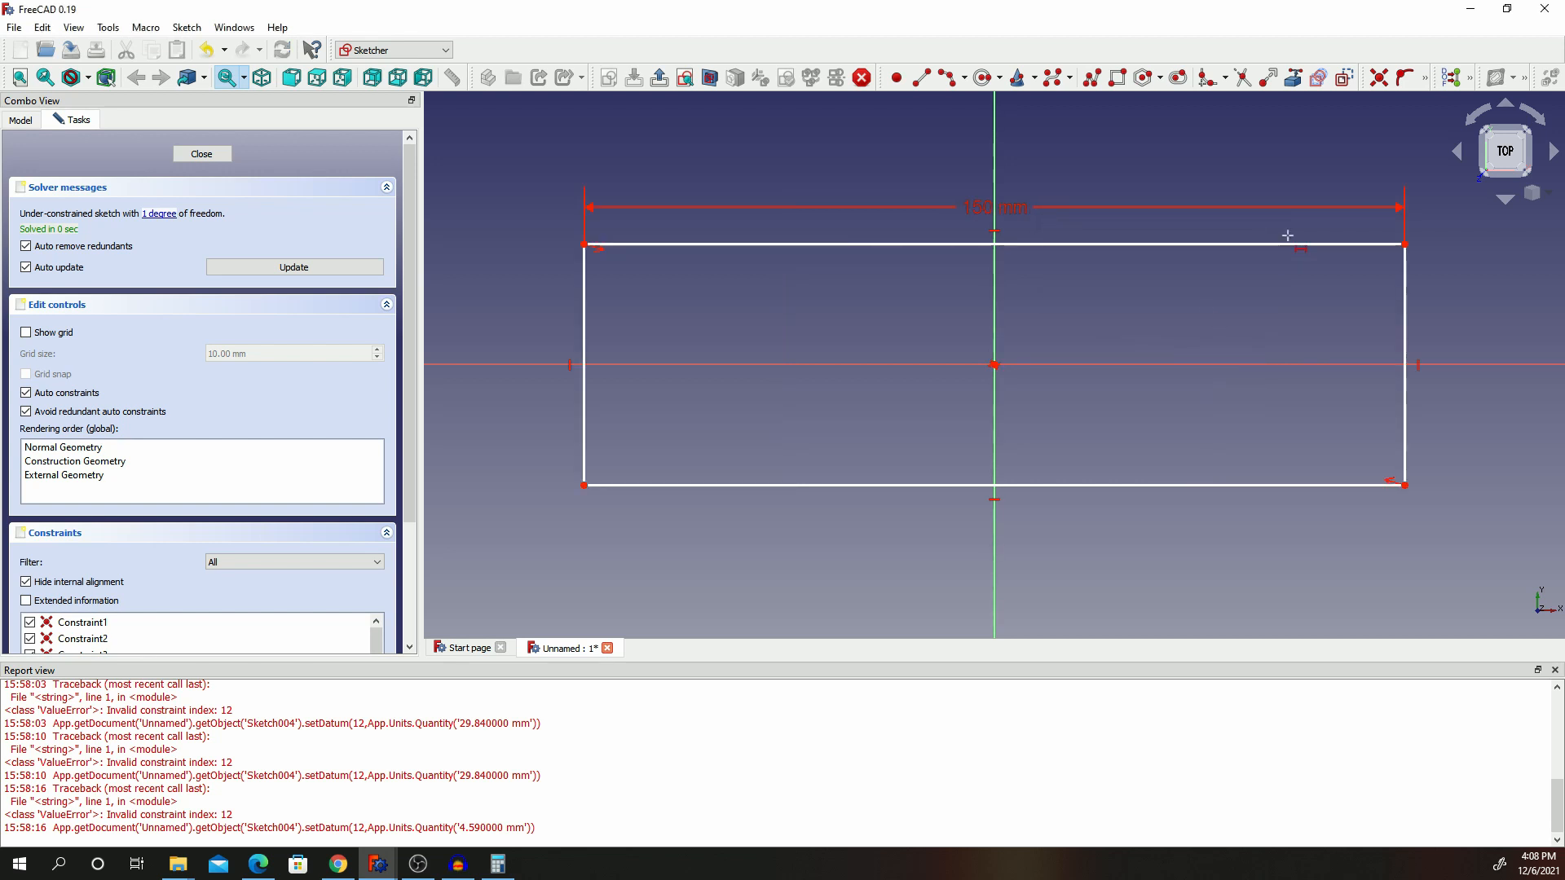
Constrain the rectangle's vertical side to a length of 100 mm.
click(1424, 79)
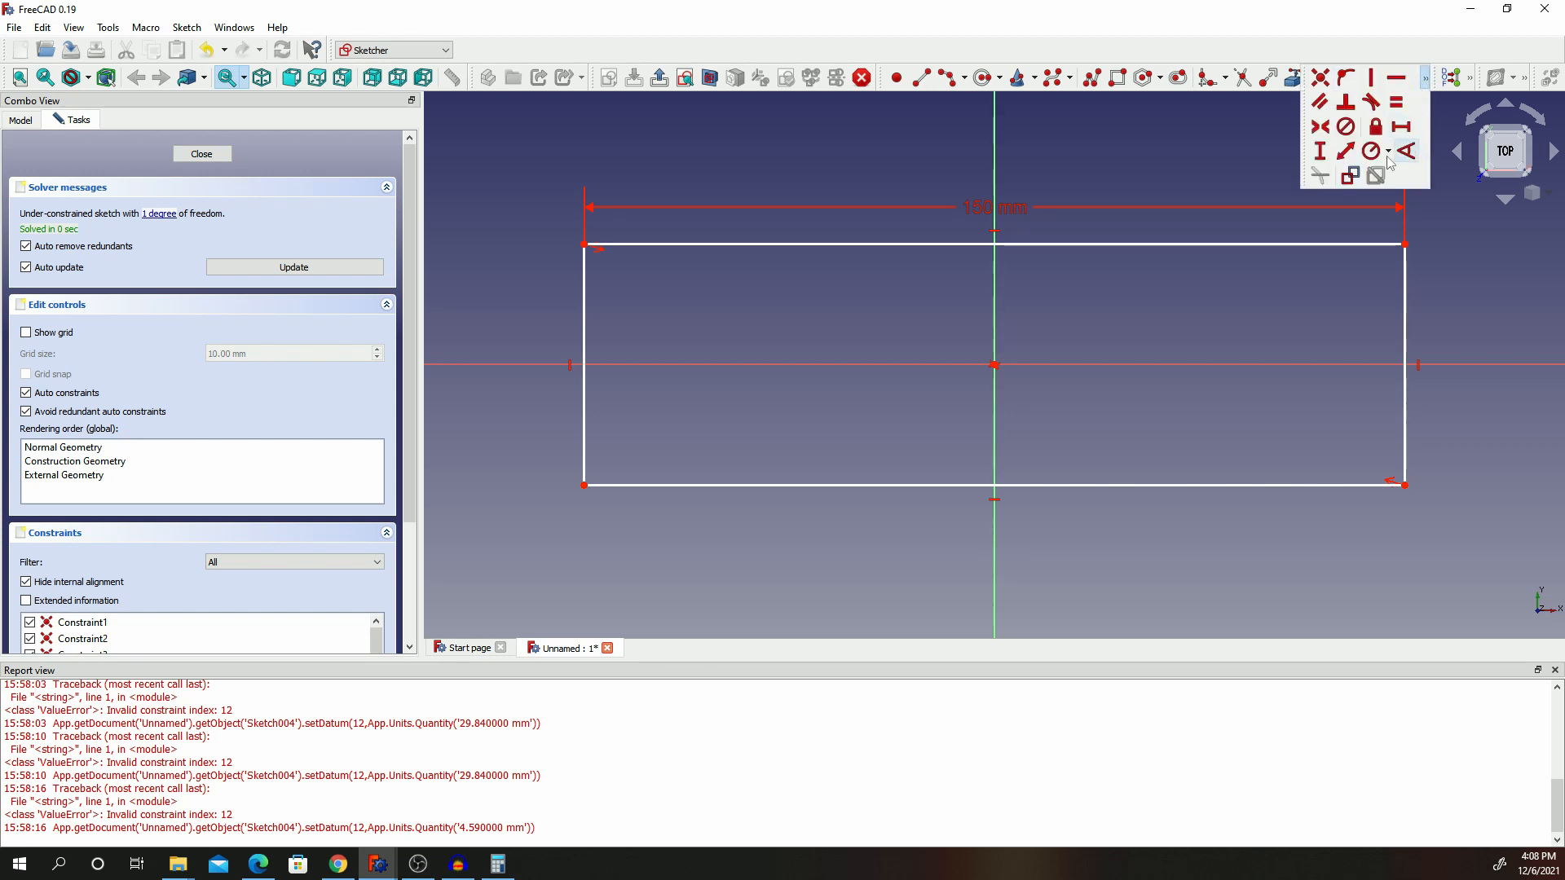
click(1405, 391)
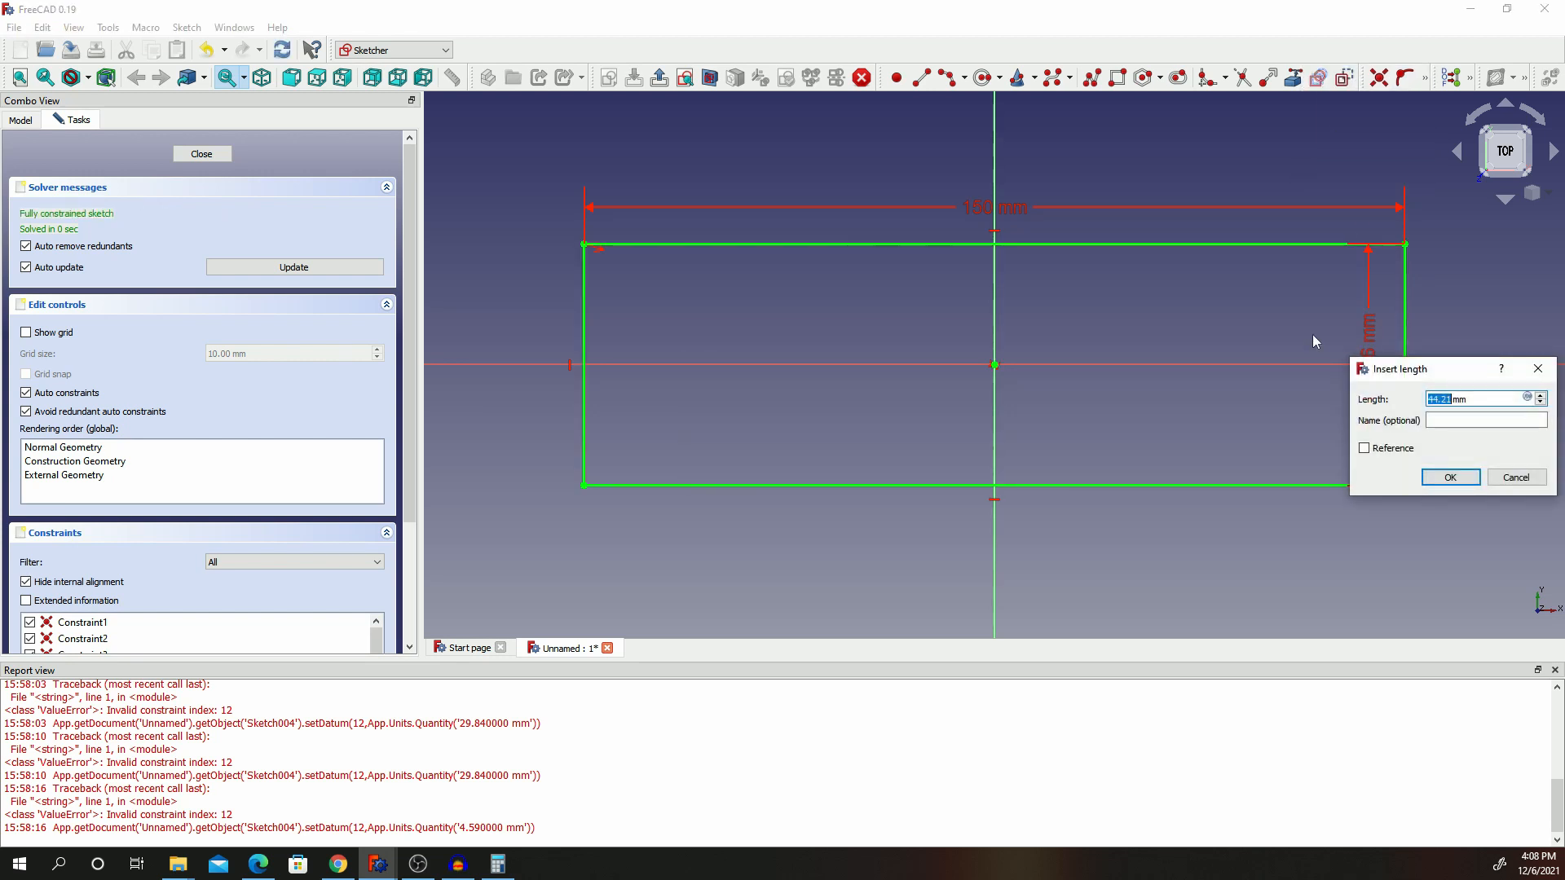
text(100)
click(1432, 479)
scroll(1024, 270, down, 3)
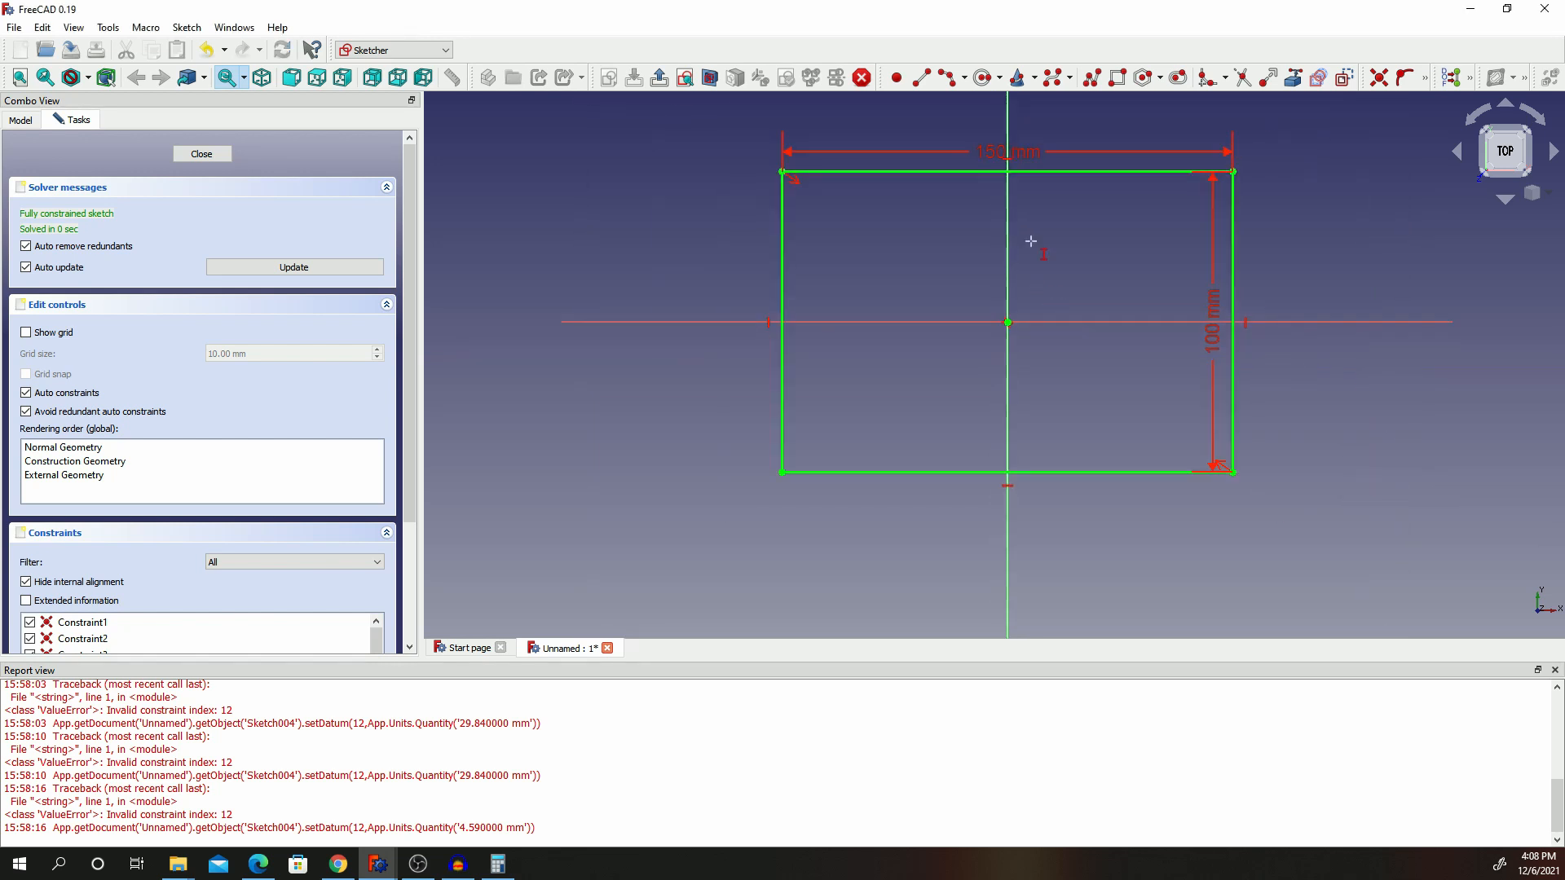
right_click(1112, 121)
click(1090, 116)
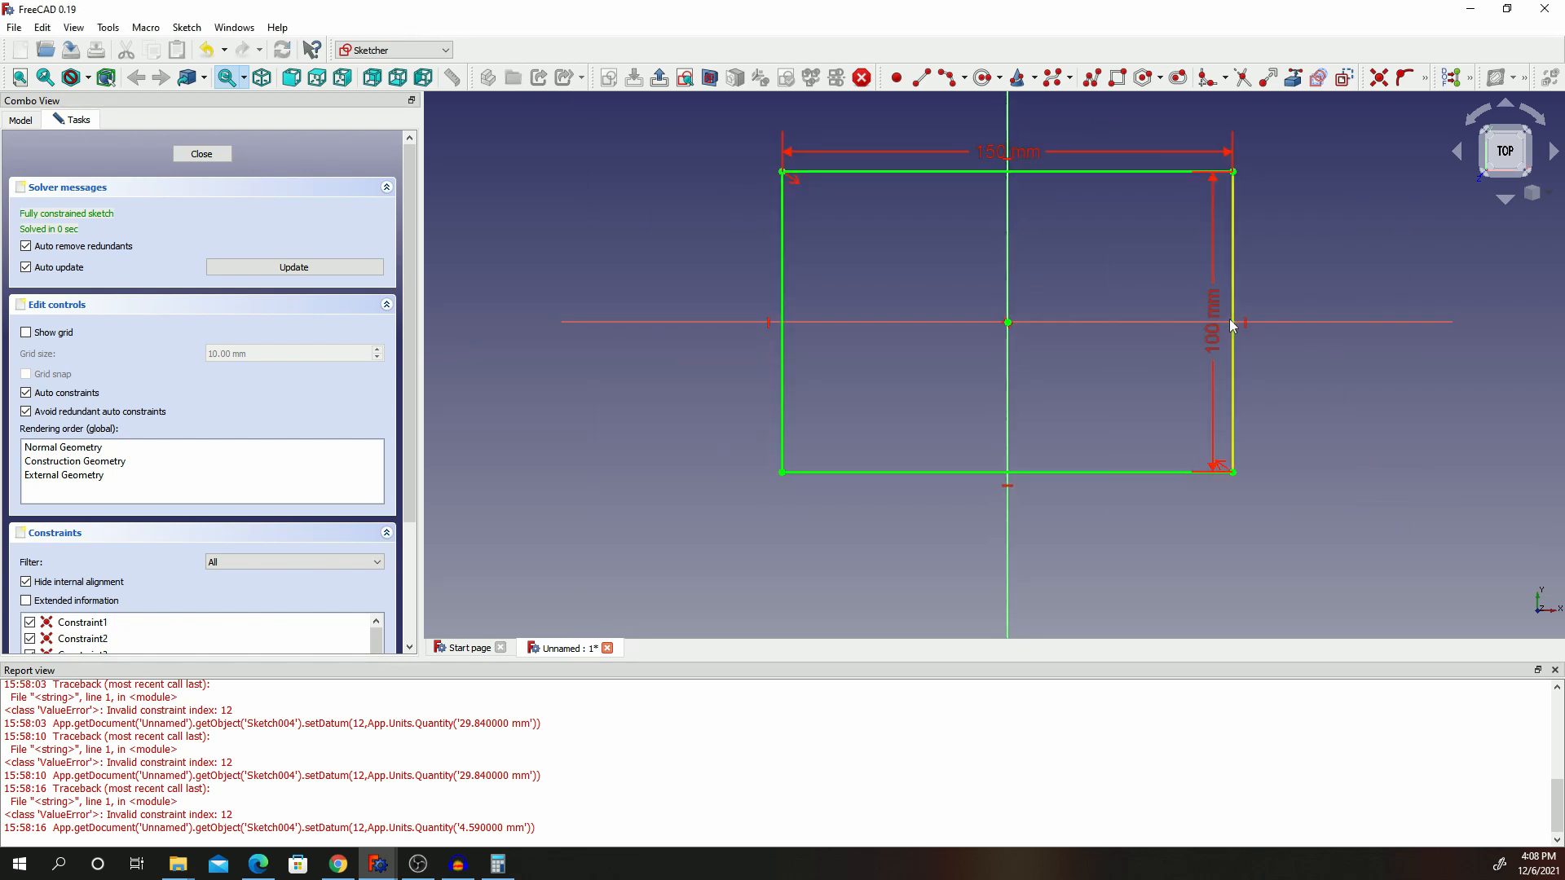
Reposition the rectangle's width and height dimensions clear of its outline and close the sketch.
drag(1212, 346, 1333, 346)
drag(1026, 160, 1028, 132)
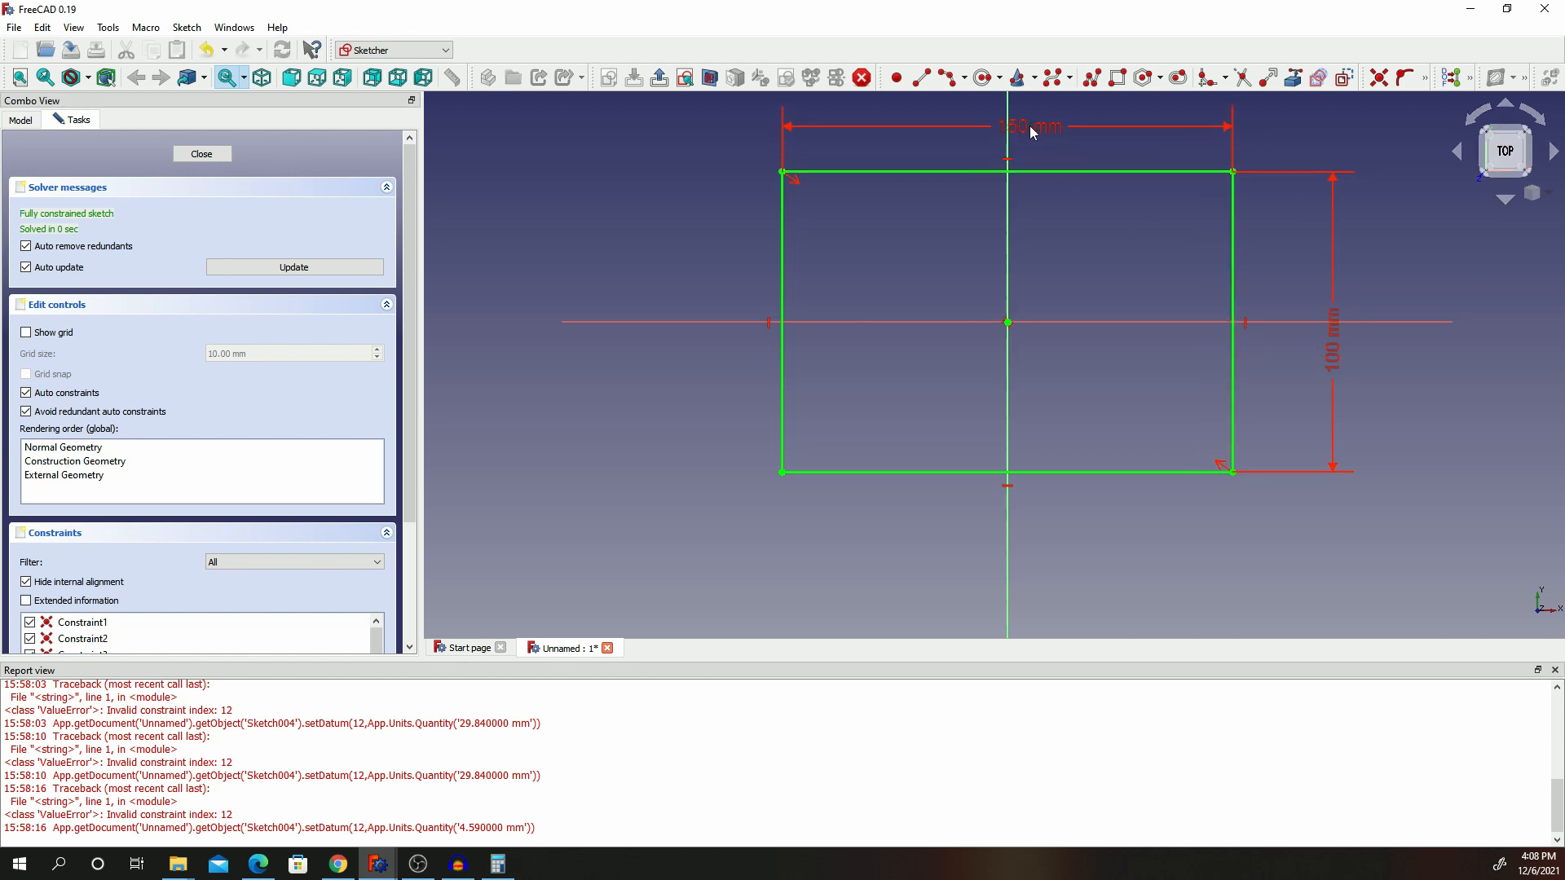
click(201, 154)
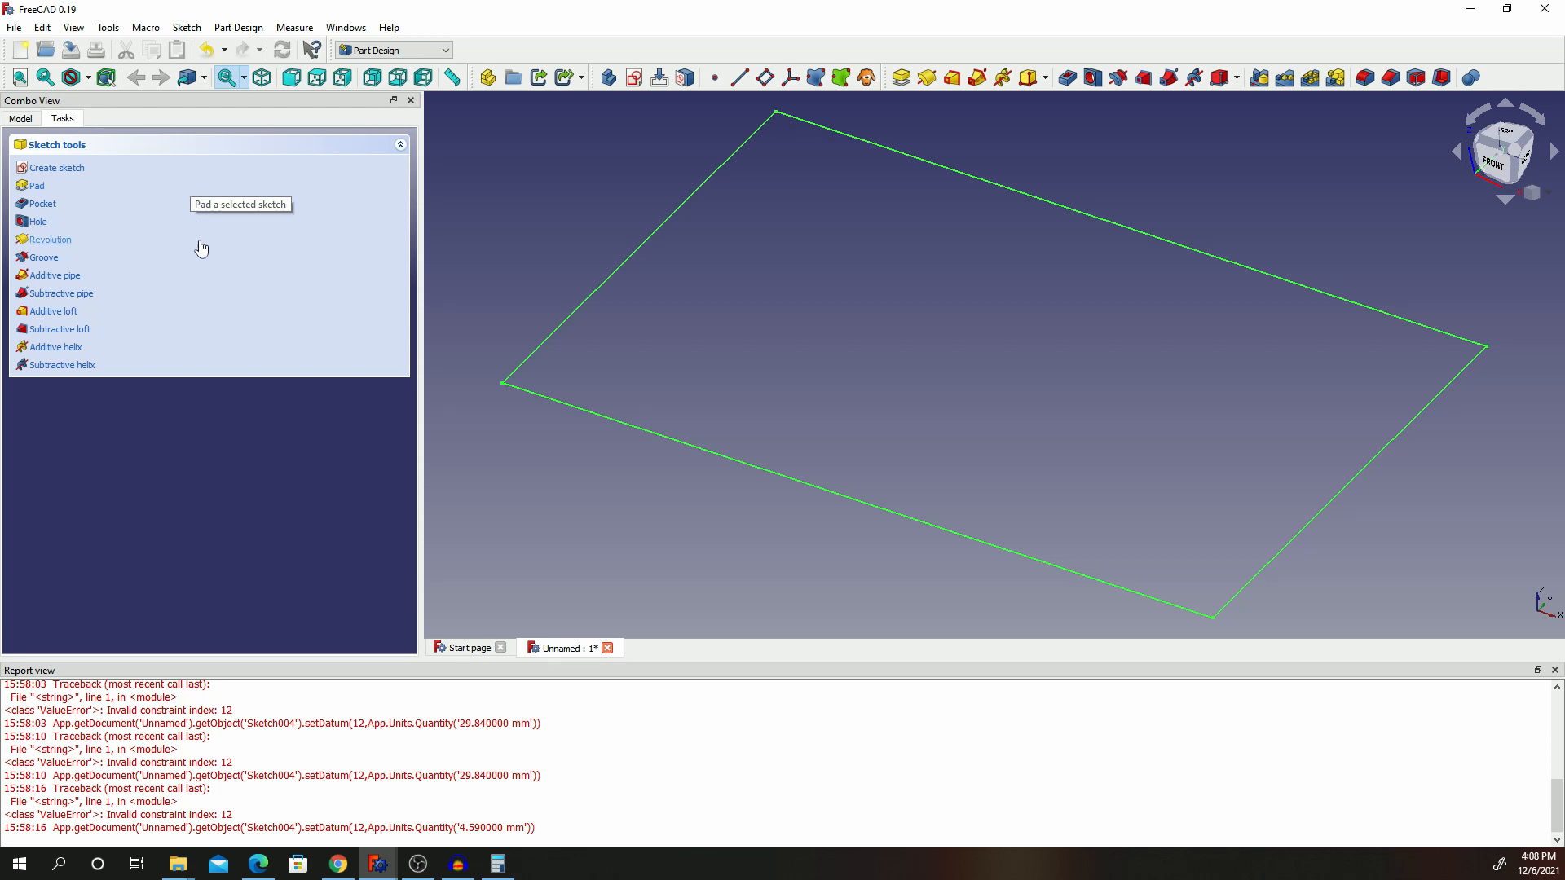
Pad the rectangle sketch to a length of 20 mm.
click(35, 187)
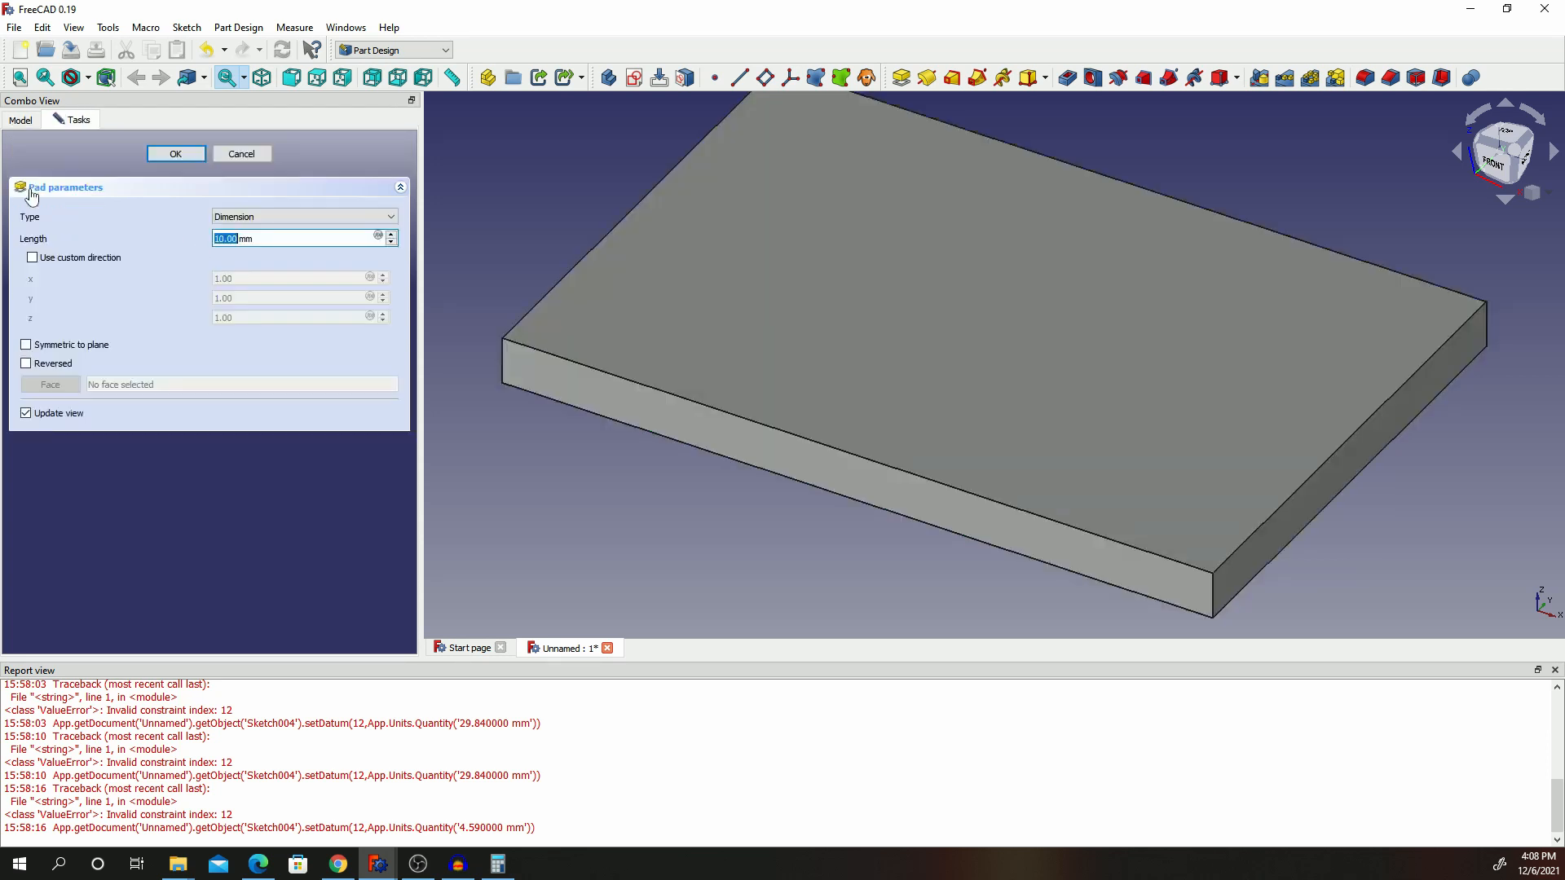
text(2)
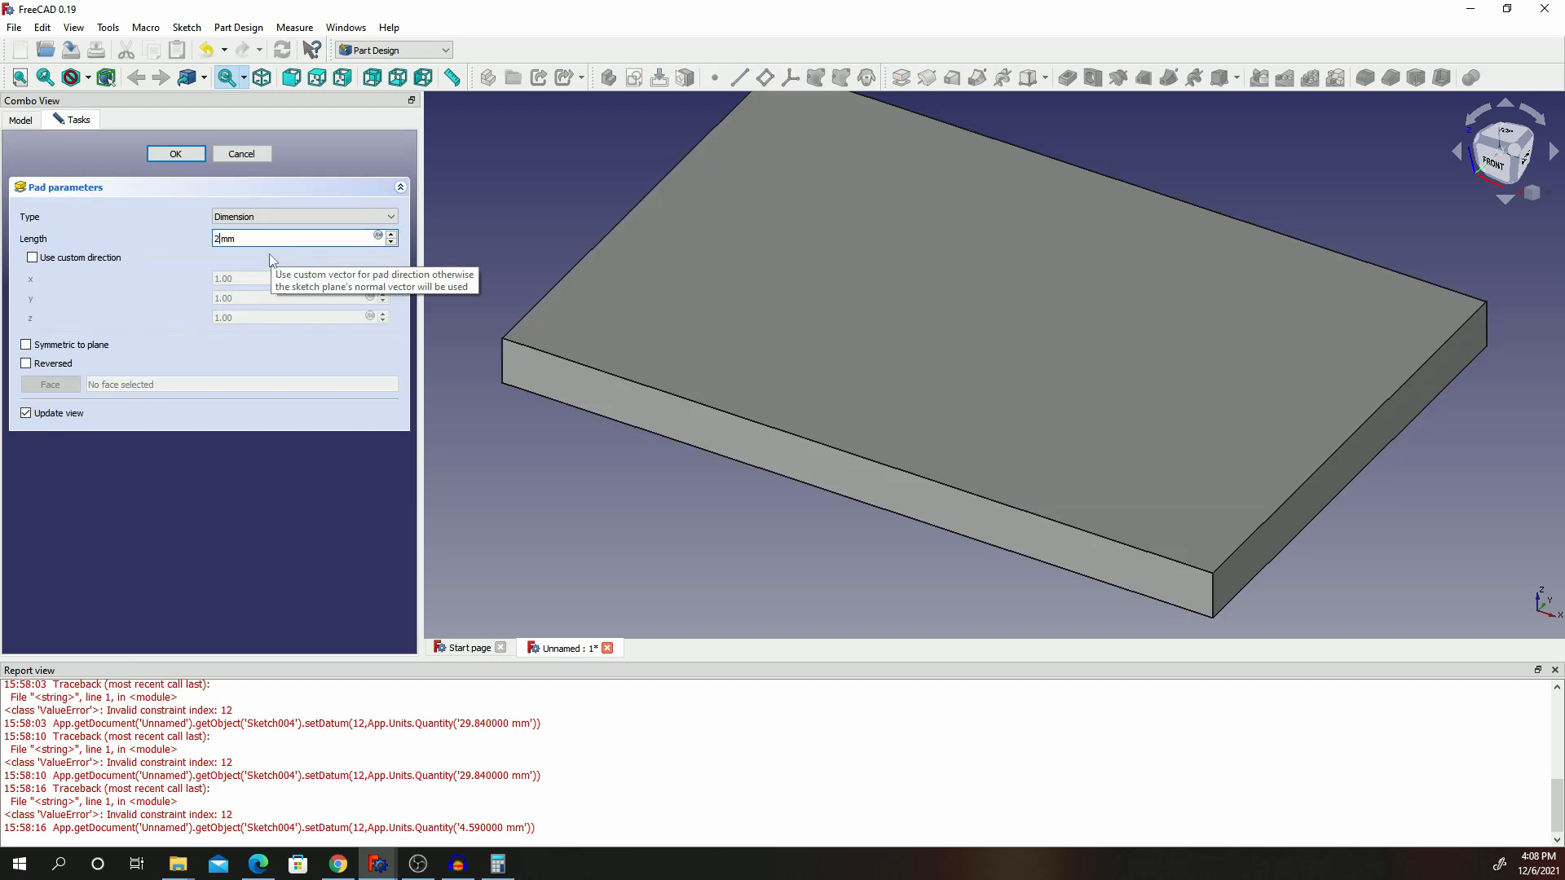
click(175, 154)
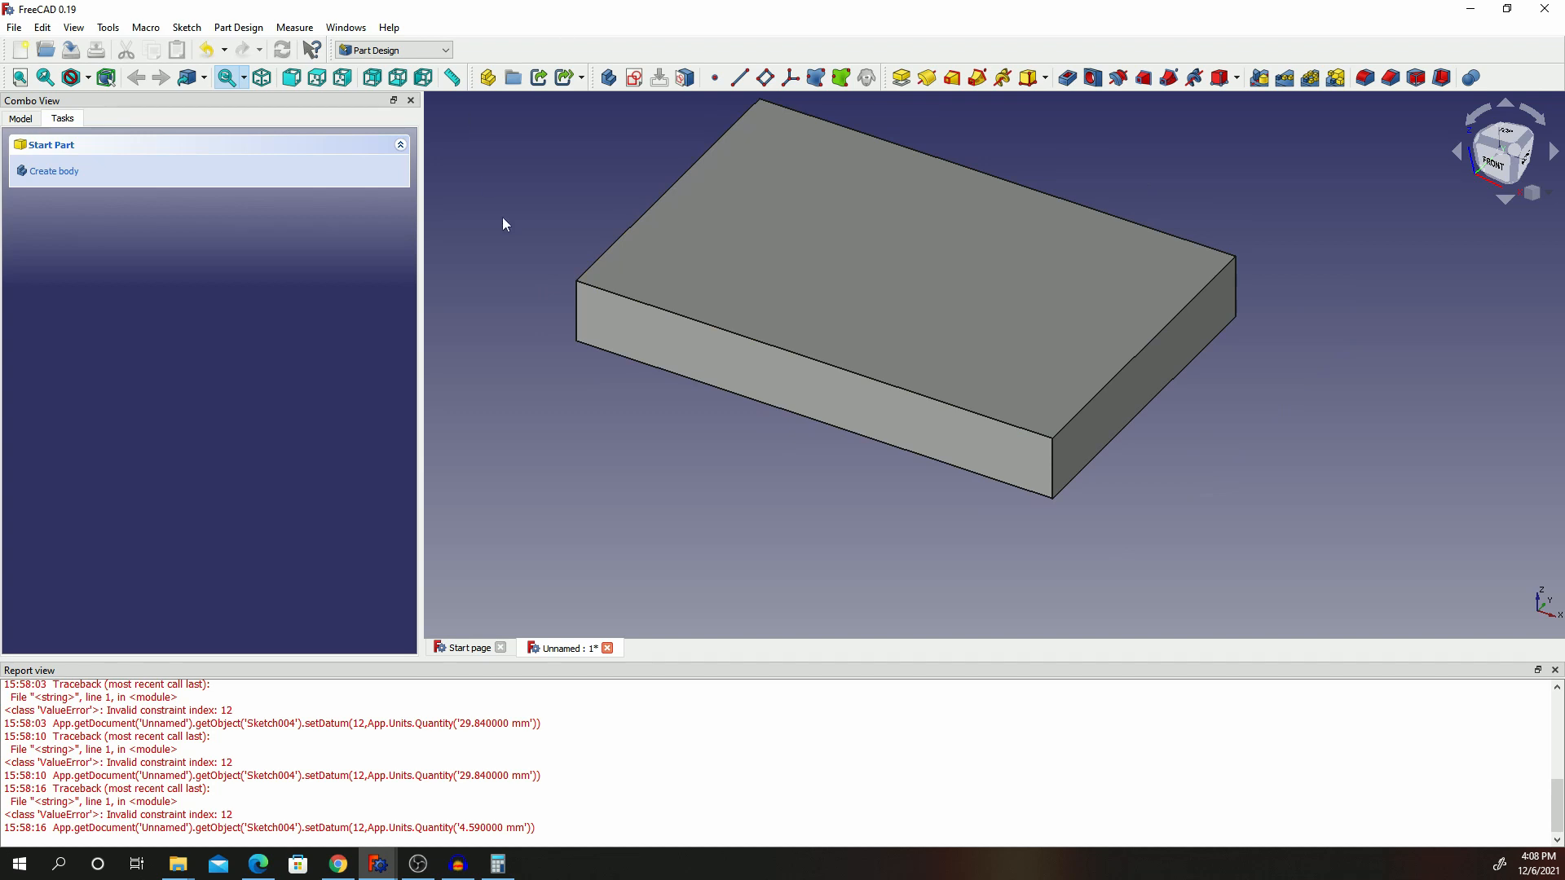
Start a sketch on the block's top face and draw a circle of about 10.3 mm radius near its upper-left corner.
click(756, 220)
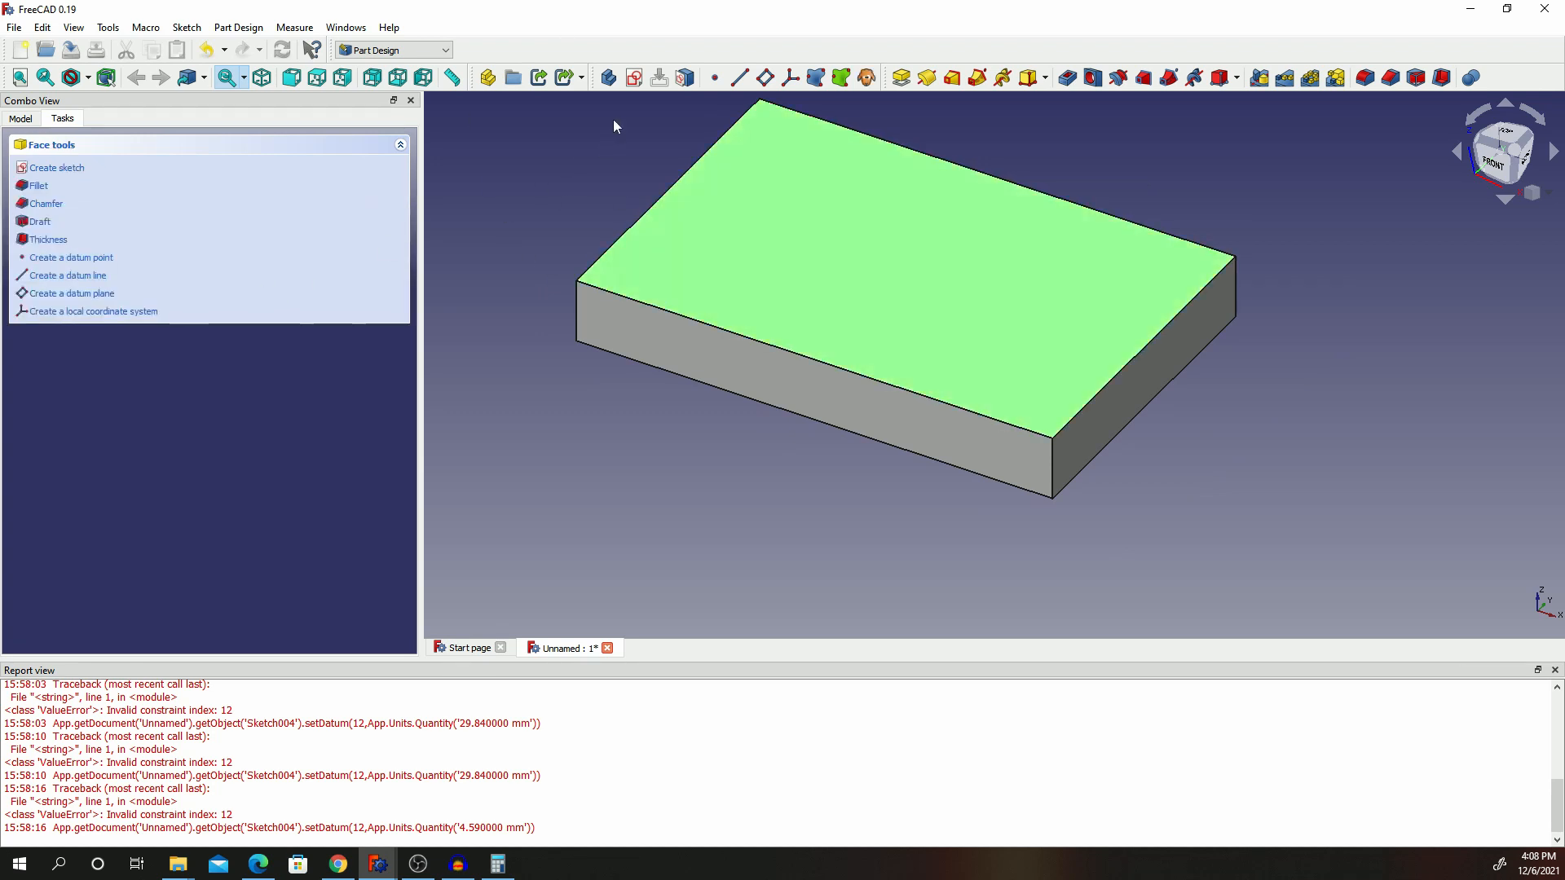
click(636, 78)
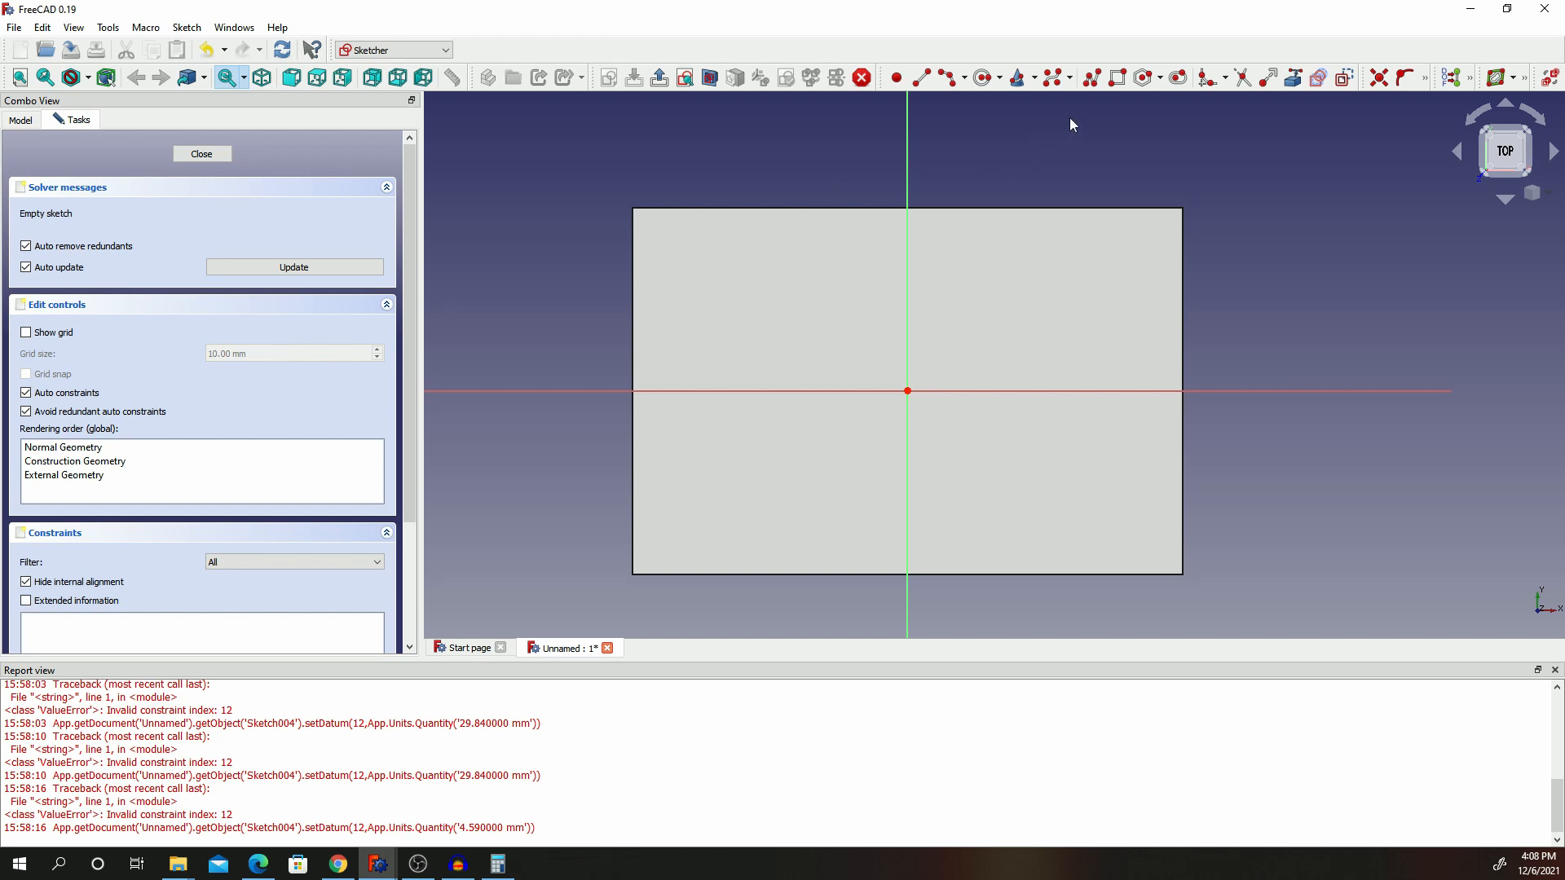
click(982, 77)
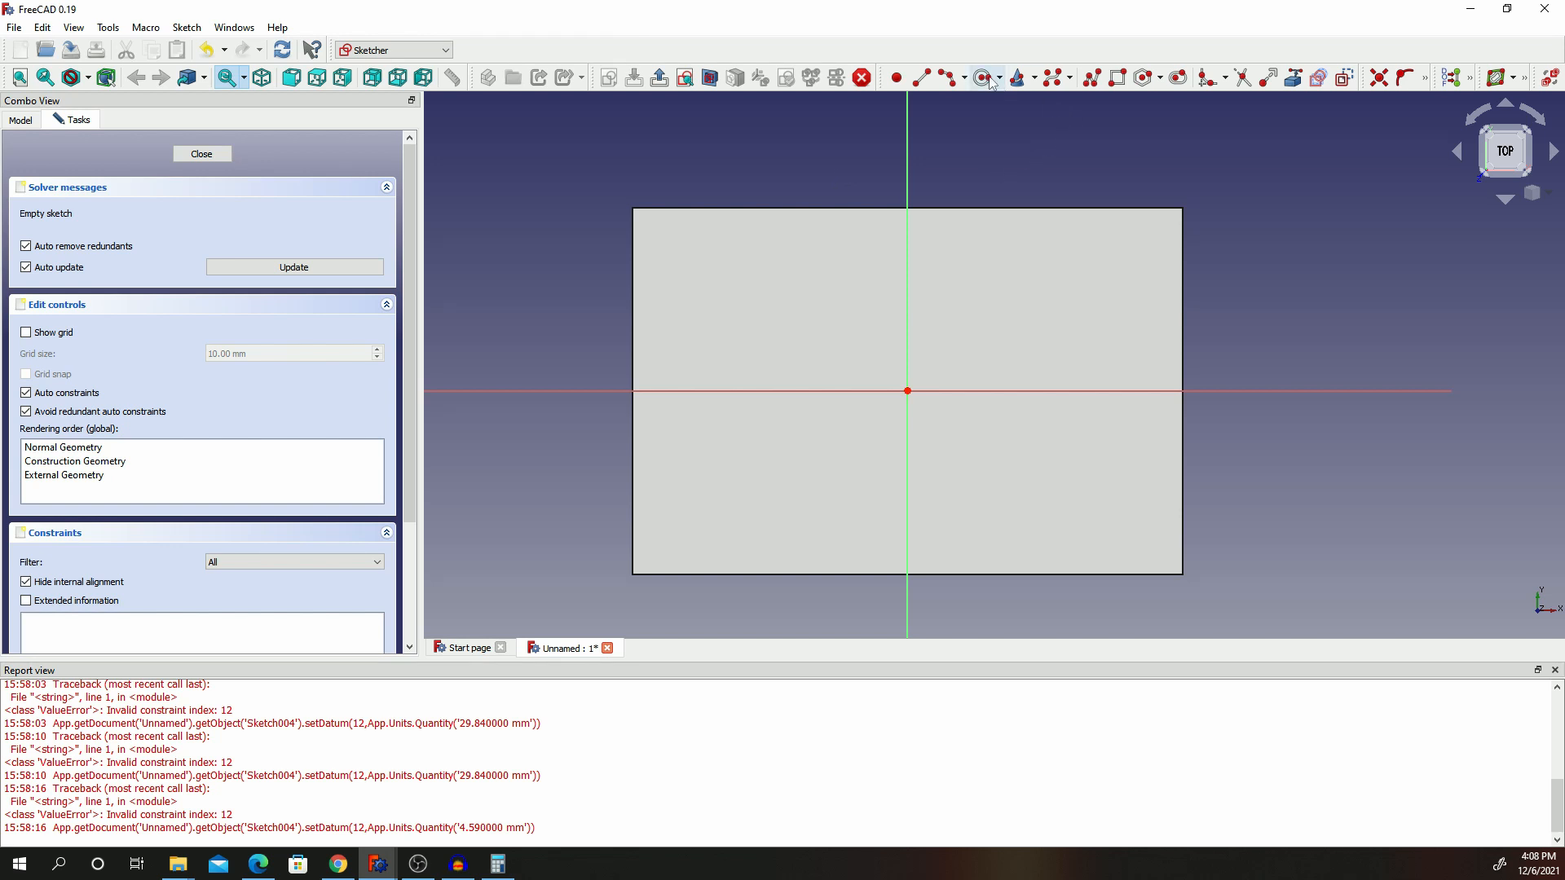
click(662, 244)
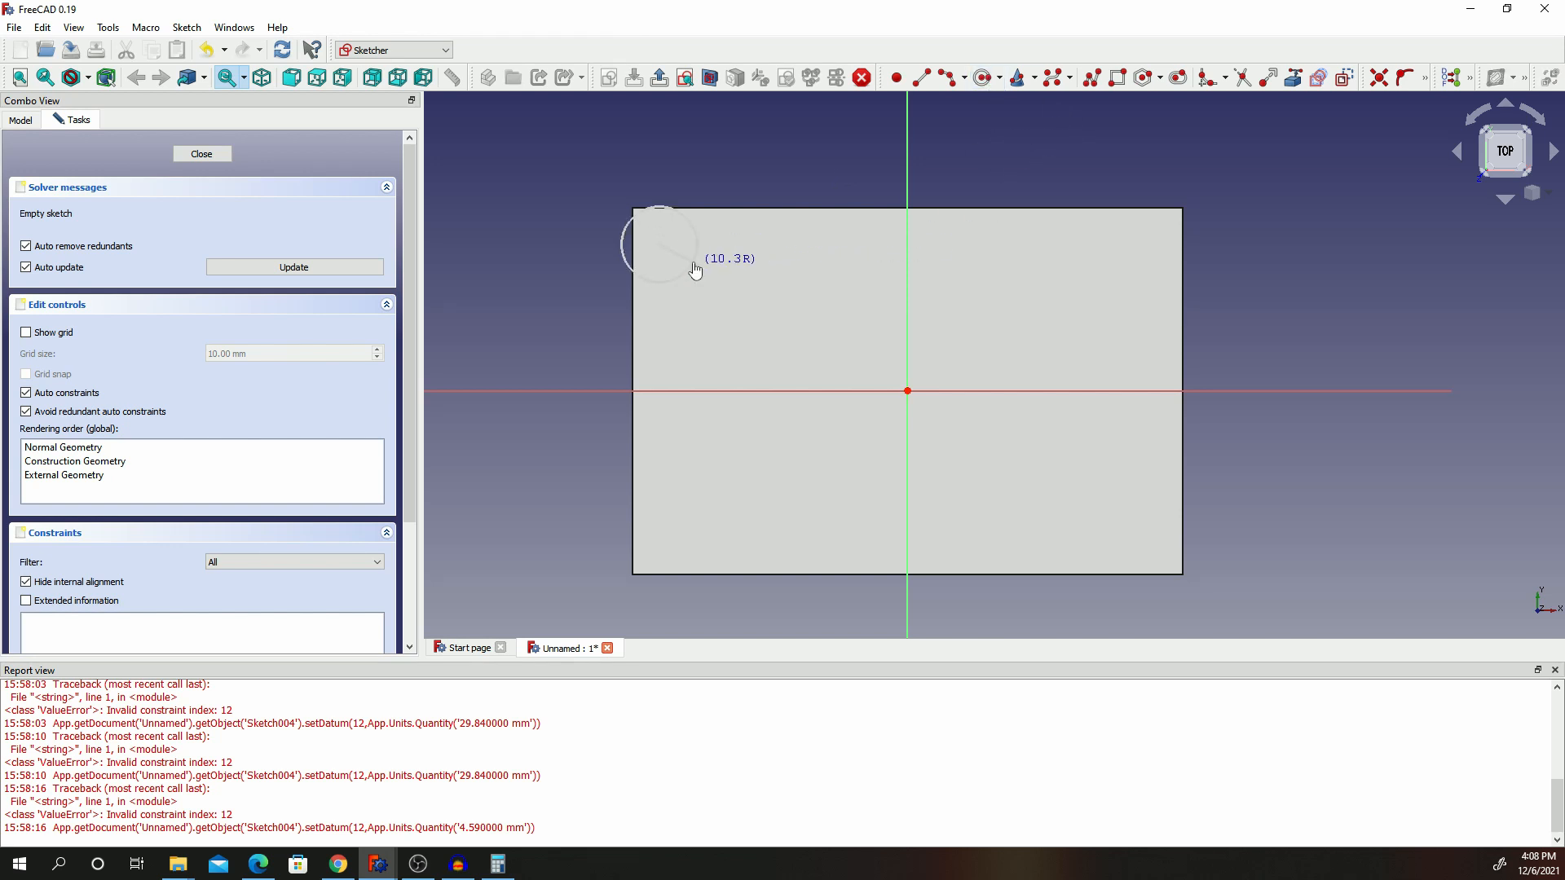
click(691, 266)
Constrain the circle's radius to 5 mm.
click(1425, 77)
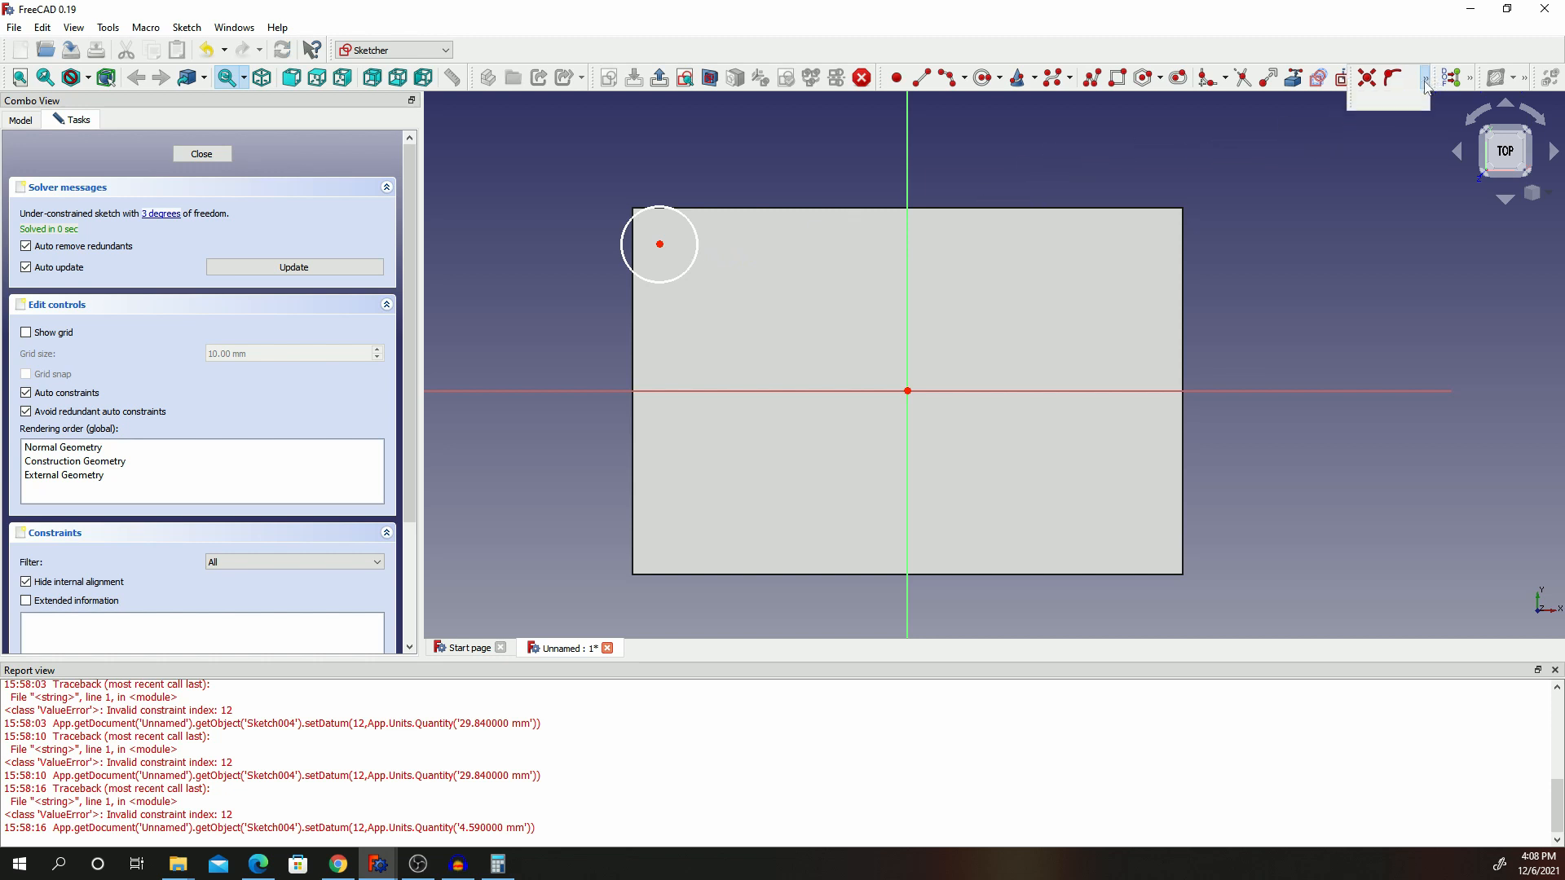
click(698, 243)
text(5)
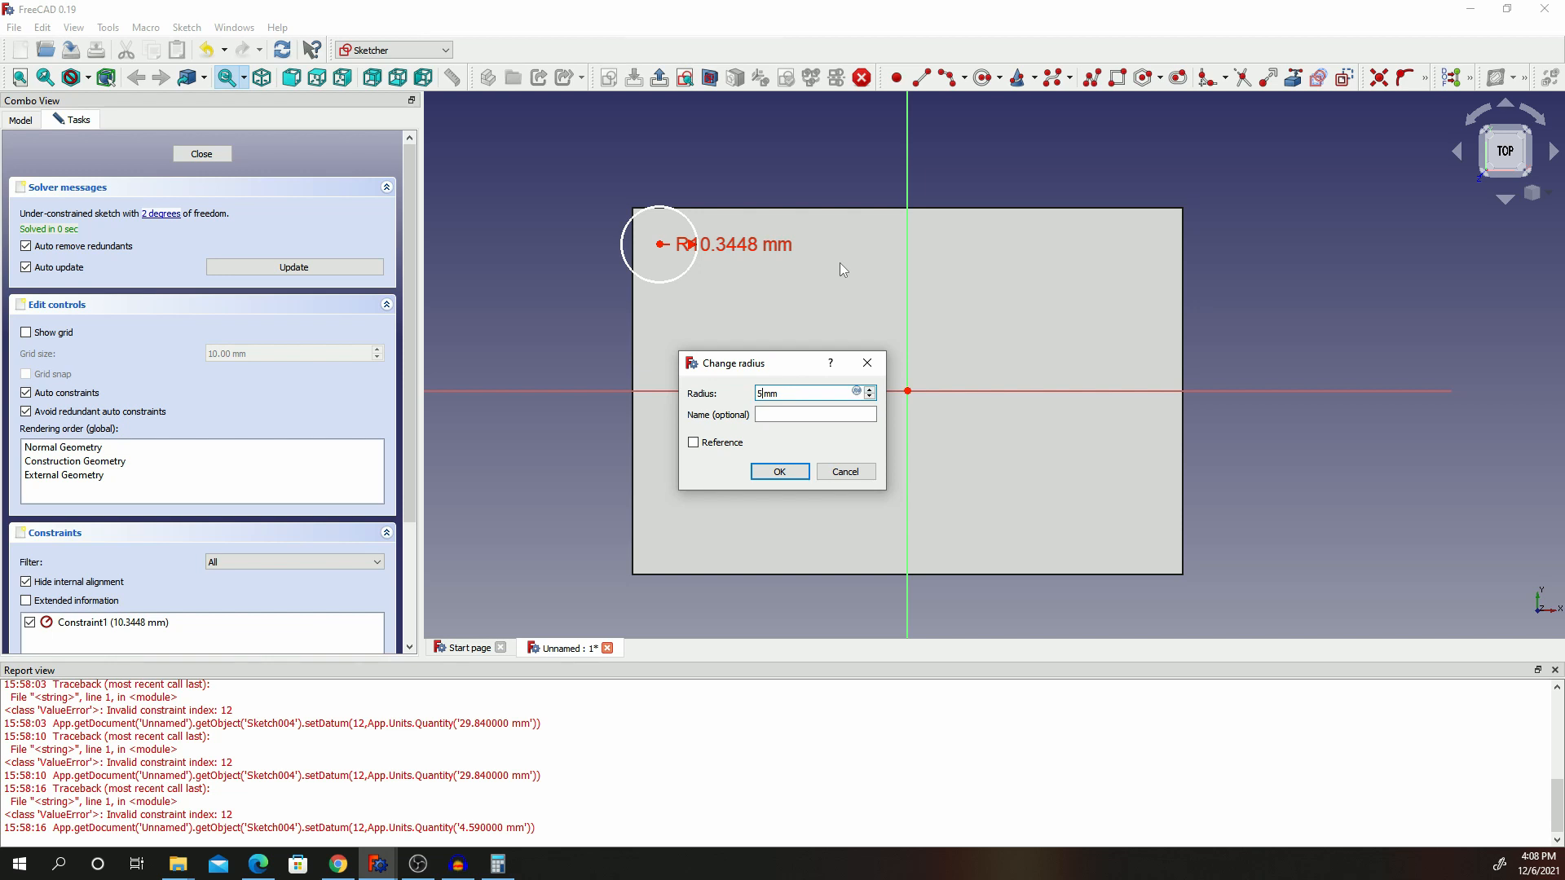
click(784, 475)
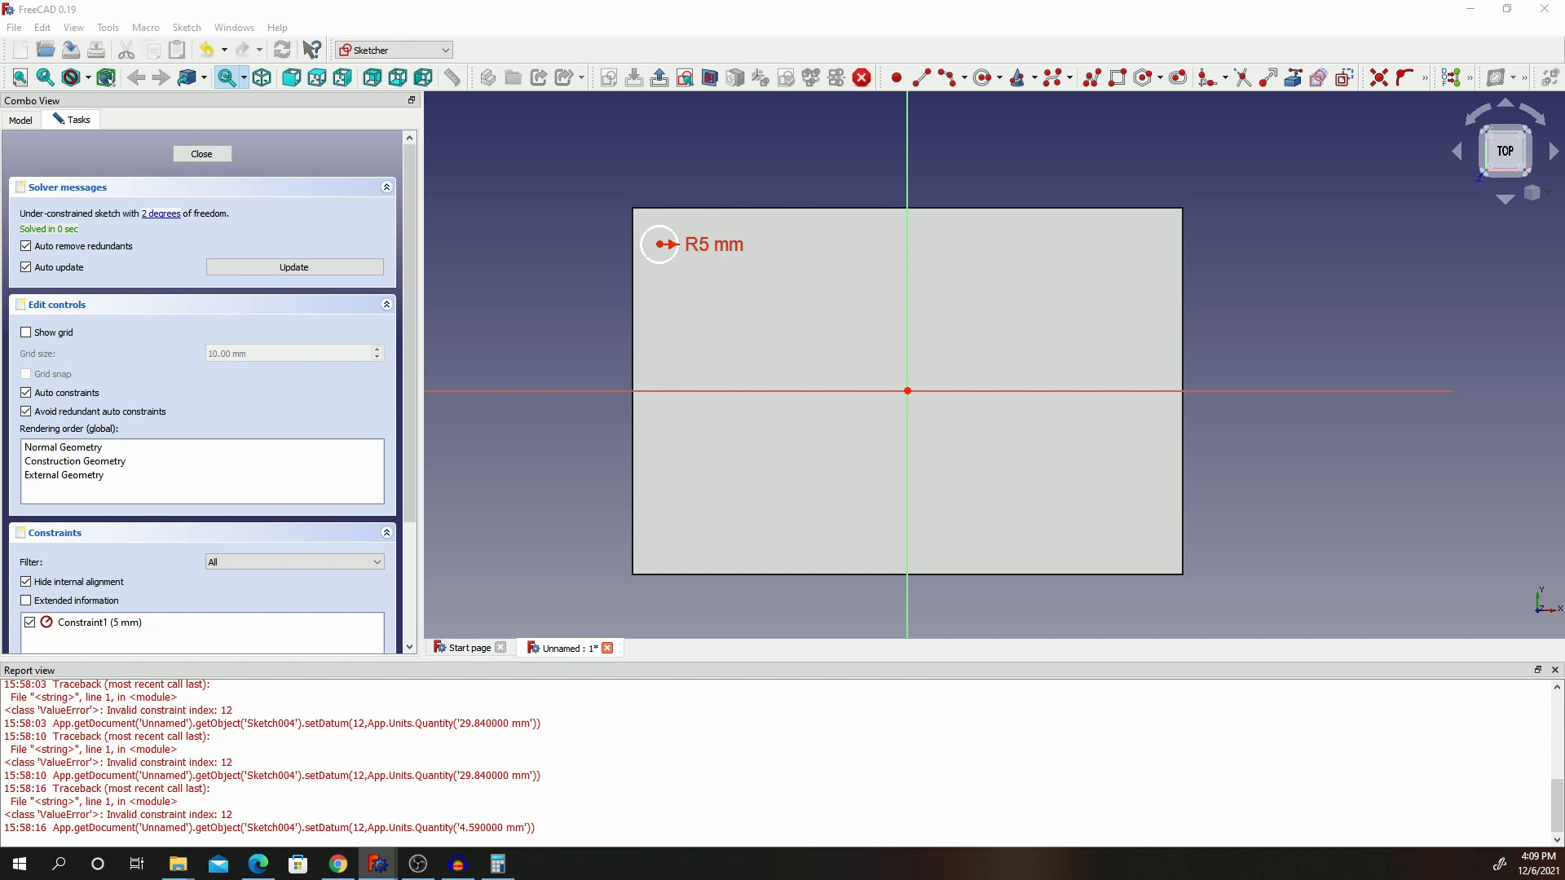
Constrain the horizontal distance between the circle's center and the origin to 66 mm.
click(1423, 77)
click(1401, 128)
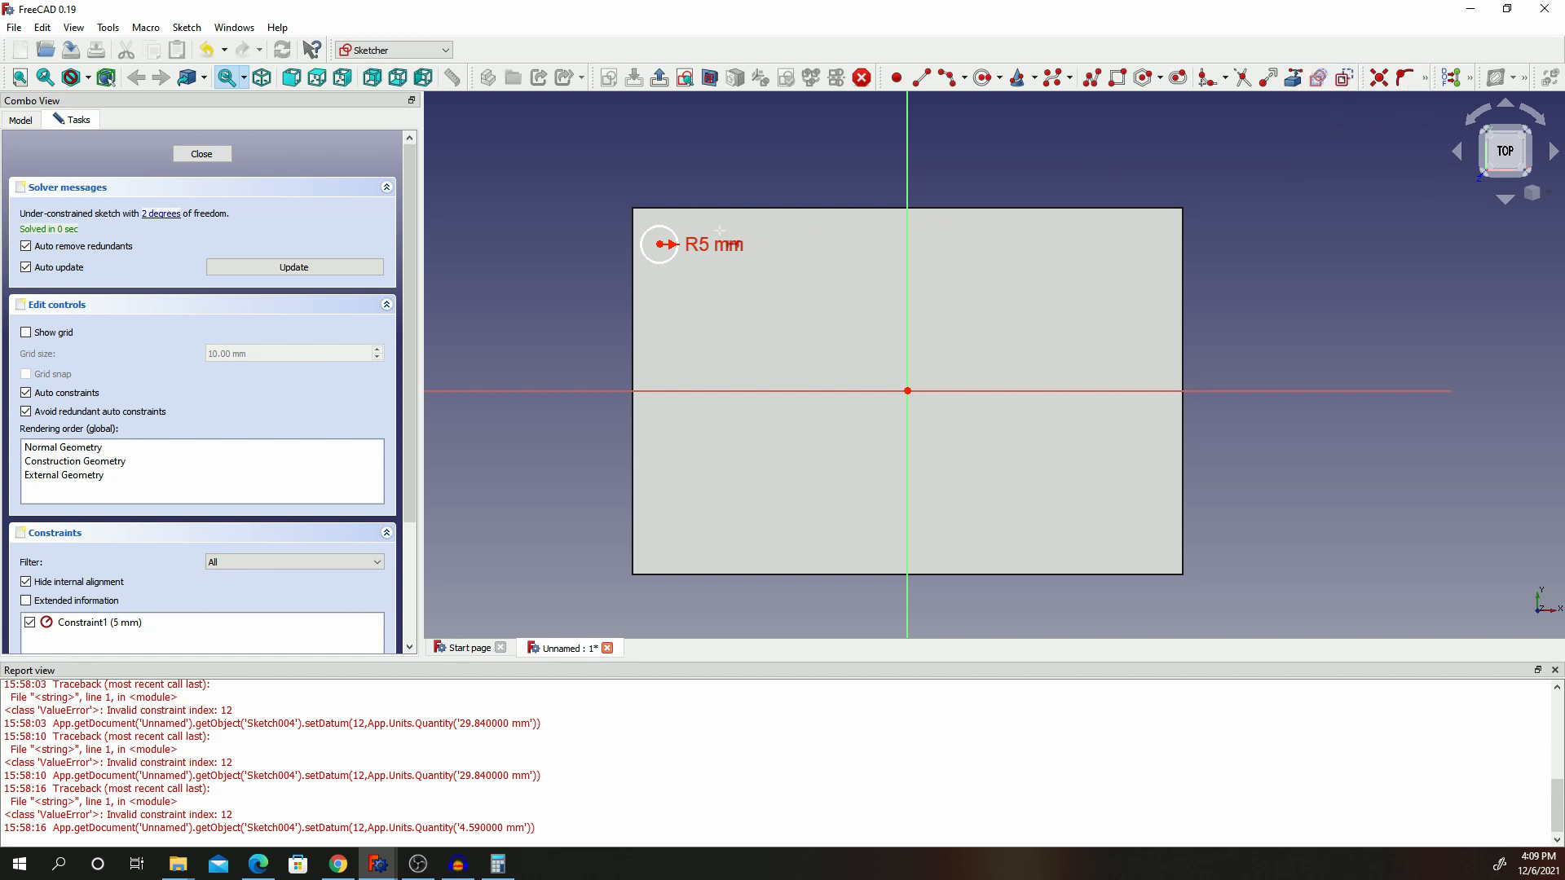
click(660, 244)
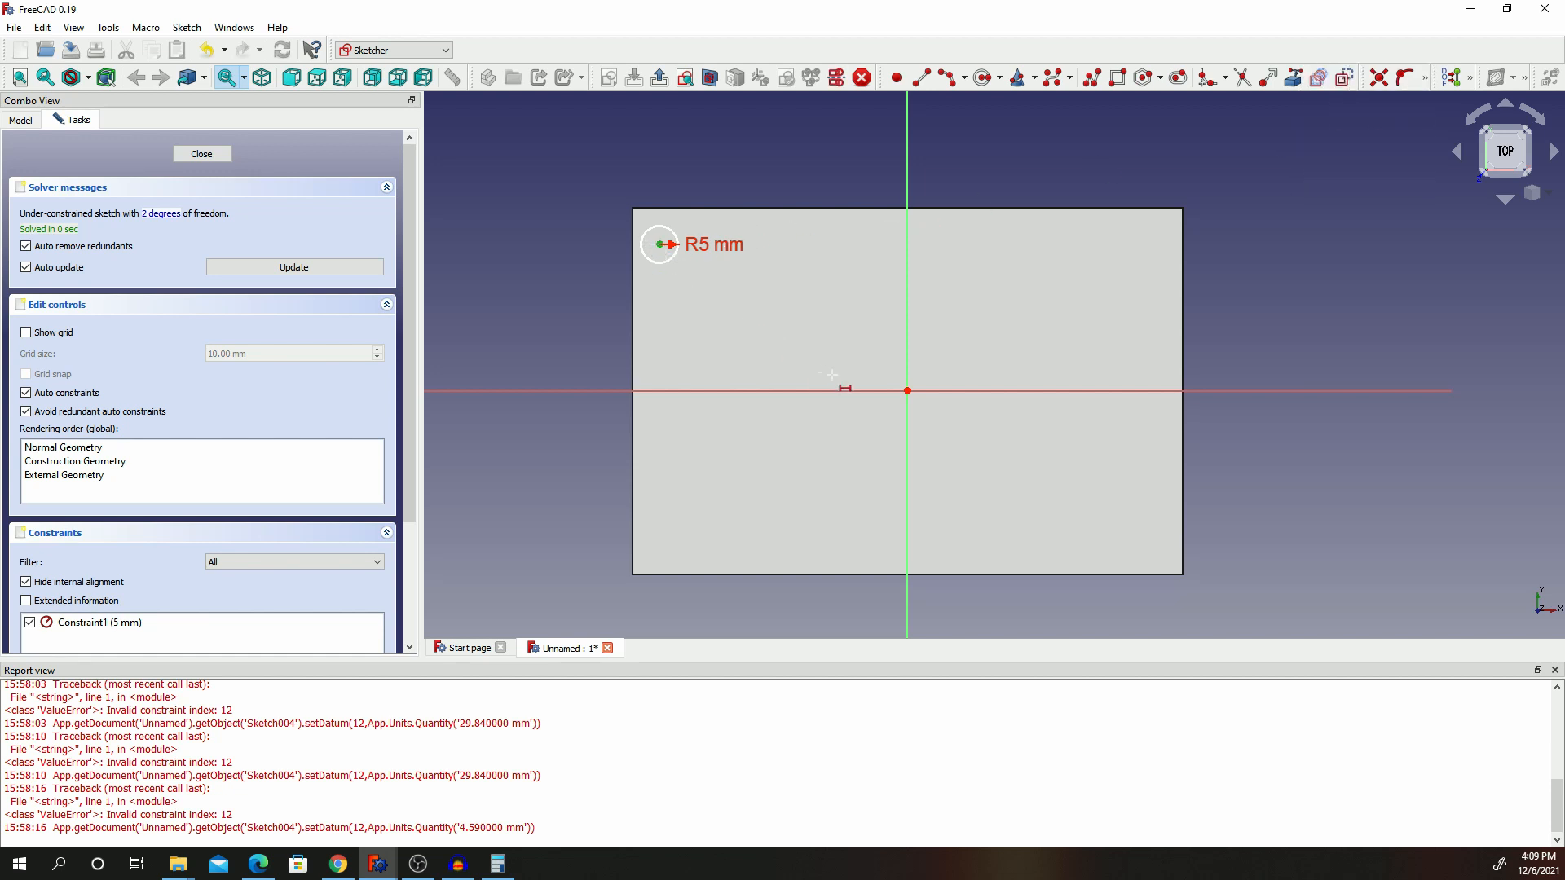
click(907, 390)
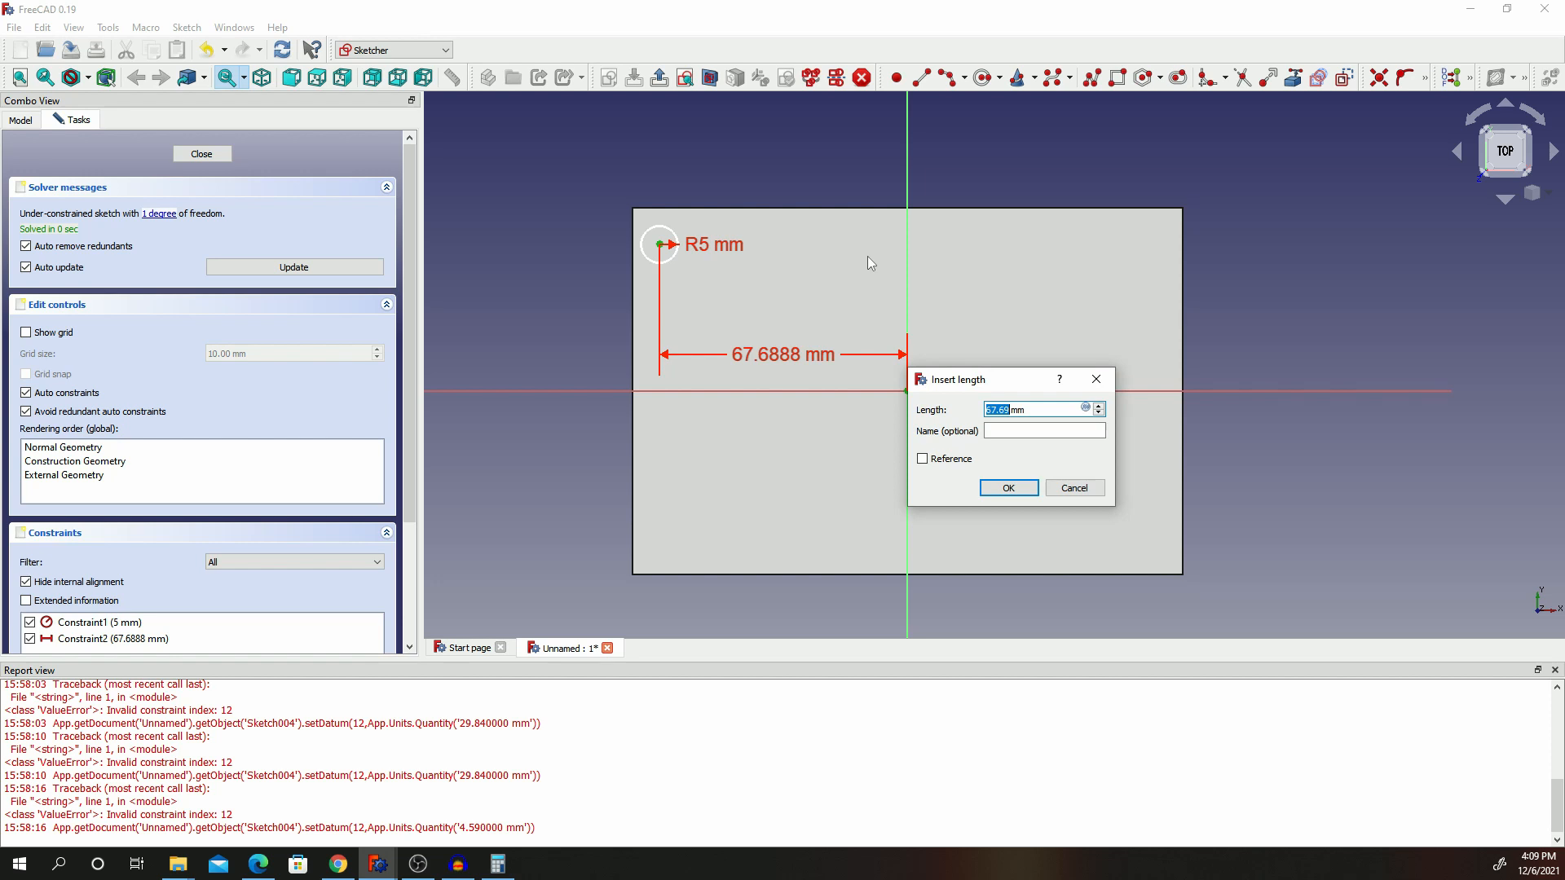
text(66)
click(1011, 487)
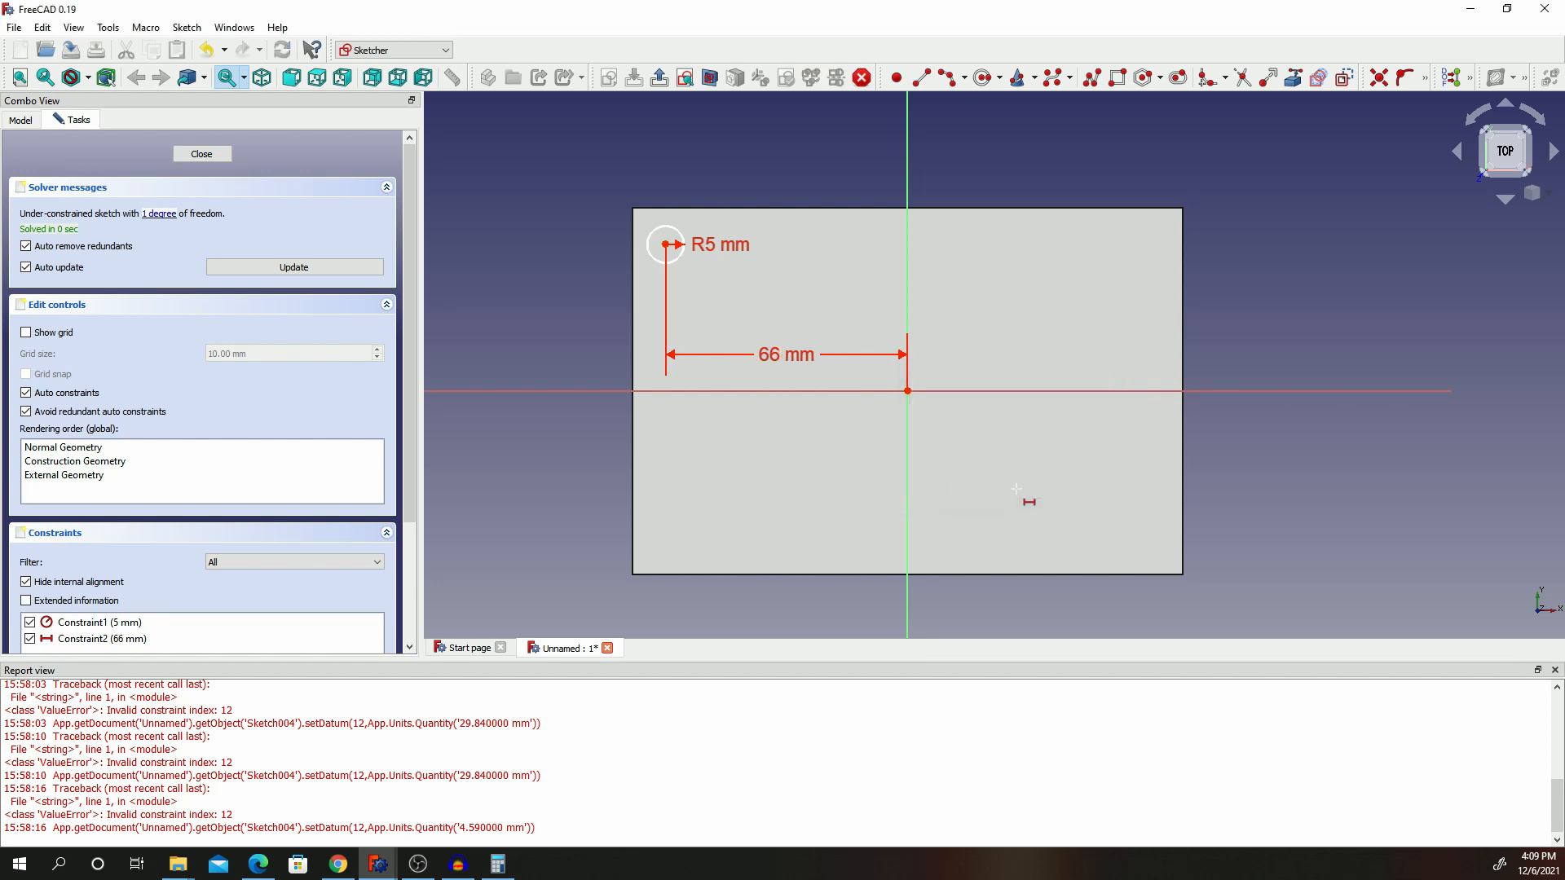
Constrain the vertical distance between the circle's center and the origin to 41 mm.
click(1424, 78)
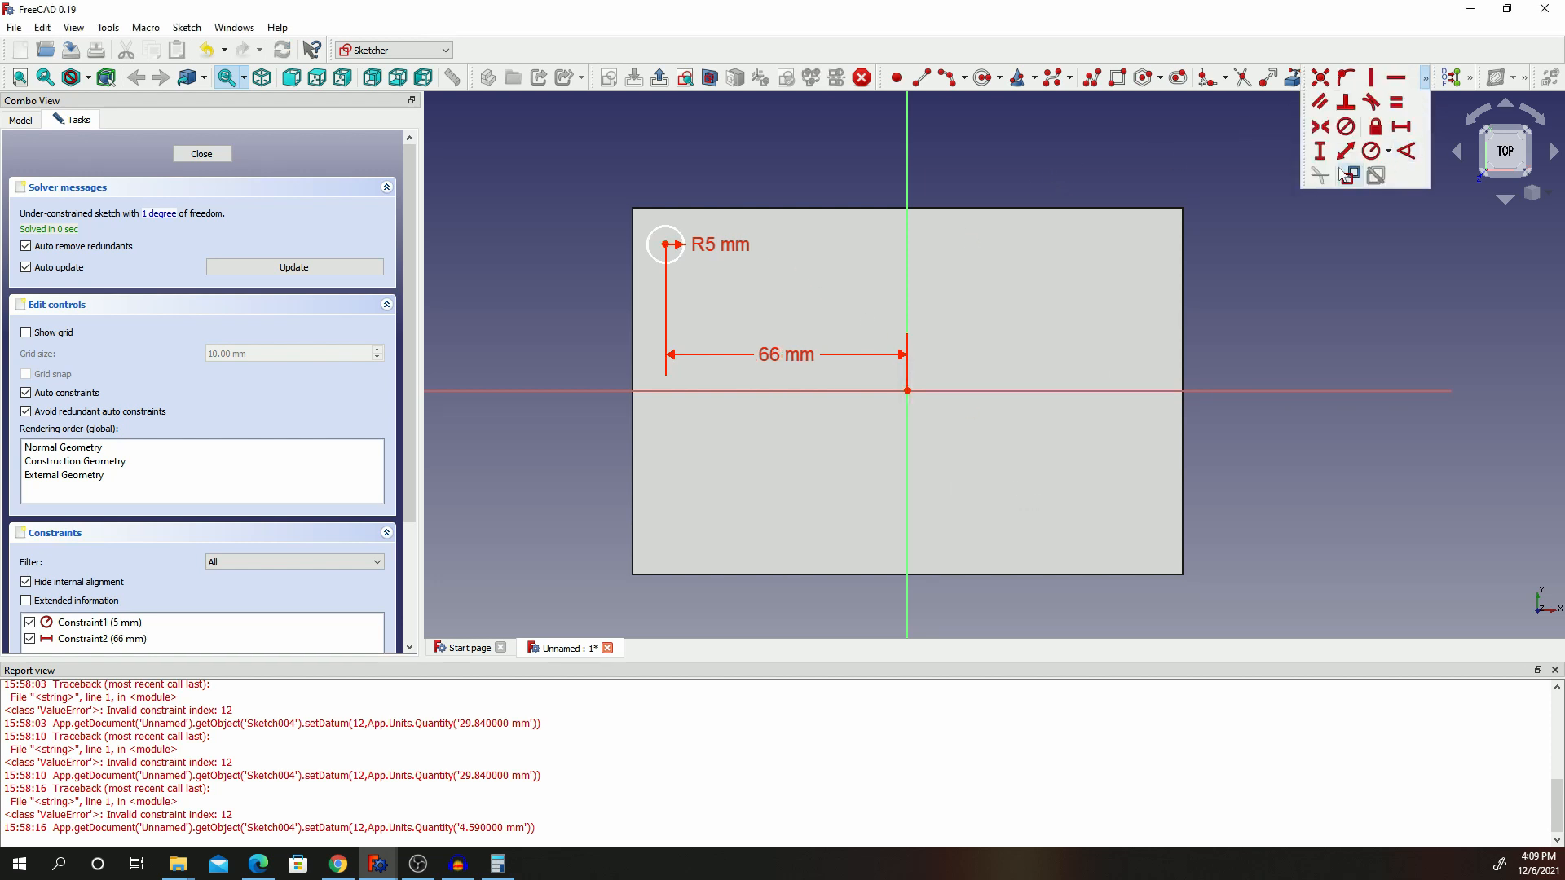
click(1321, 151)
click(907, 391)
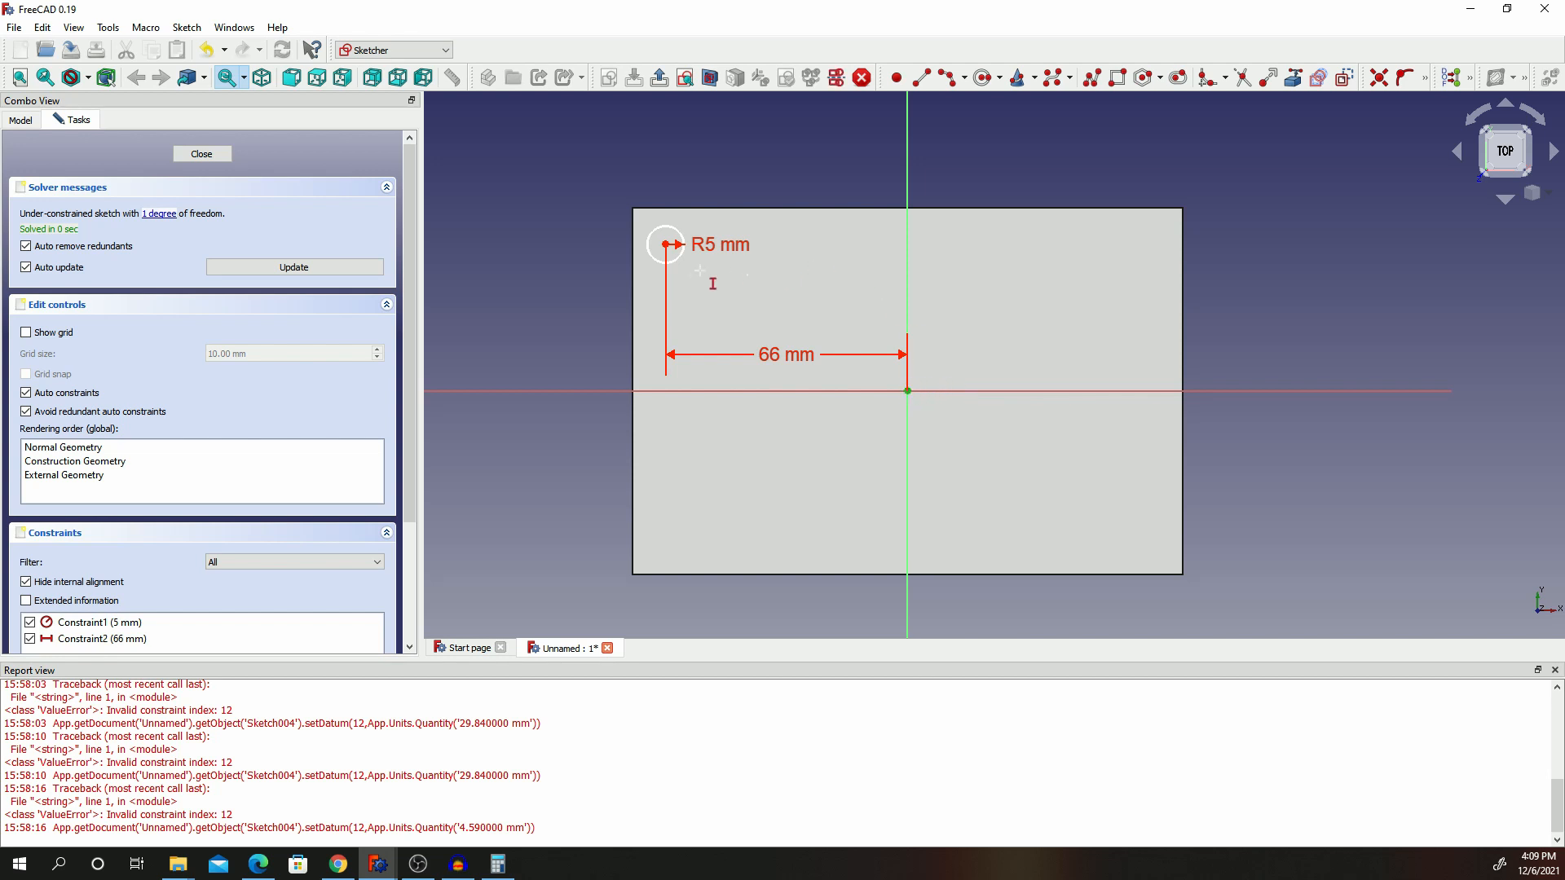
click(666, 244)
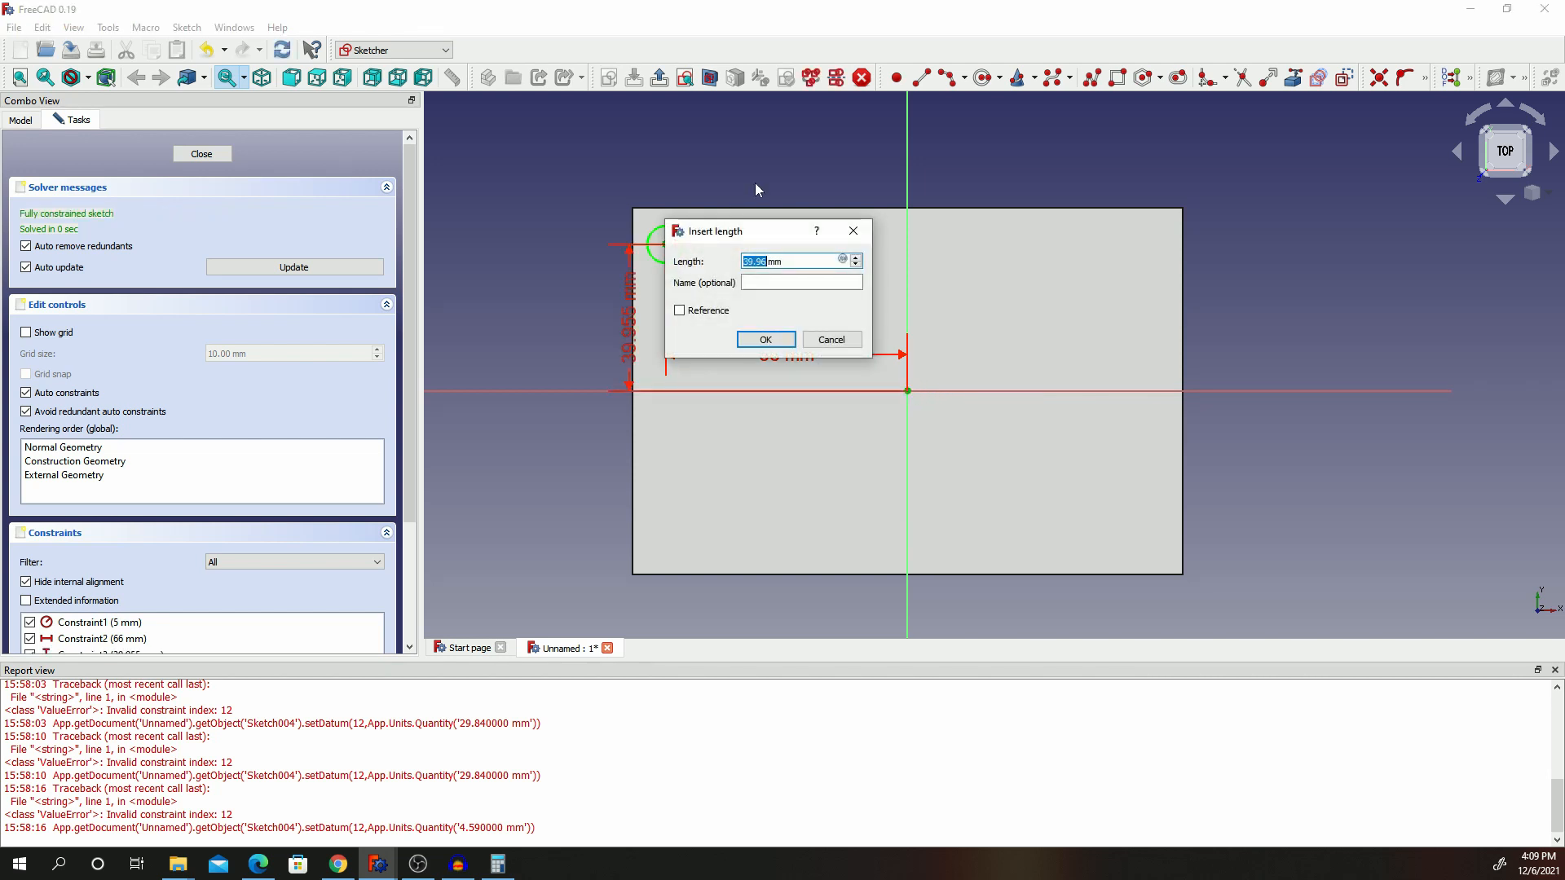
text(41)
click(764, 339)
right_click(512, 190)
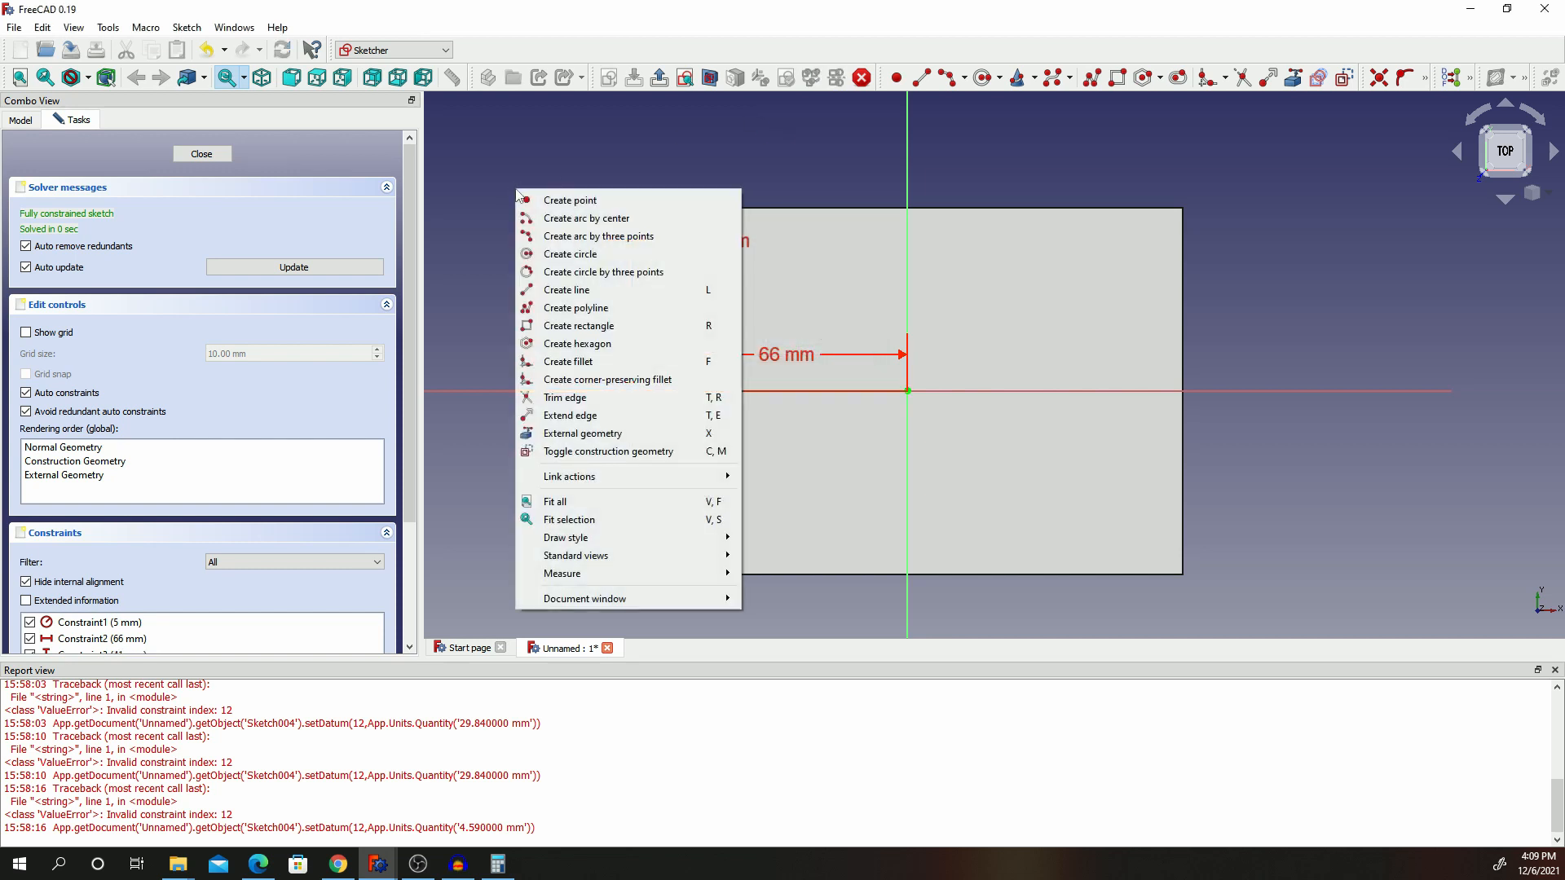
click(505, 170)
Move the vertical, horizontal and radius dimensions outside the block's outline and close the sketch.
drag(628, 331, 562, 331)
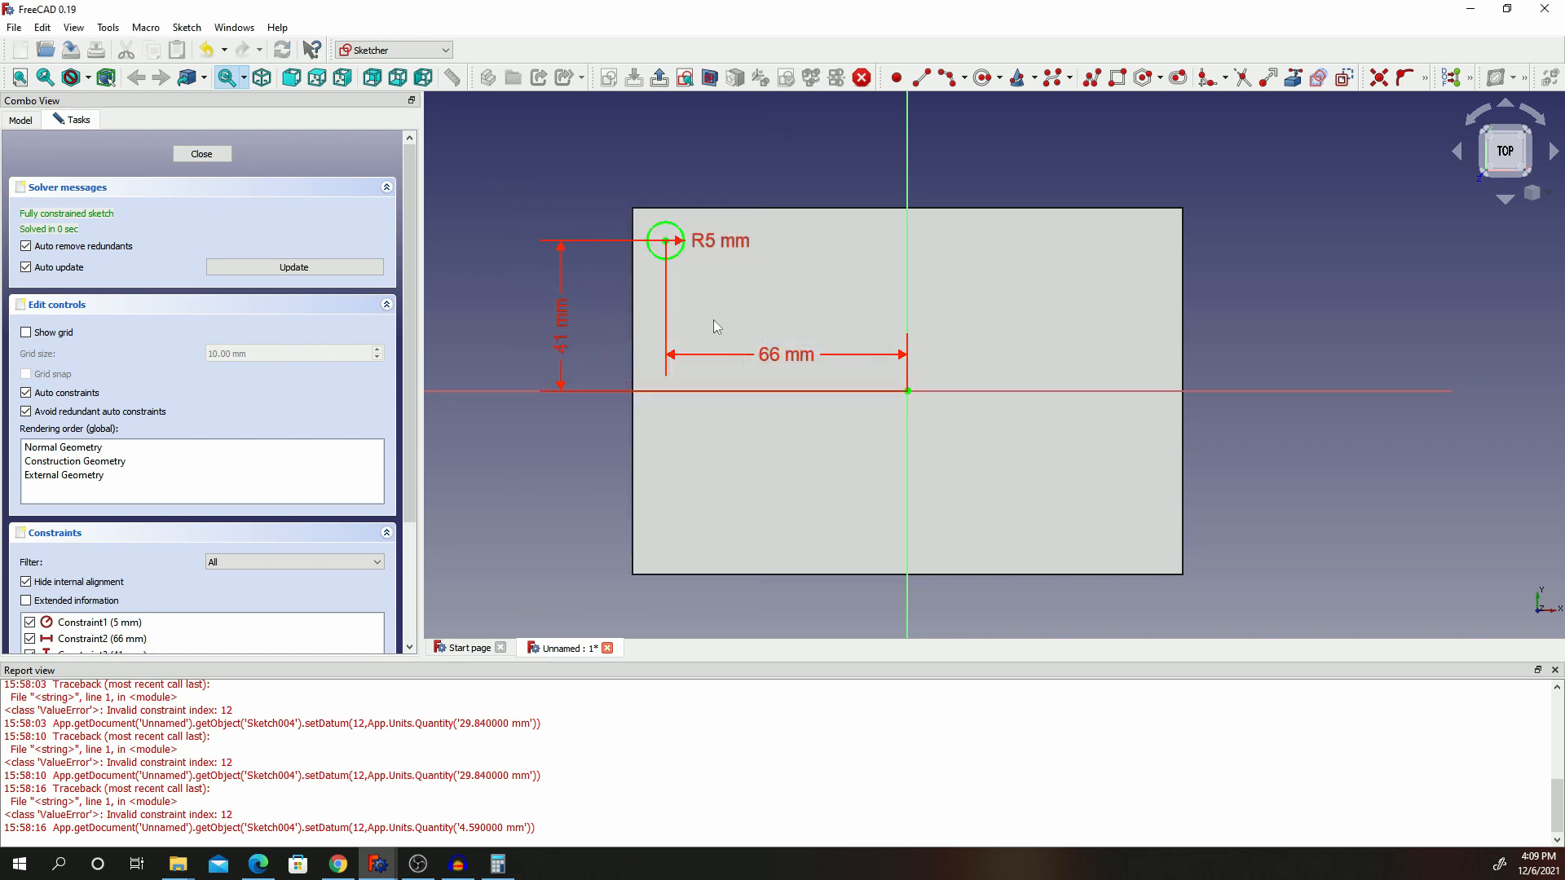
drag(770, 360, 766, 163)
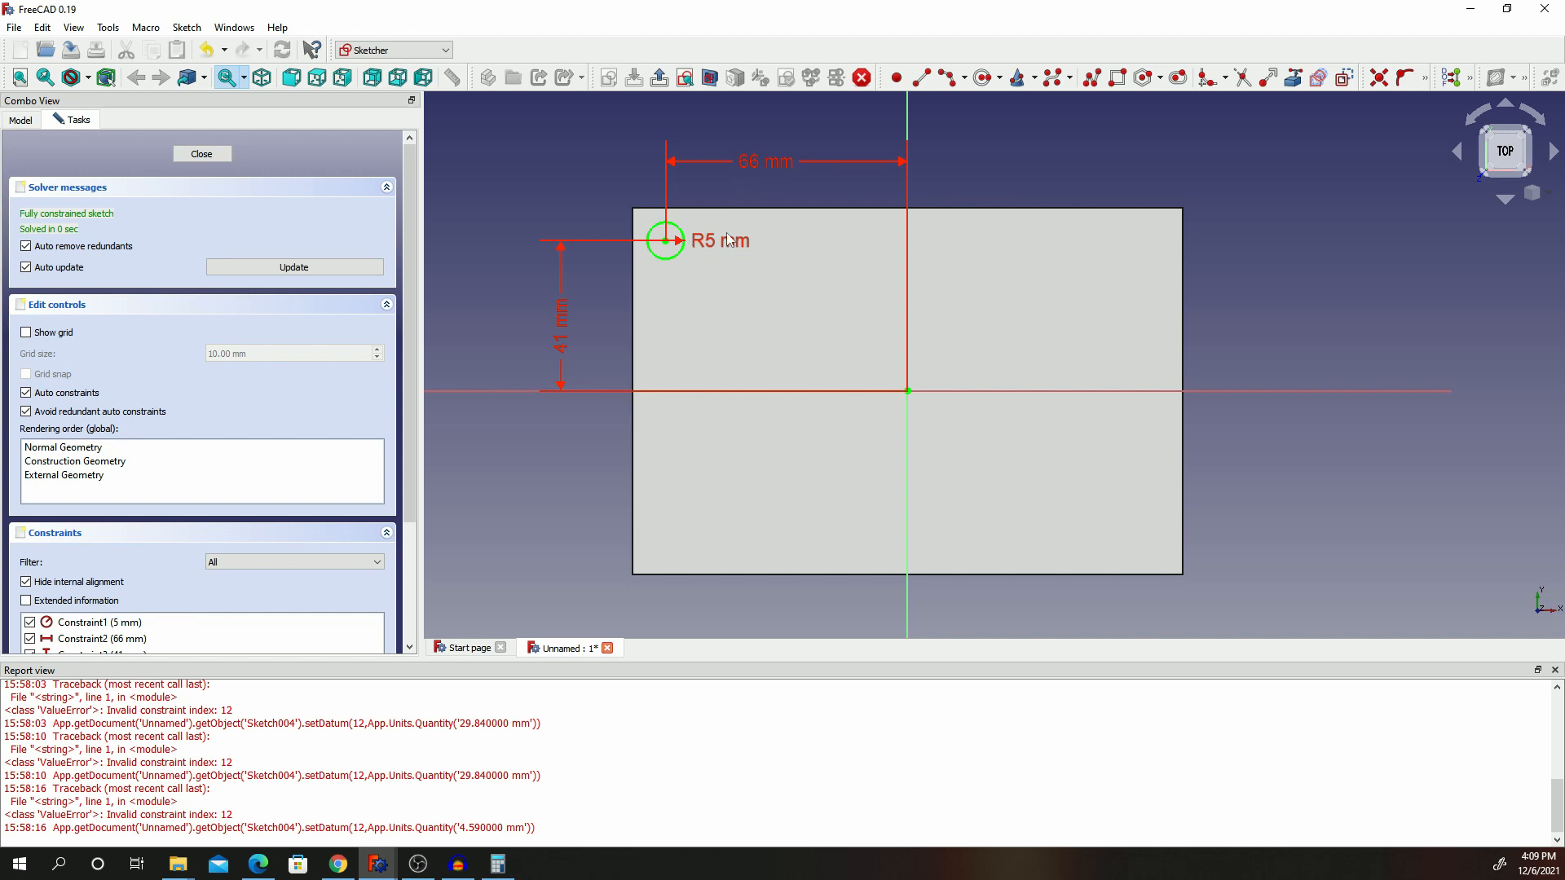
drag(712, 243, 580, 188)
click(196, 155)
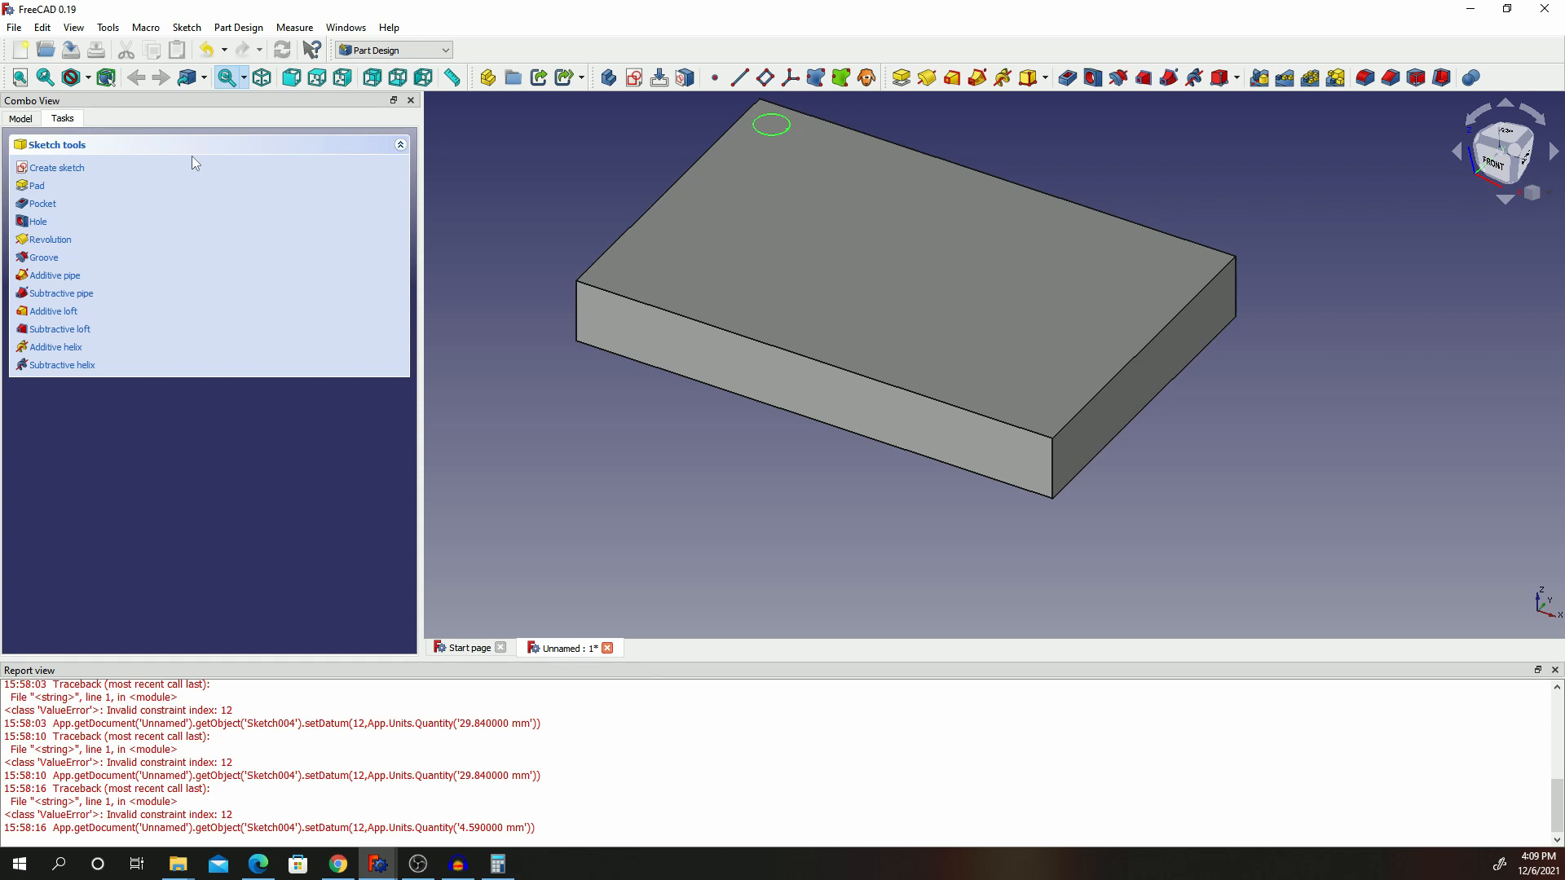
Pocket the circle sketch with the type set to Through all.
click(39, 208)
click(256, 218)
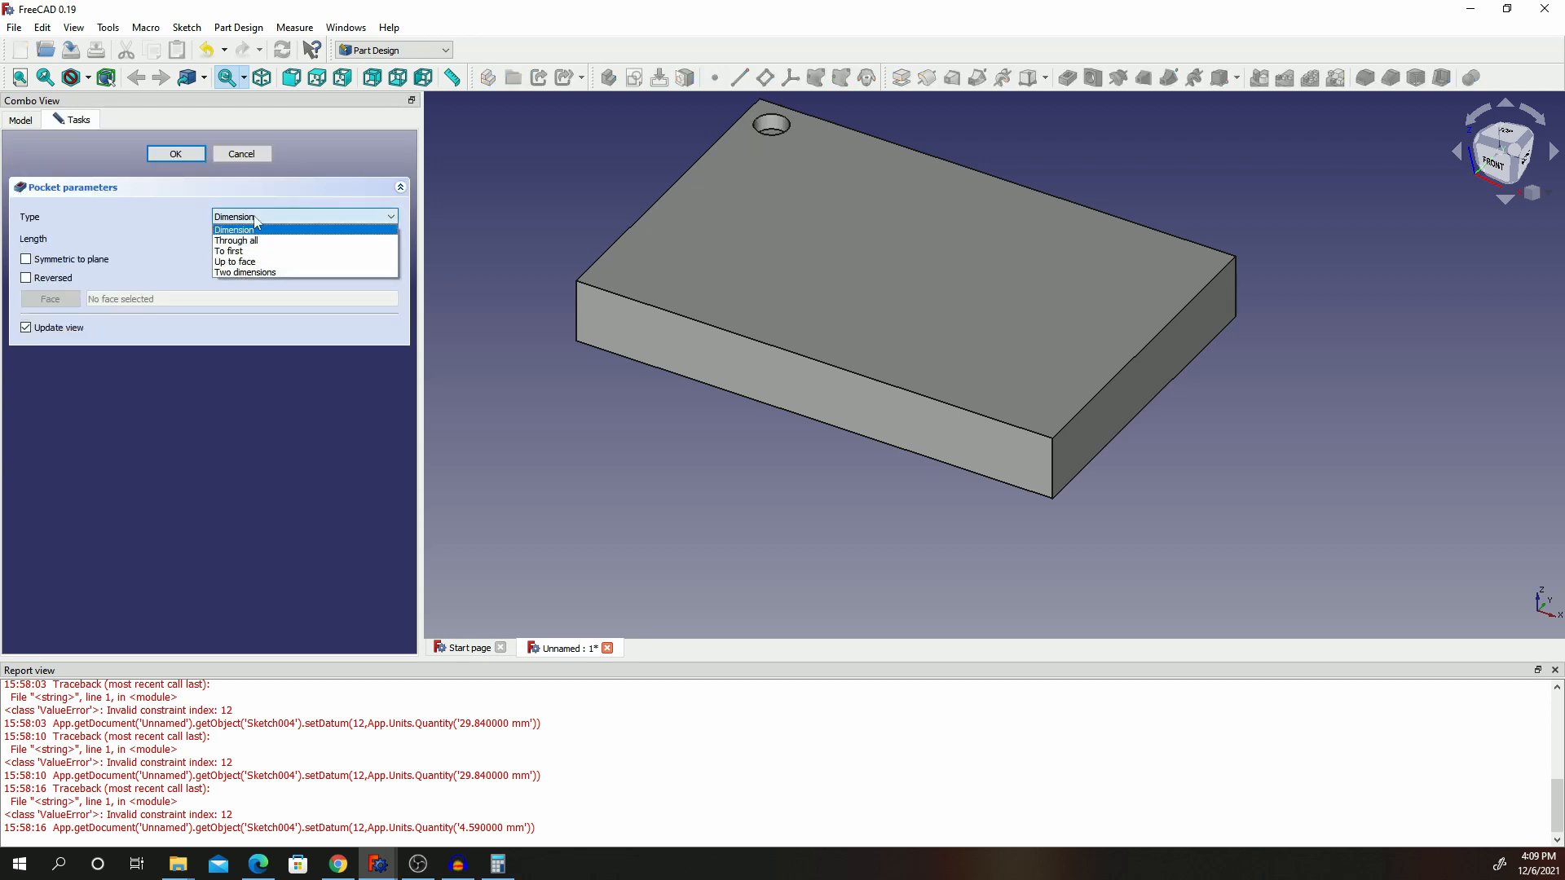
click(247, 241)
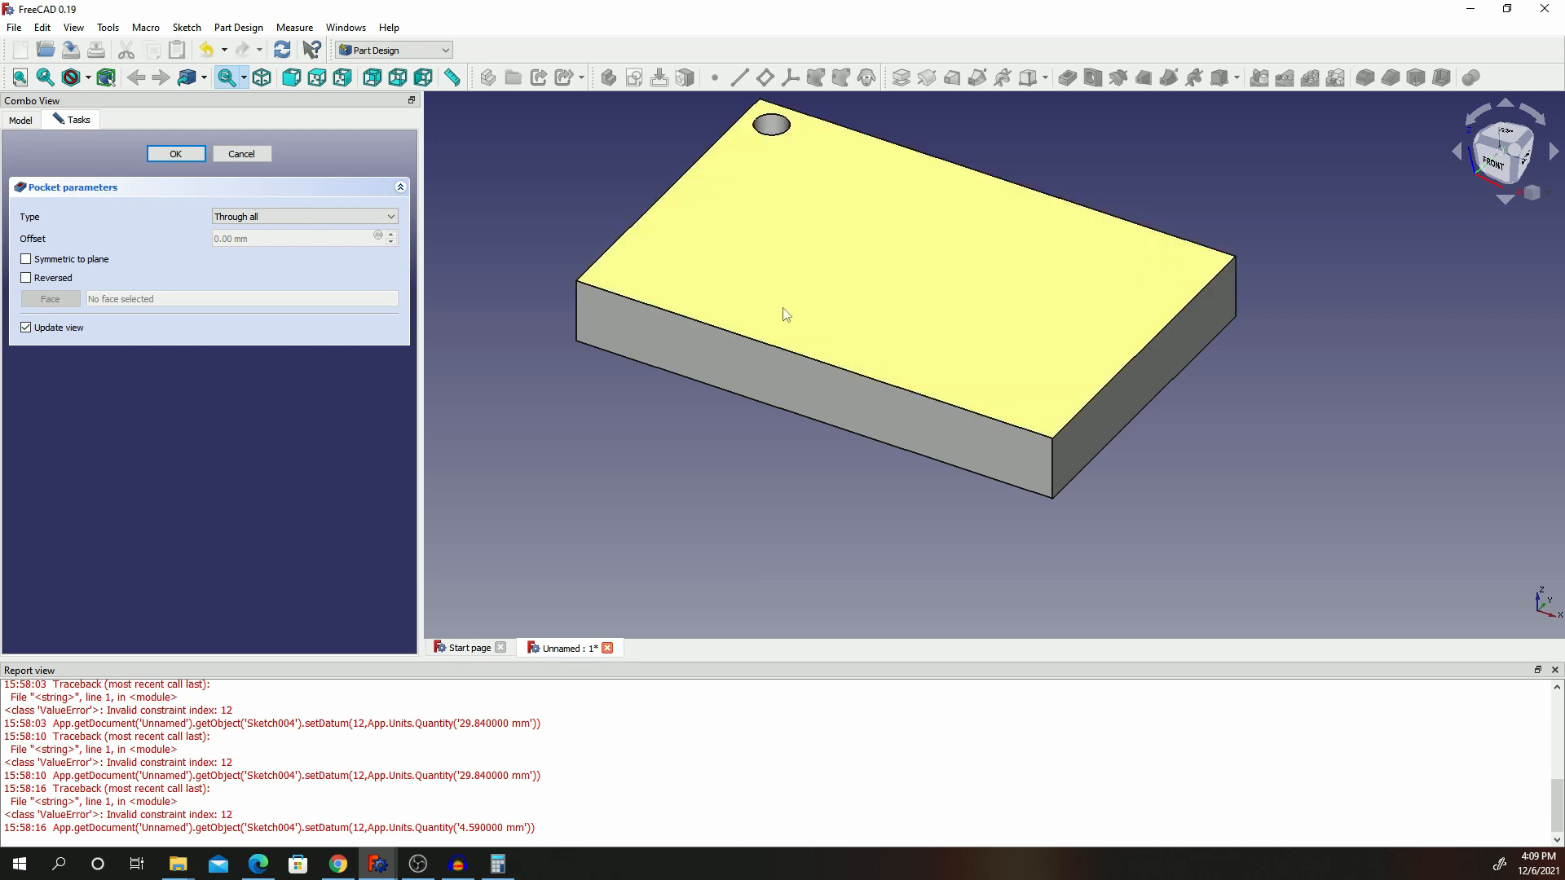
click(174, 154)
Create a MultiTransform of the pocket and add a mirrored transformation about the vertical sketch axis.
scroll(730, 127, up, 5)
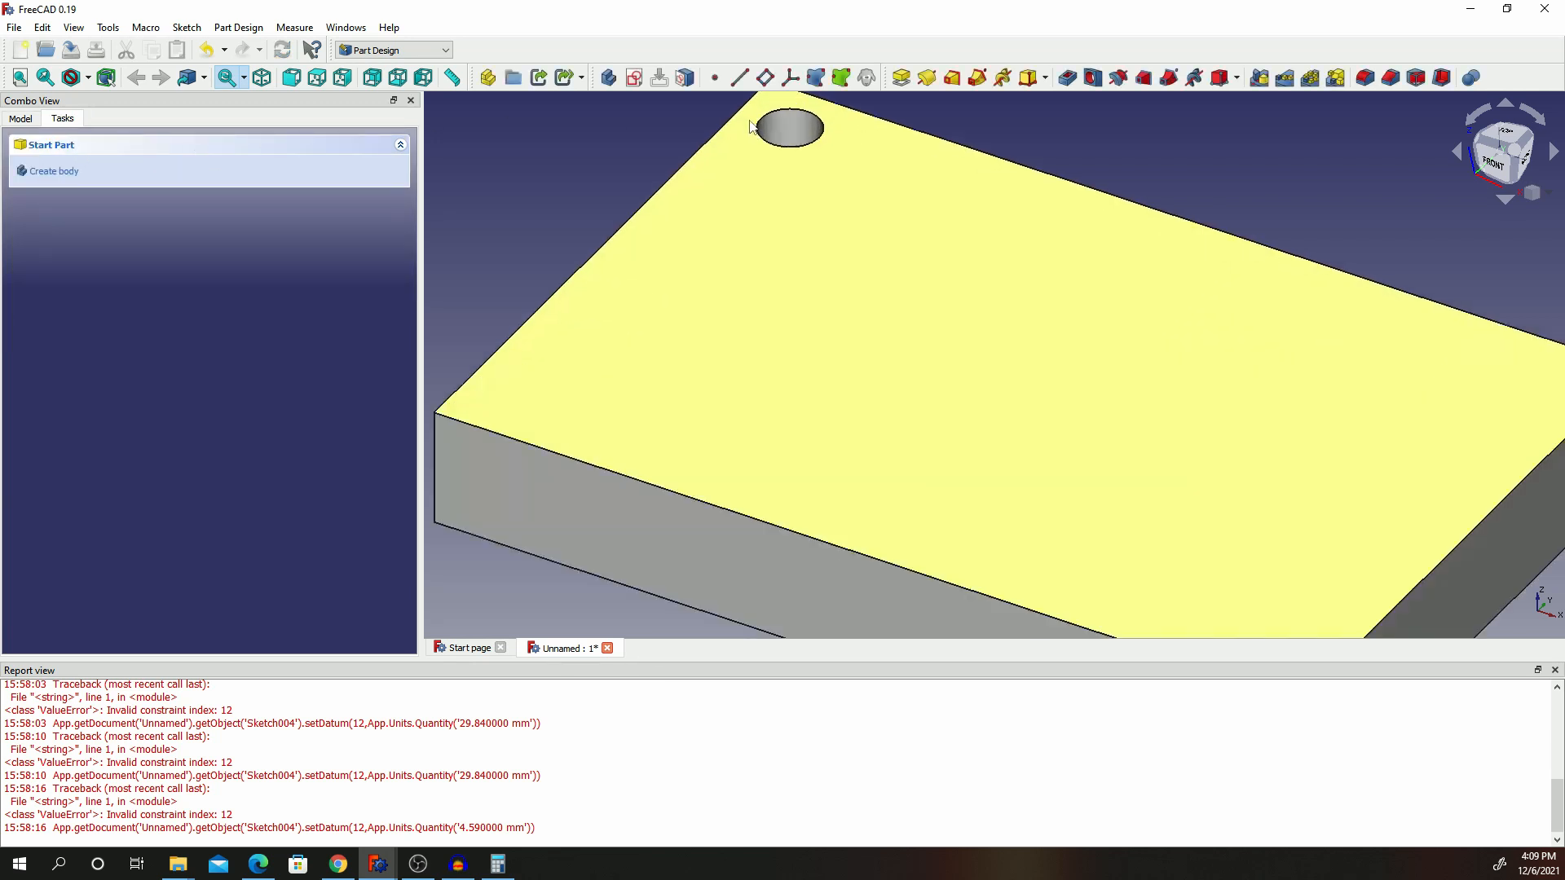
middle_drag(891, 213, 868, 270)
scroll(856, 186, down, 4)
mouse_move(862, 128)
middle_down()
mouse_move(898, 195)
mouse_move(1183, 219)
mouse_move(1040, 158)
mouse_move(901, 128)
mouse_move(915, 374)
mouse_move(859, 135)
middle_up()
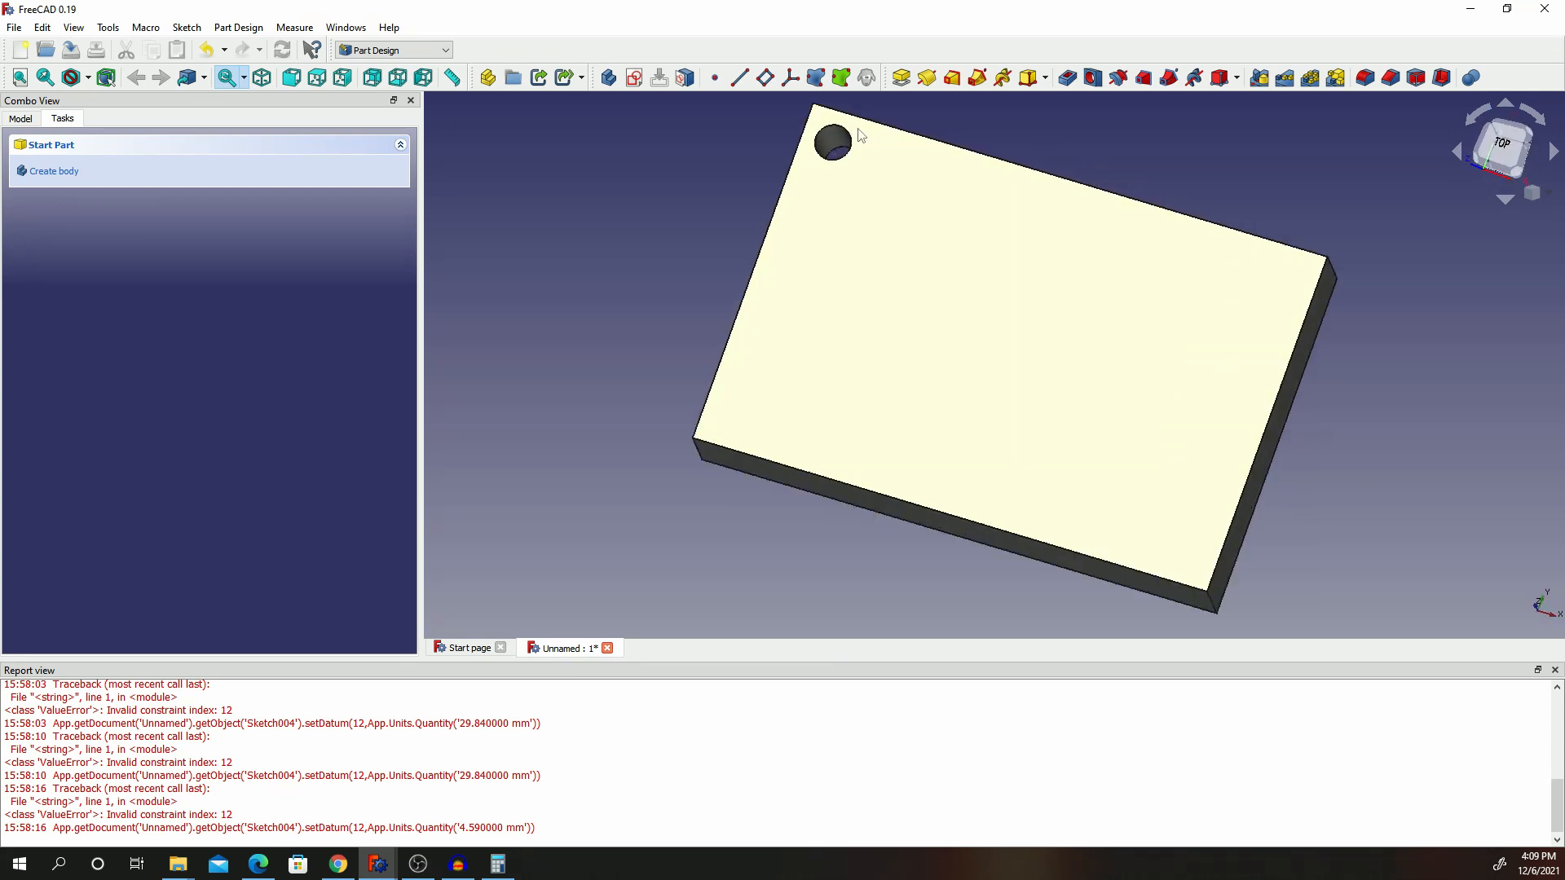
scroll(859, 135, up, 2)
click(25, 119)
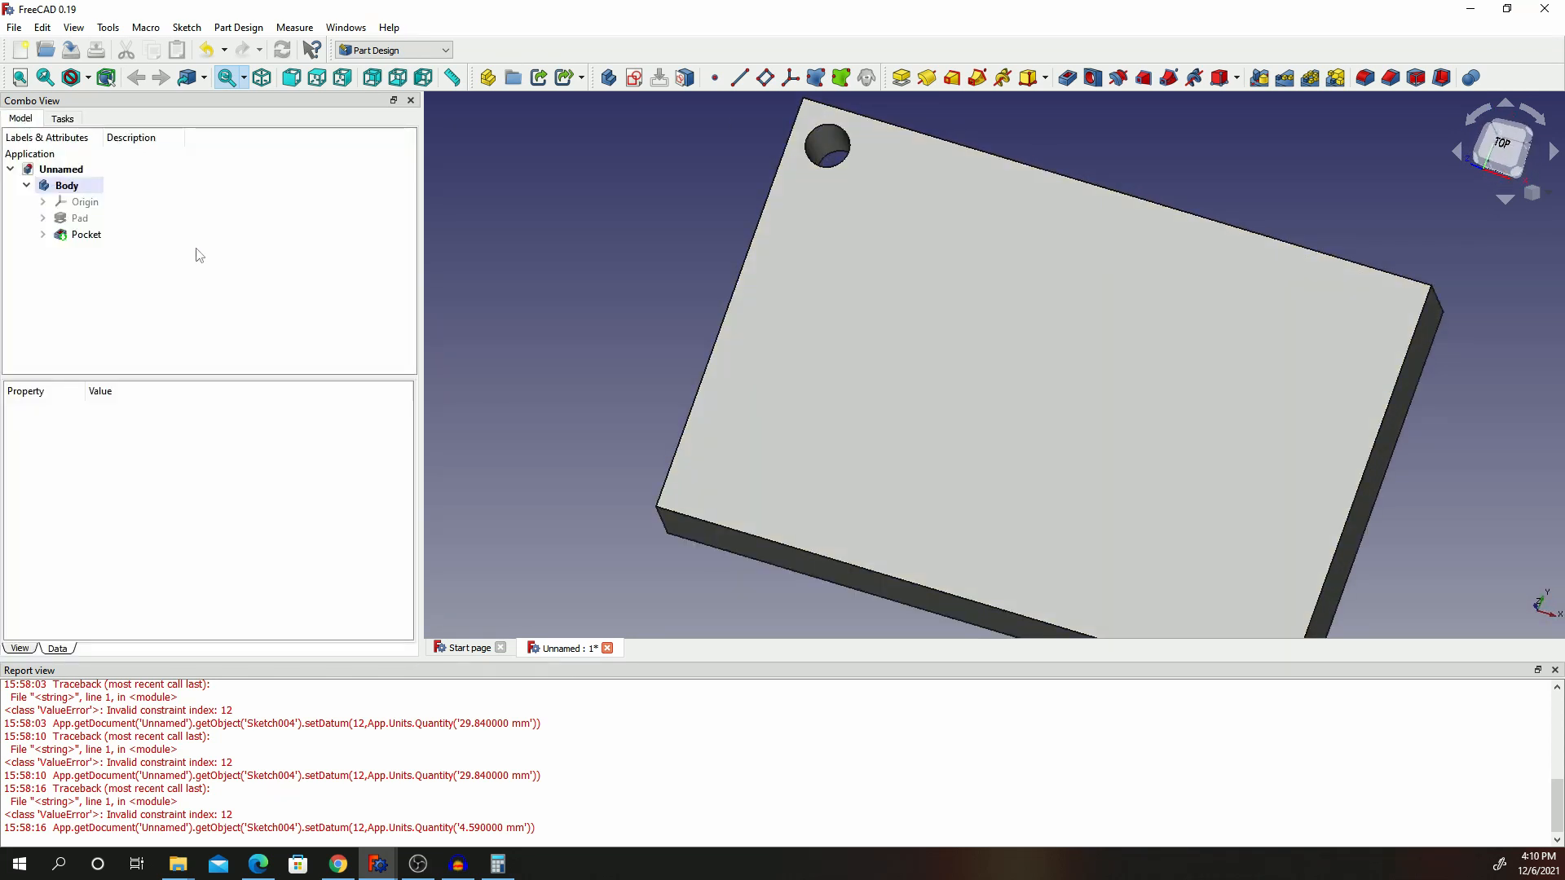
click(86, 235)
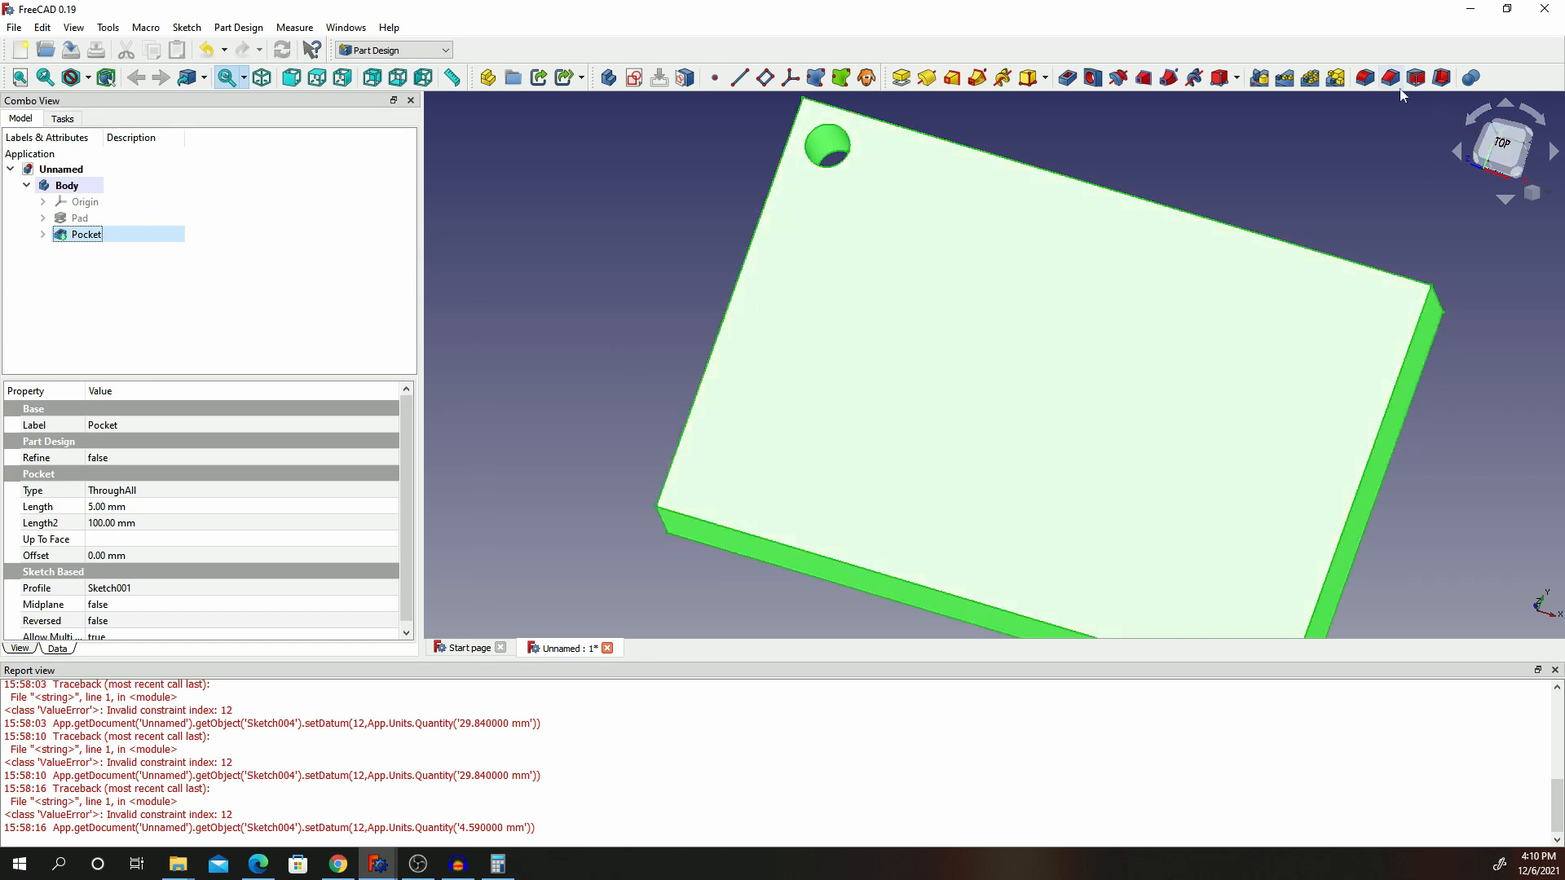
click(1335, 78)
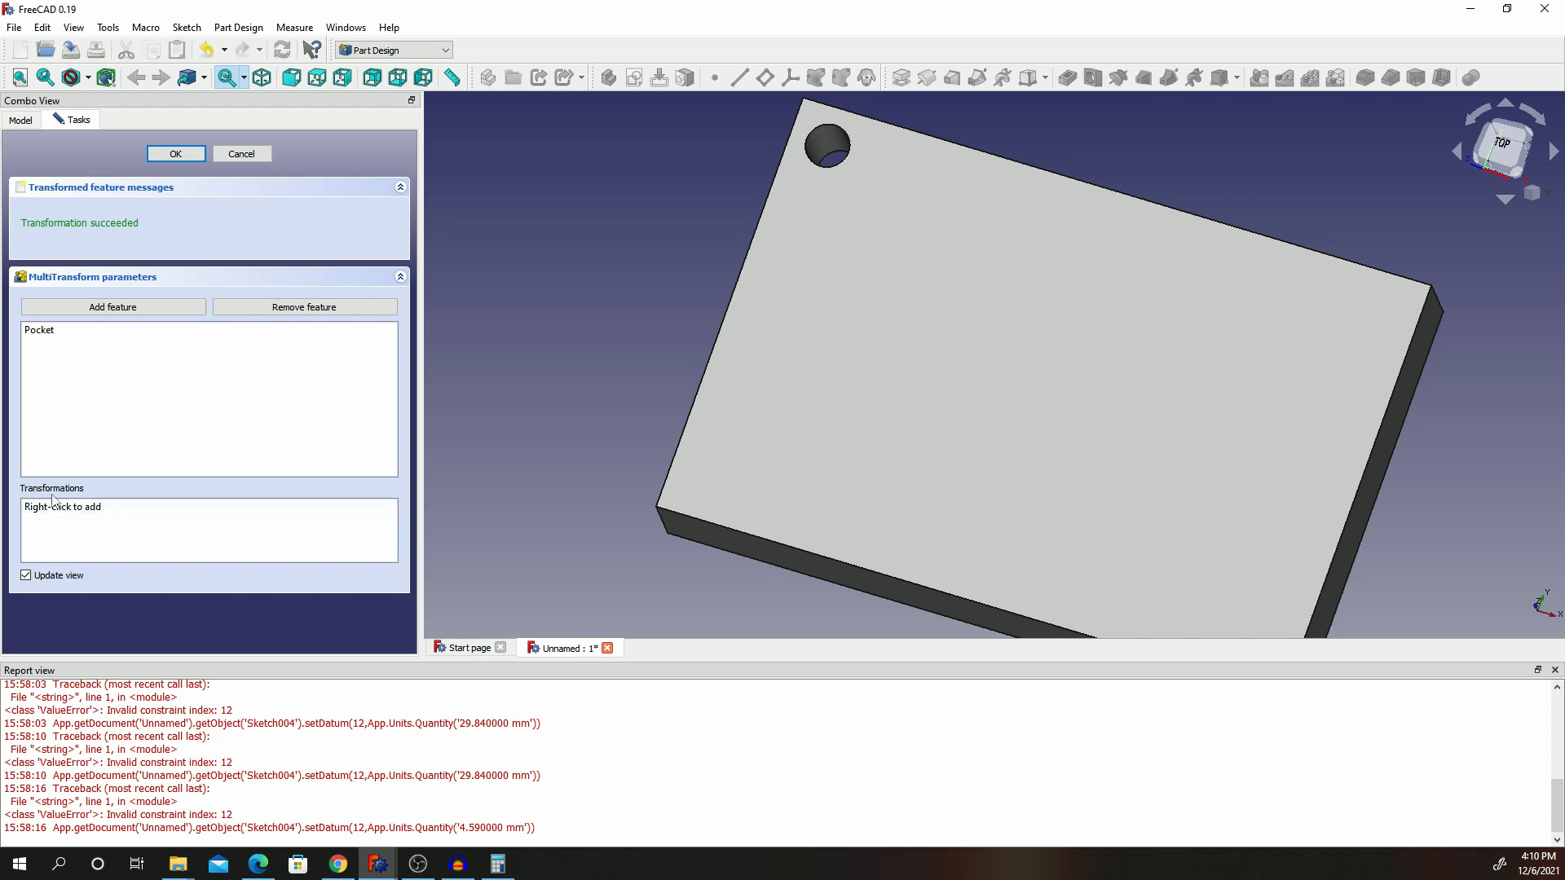
right_click(139, 512)
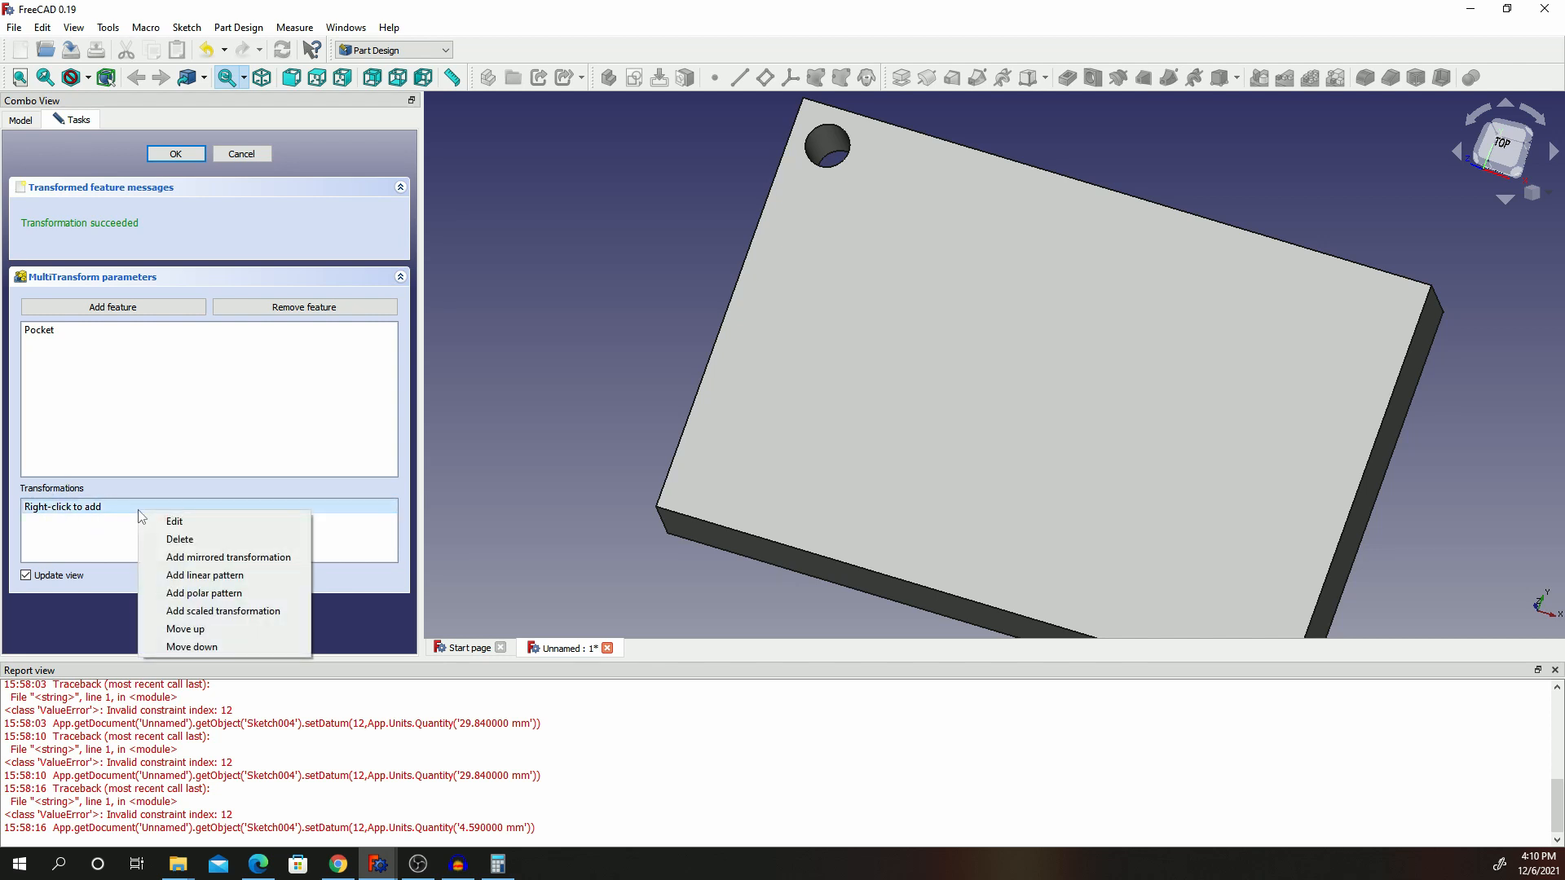
click(259, 560)
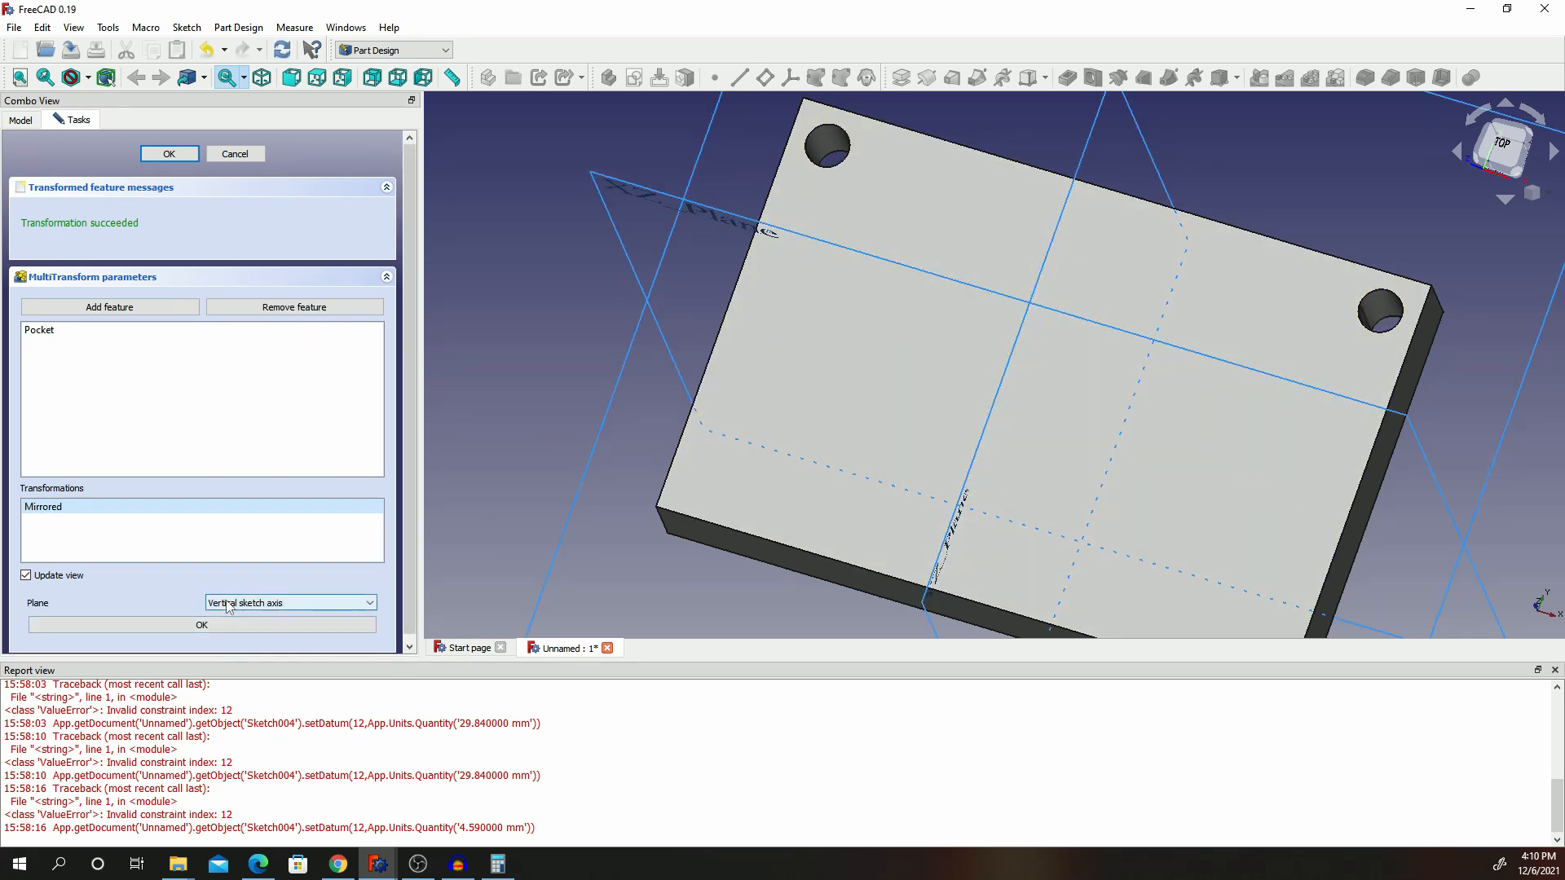
Add a second mirrored transformation about the horizontal sketch axis and accept the MultiTransform.
right_click(129, 544)
click(241, 582)
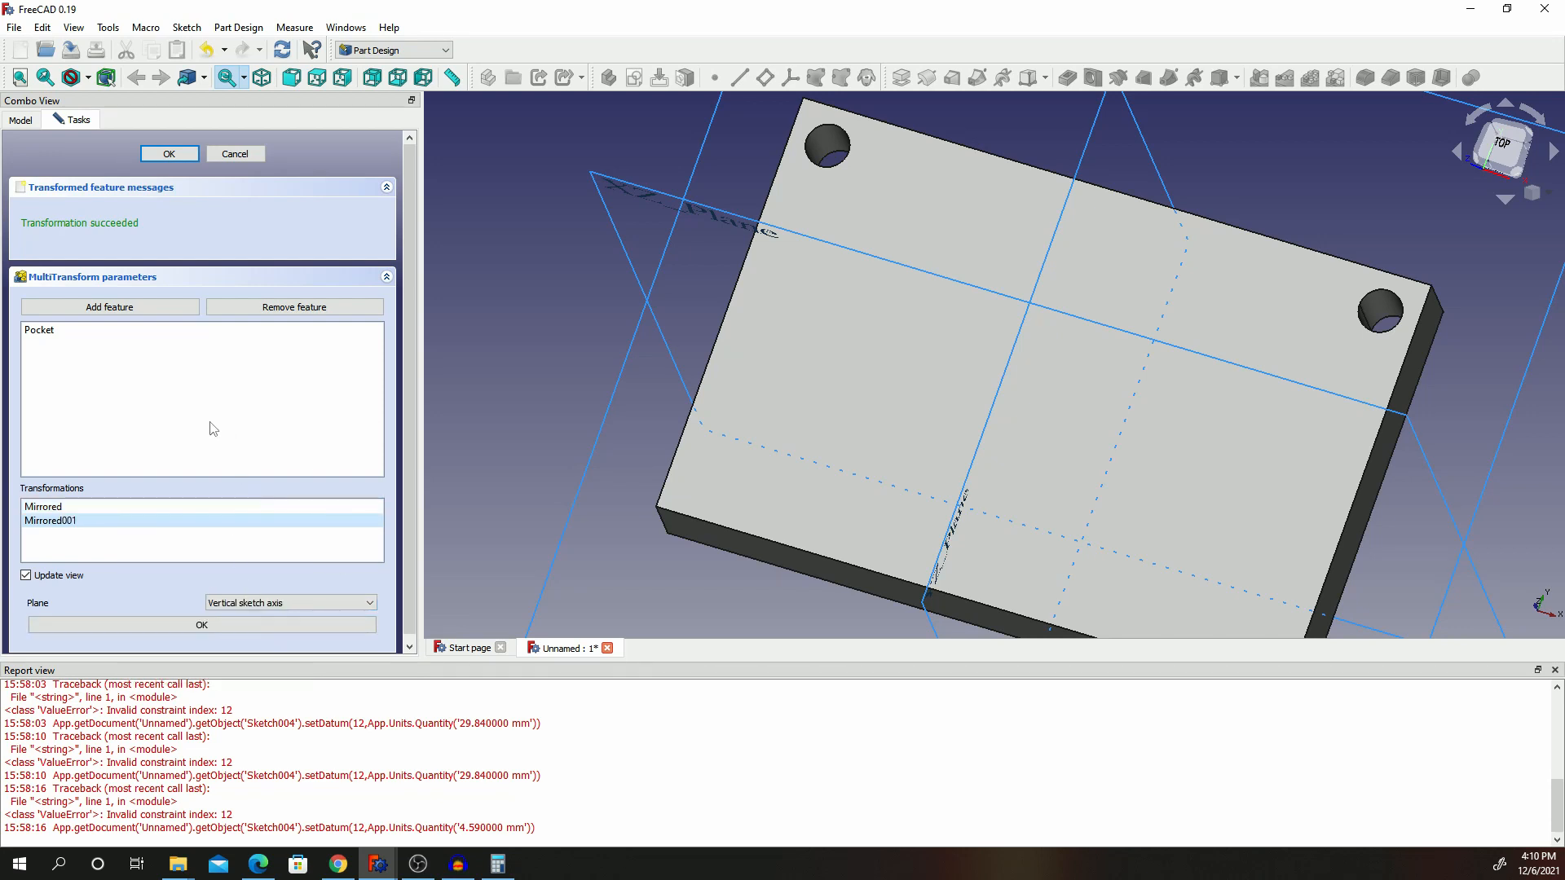
click(268, 604)
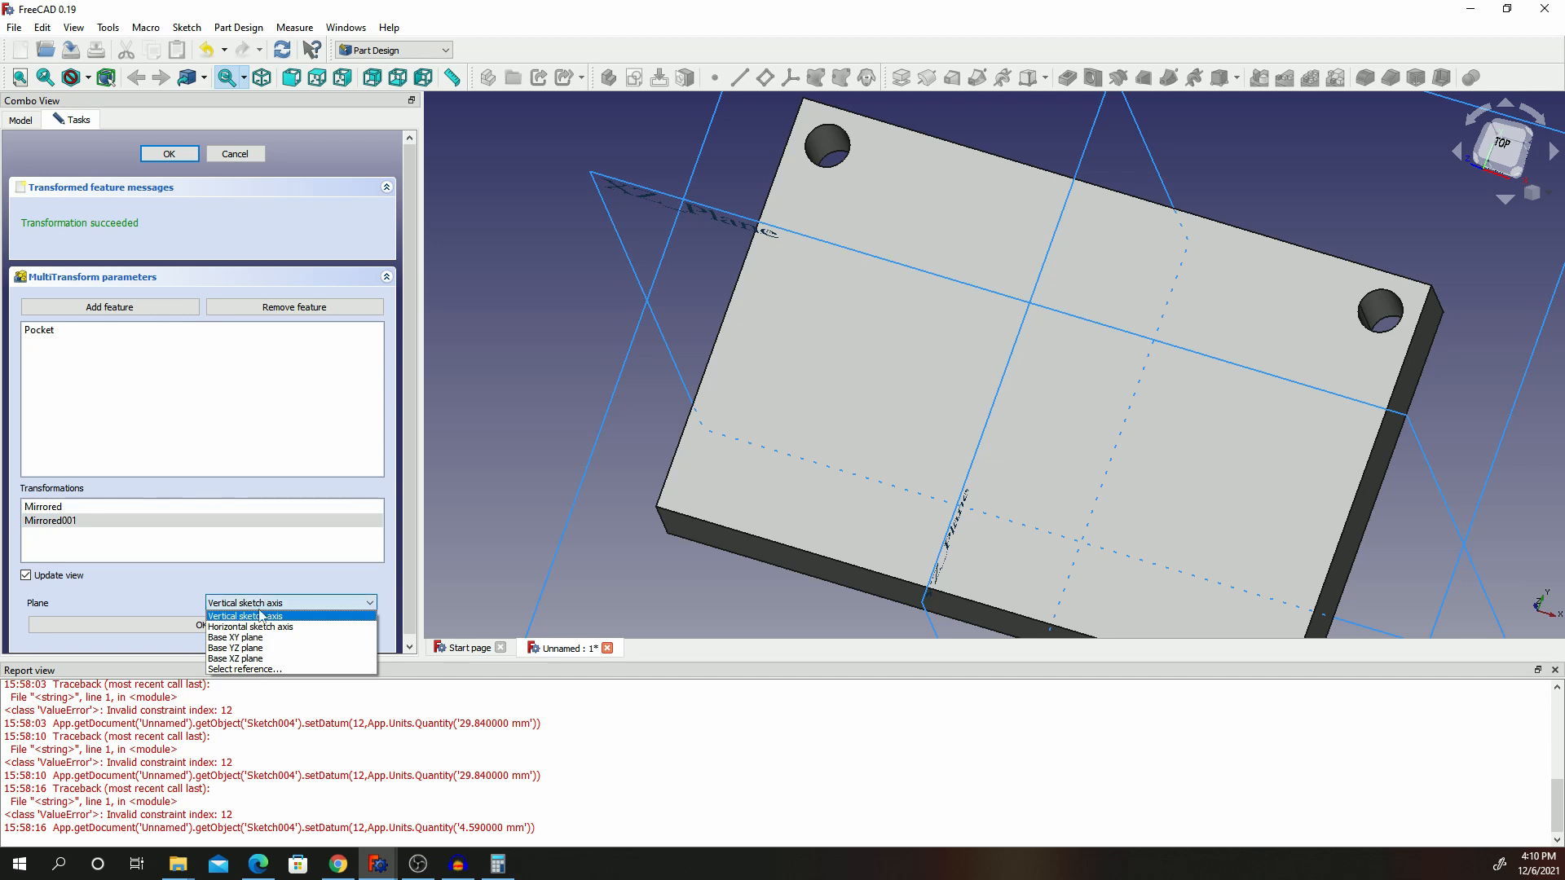
click(259, 627)
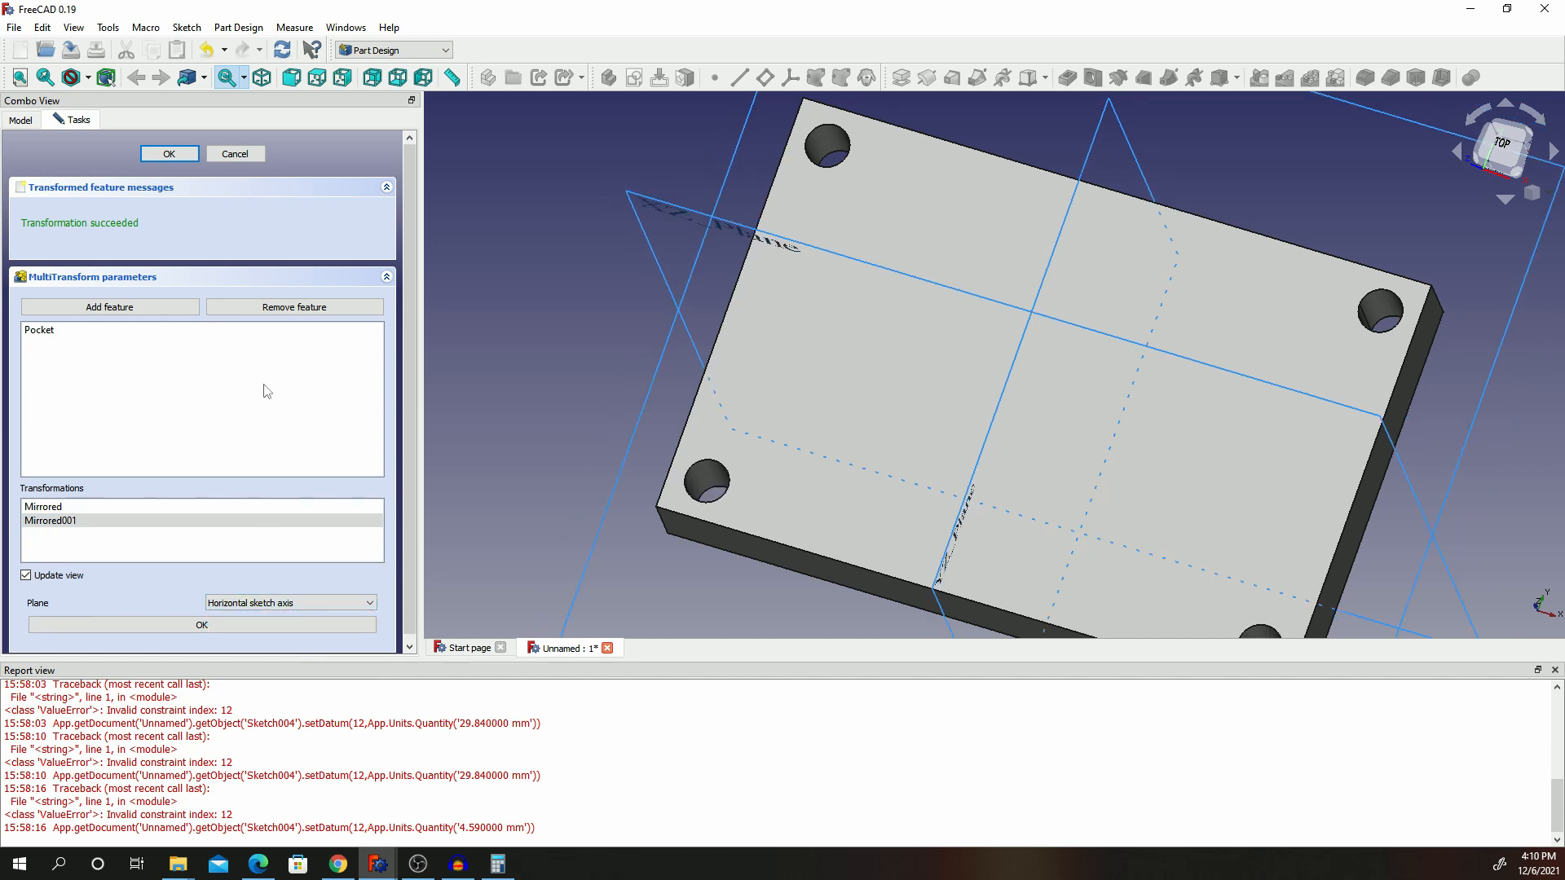
click(229, 621)
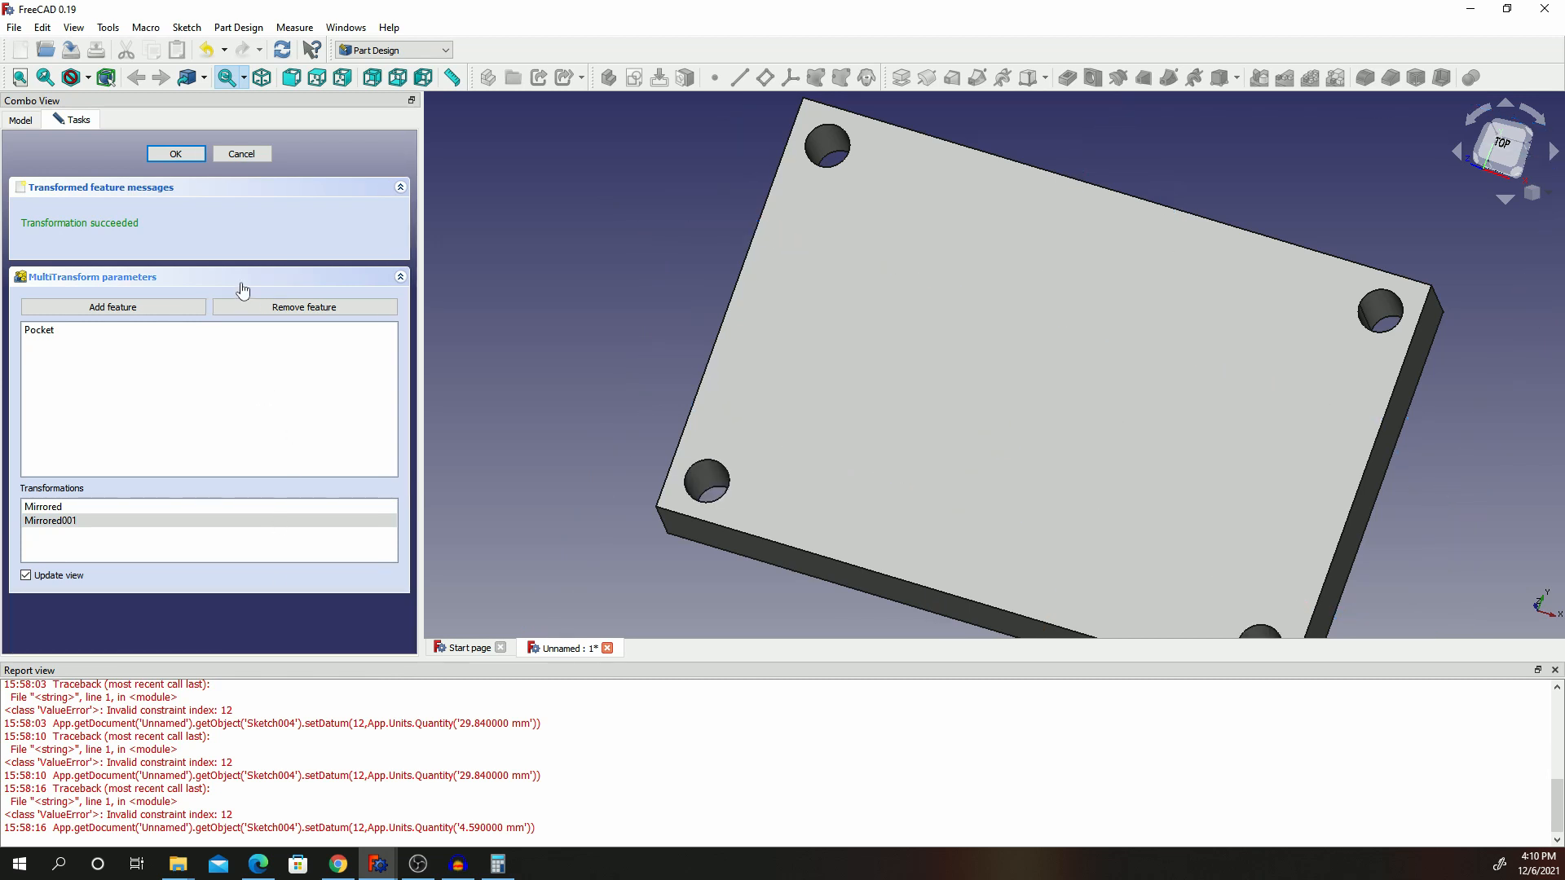
scroll(1222, 338, down, 2)
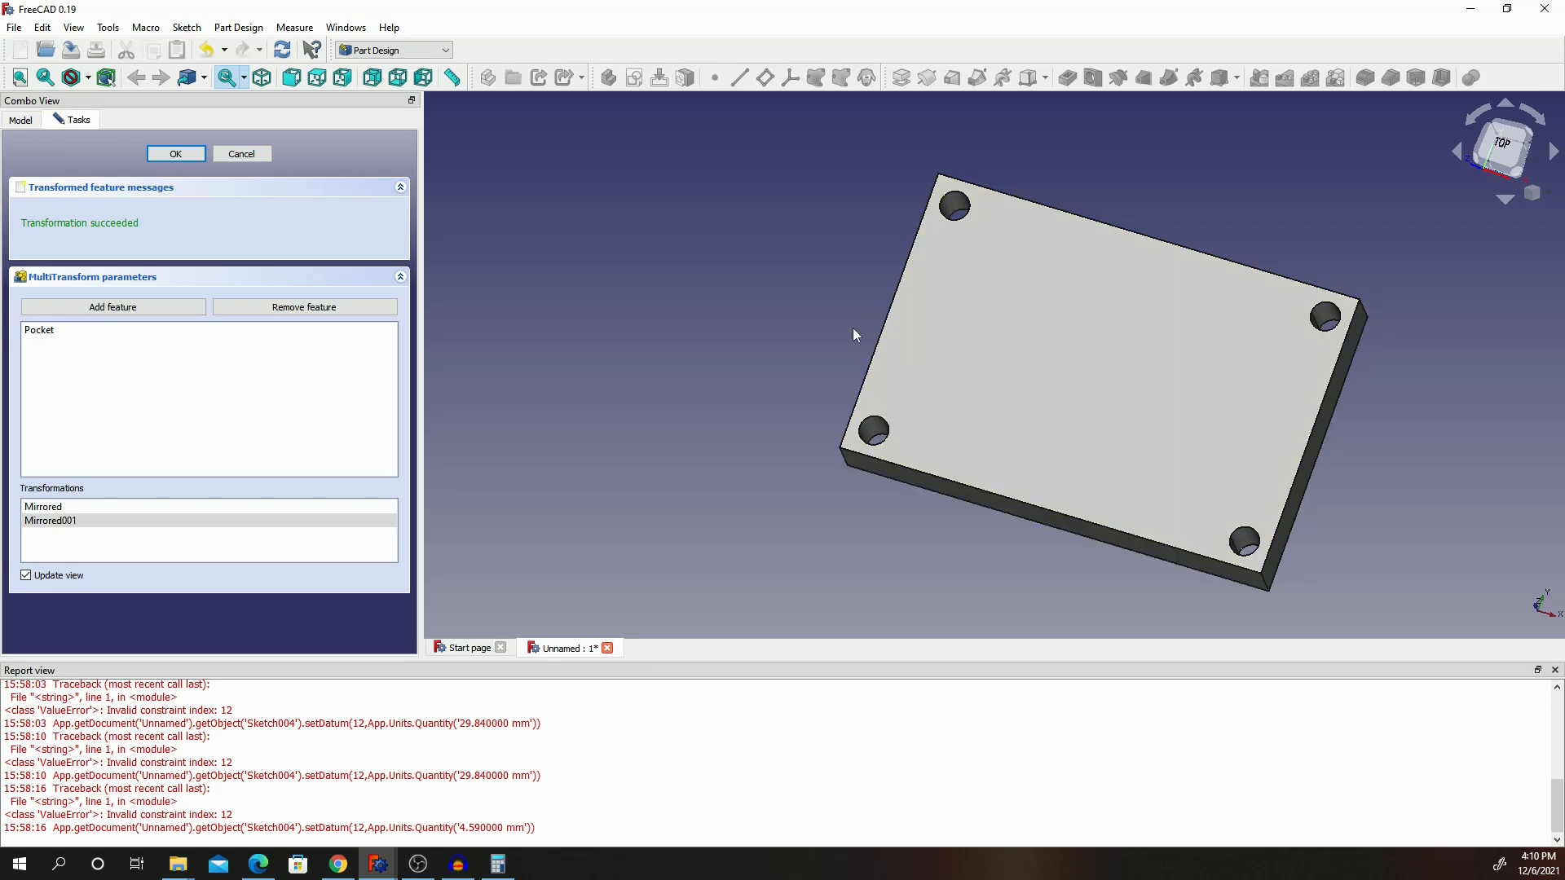
click(181, 153)
Start a sketch on the plate's top face and reference its upper and left edges as external geometry.
scroll(1369, 265, down, 2)
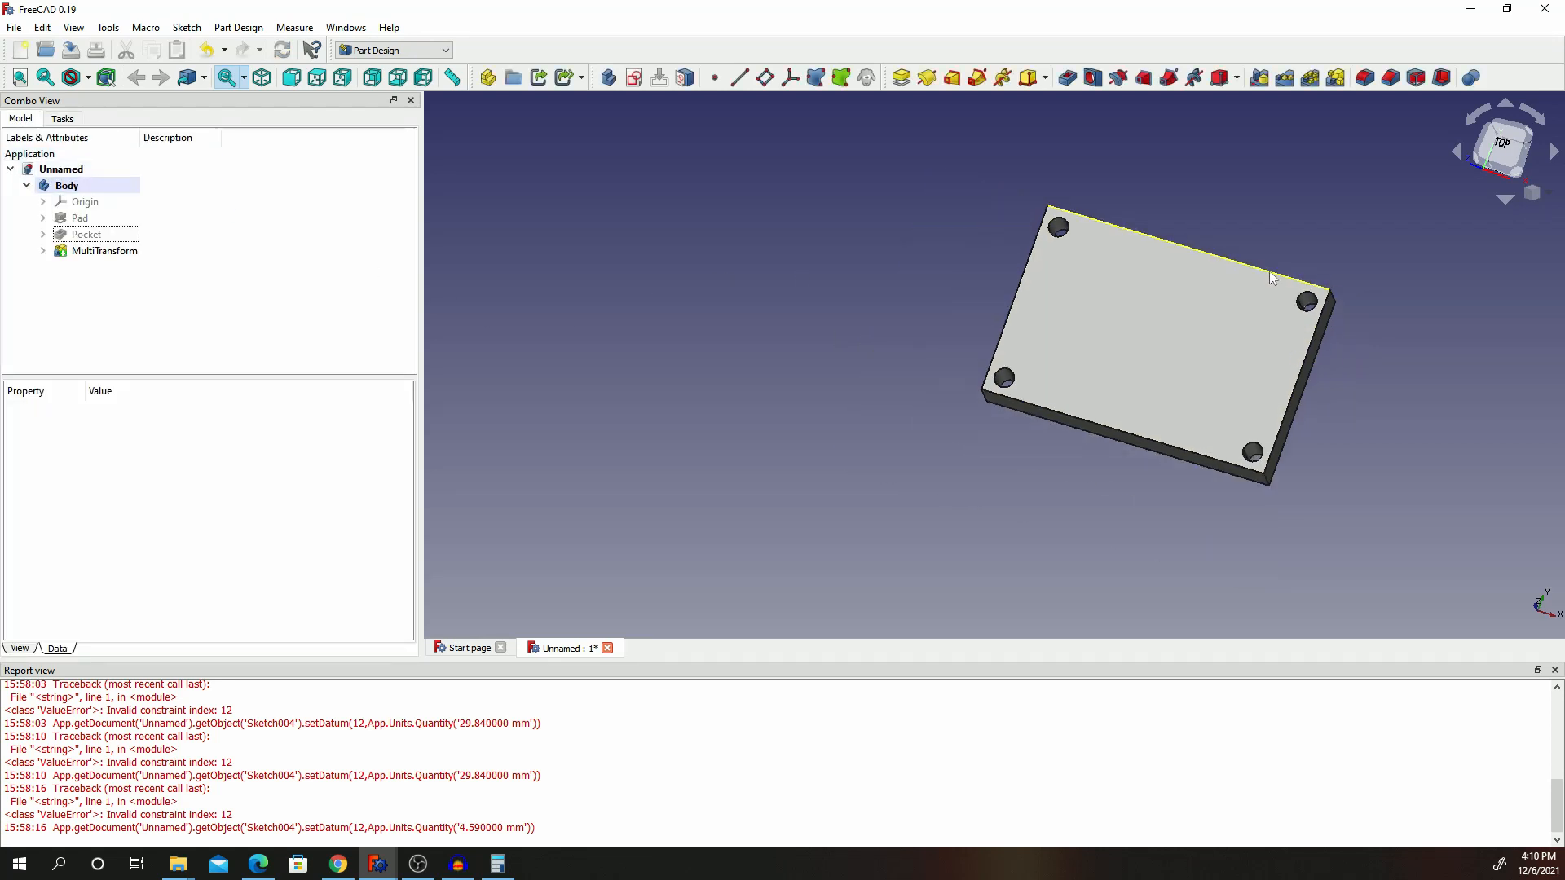
scroll(1371, 262, up, 3)
scroll(1304, 277, down, 1)
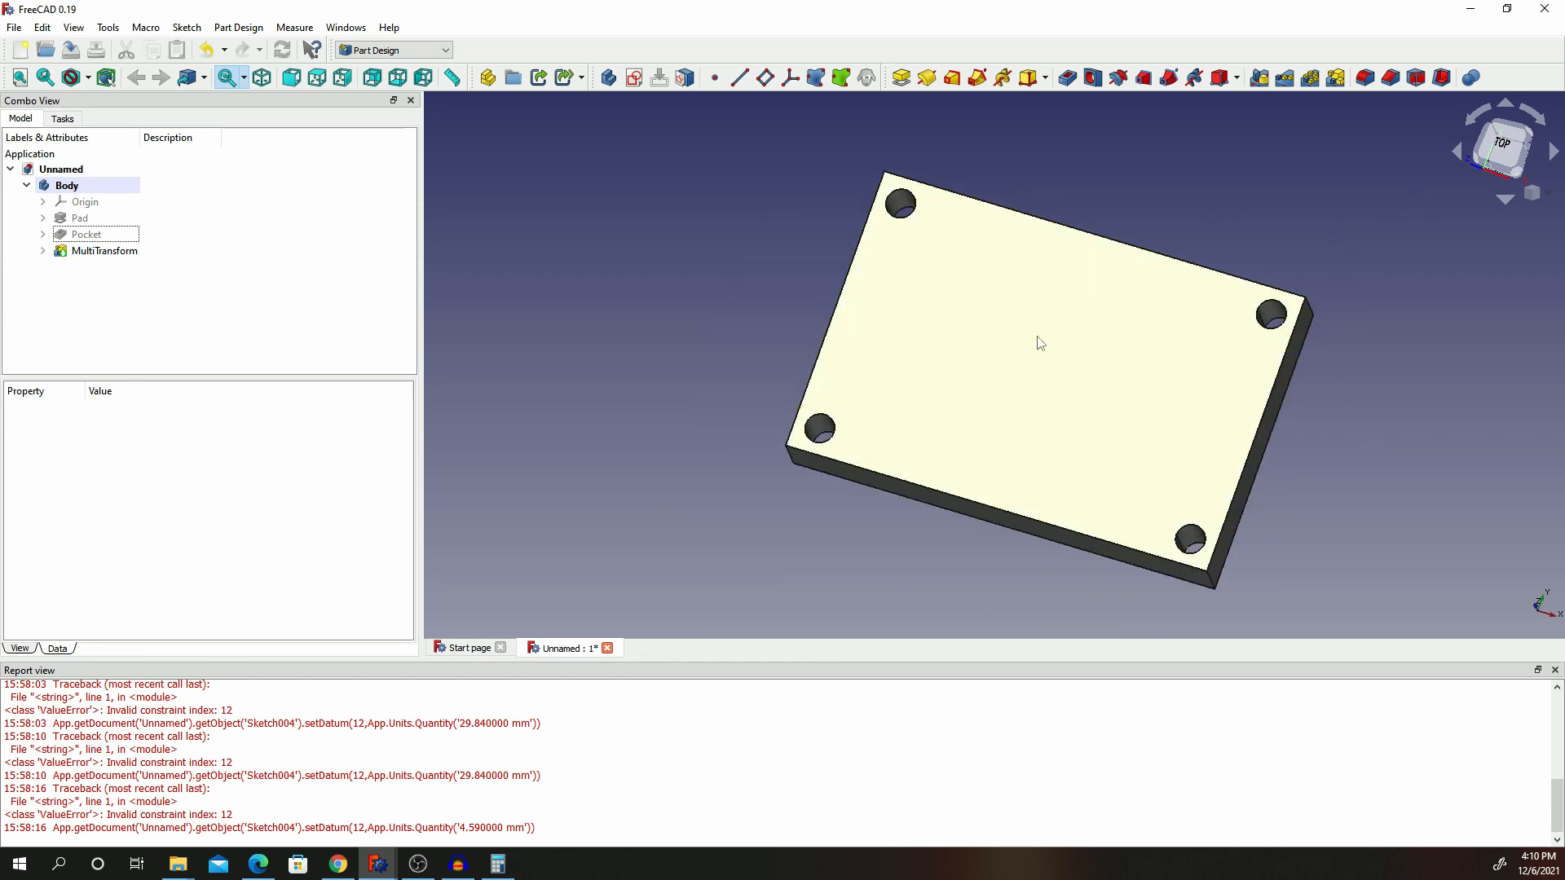
click(1040, 343)
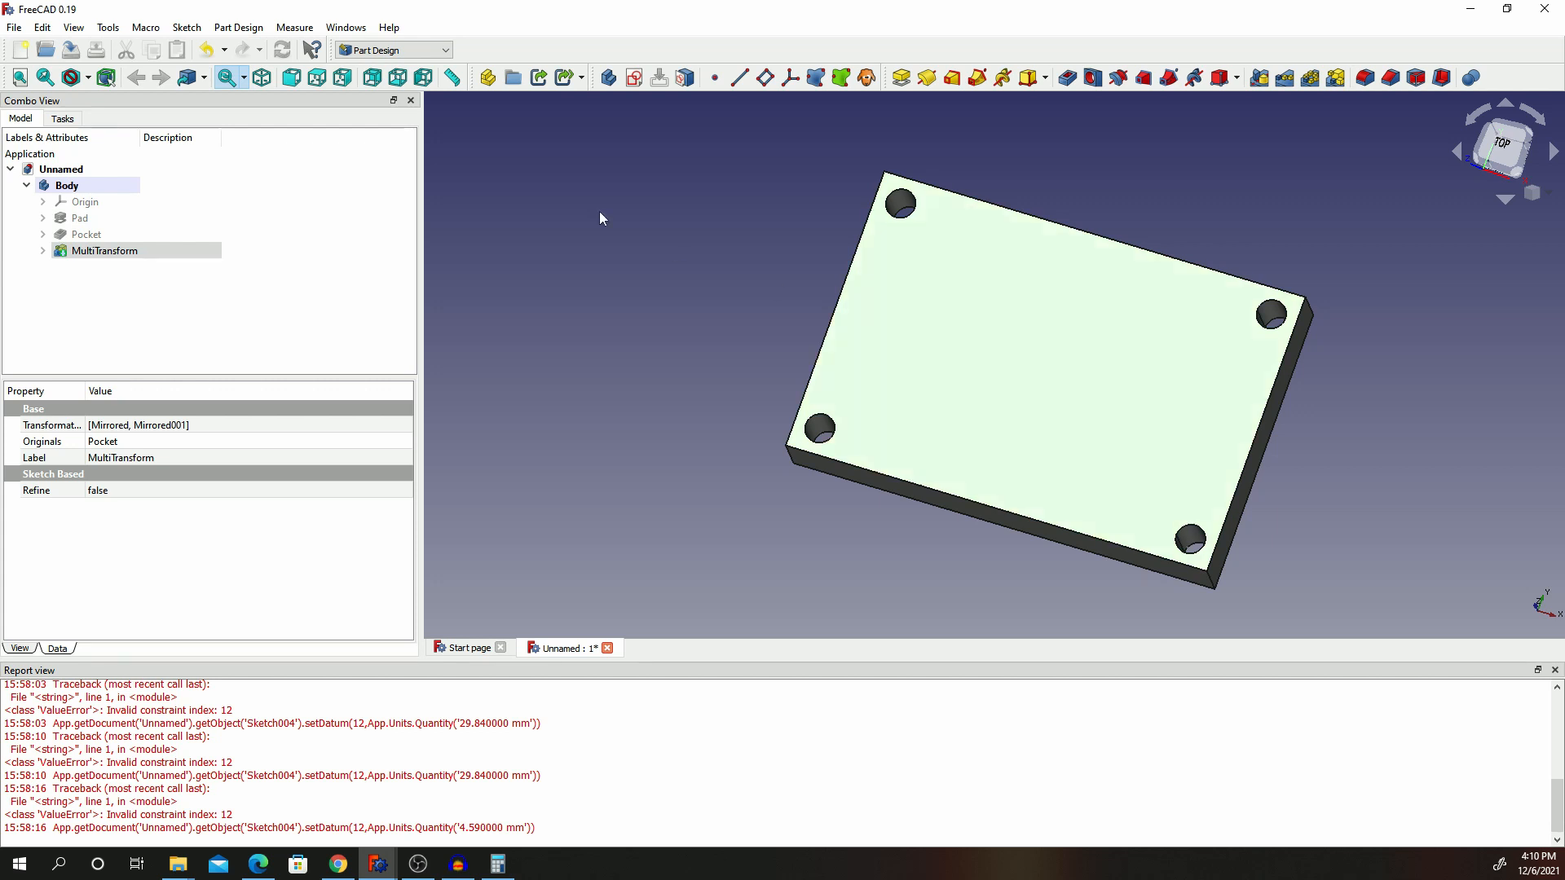
click(634, 78)
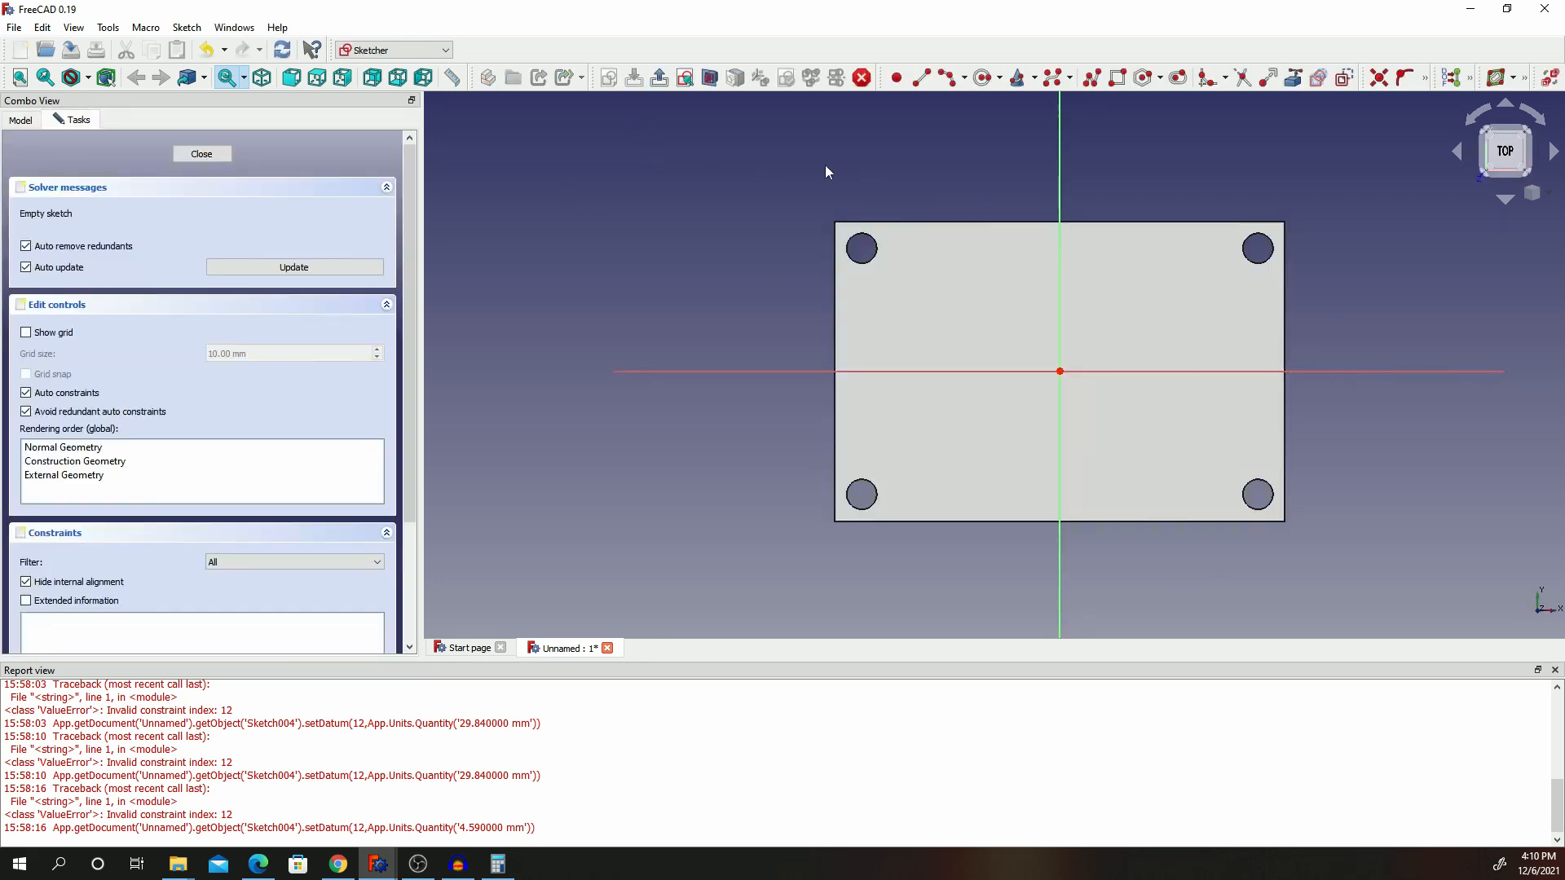
click(1294, 77)
scroll(983, 220, up, 4)
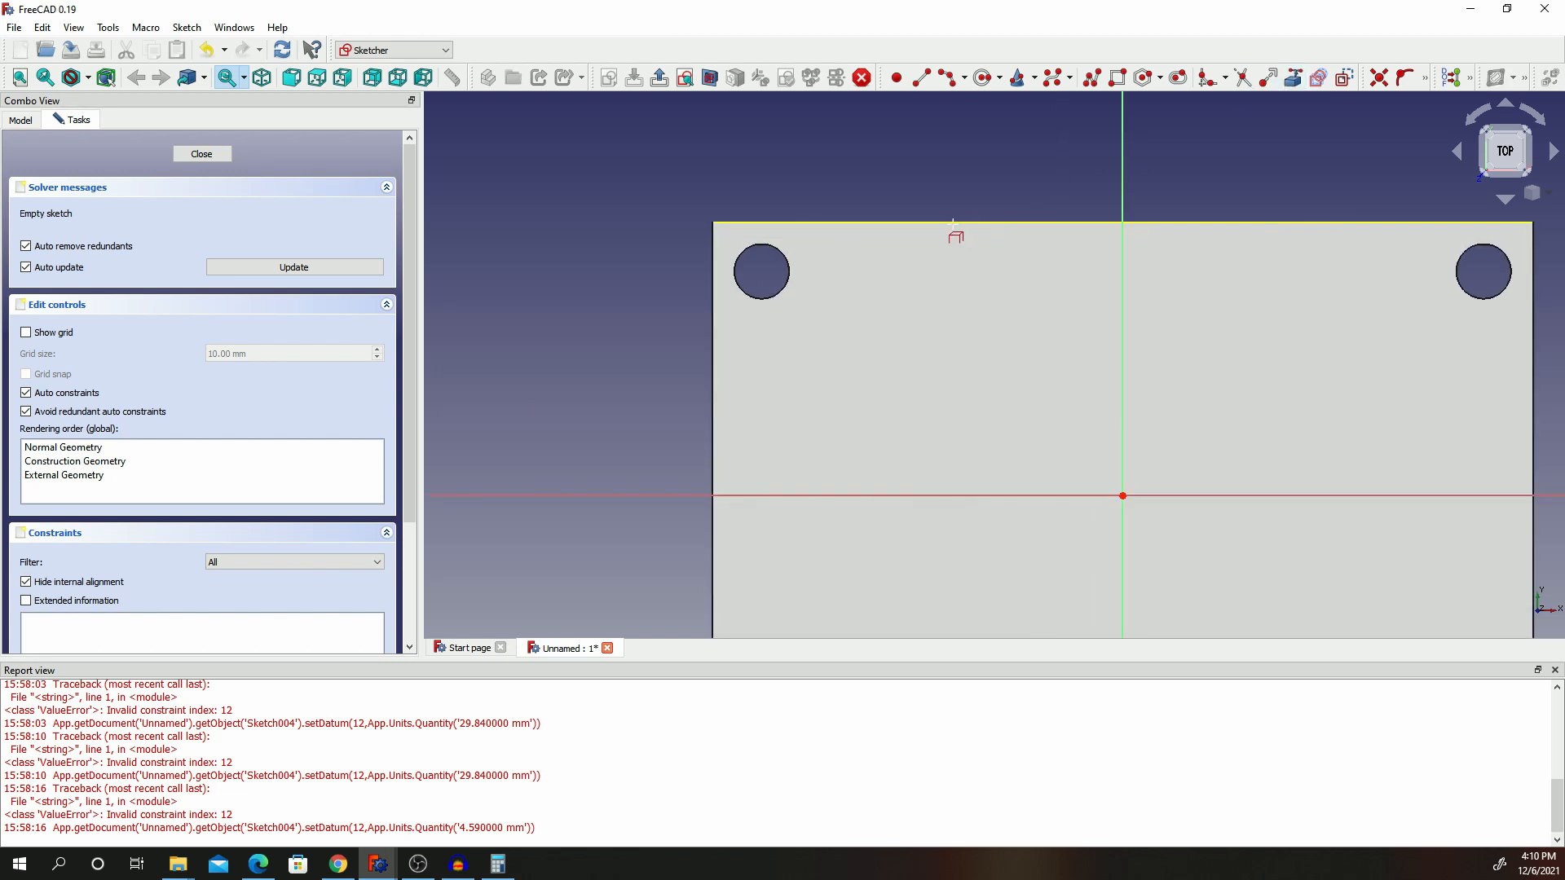
click(943, 221)
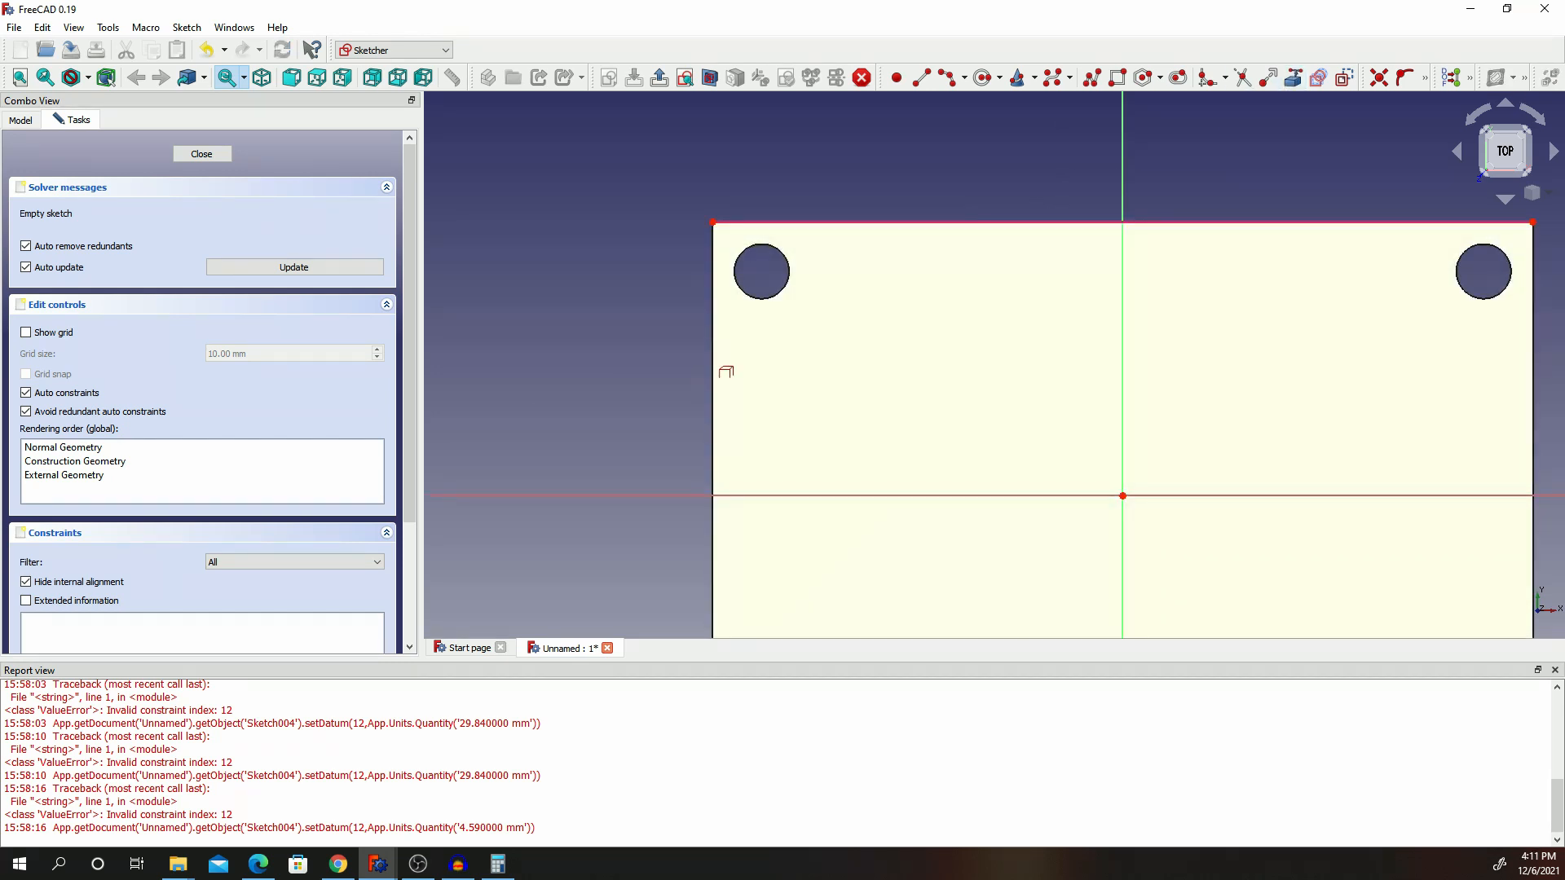
click(714, 371)
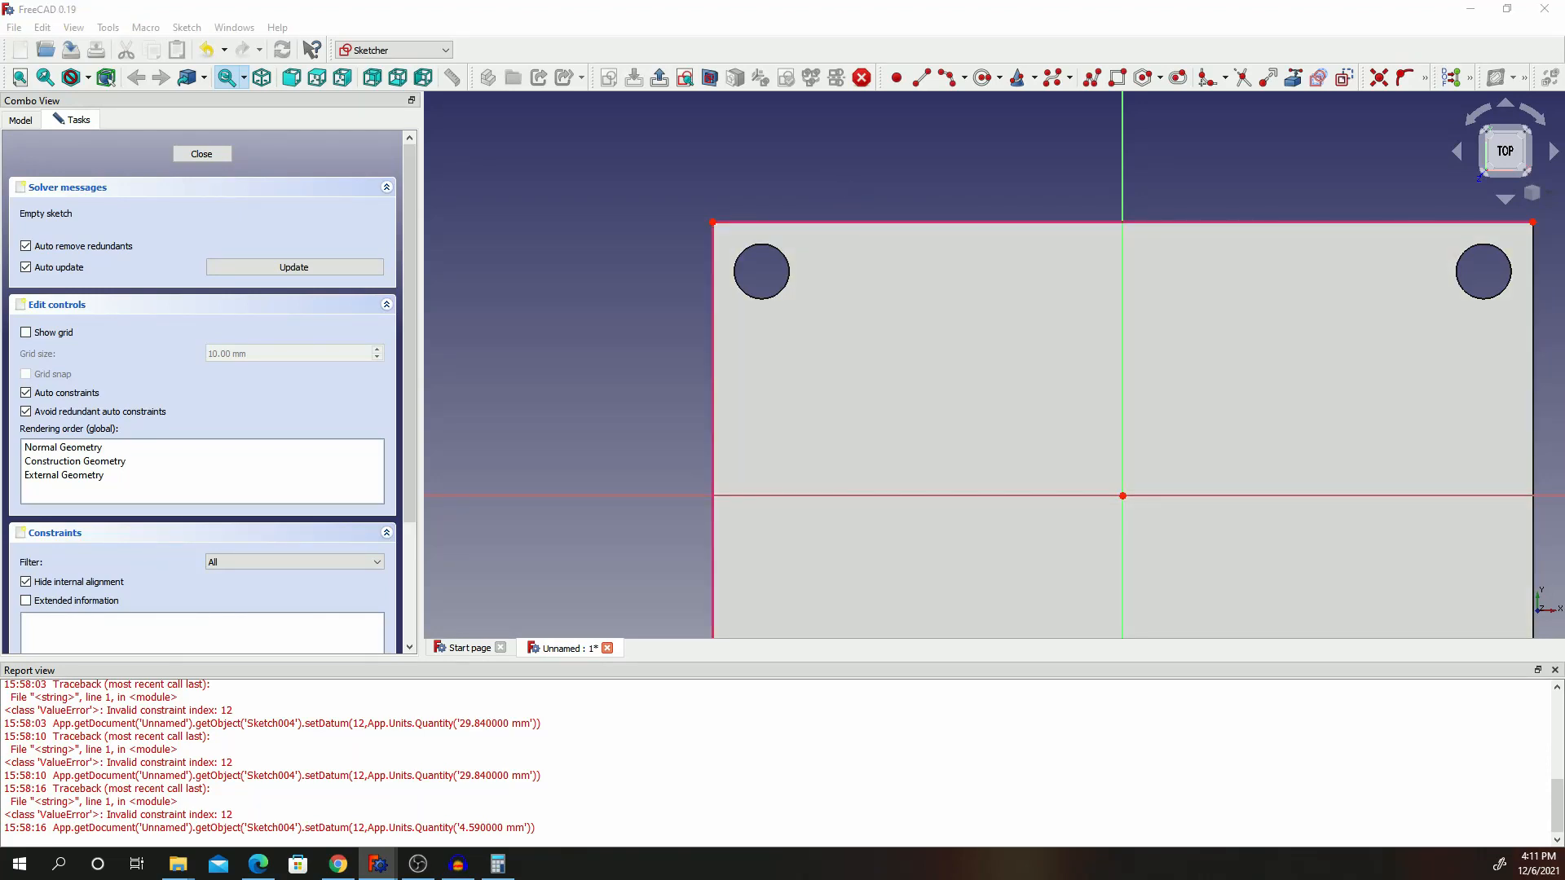
Draw two lines from the plate's upper-left corner, one along the upper edge and one down the left edge, each ending short of the axes.
click(919, 79)
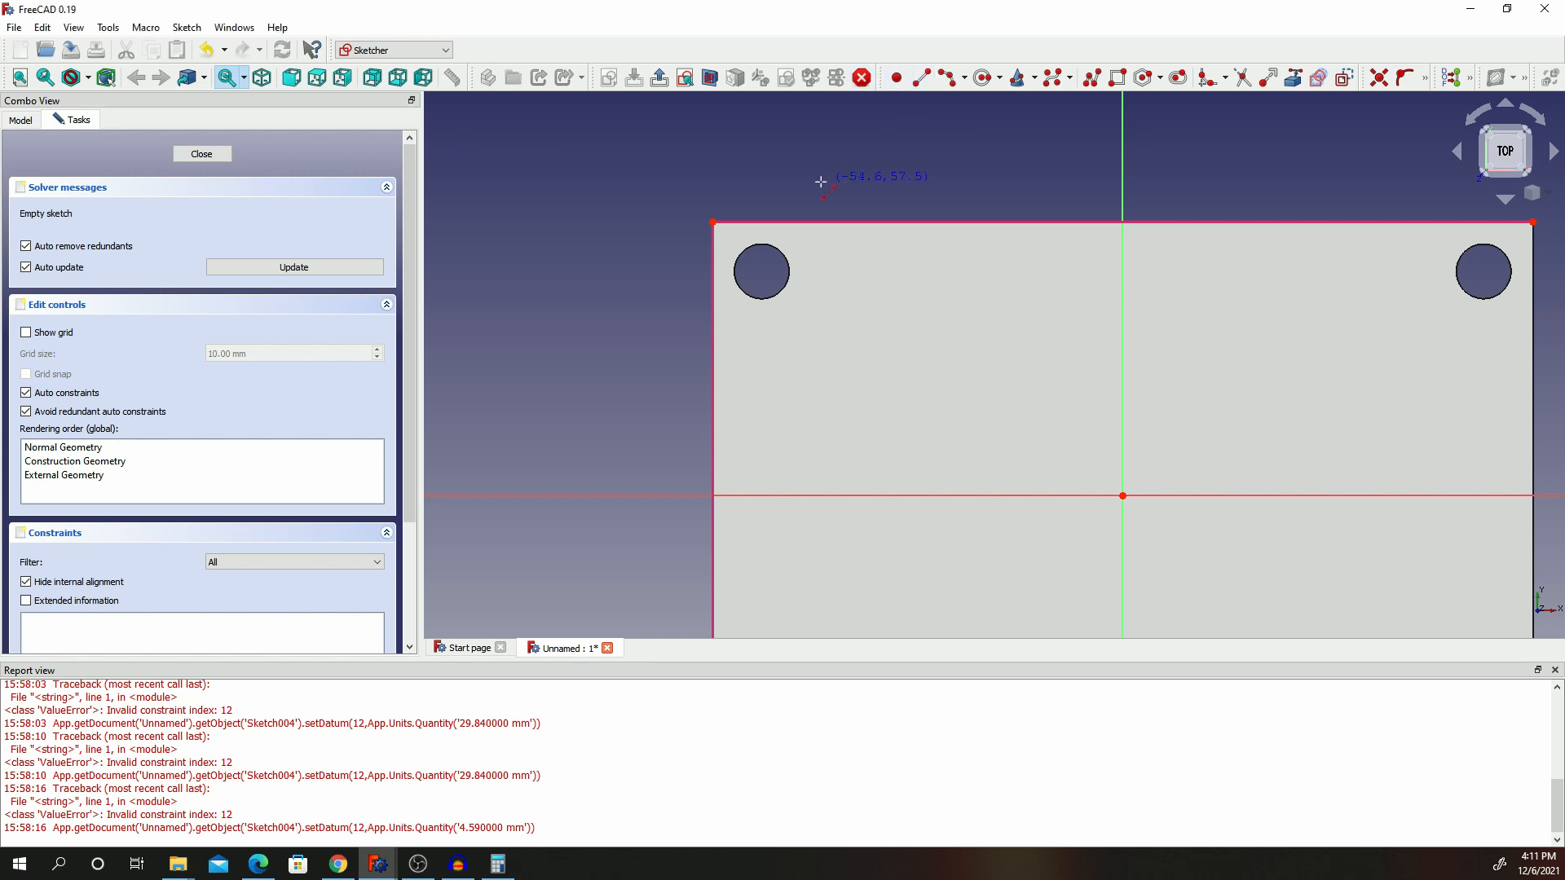
click(712, 222)
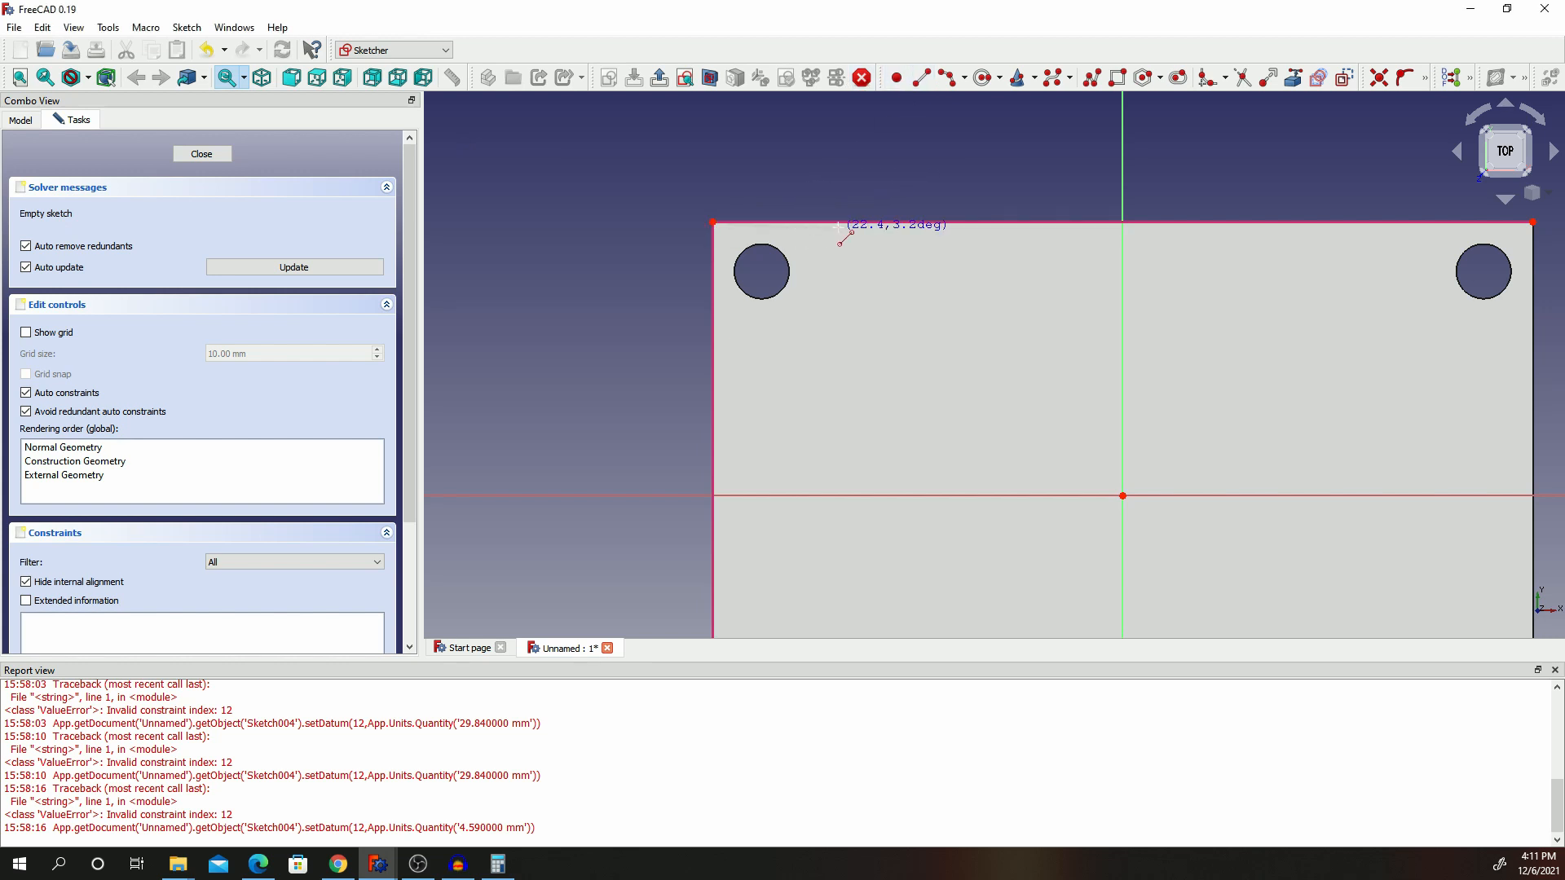
click(1015, 220)
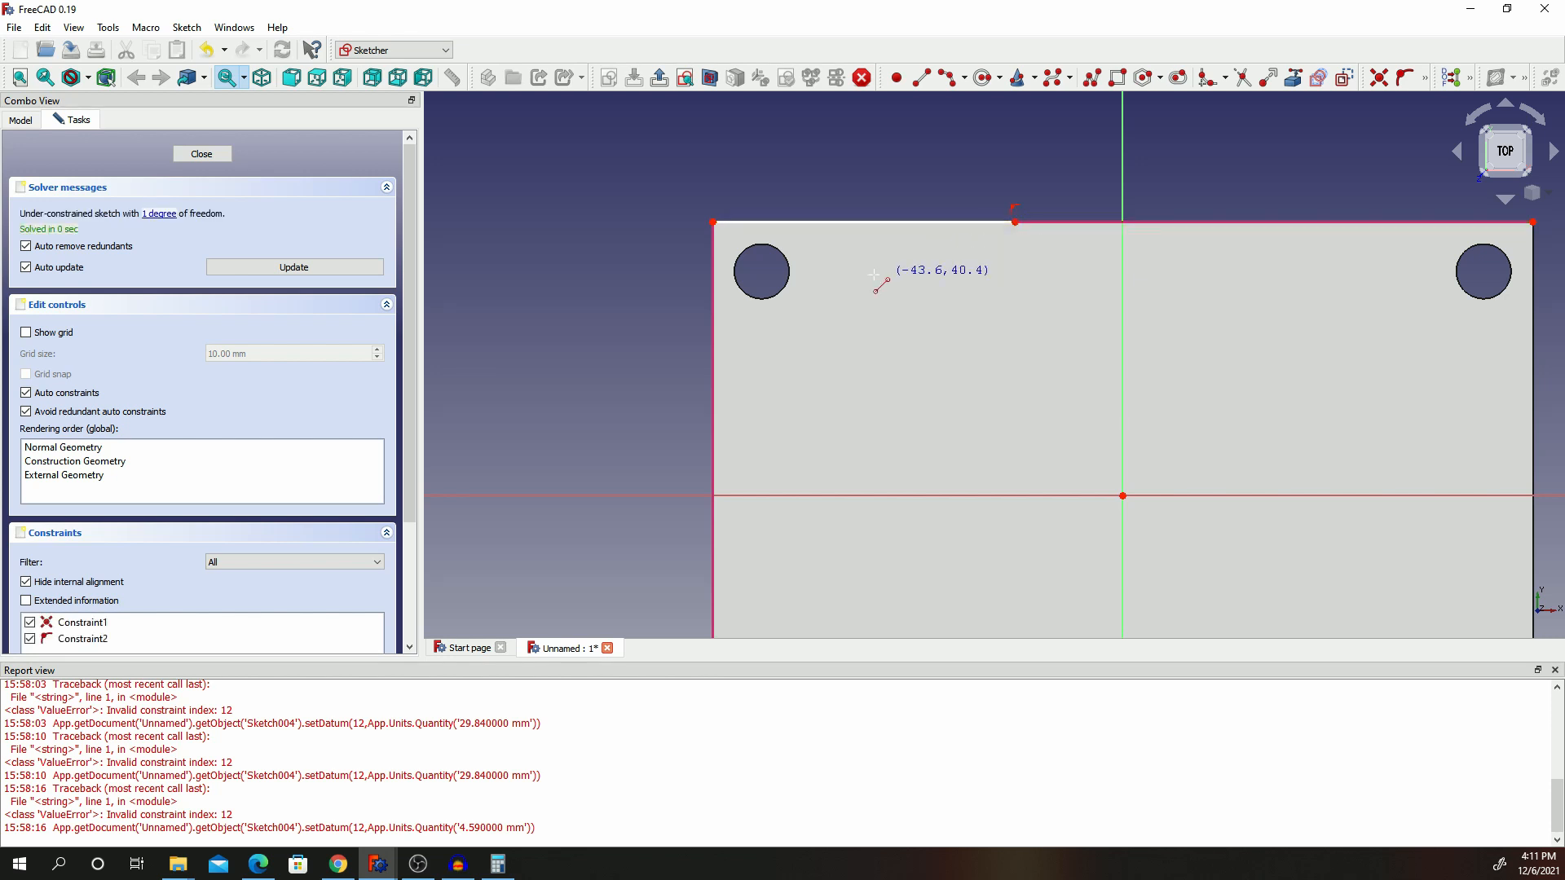
click(713, 222)
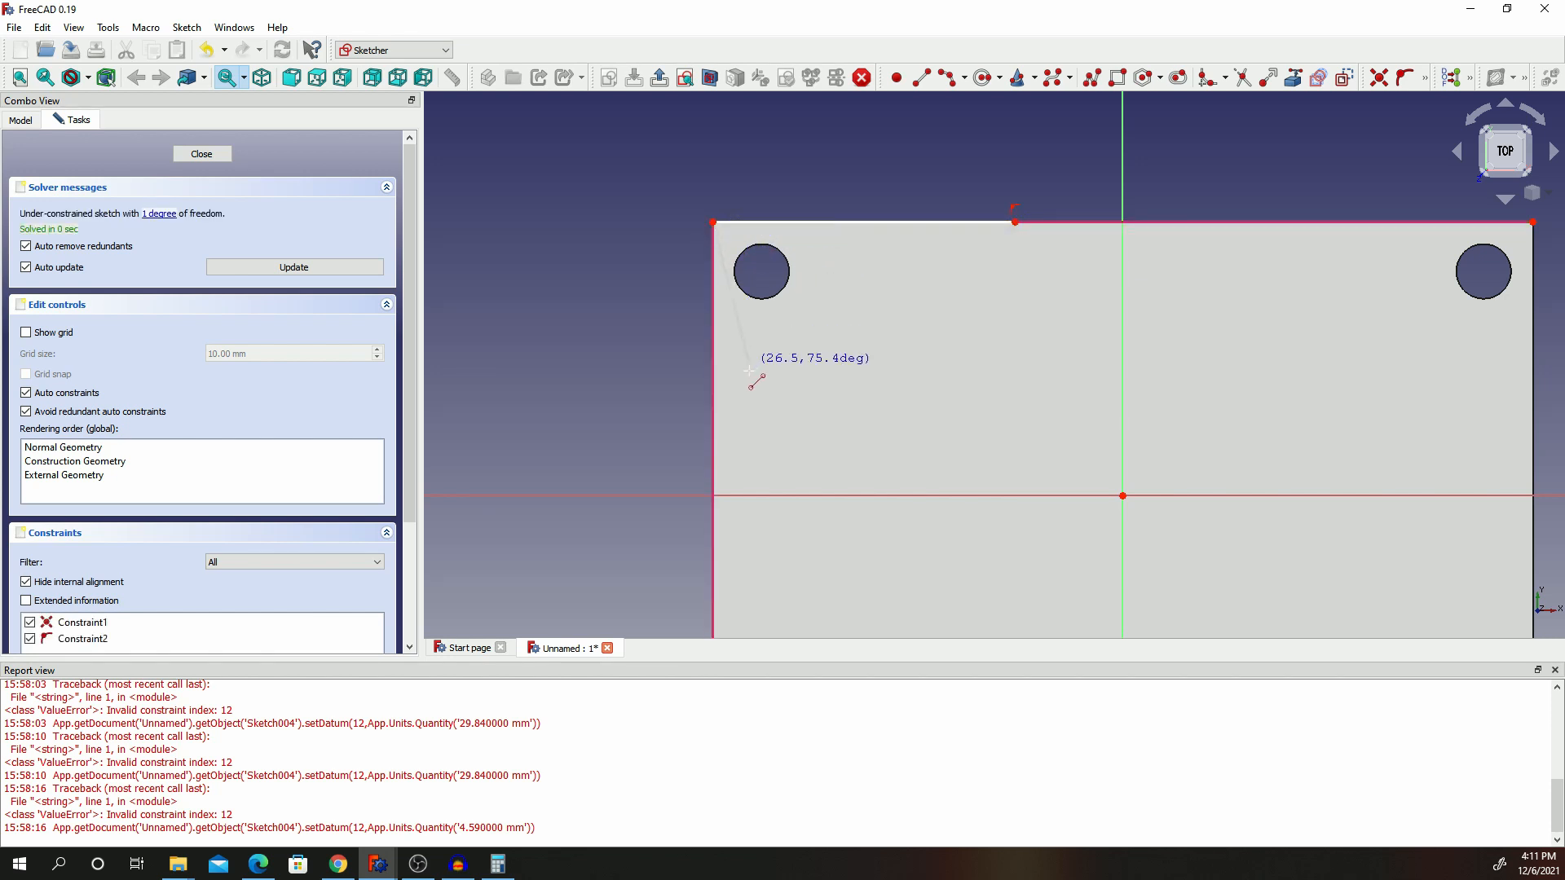
click(712, 450)
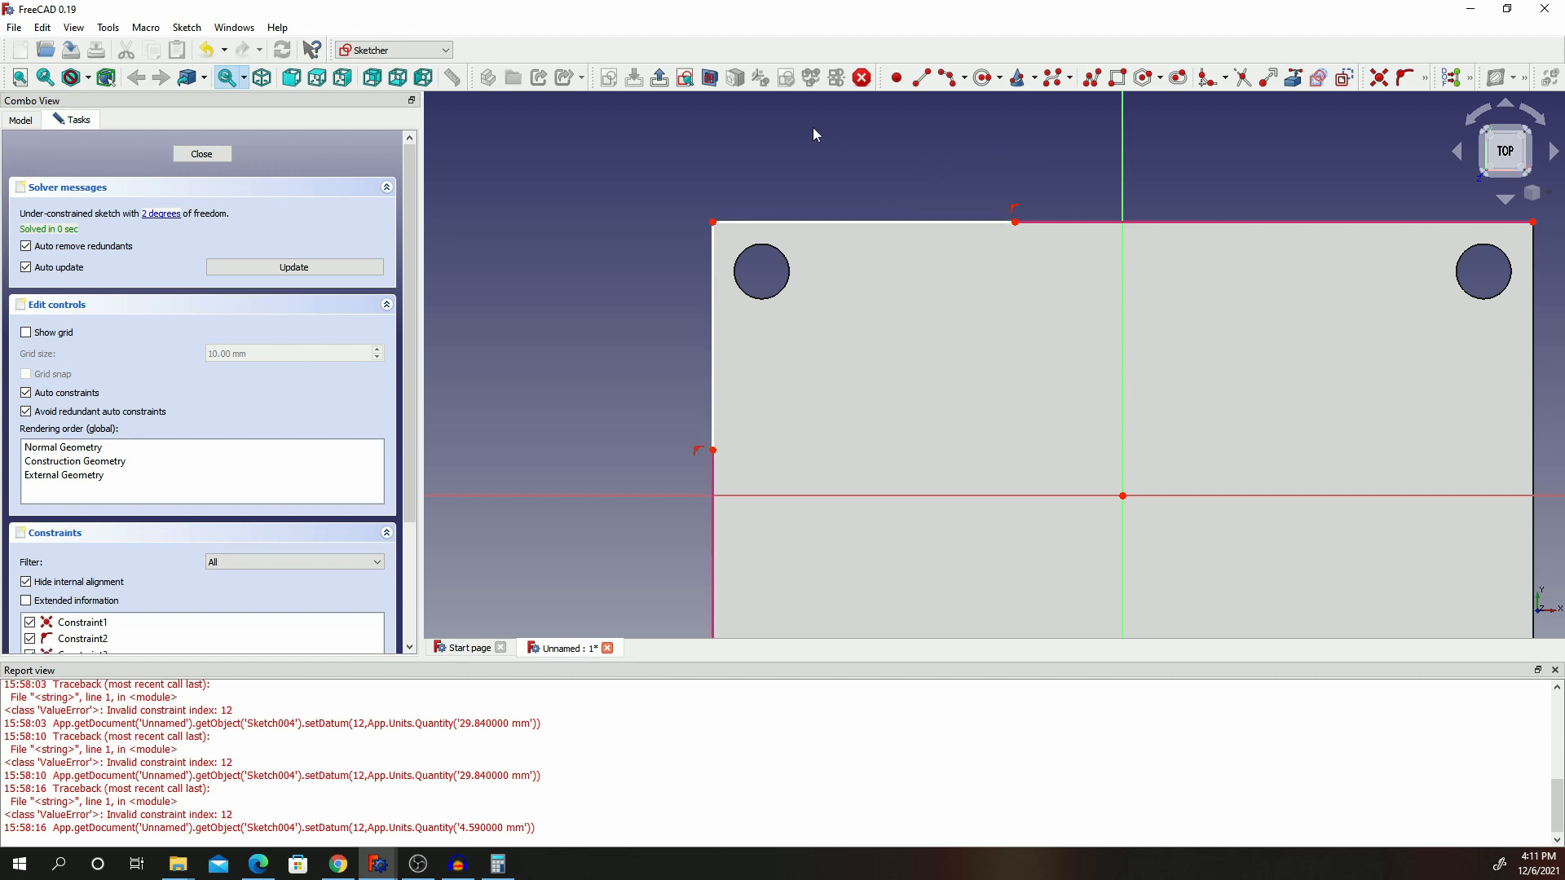
Constrain the horizontal length of the line along the plate's upper edge to 18 mm.
click(1424, 77)
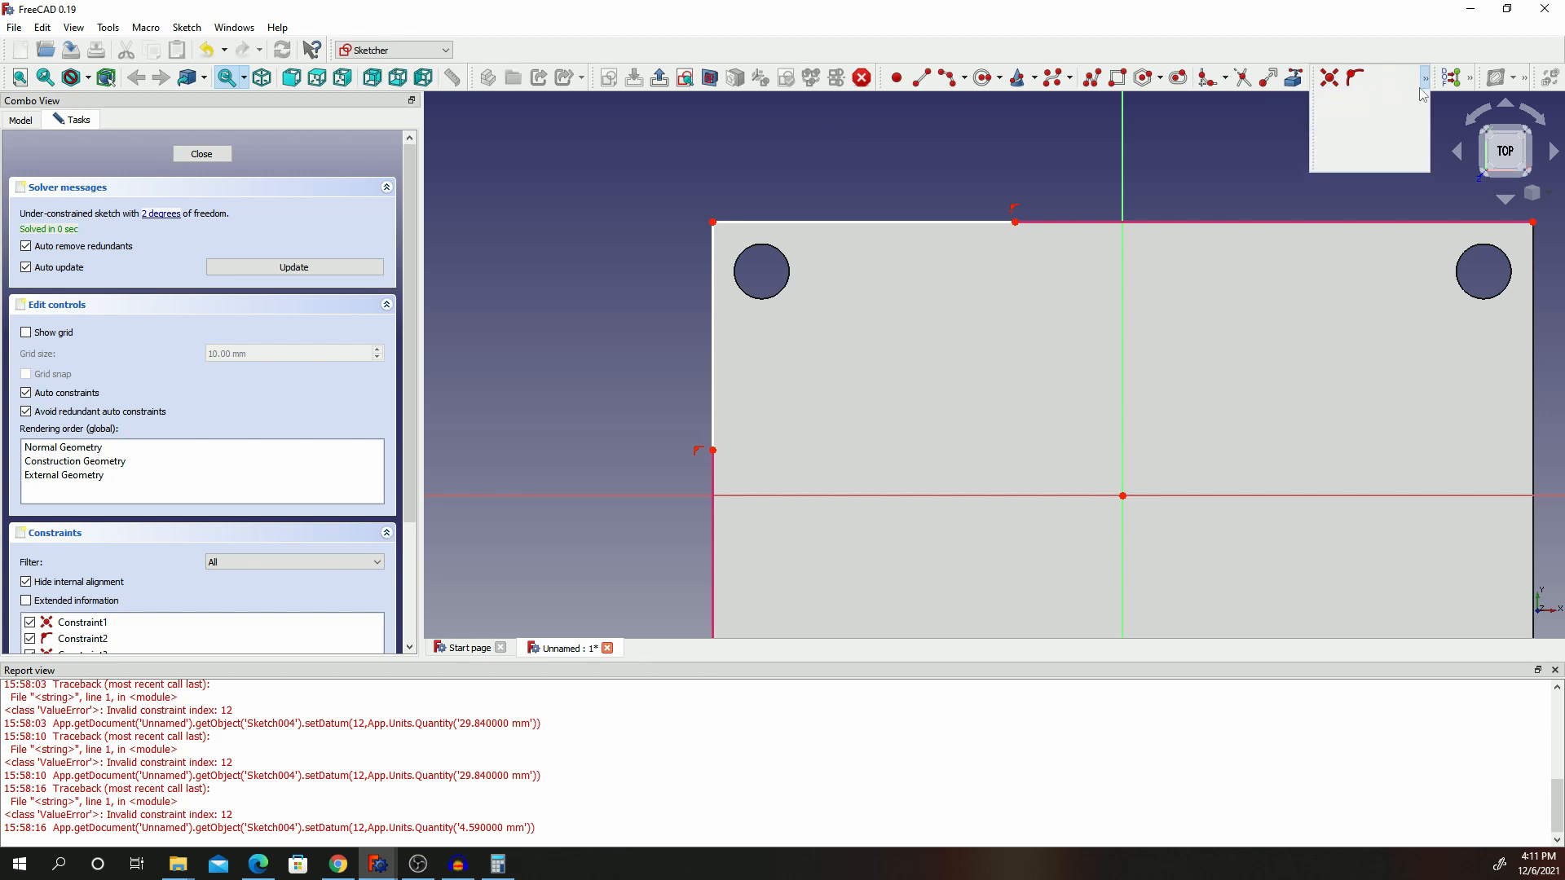
click(1401, 126)
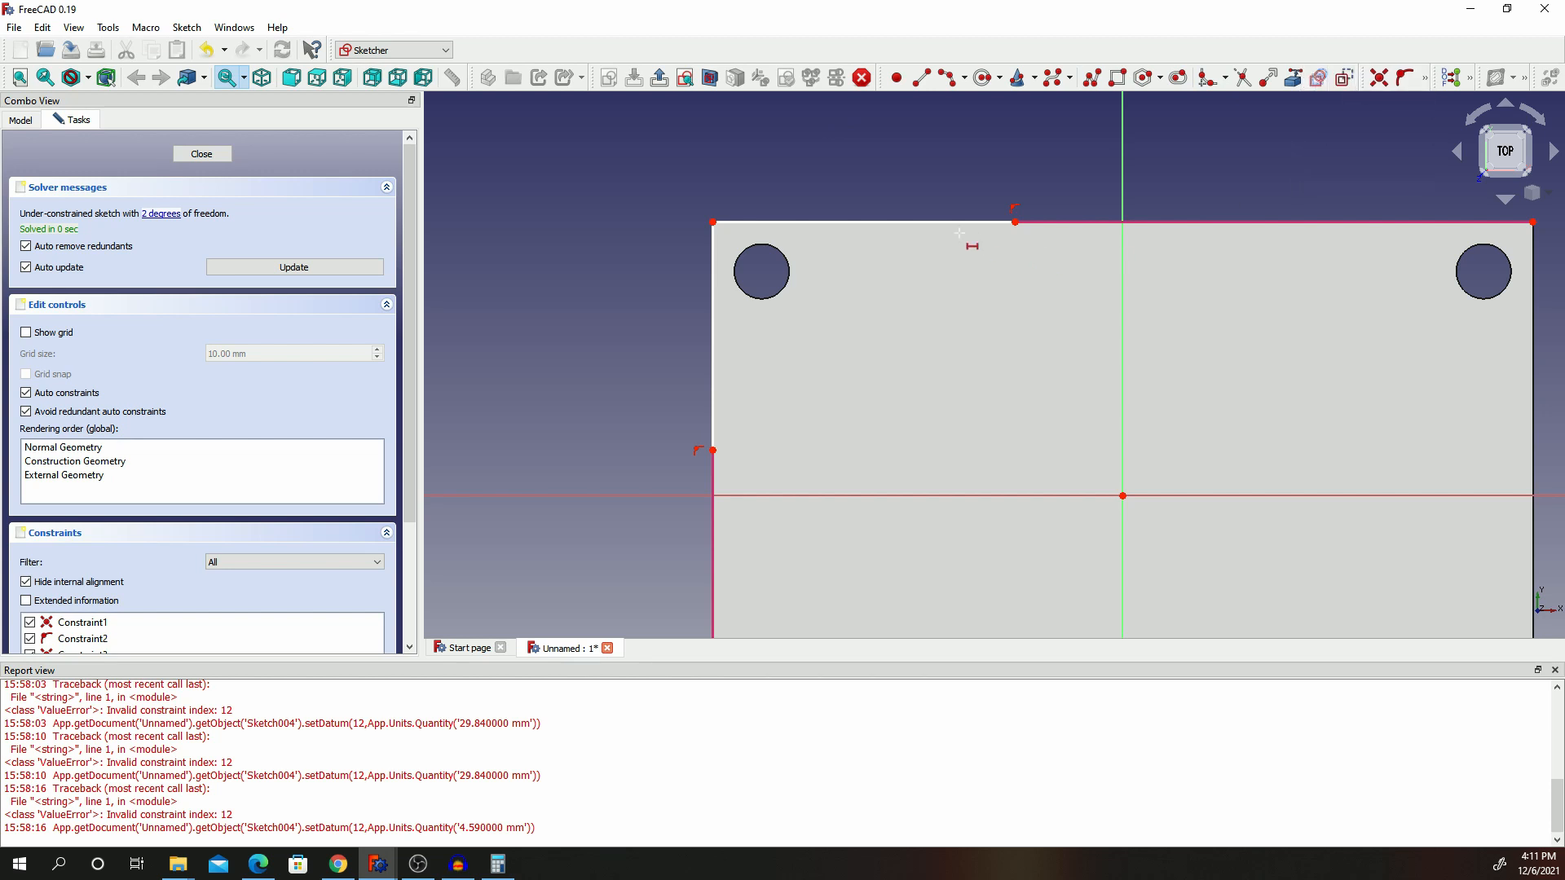
click(899, 222)
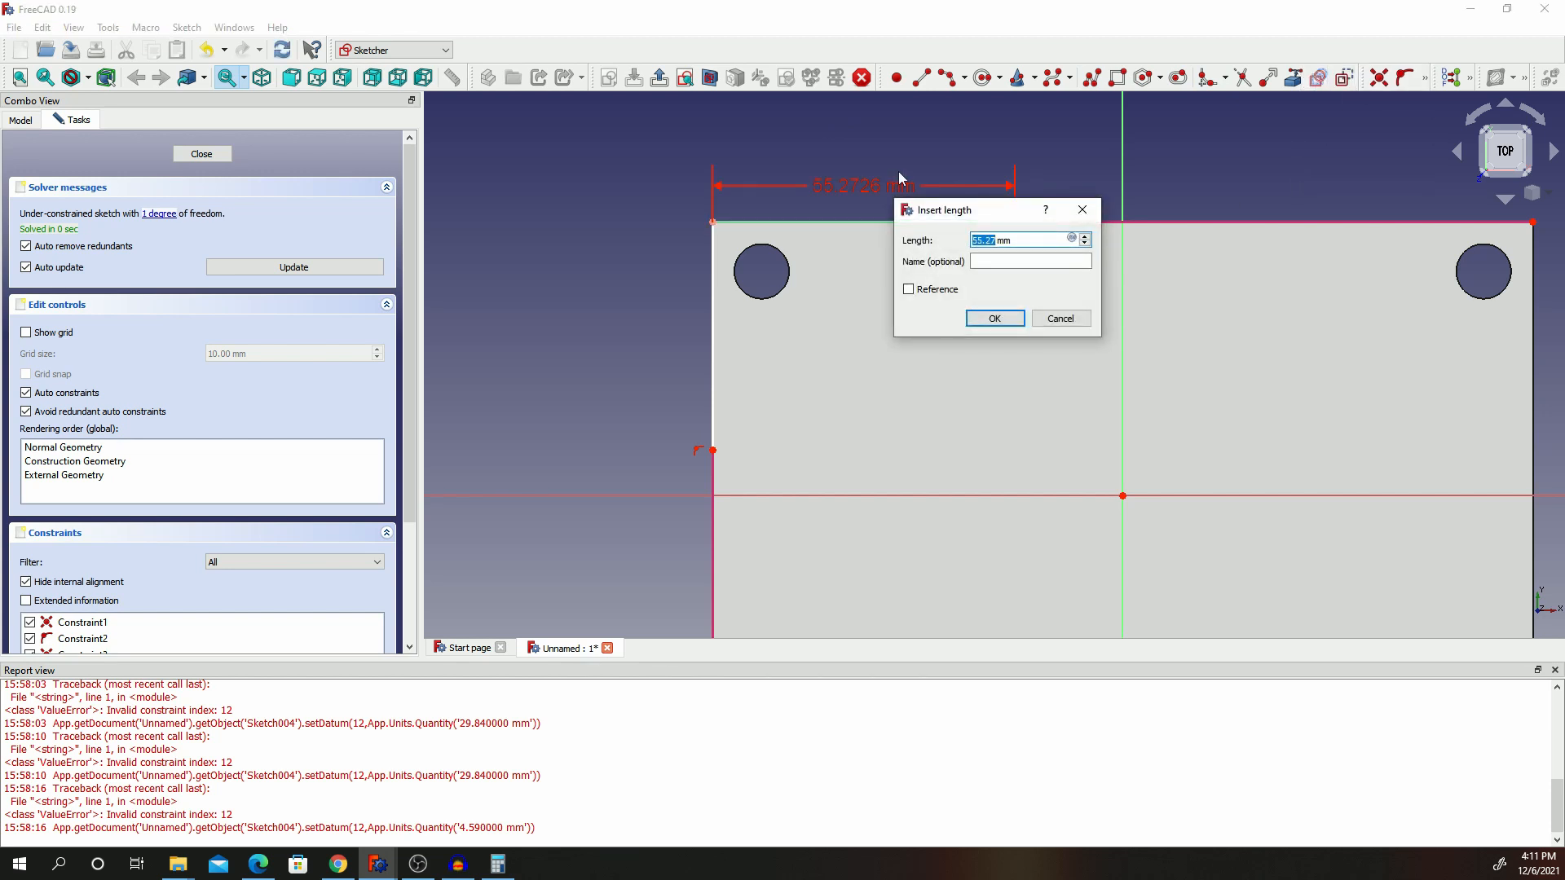
text(18)
click(1007, 324)
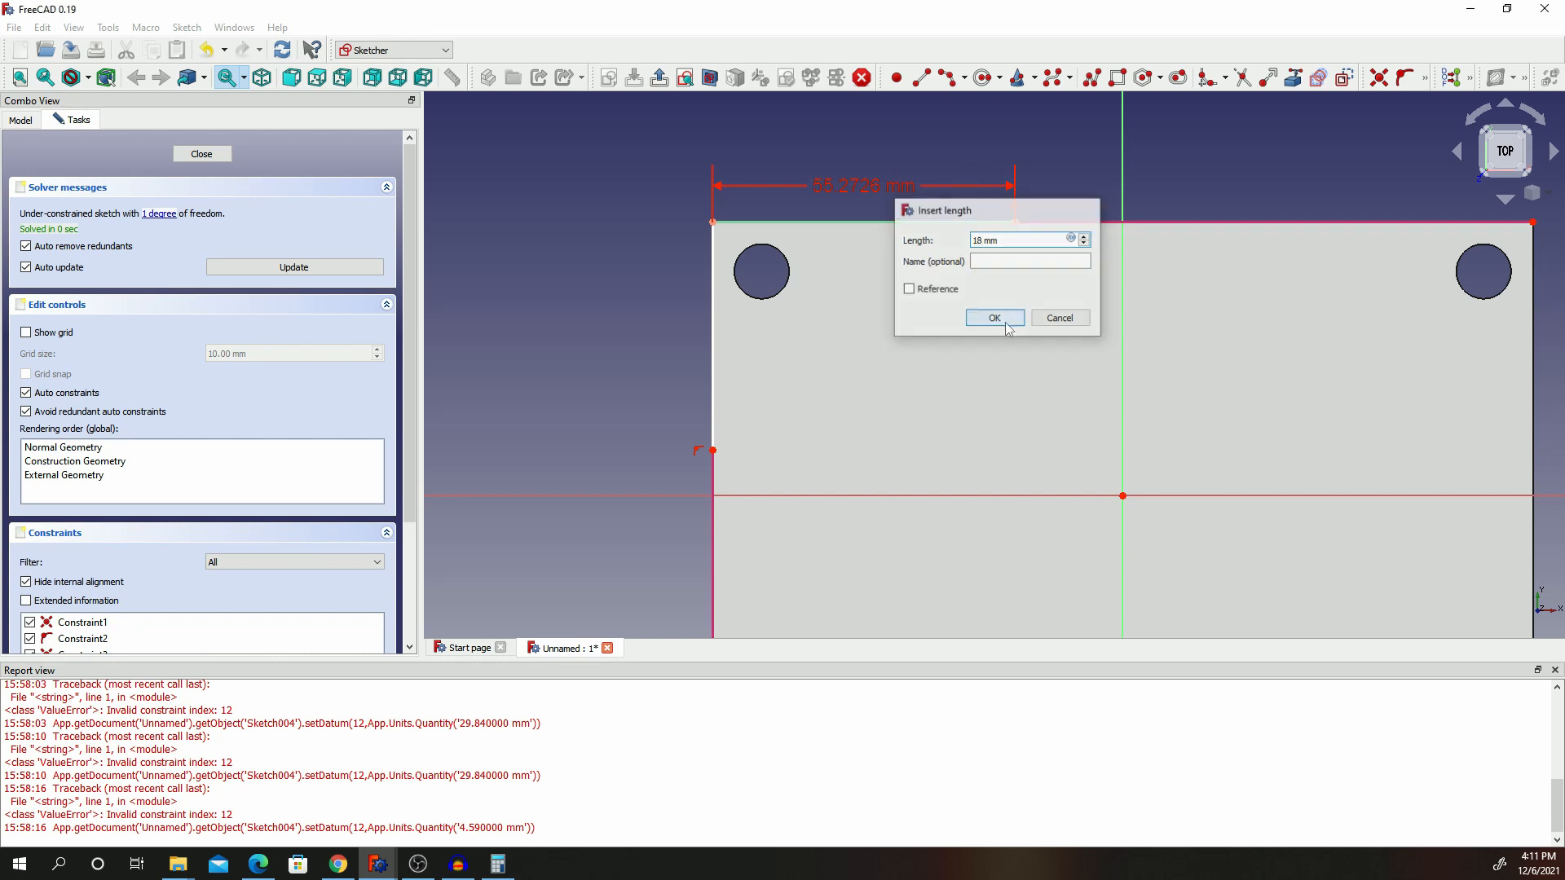
Try to apply an 18 mm horizontal distance constraint to the line on the plate's left edge.
click(715, 369)
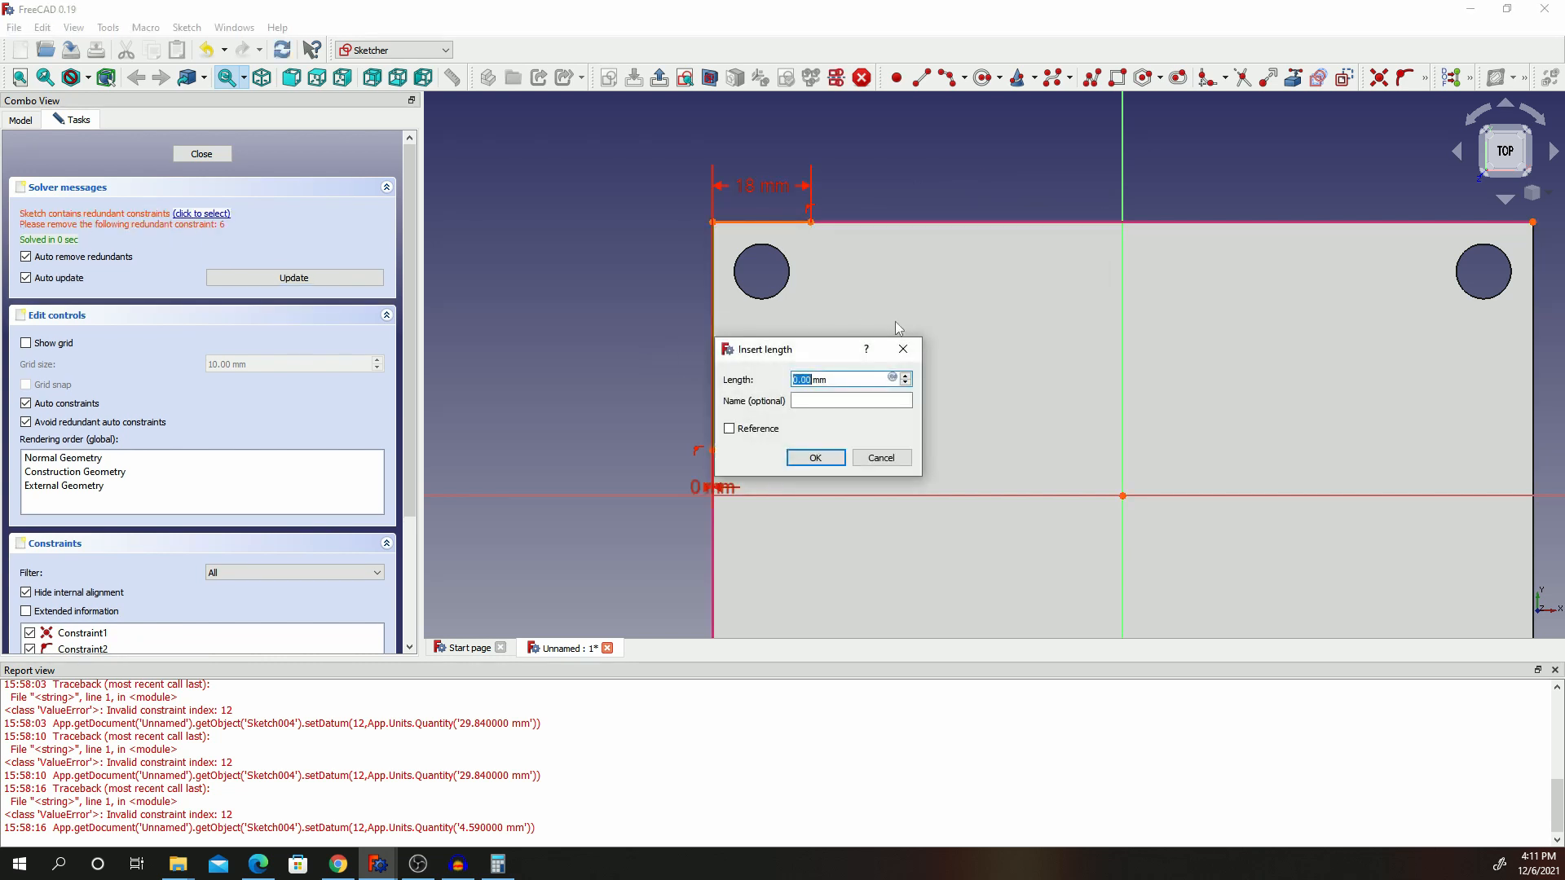
text(18)
click(815, 457)
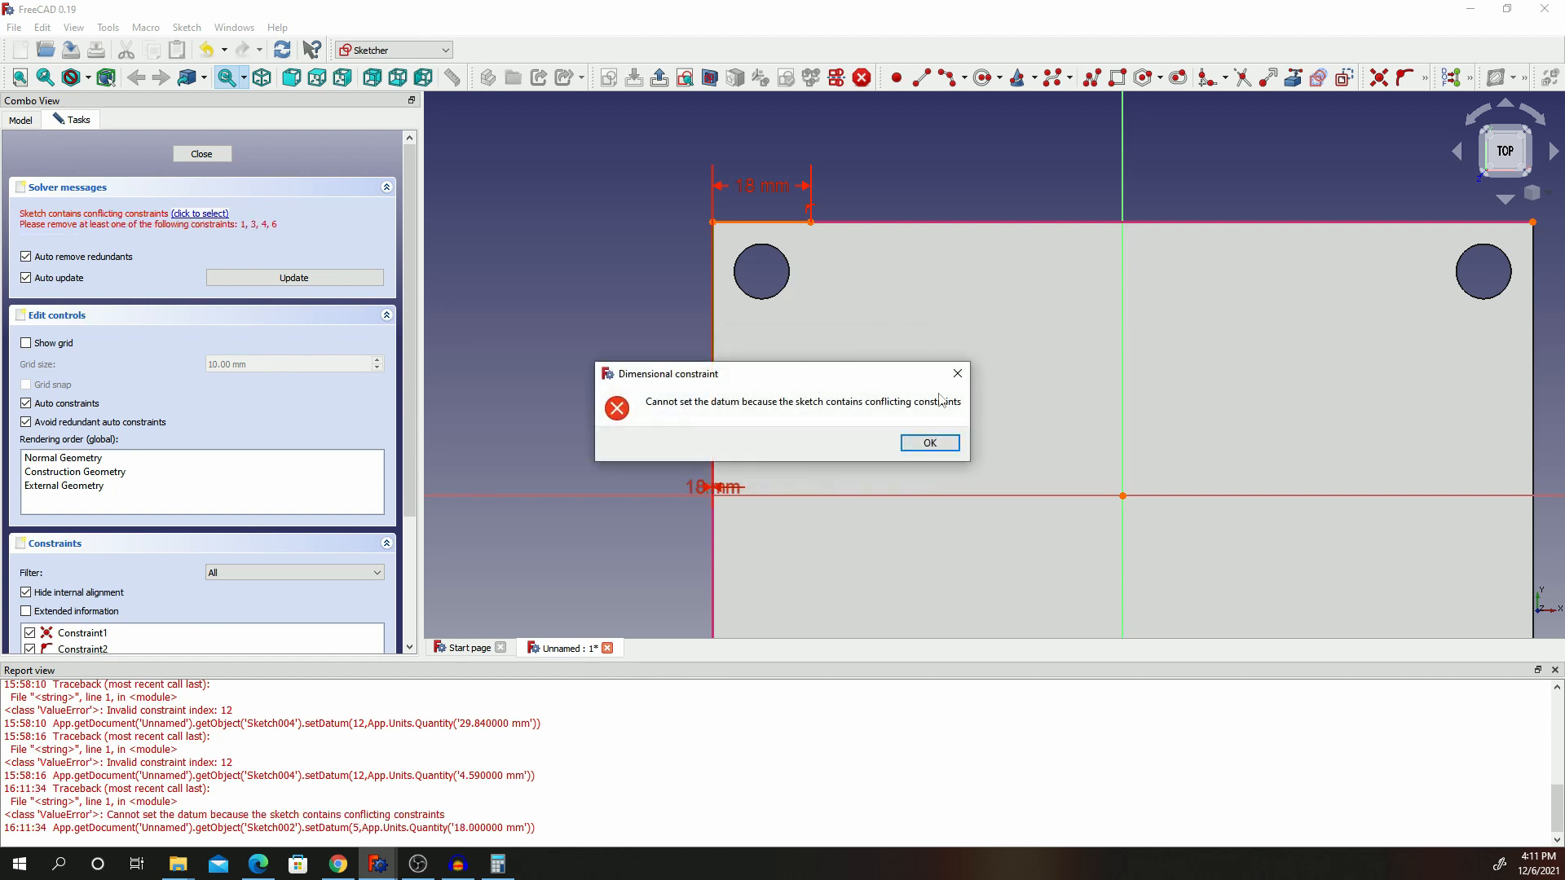
click(929, 443)
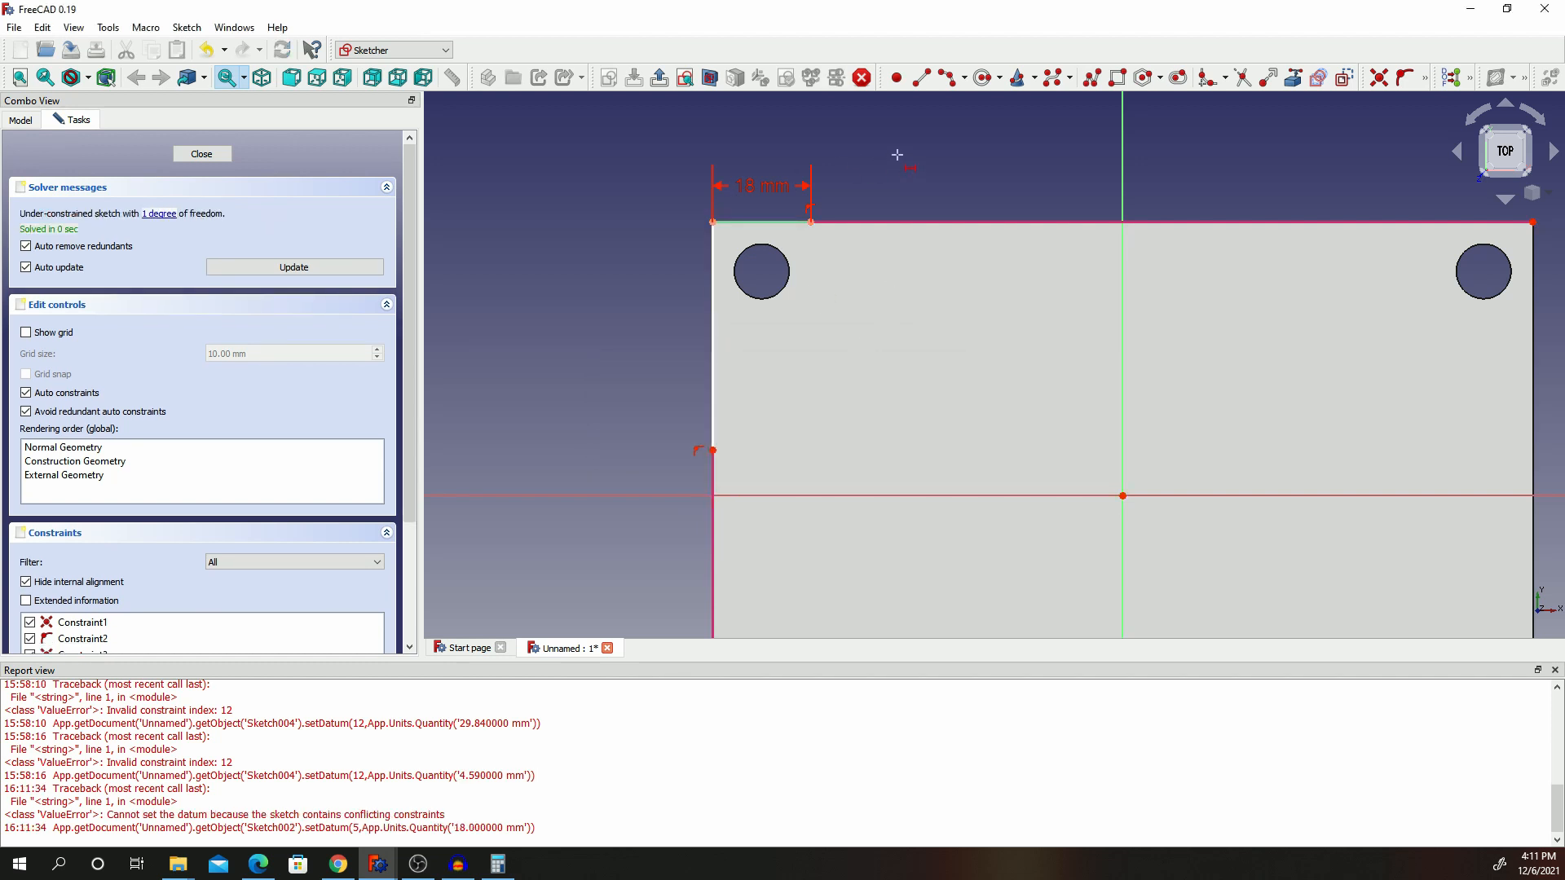
Constrain the vertical length of the line on the plate's left edge to 18 mm.
click(1425, 77)
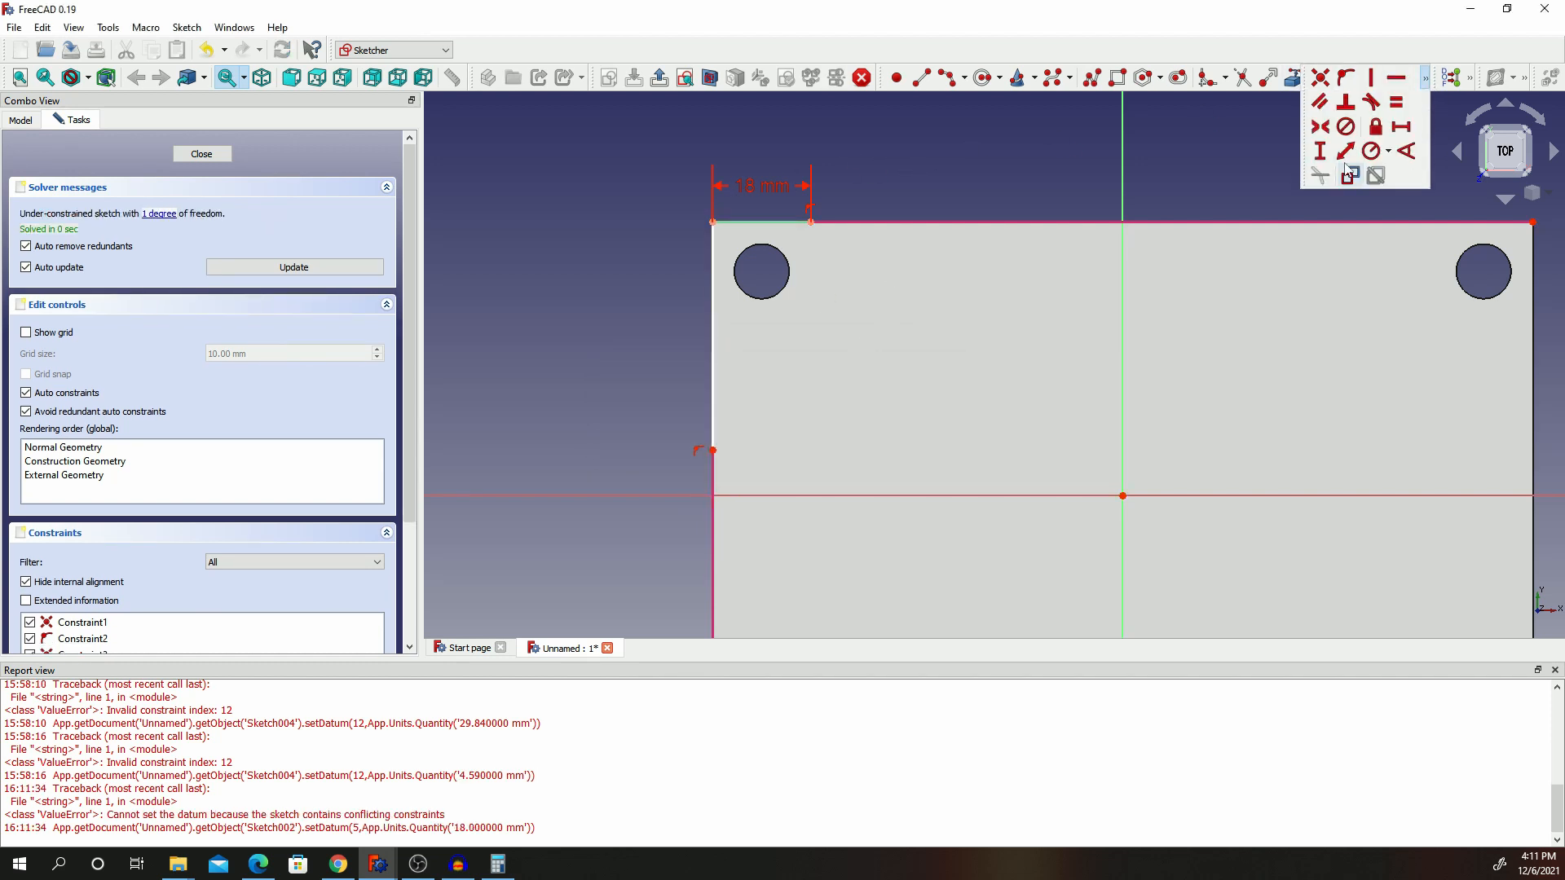
click(715, 381)
text(1)
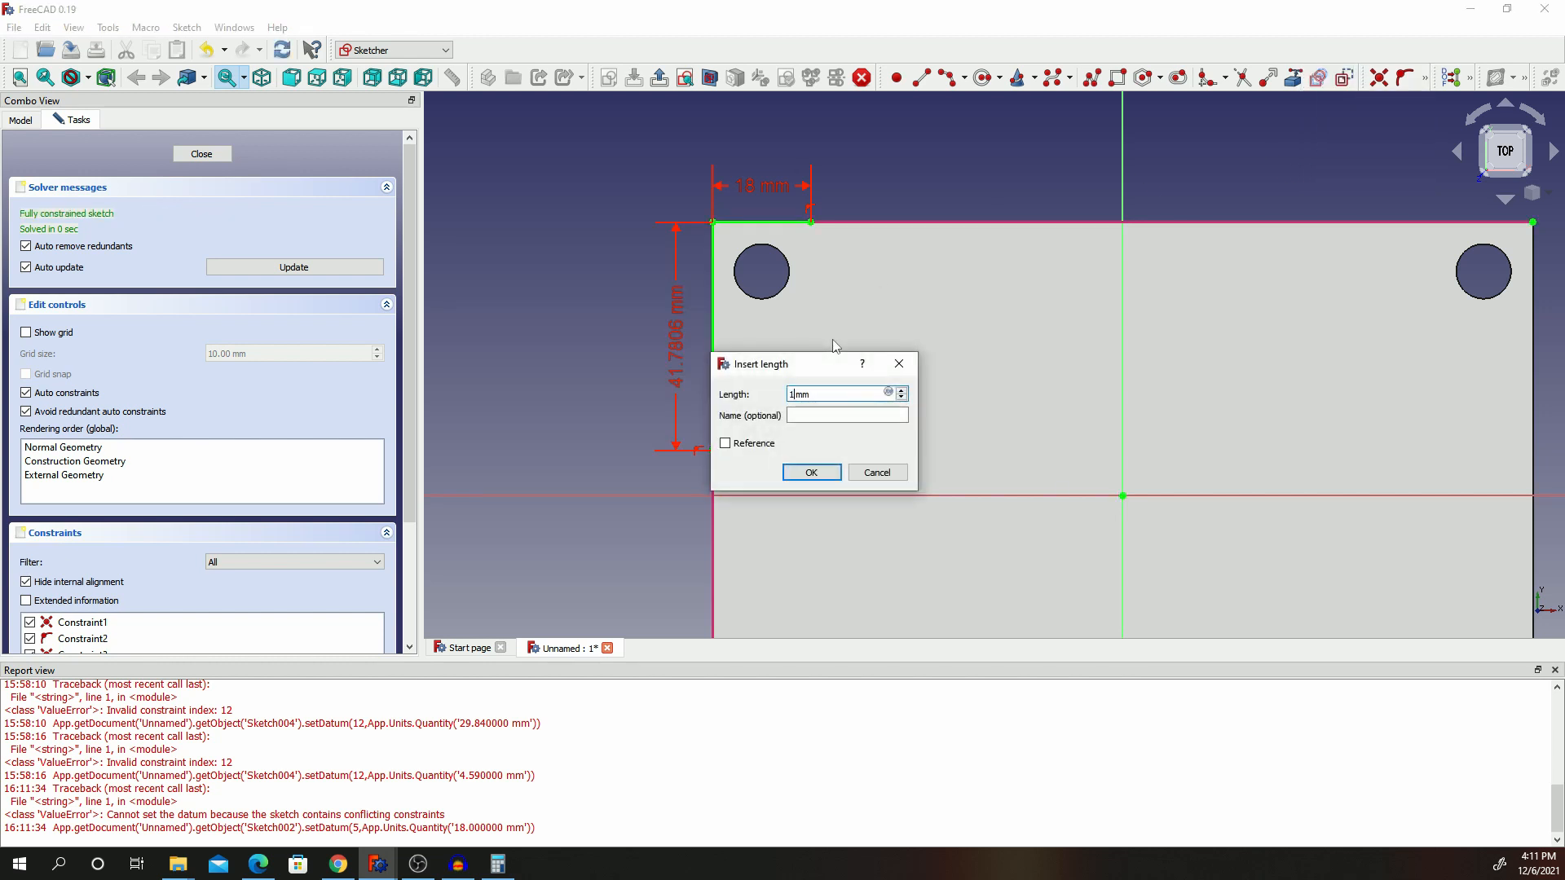
text(8)
click(811, 472)
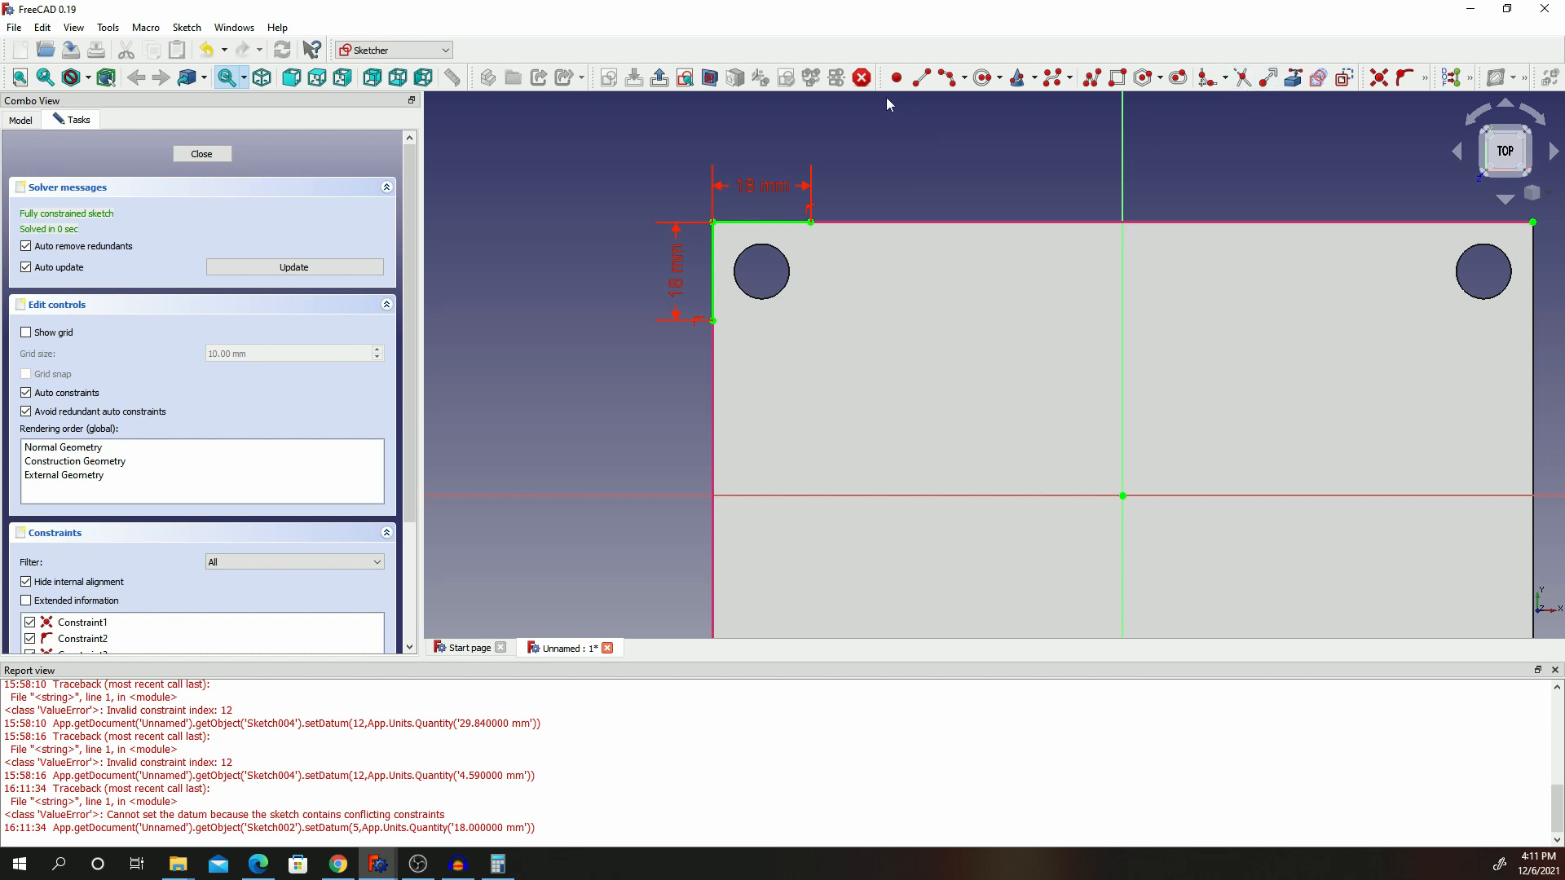
Draw a vertical line down from the upper line's free end and a horizontal line rightward from the left line's free end, crossing each other.
click(922, 78)
click(811, 222)
click(811, 444)
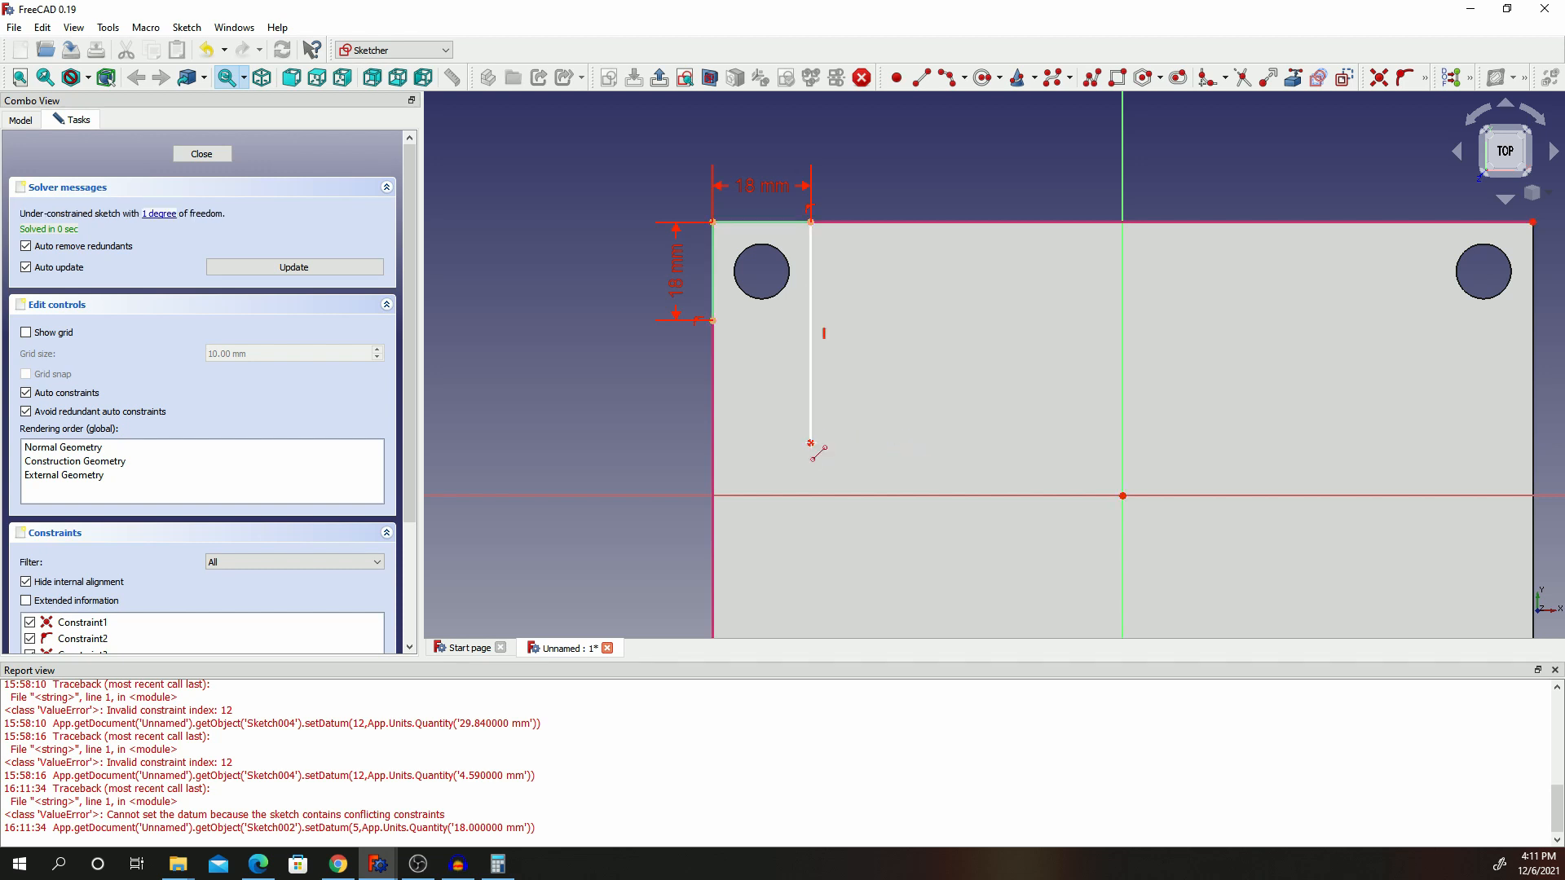
click(713, 320)
click(1030, 321)
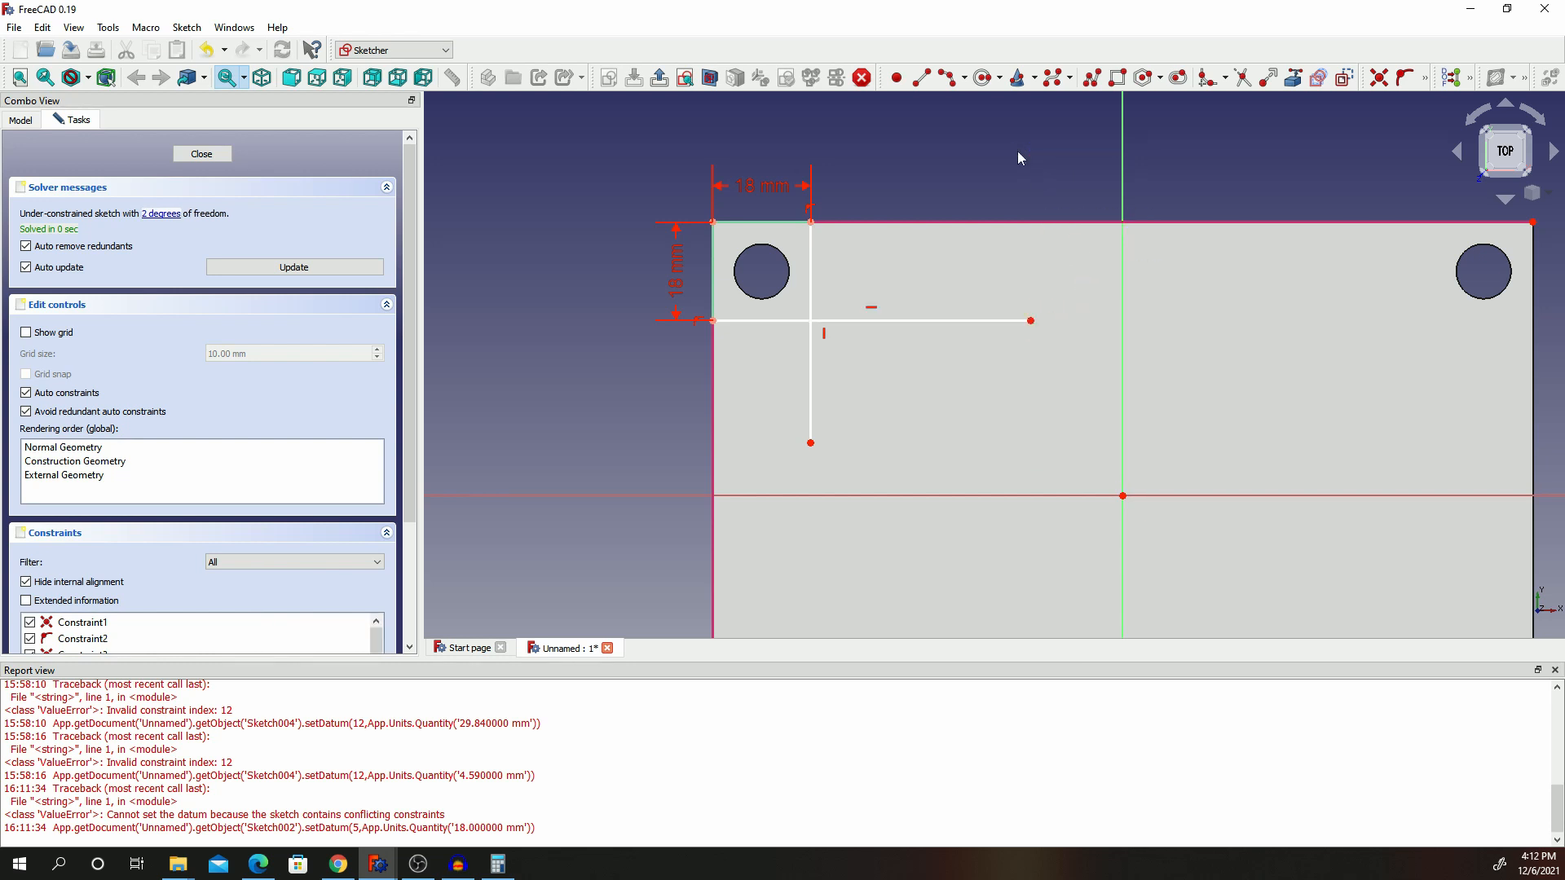
Fillet the two crossing lines near their intersection to close the corner profile with a rounded inner corner.
click(1206, 81)
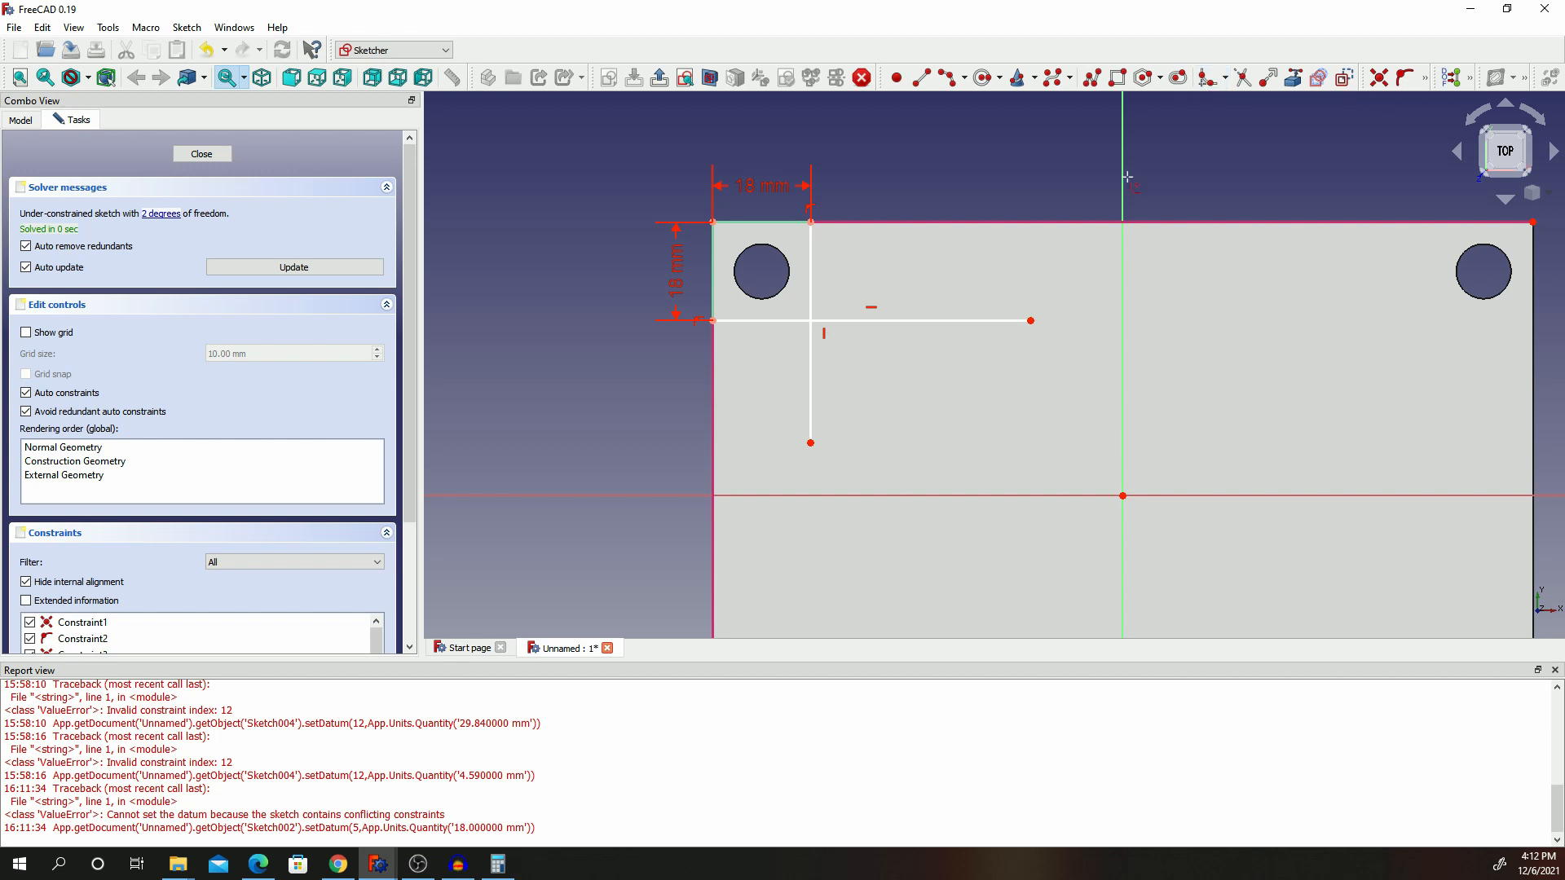
click(810, 285)
click(775, 322)
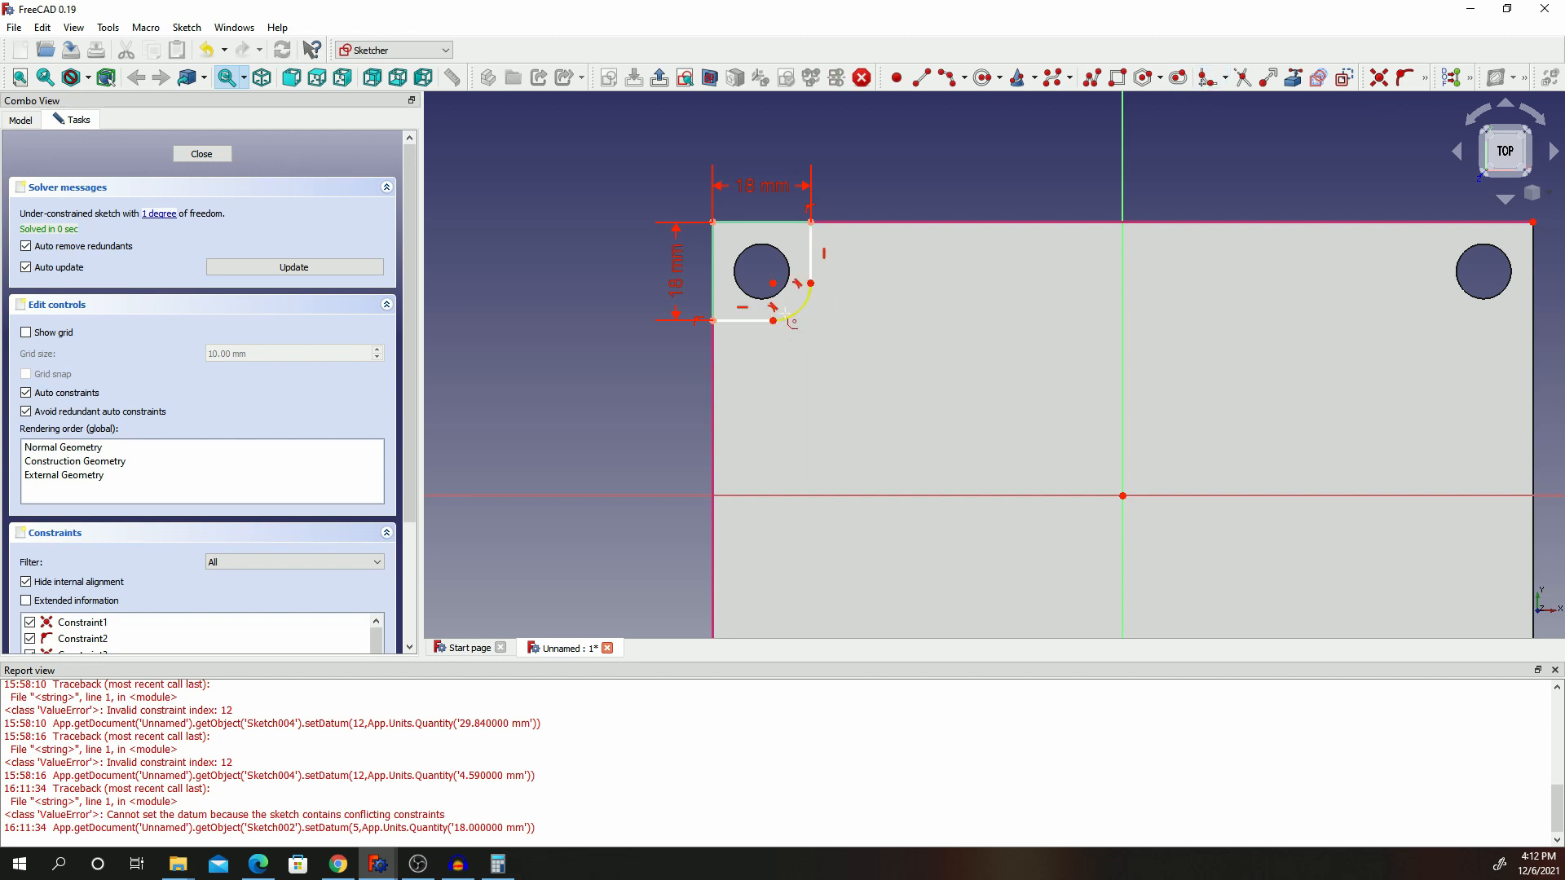
Constrain the radius of the profile's rounded corner to 5 mm.
click(1425, 79)
click(1373, 154)
click(807, 311)
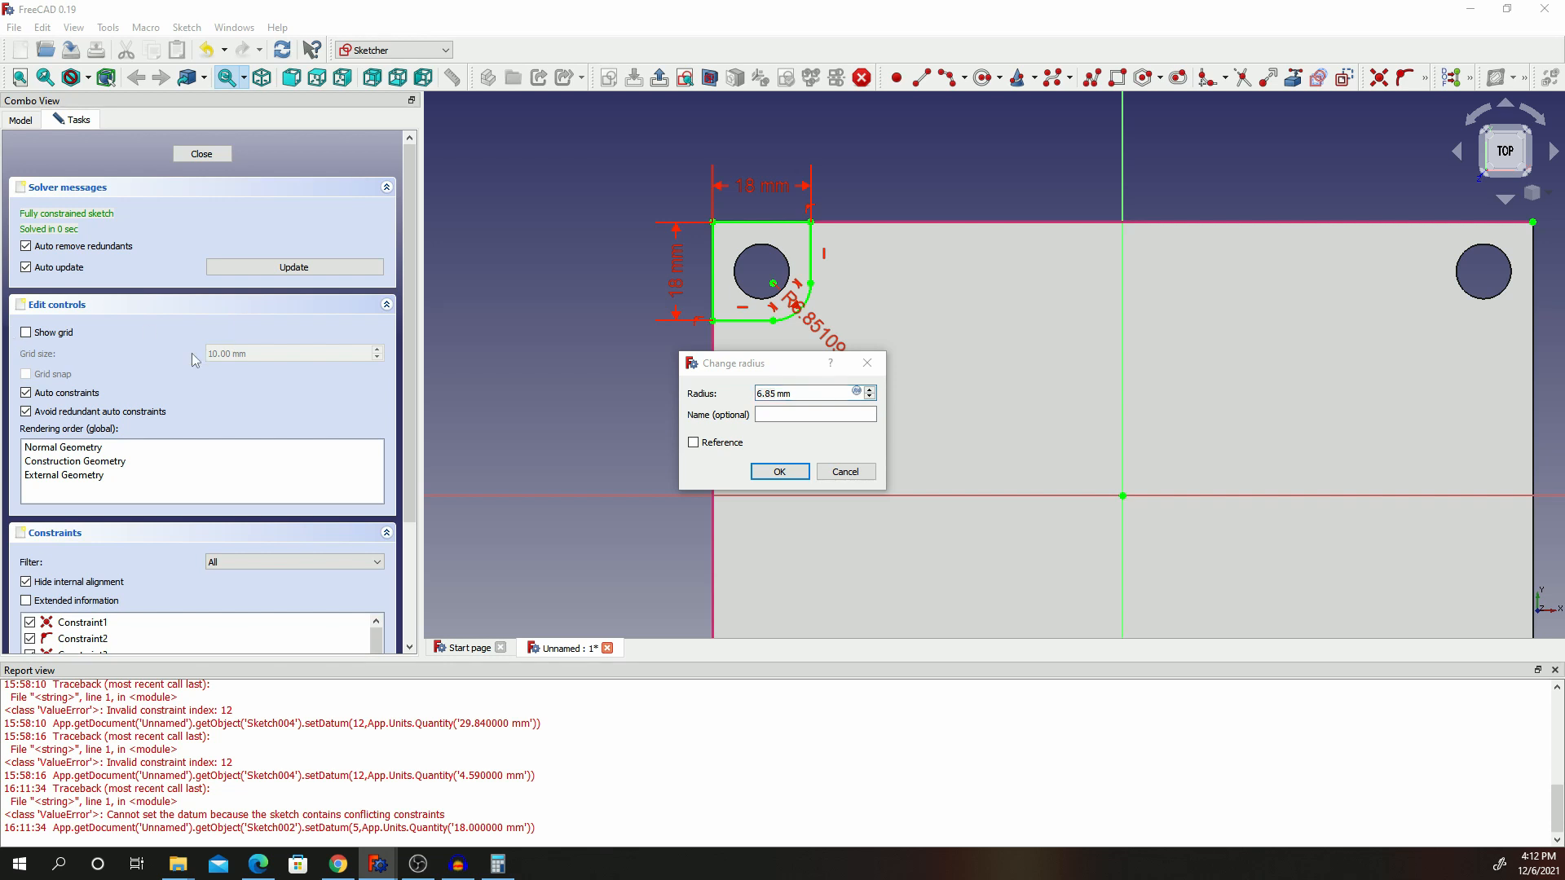
click(775, 394)
drag(763, 394, 755, 393)
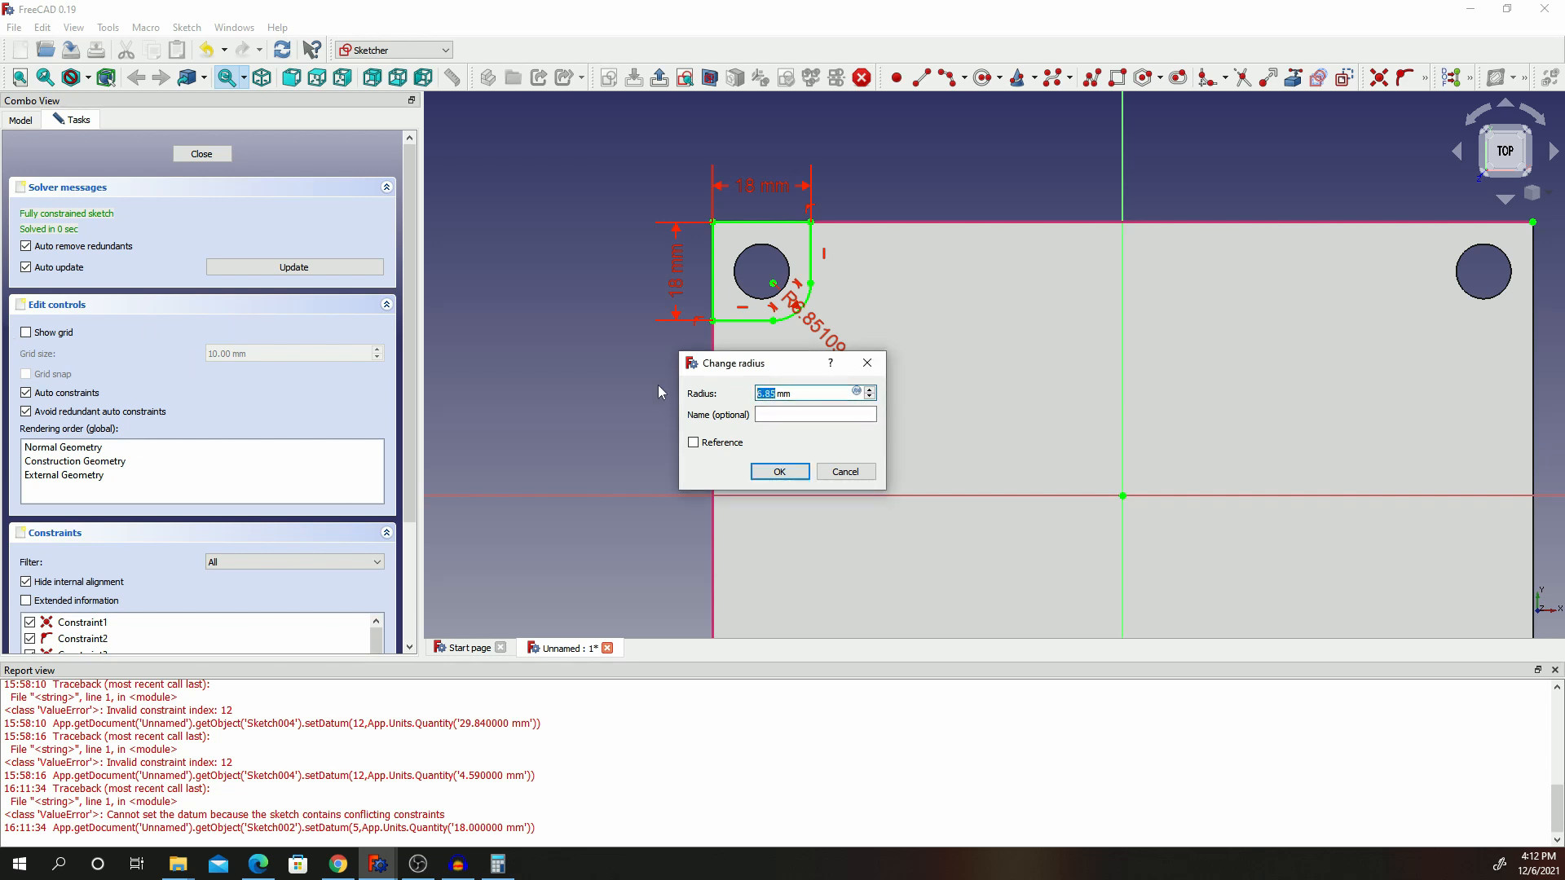
text(5)
click(780, 473)
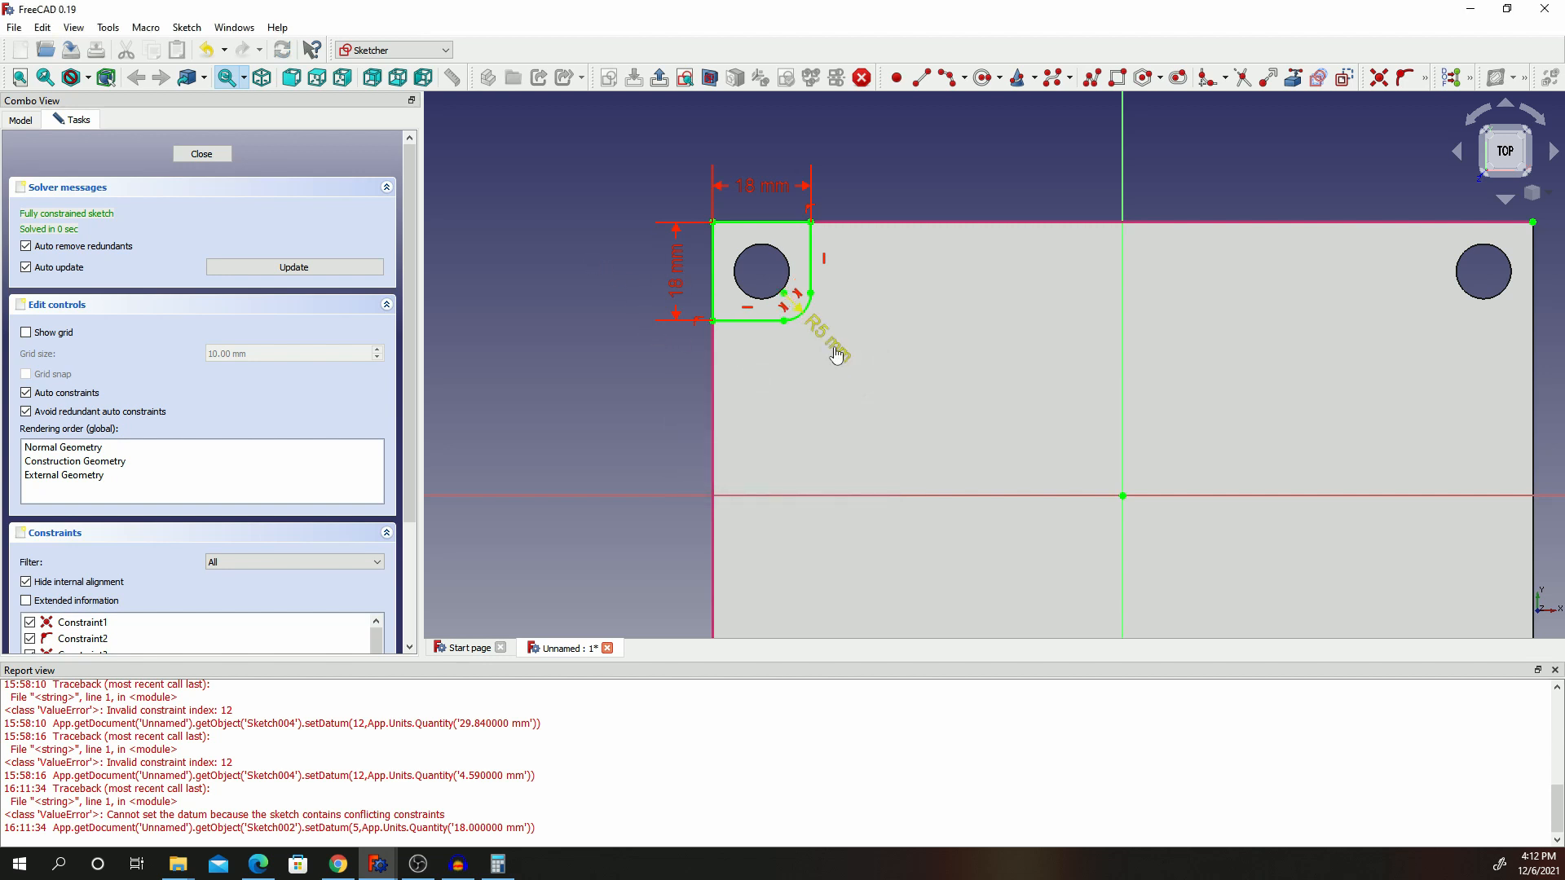
Move the radius and both 18 mm dimension labels farther from the corner profile and close the sketch.
drag(833, 352, 896, 377)
drag(772, 189, 780, 140)
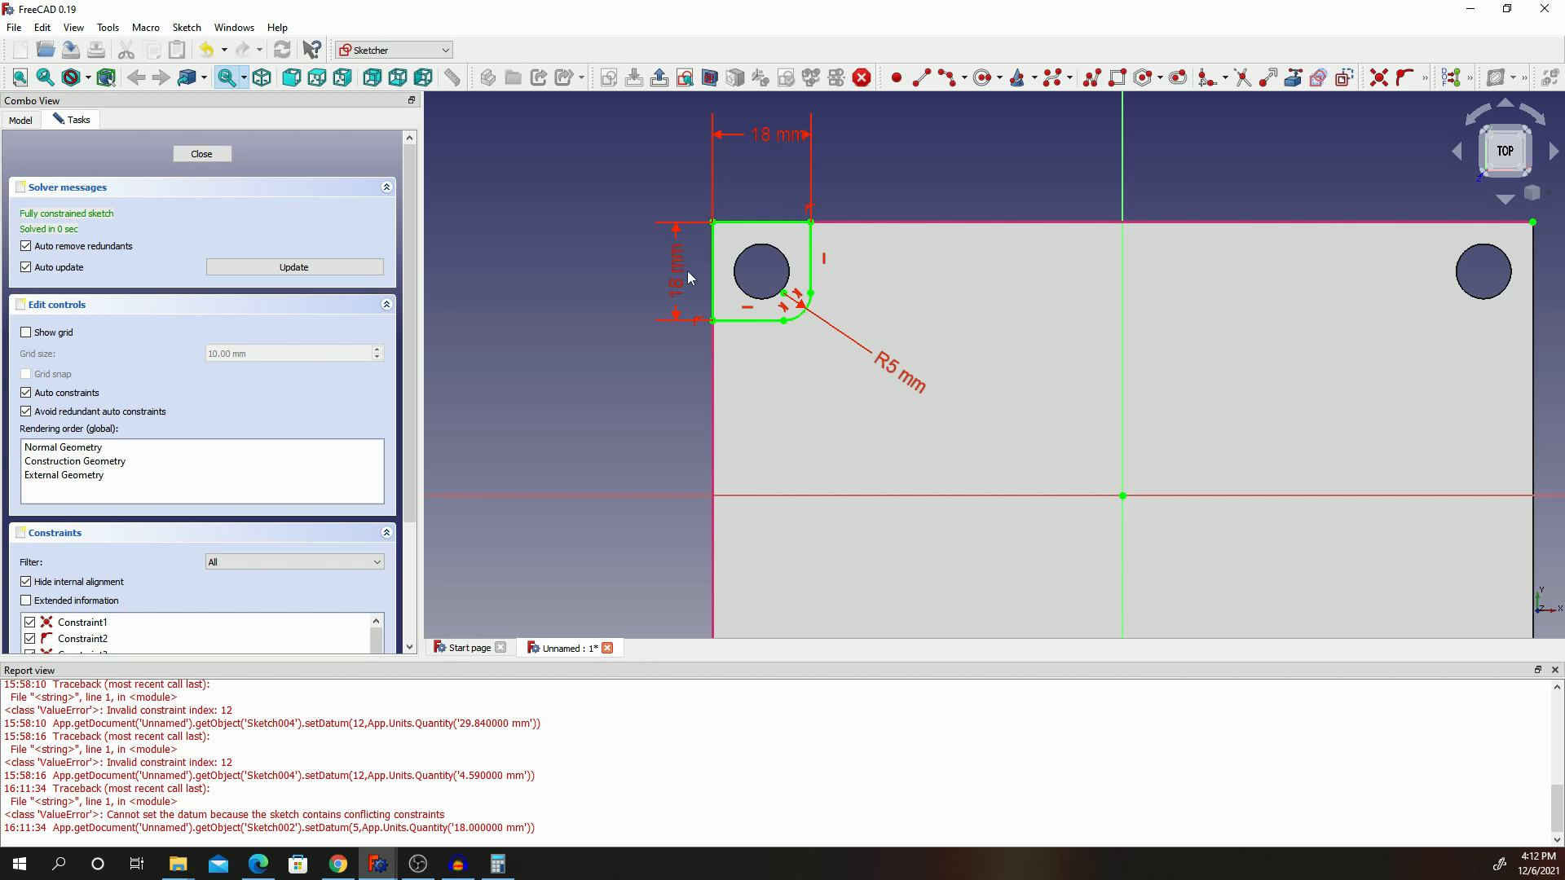
drag(687, 278, 660, 277)
key(Escape)
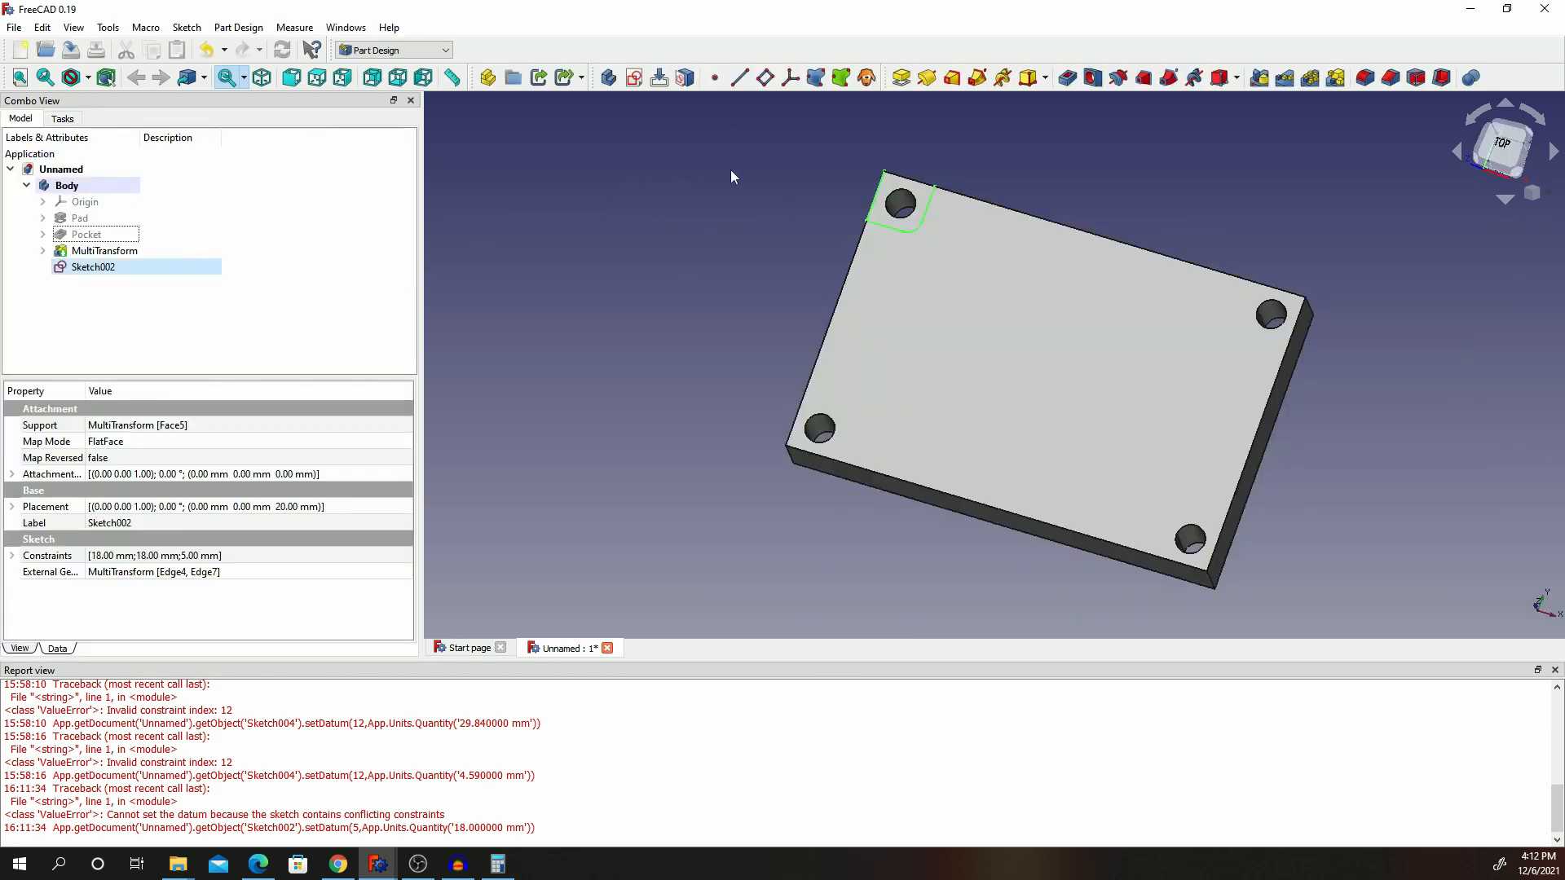
Pocket the corner sketch to a depth of 10 mm.
click(1067, 81)
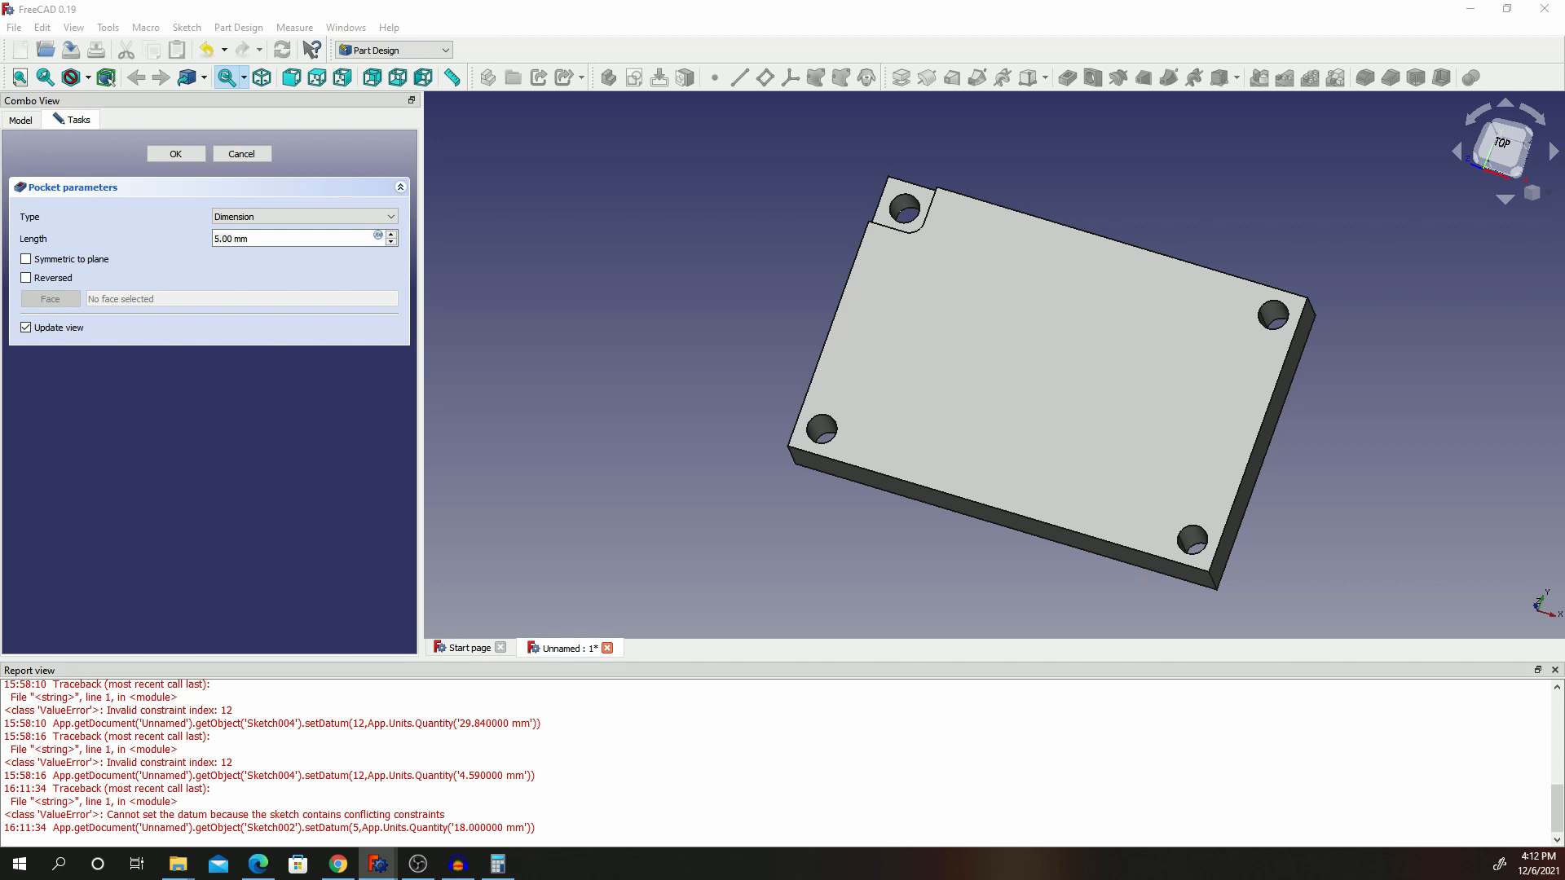
click(215, 238)
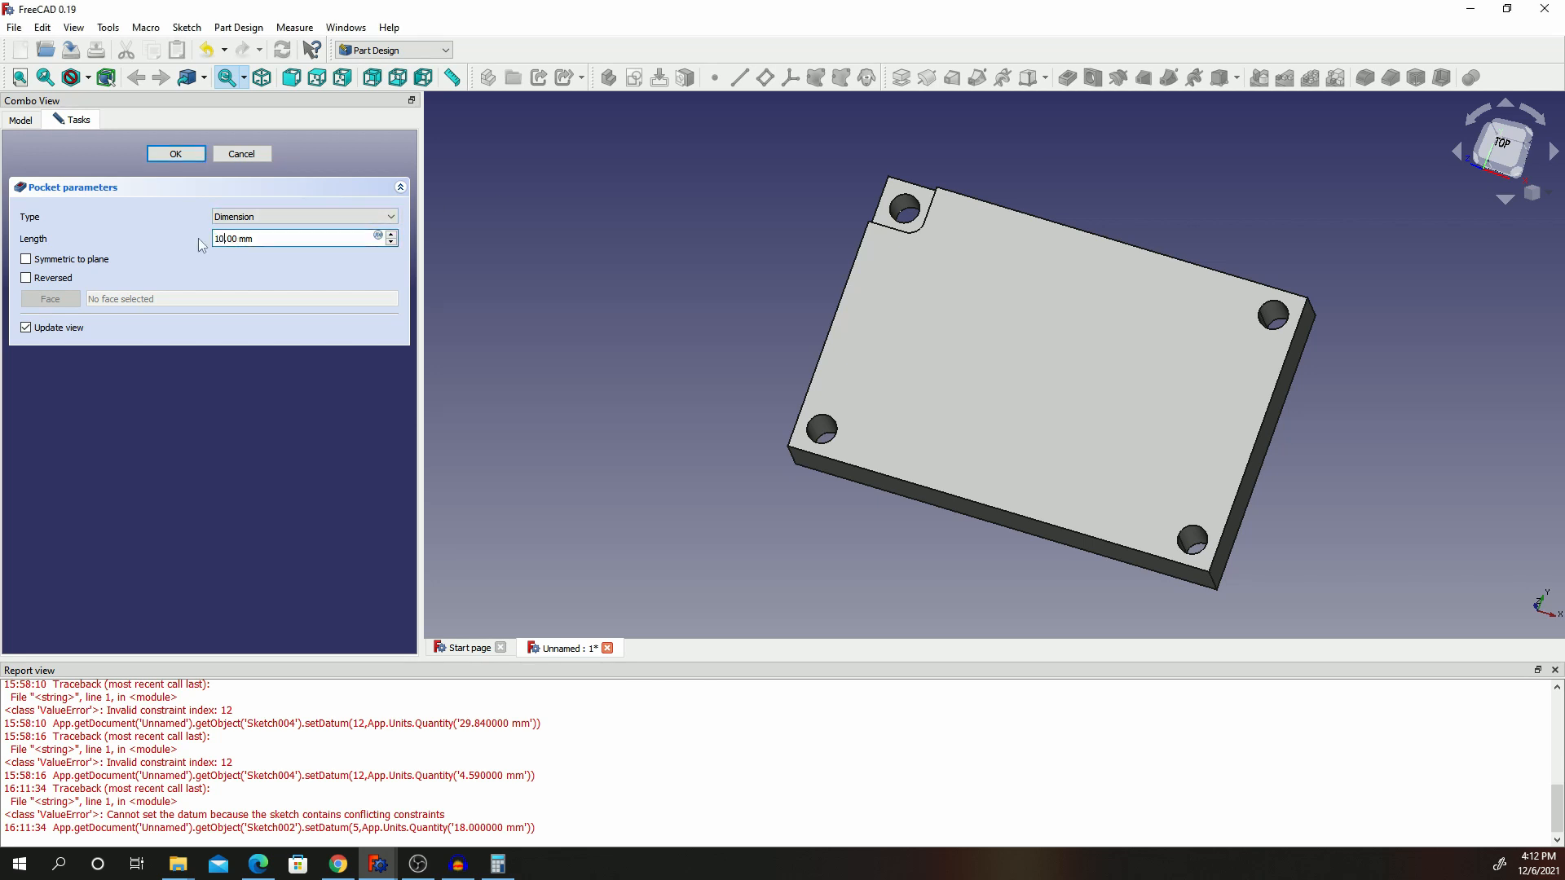
key(Return)
mouse_move(938, 273)
middle_down()
mouse_move(1007, 382)
mouse_move(1153, 378)
mouse_move(1159, 307)
mouse_move(954, 268)
middle_up()
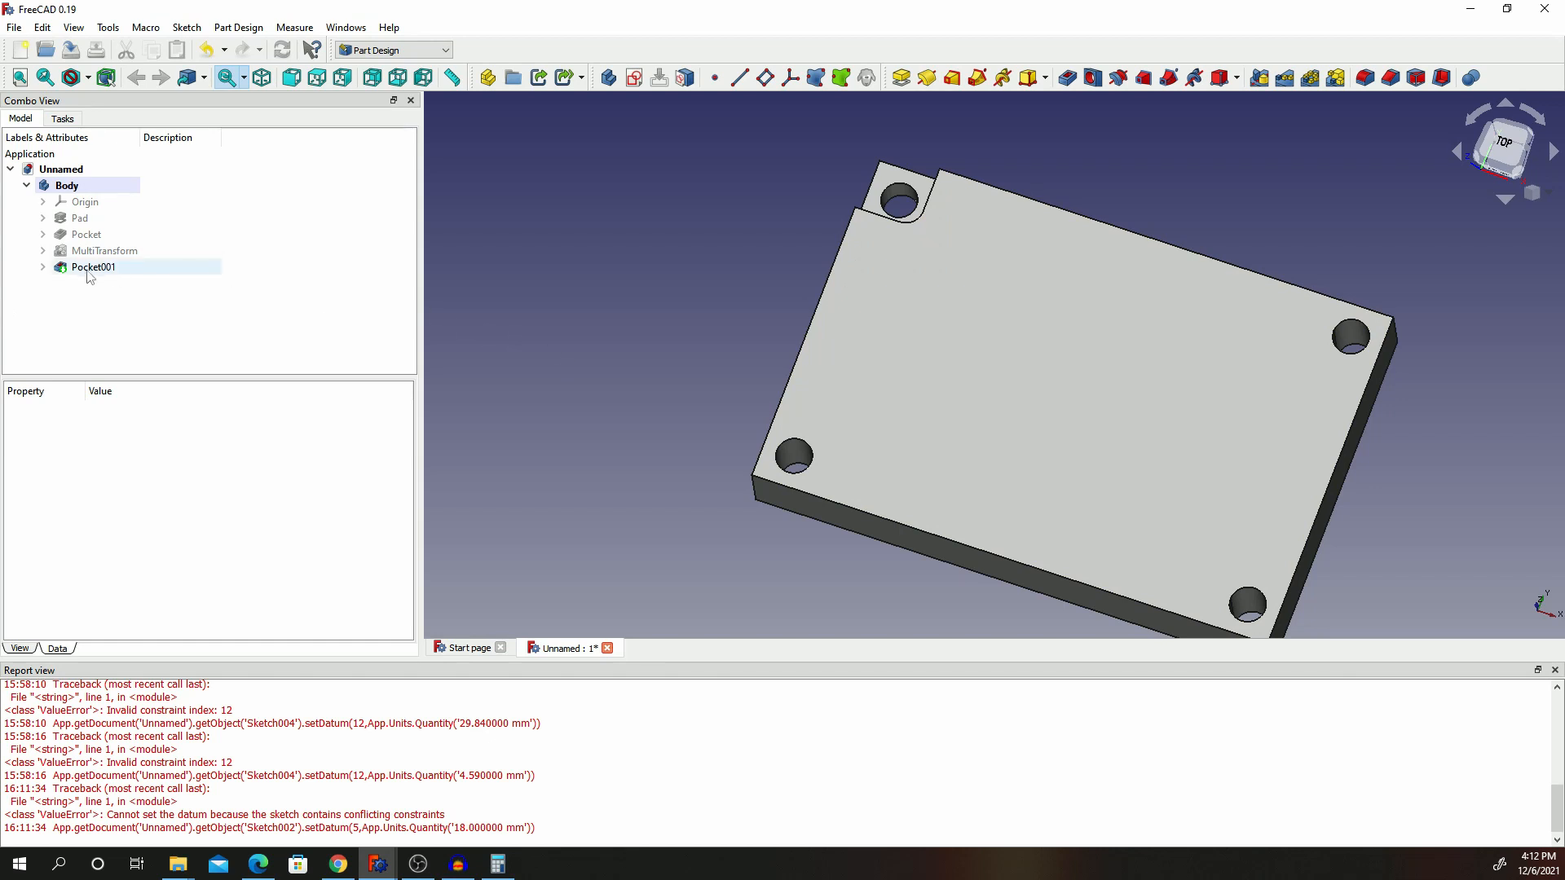
Create a MultiTransform of the corner pocket and add a mirrored transformation about the vertical sketch axis.
click(94, 270)
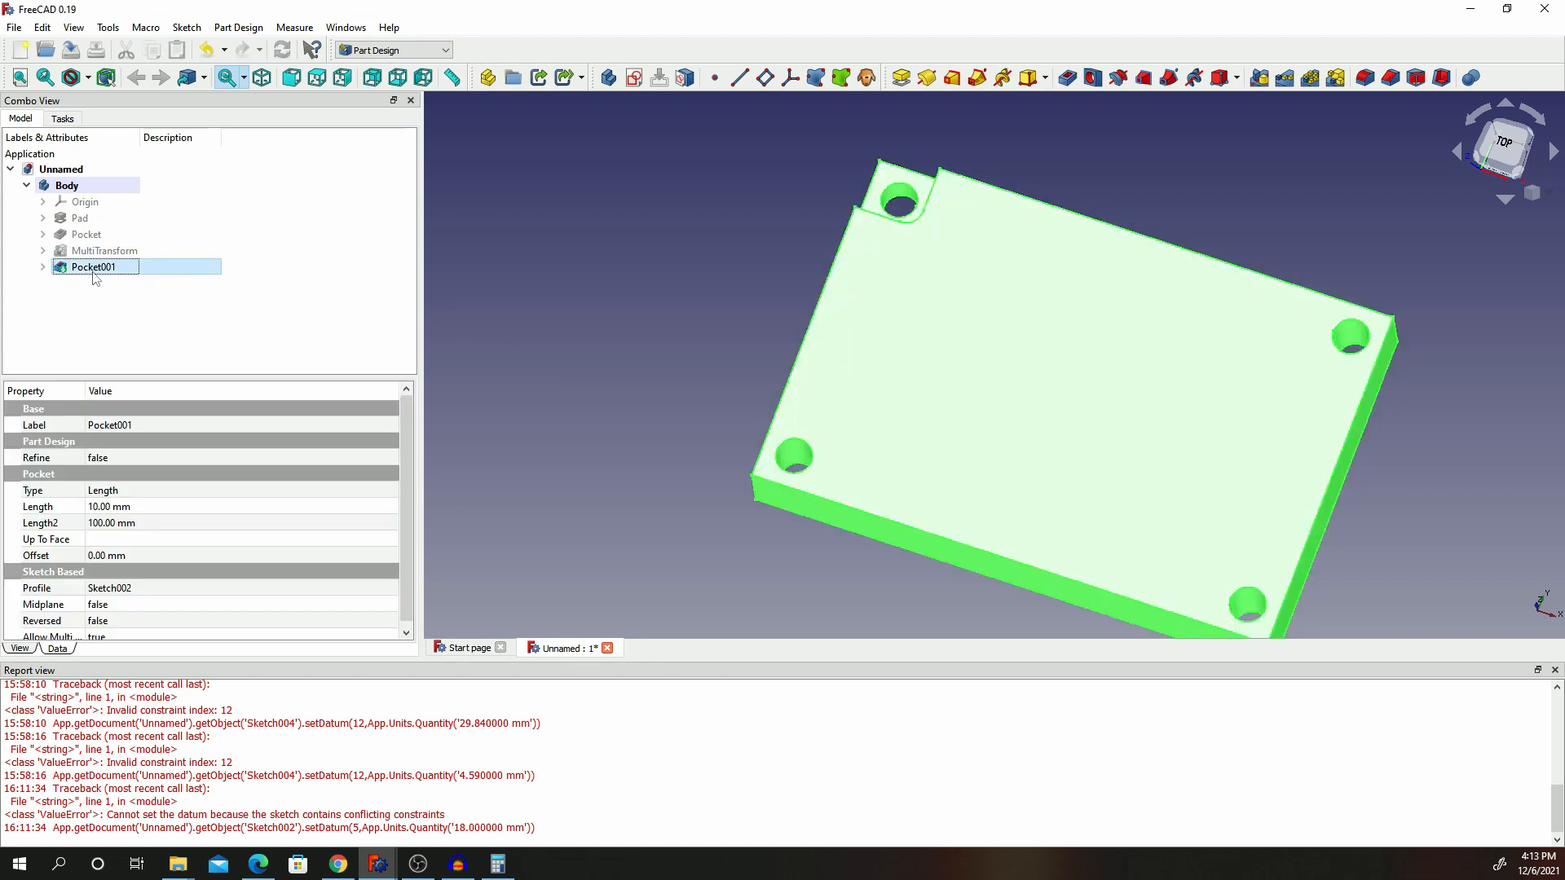
click(1335, 77)
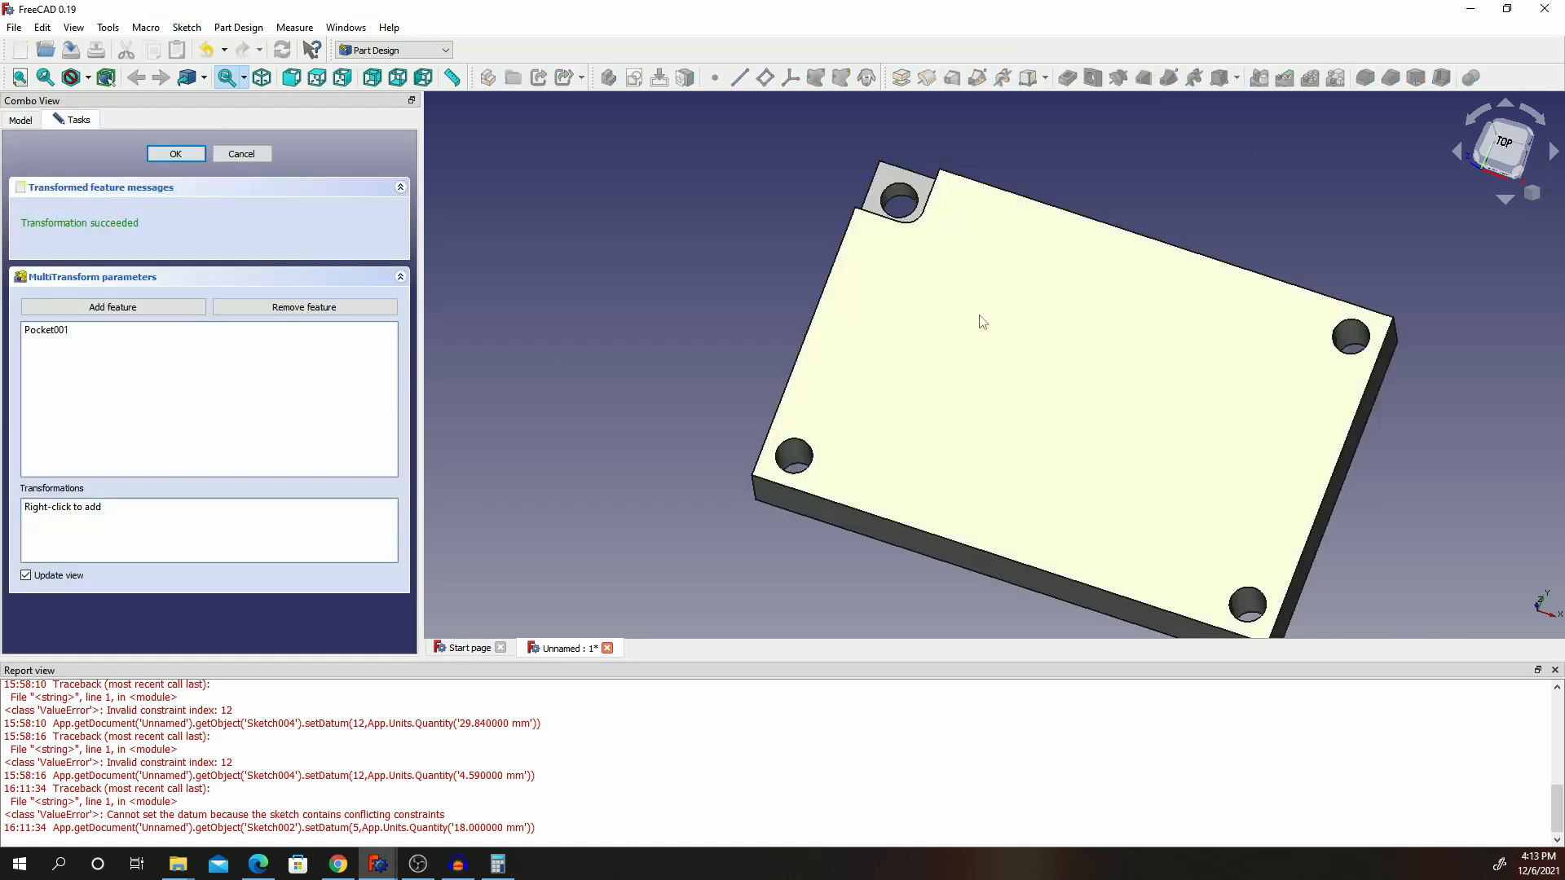
right_click(138, 526)
click(253, 569)
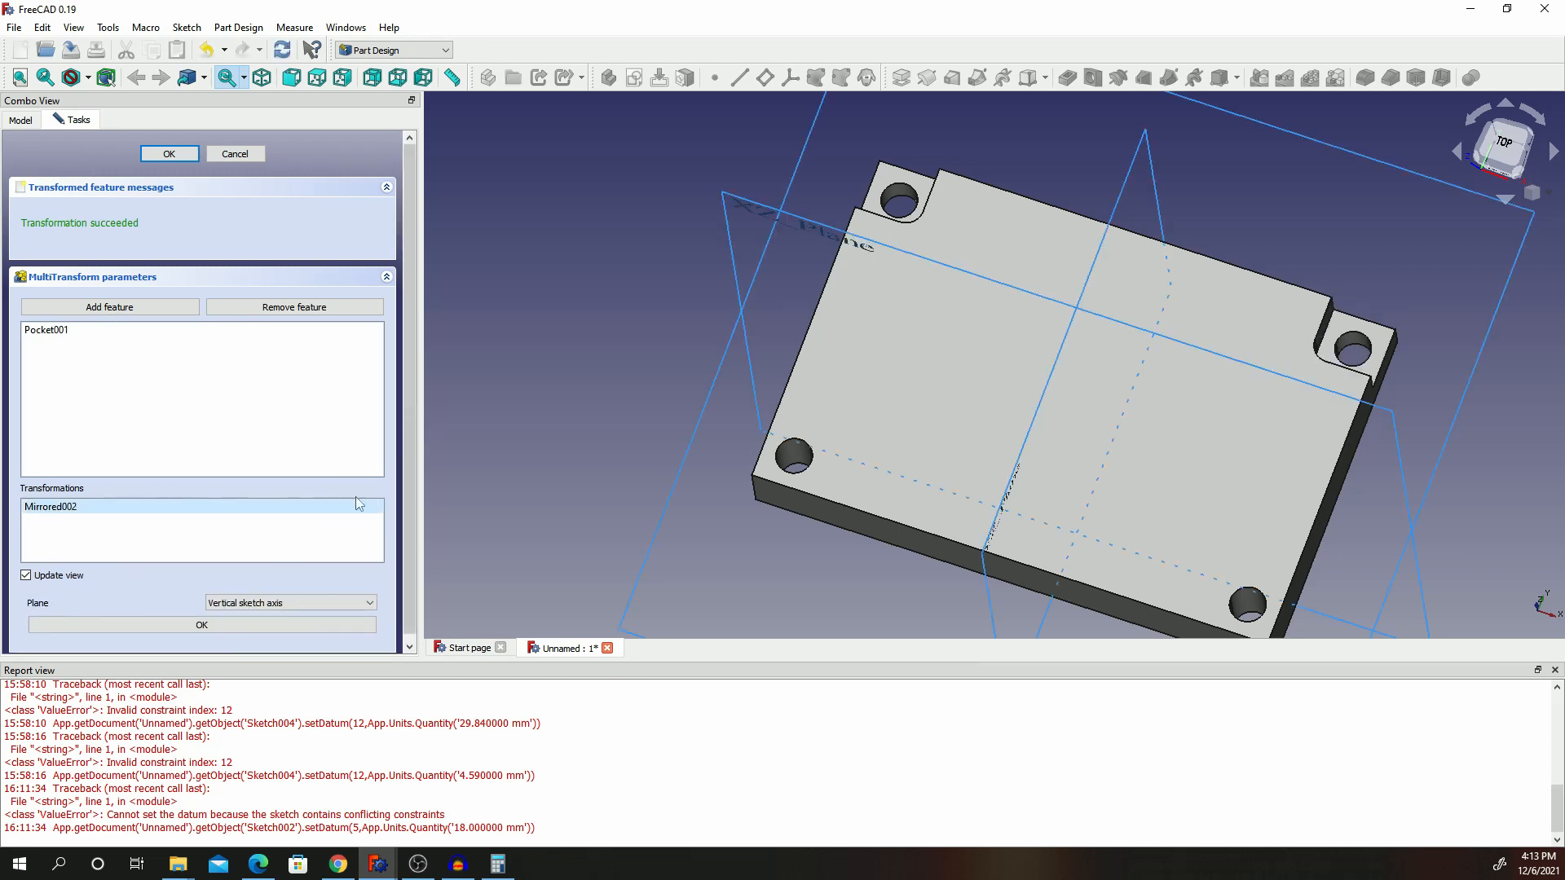
Add a second mirrored transformation of the corner pocket about the horizontal sketch axis and accept the MultiTransform.
right_click(120, 531)
click(230, 579)
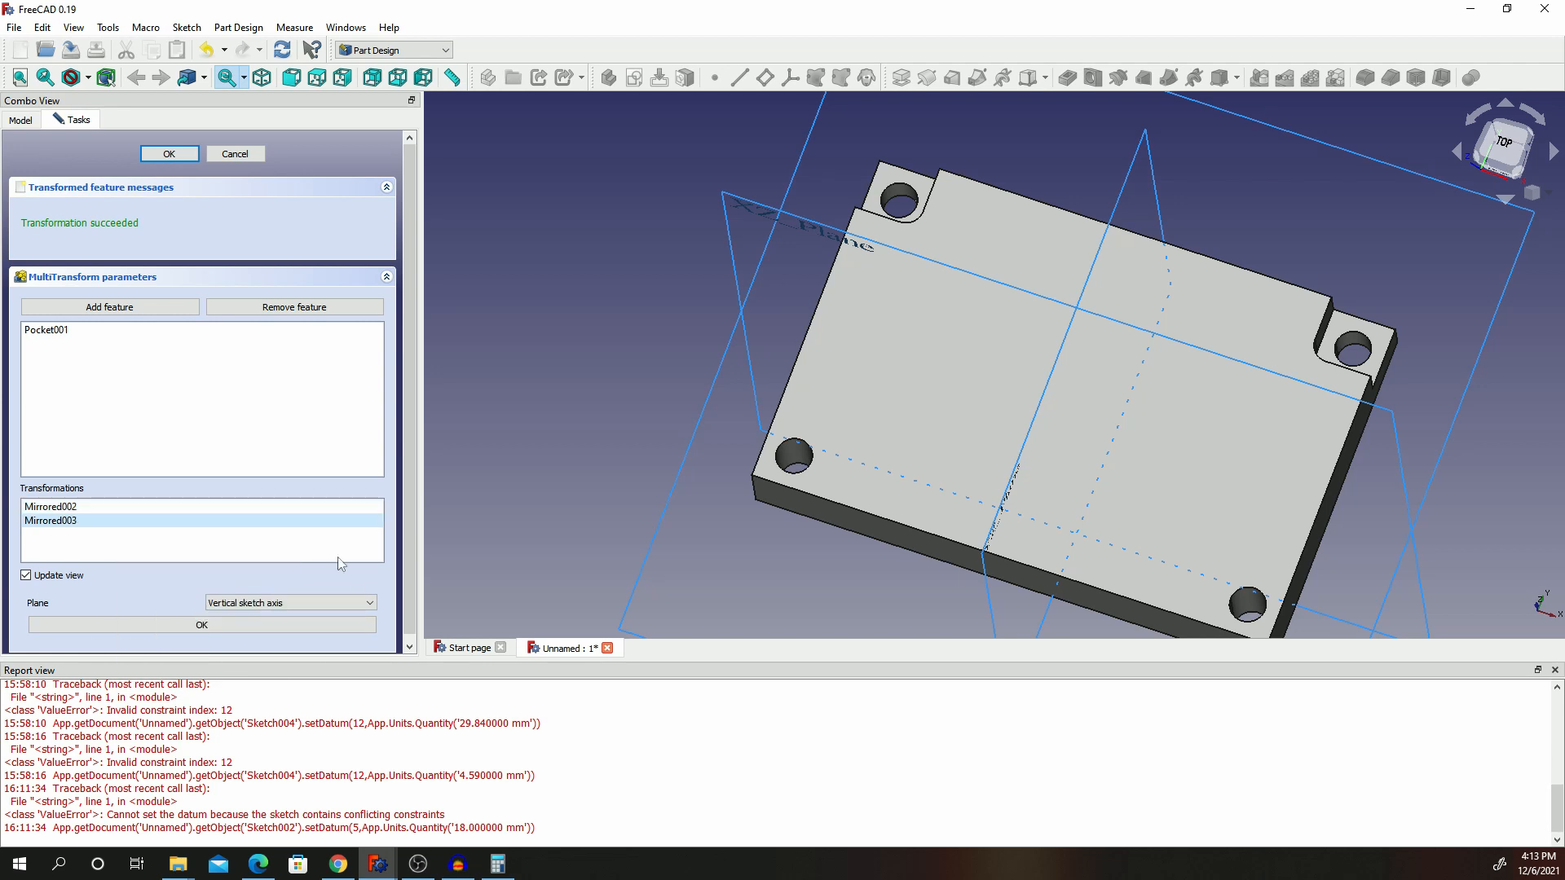
click(322, 603)
click(261, 615)
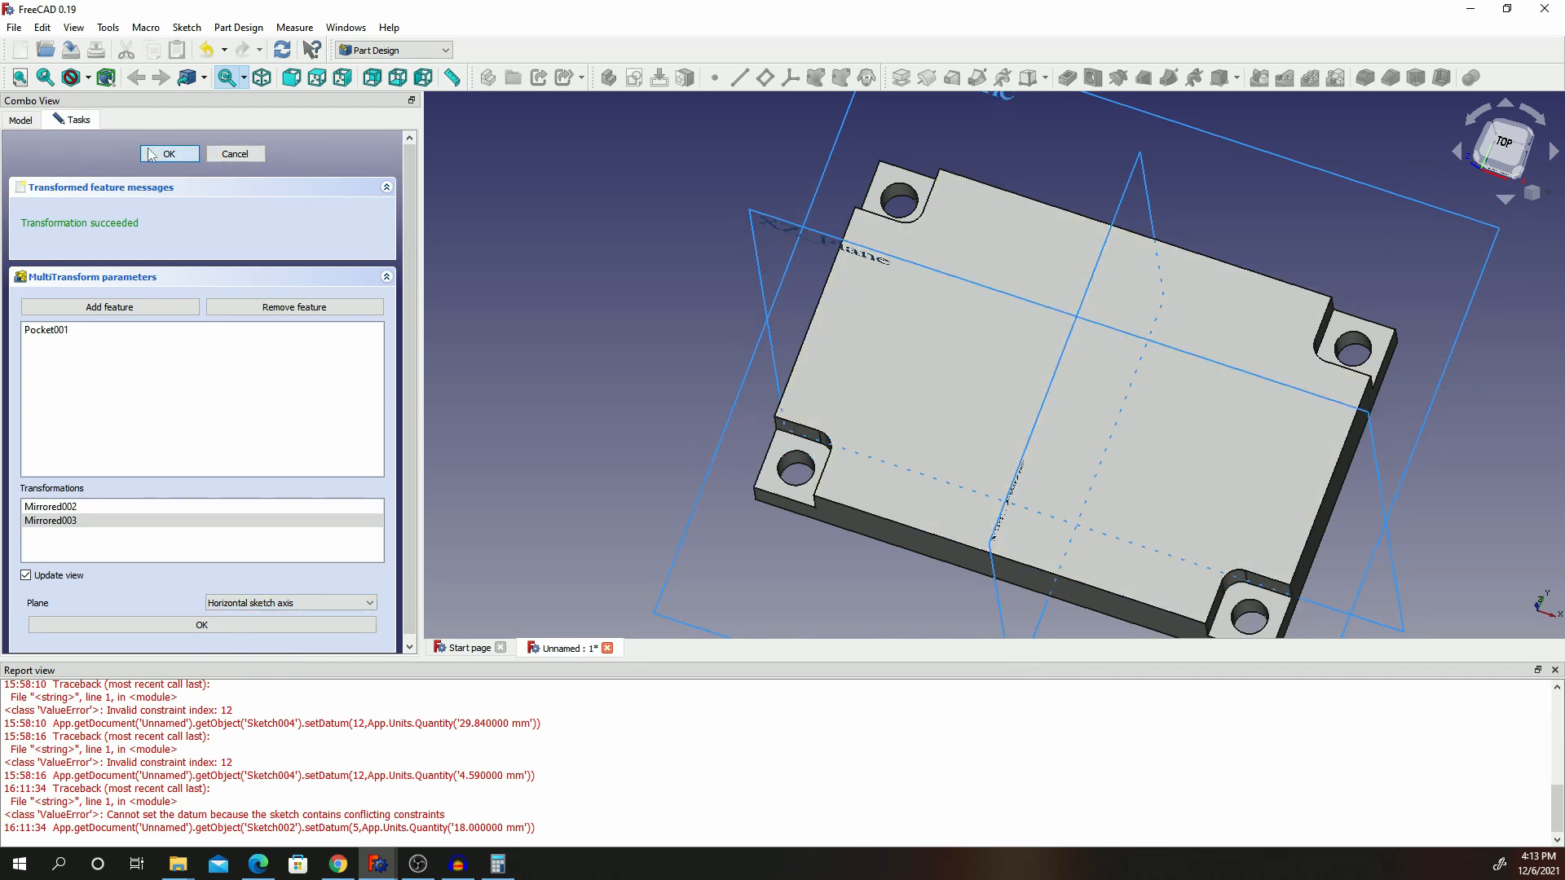
click(150, 155)
Start a new sketch on the block's large top face between the four corner recesses.
scroll(711, 291, down, 5)
scroll(706, 385, up, 7)
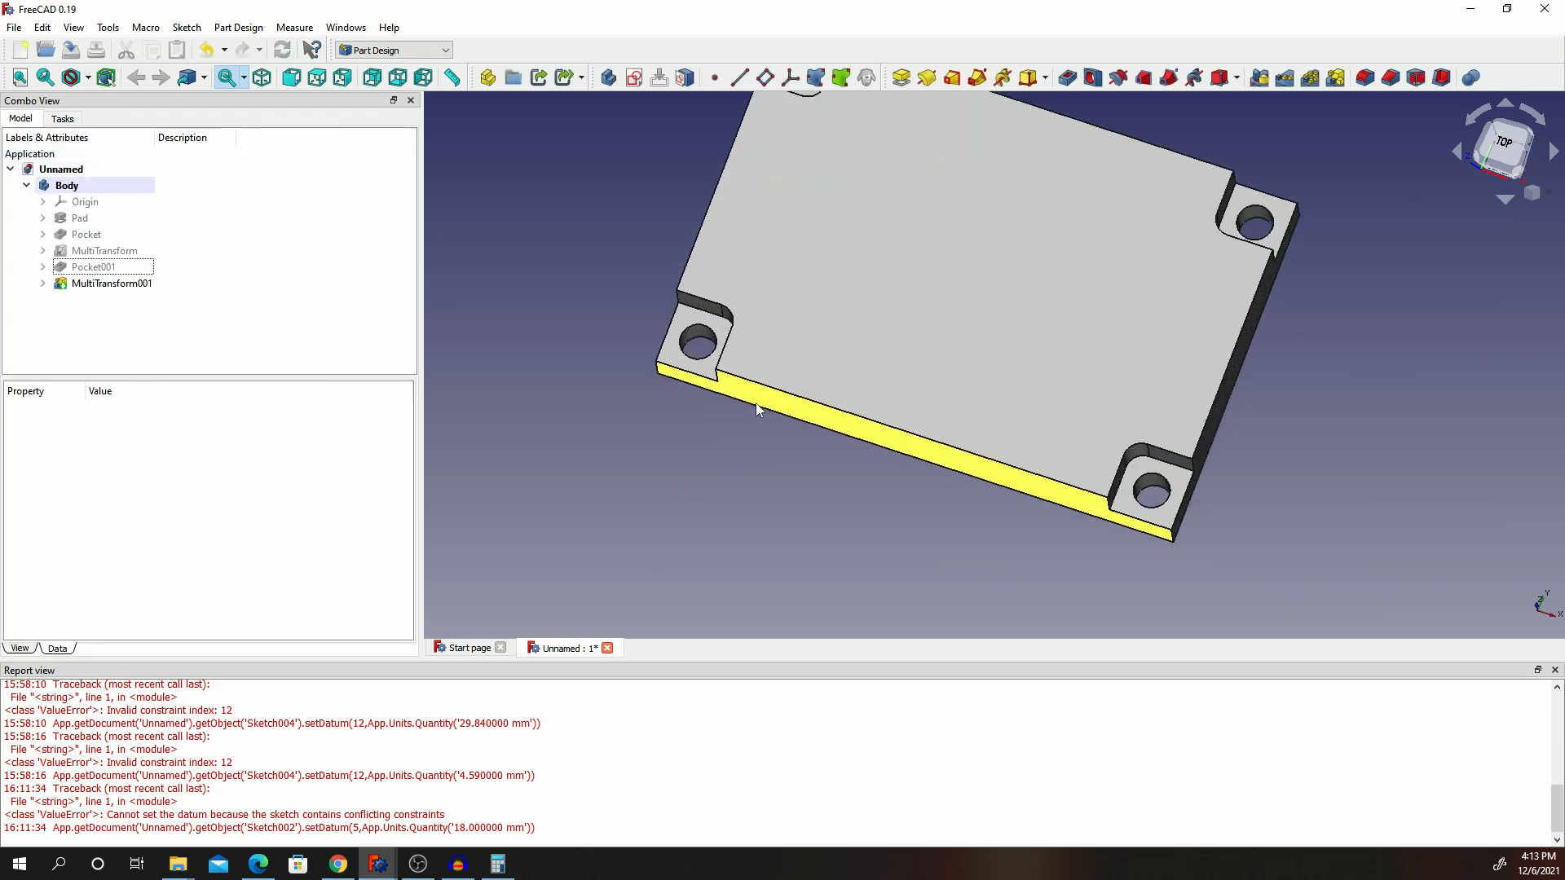
mouse_move(756, 403)
middle_down()
mouse_move(692, 413)
mouse_move(916, 368)
mouse_move(716, 321)
mouse_move(580, 339)
mouse_move(468, 430)
mouse_move(646, 464)
mouse_move(777, 393)
middle_up()
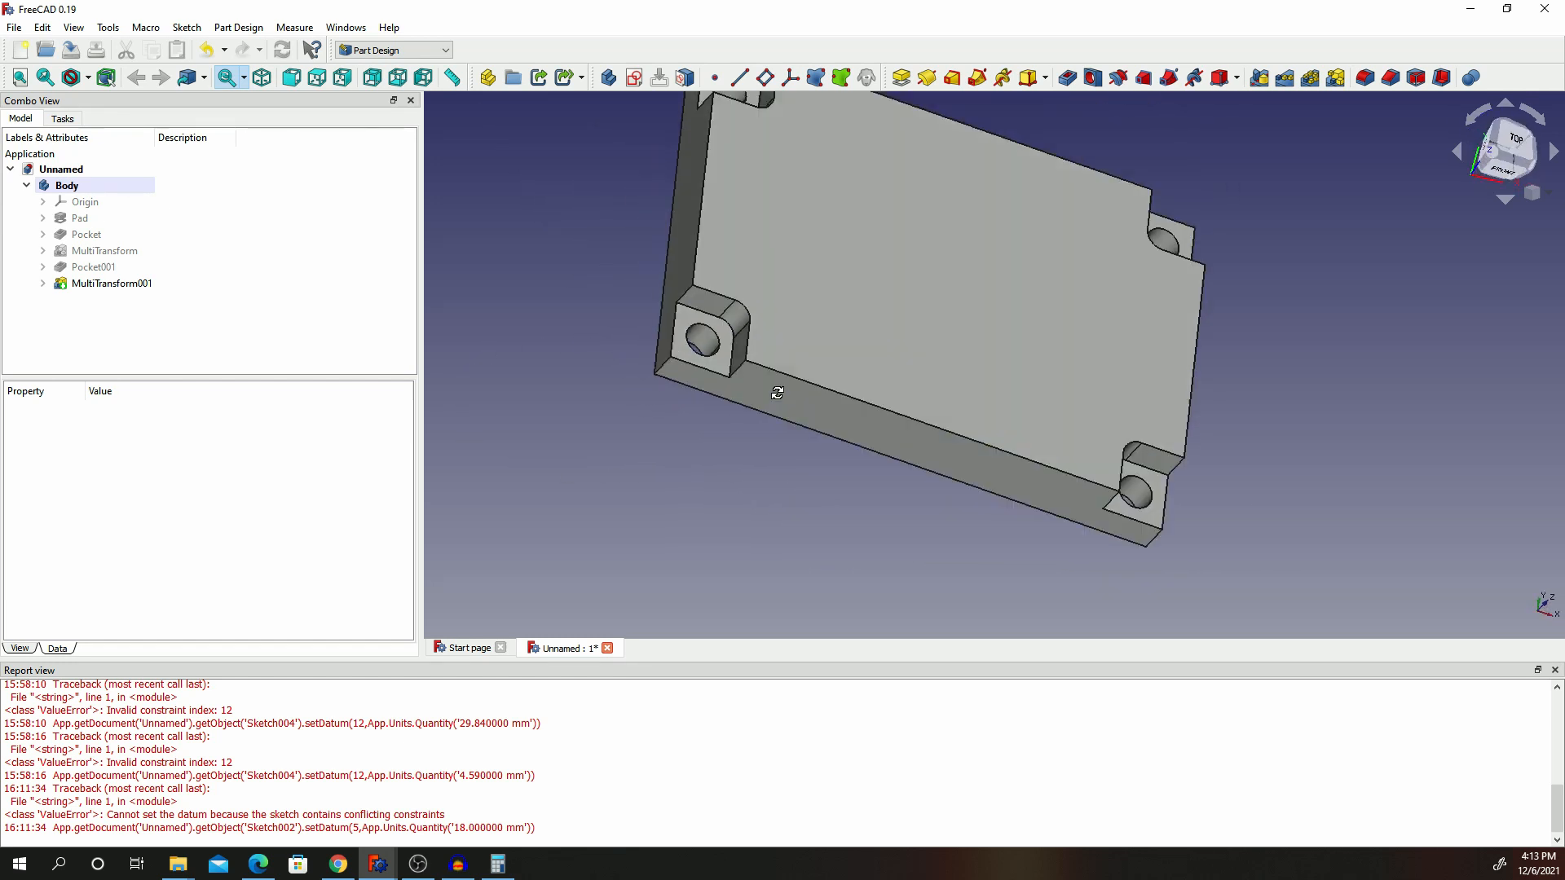
scroll(834, 329, down, 3)
scroll(1296, 324, up, 3)
scroll(800, 272, down, 3)
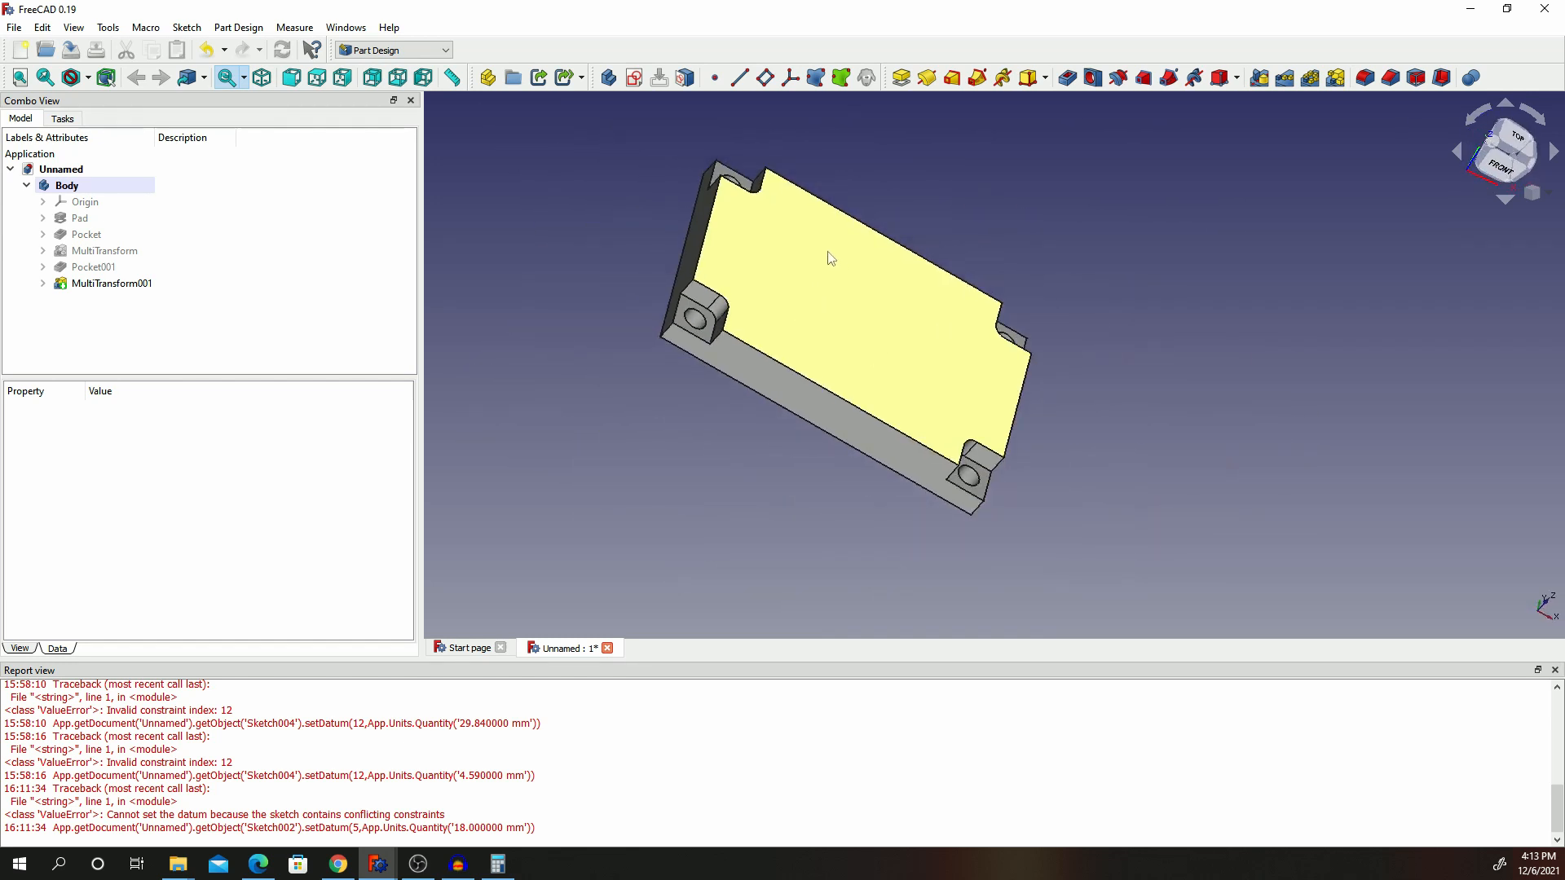
click(852, 321)
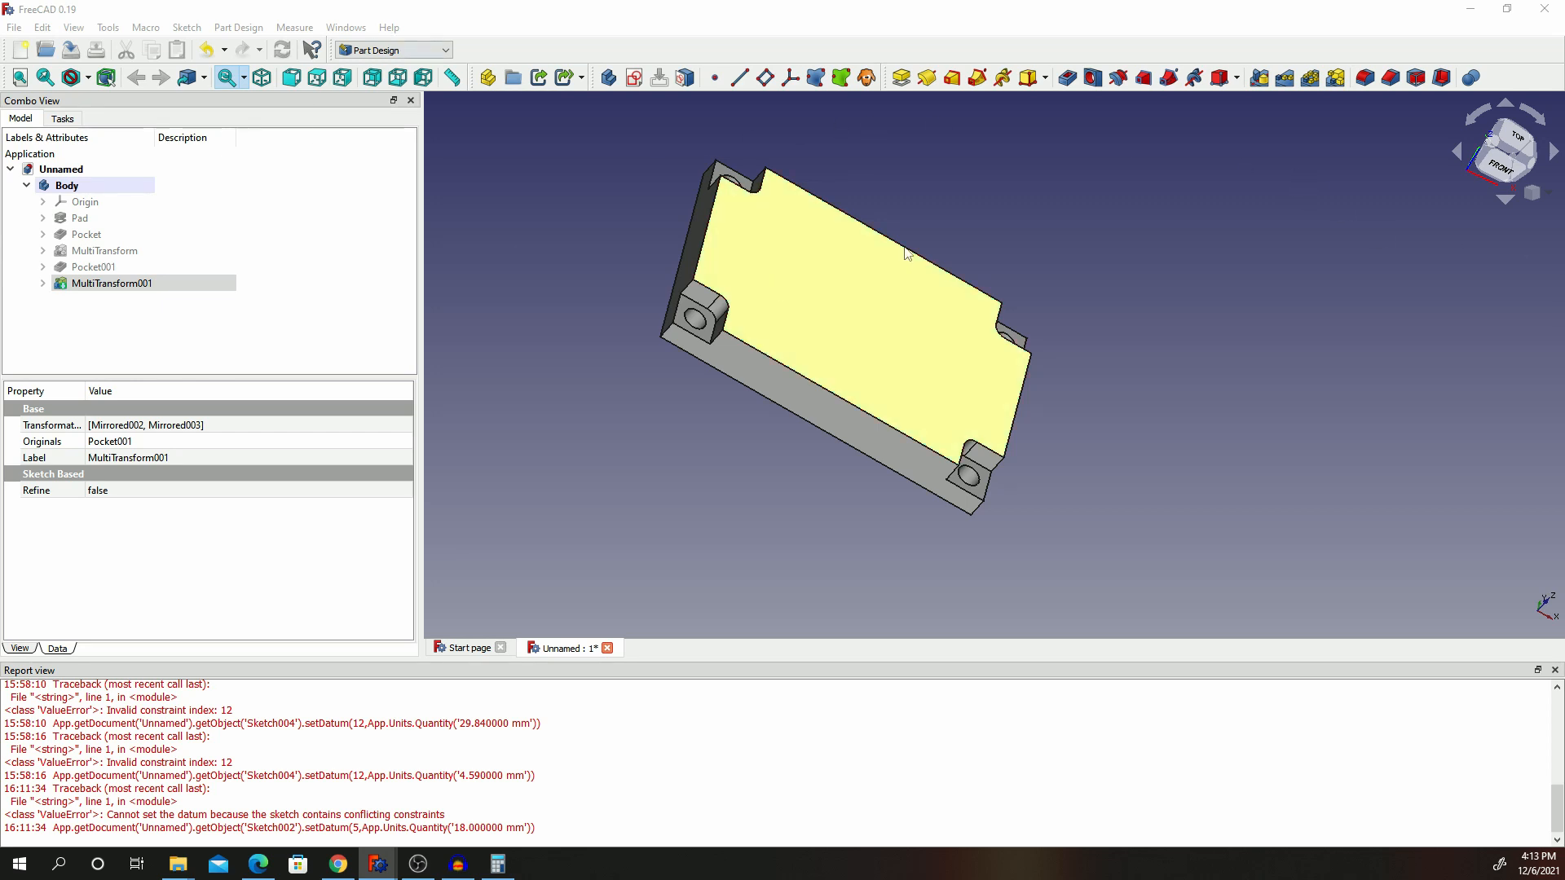
click(634, 77)
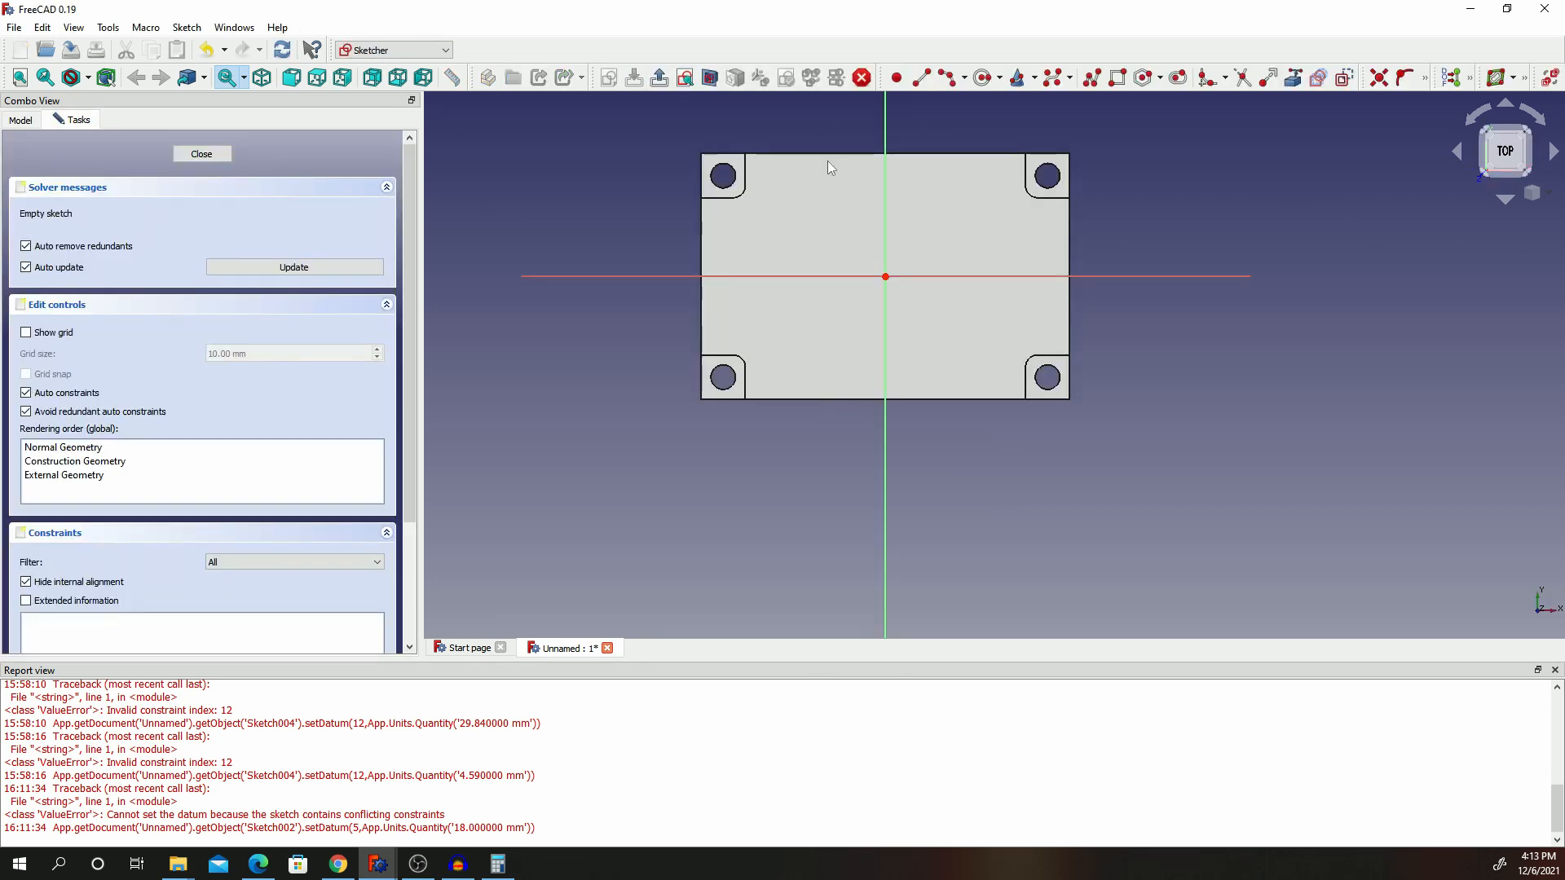
Draw a narrow vertical slot near the block's left edge, running from above the lower-left recess to just above the horizontal axis.
scroll(739, 253, up, 3)
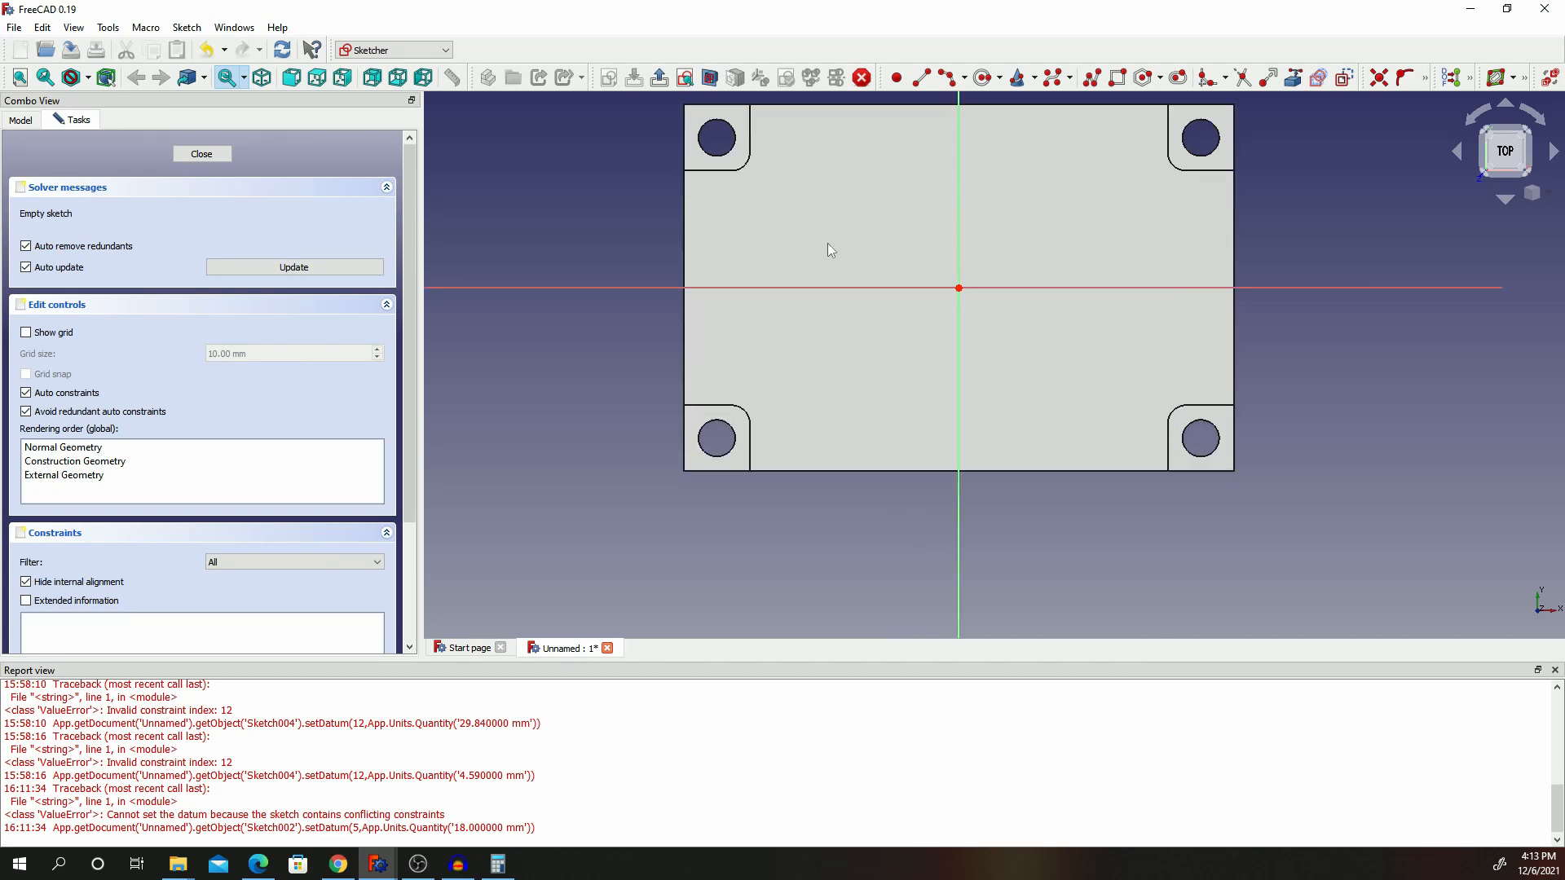
click(1179, 79)
click(740, 382)
click(731, 259)
scroll(815, 363, up, 3)
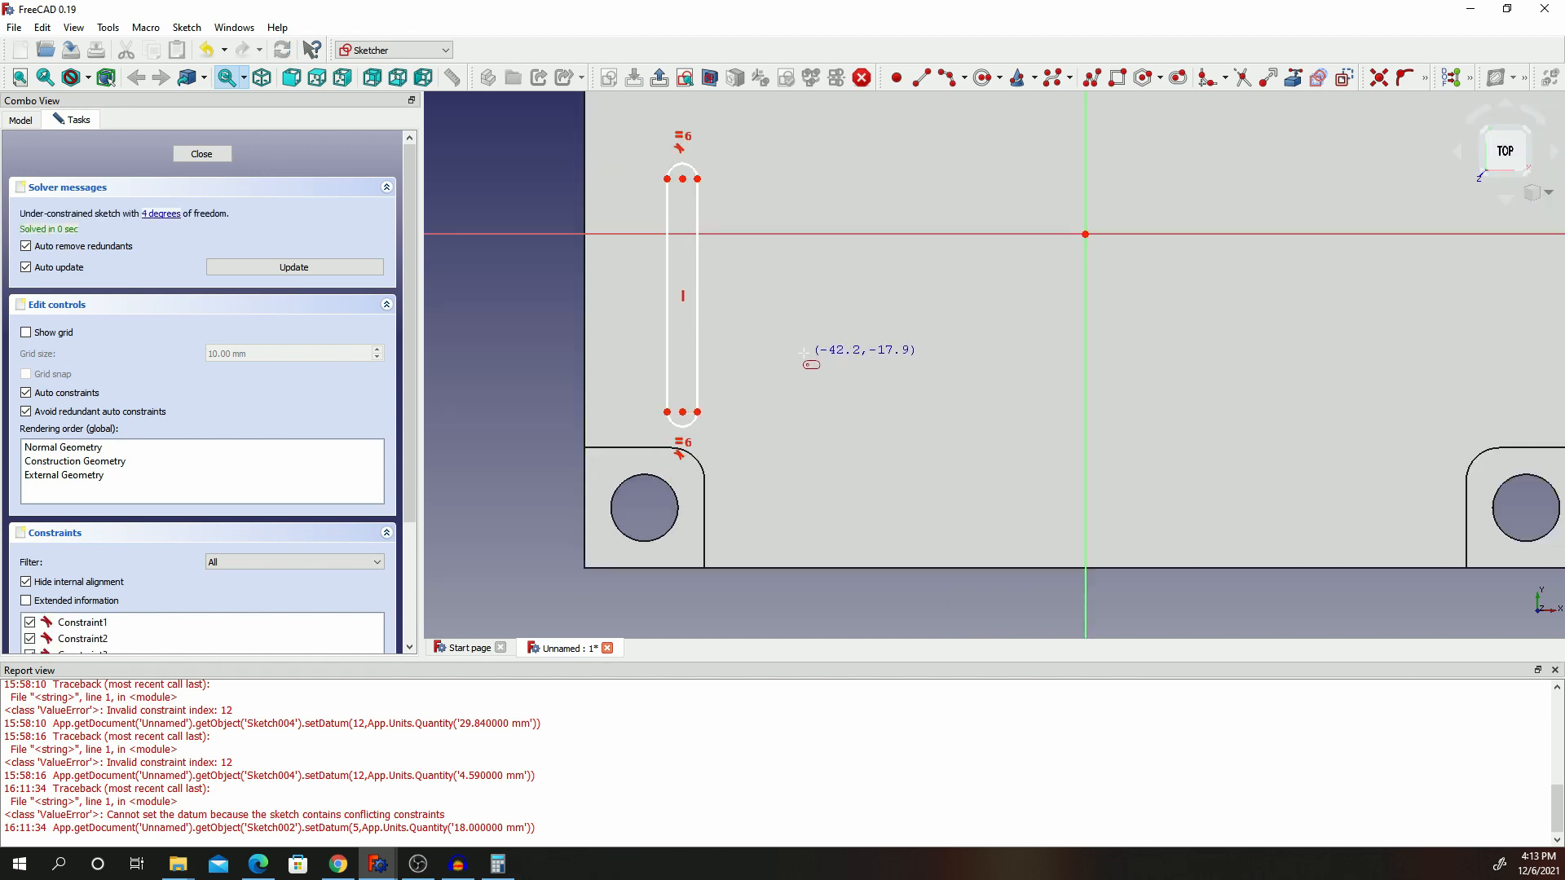
scroll(774, 228, down, 2)
right_click(821, 98)
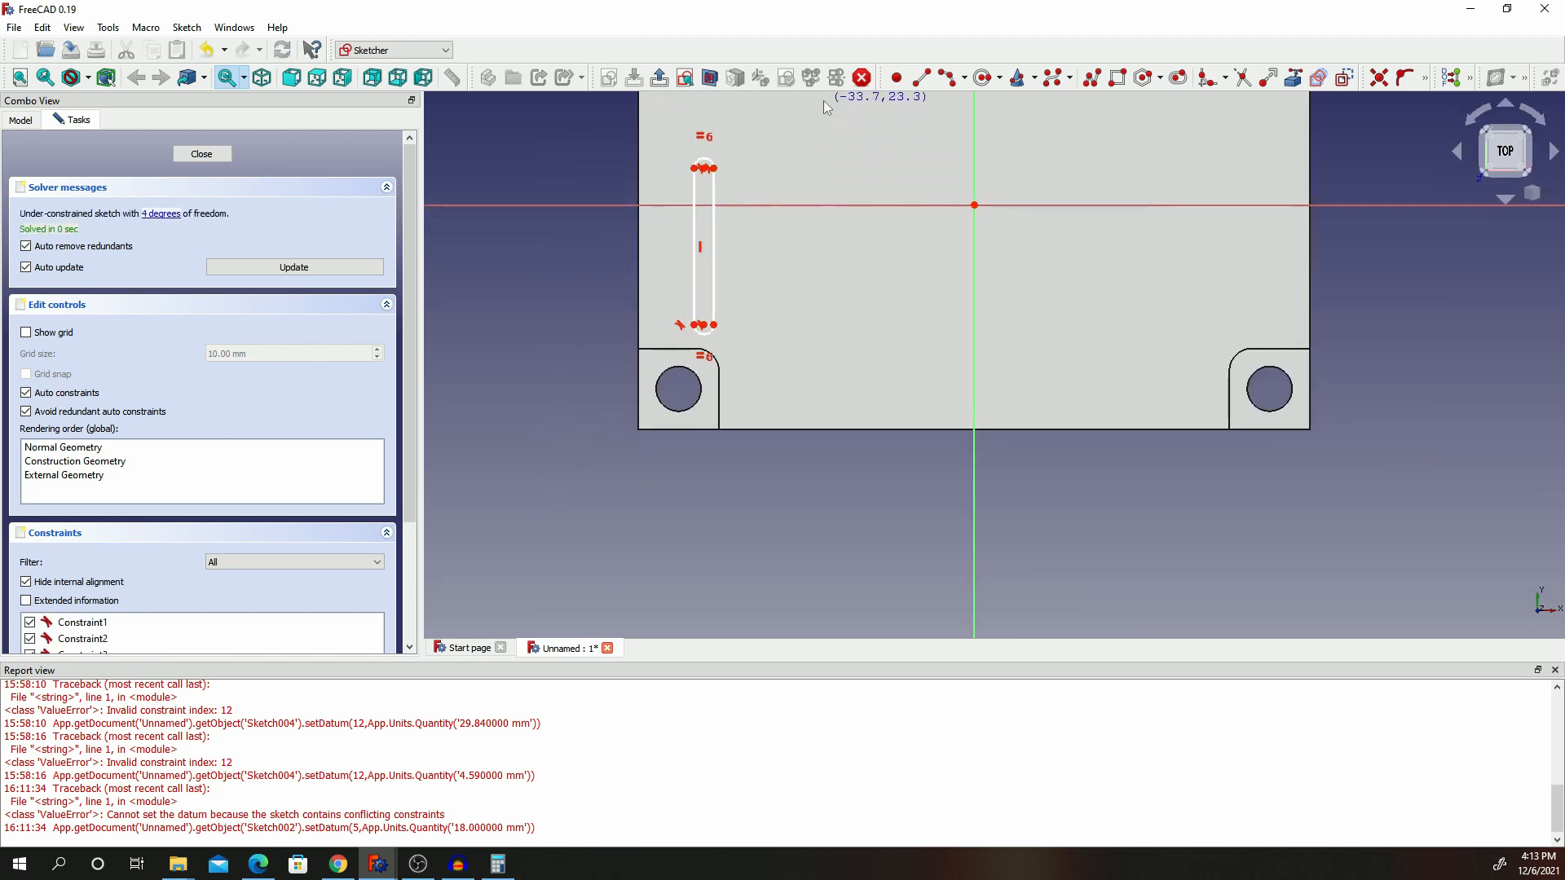
Constrain the vertical length of the slot's straight side to 50 mm.
right_click(822, 96)
click(797, 123)
middle_drag(1061, 150, 1085, 316)
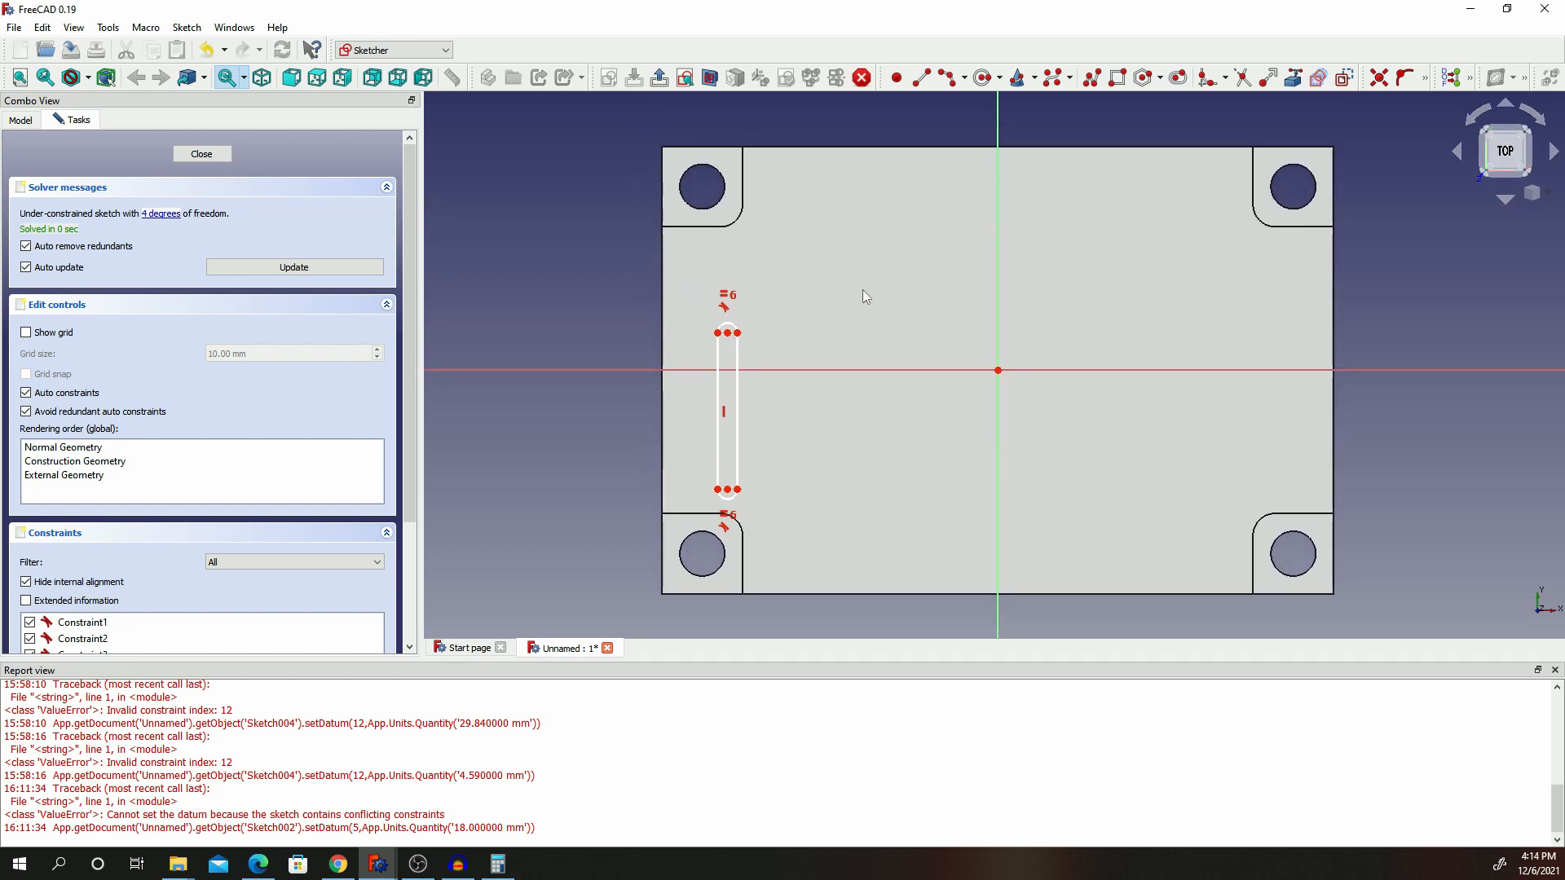
click(1425, 79)
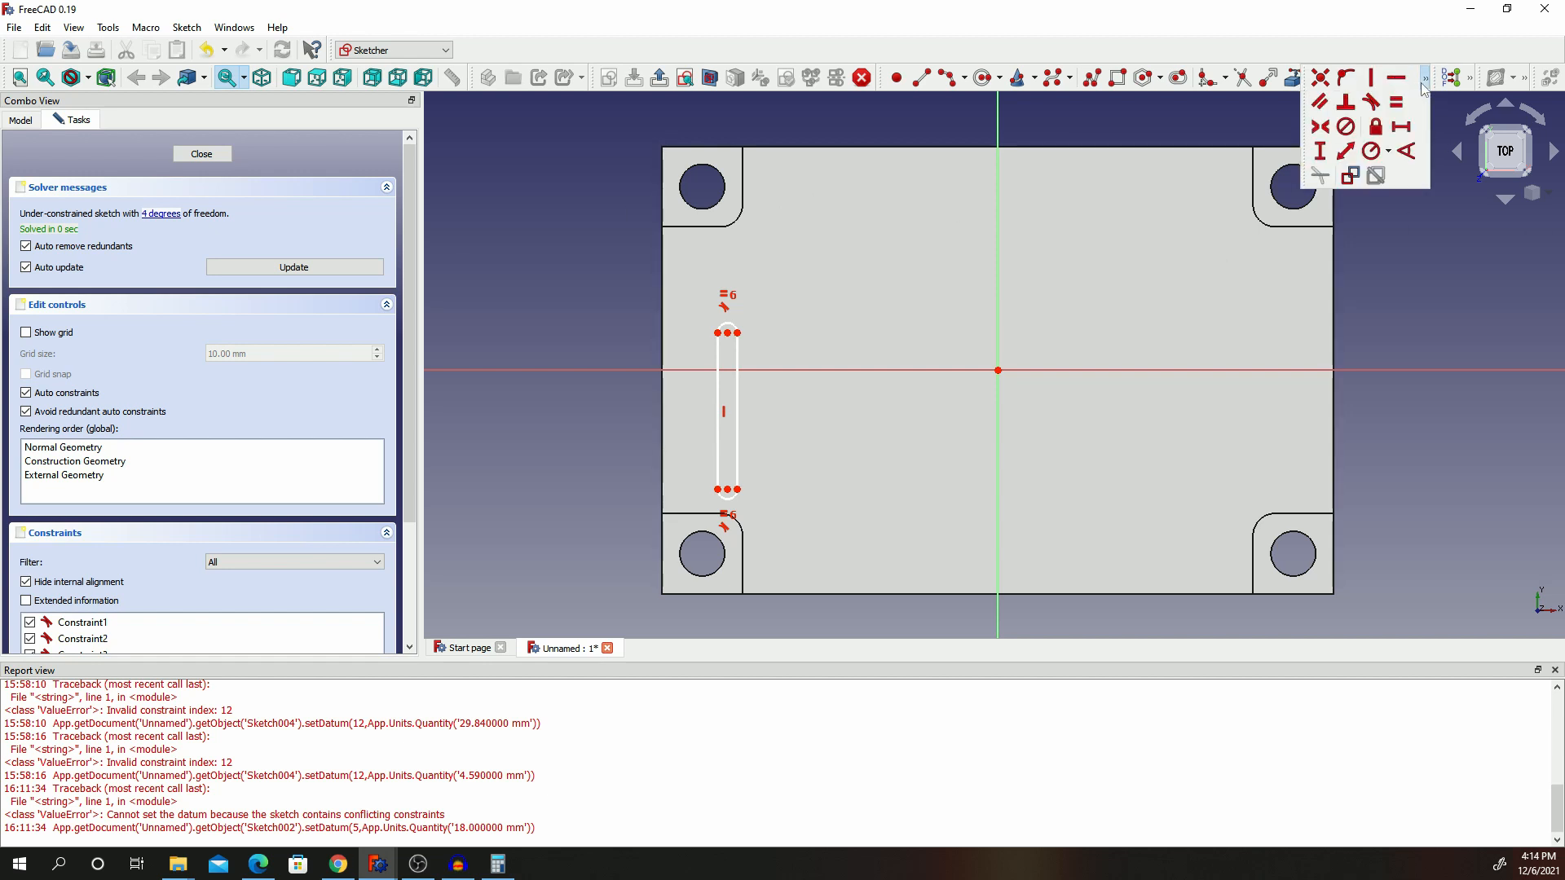
click(1320, 152)
click(737, 424)
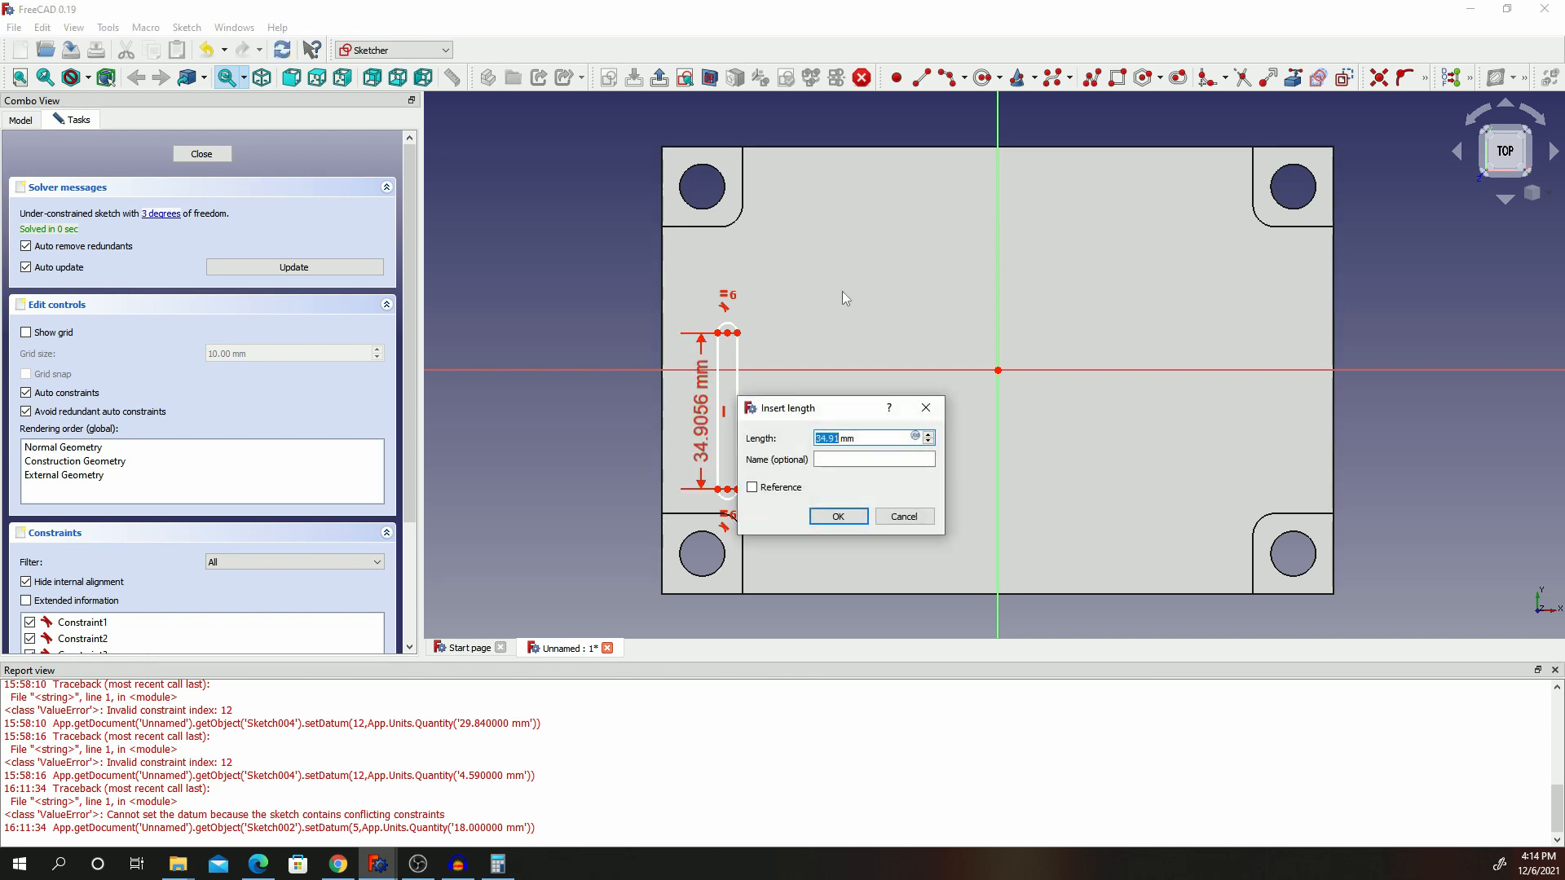
text(50)
click(836, 516)
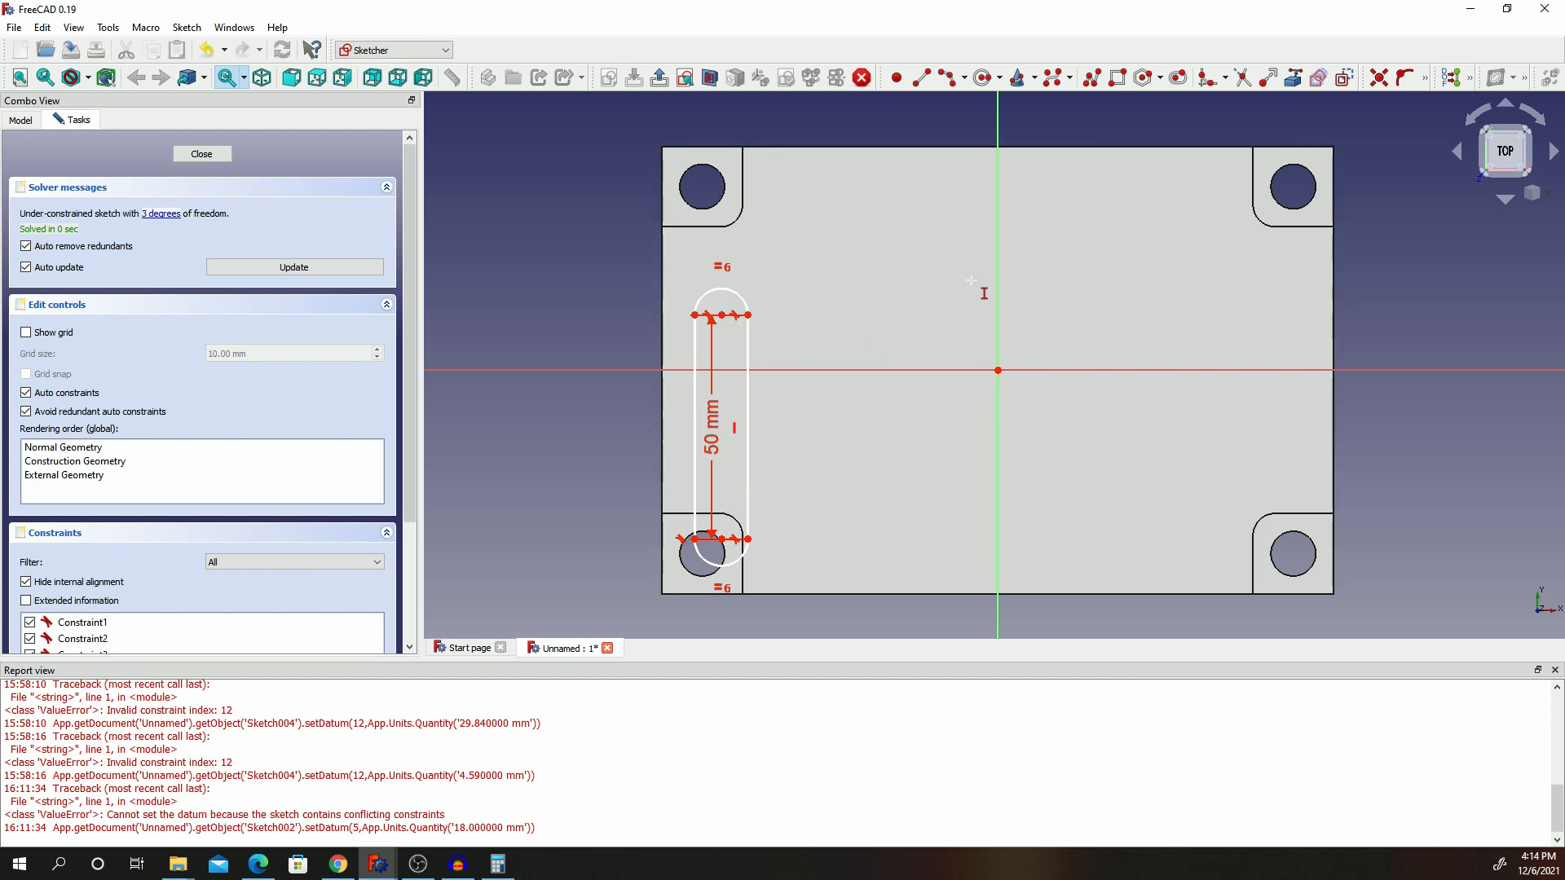
Constrain the slot's upper inner endpoint 25 mm vertically from the origin, and move both vertical dimensions outside the block's left edge.
right_click(1418, 148)
click(1424, 77)
click(1425, 78)
click(1321, 152)
click(998, 370)
click(748, 315)
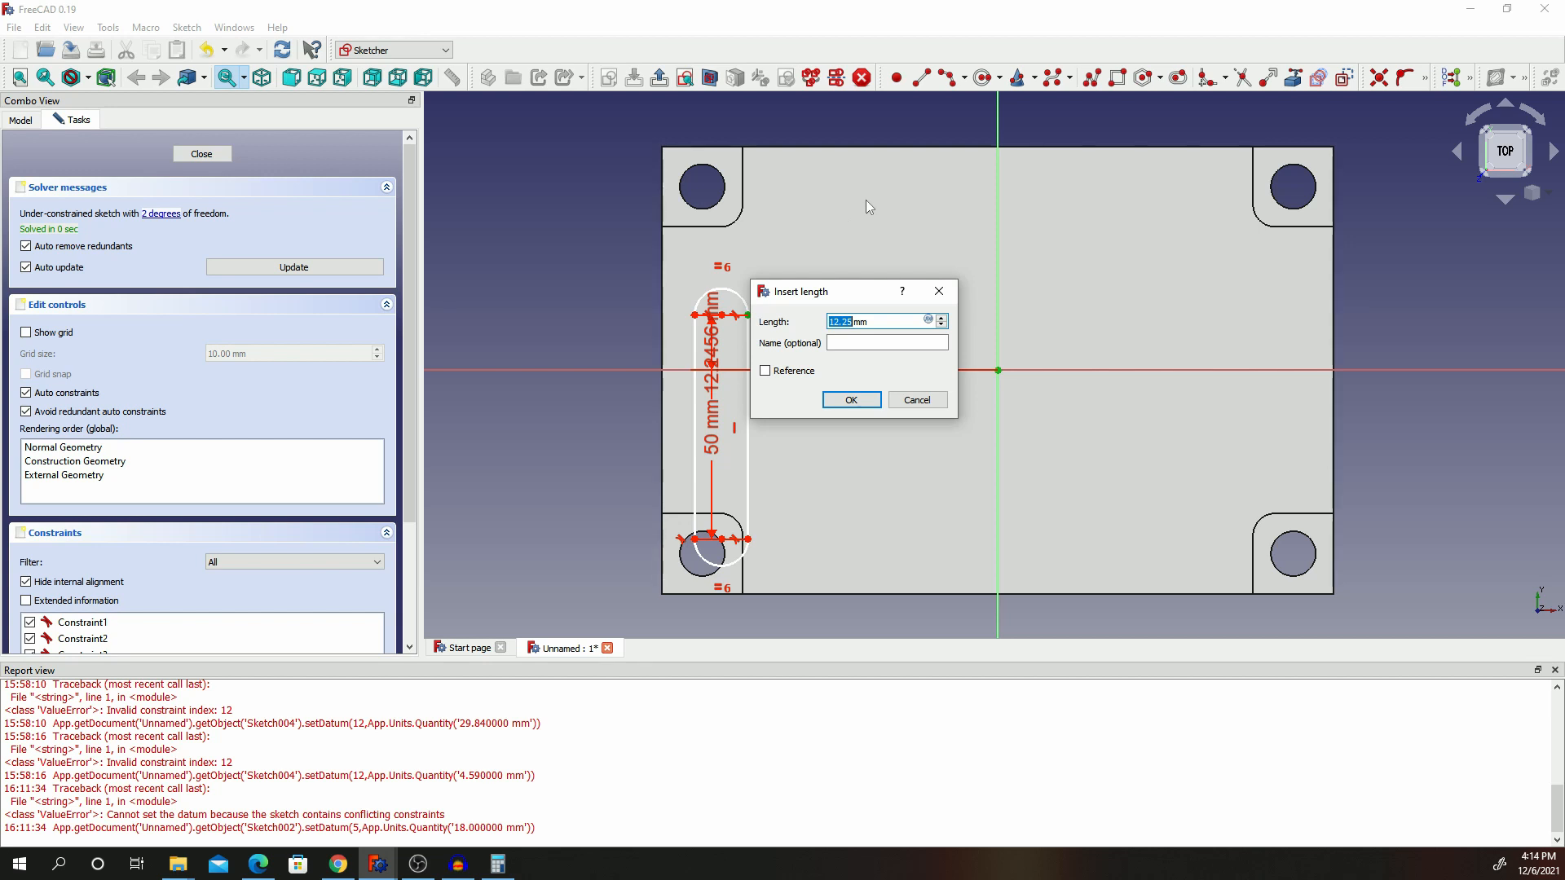
text(25)
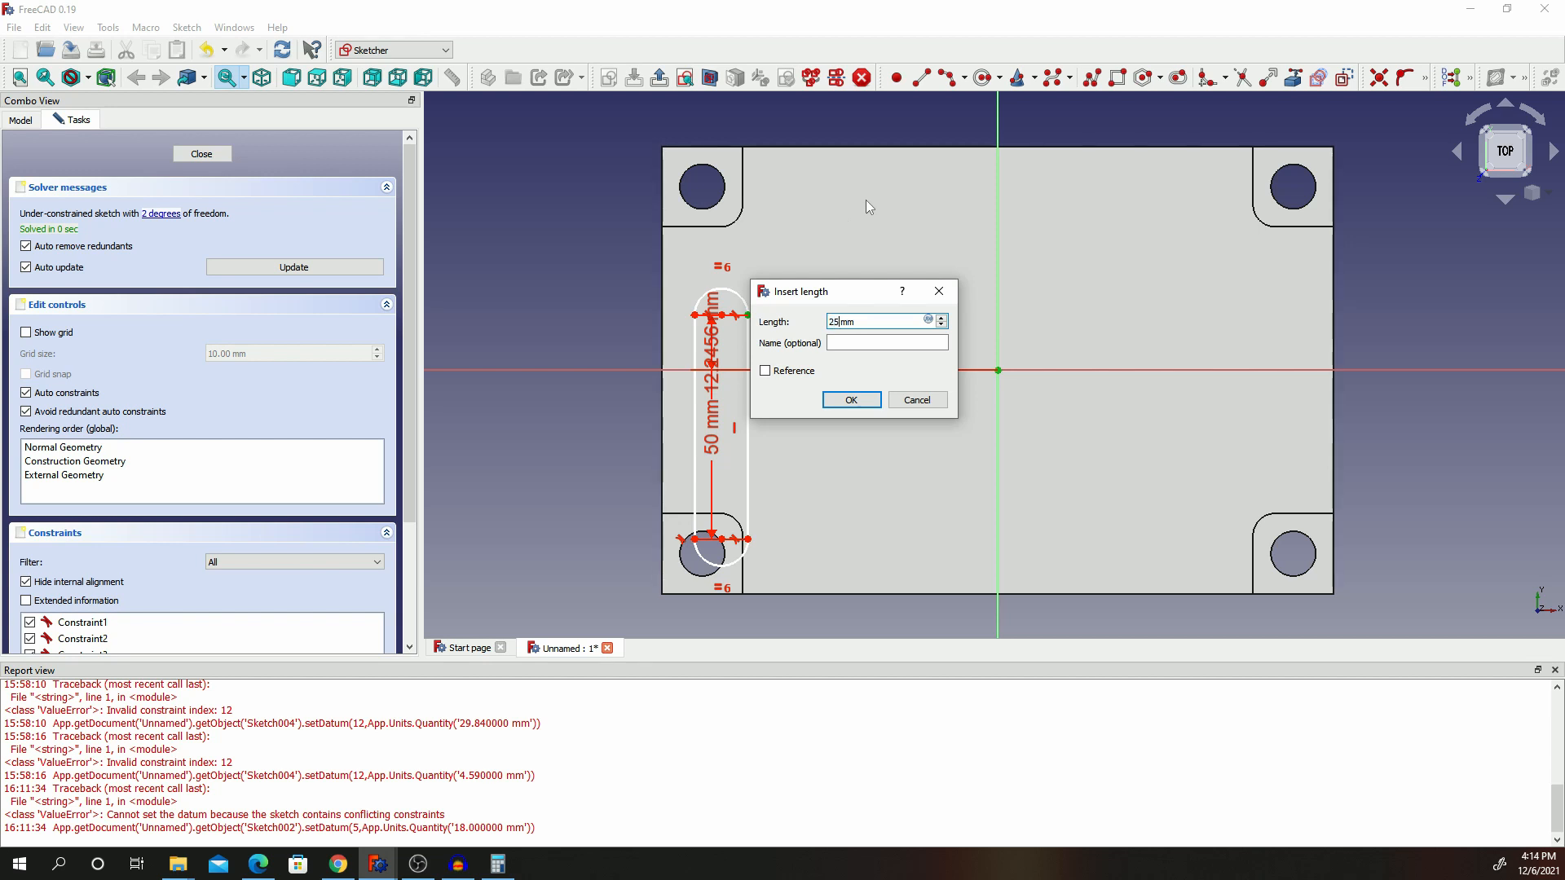
click(851, 400)
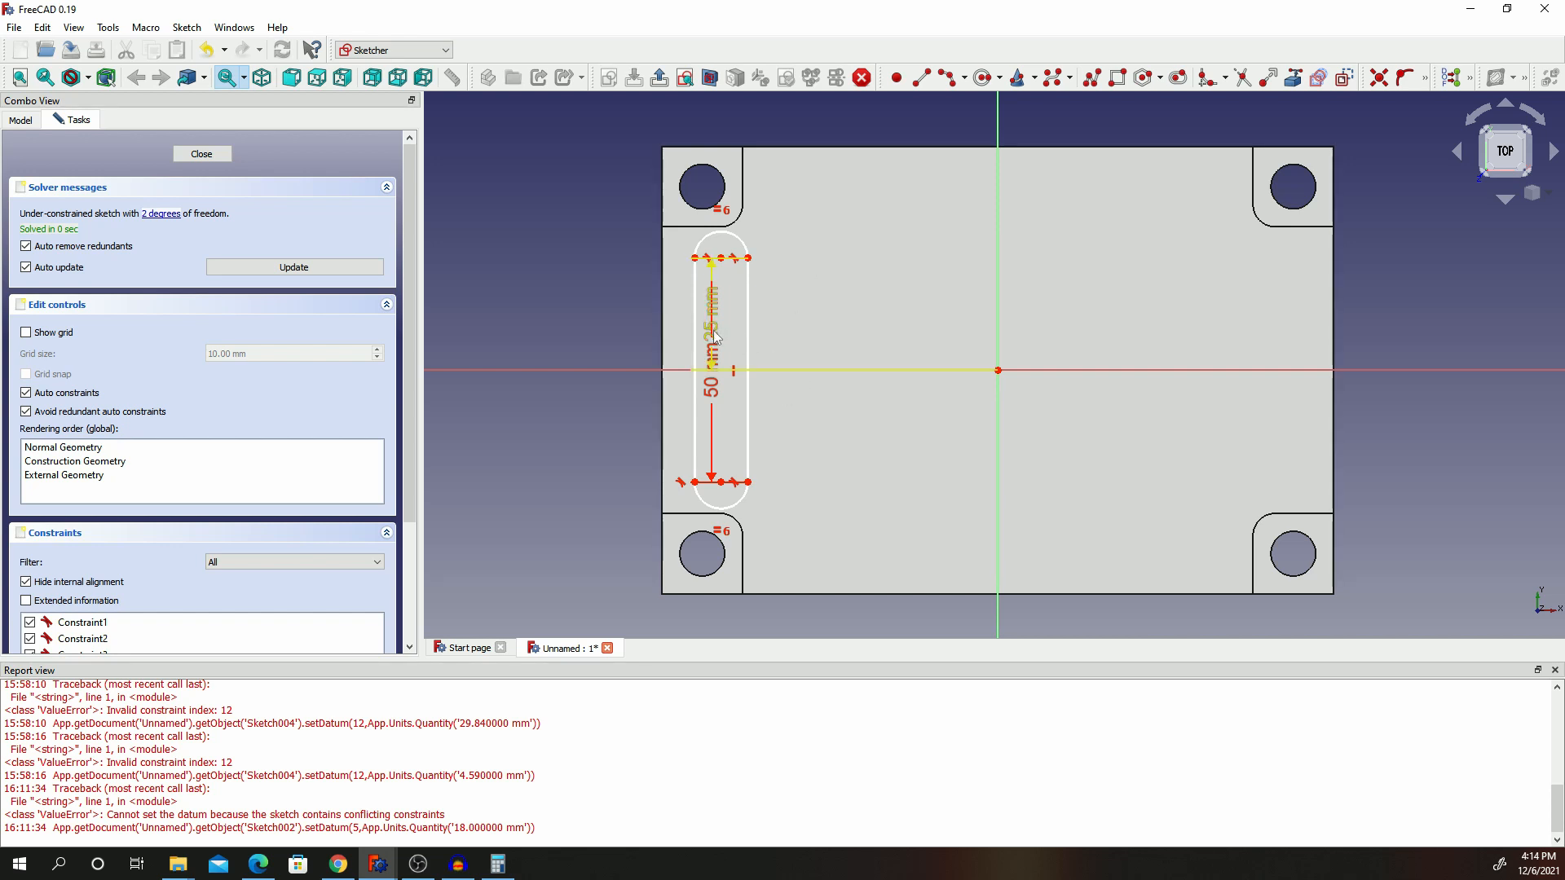
drag(713, 335, 543, 339)
drag(715, 424, 622, 398)
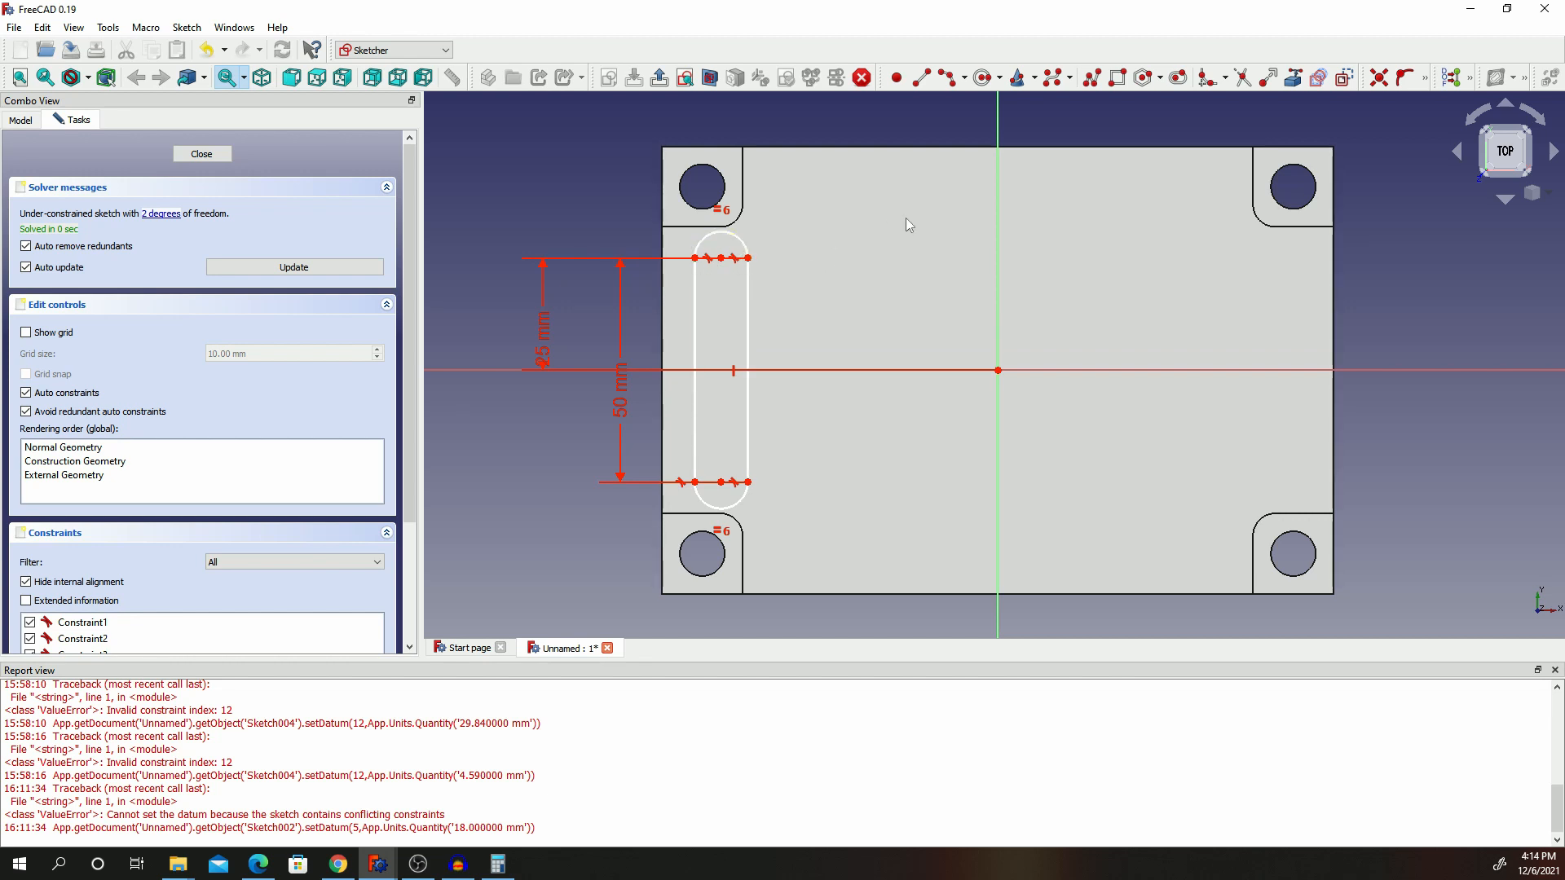
Constrain the slot's width to 8 mm between its two lower endpoints and place the dimension below the block.
click(1427, 82)
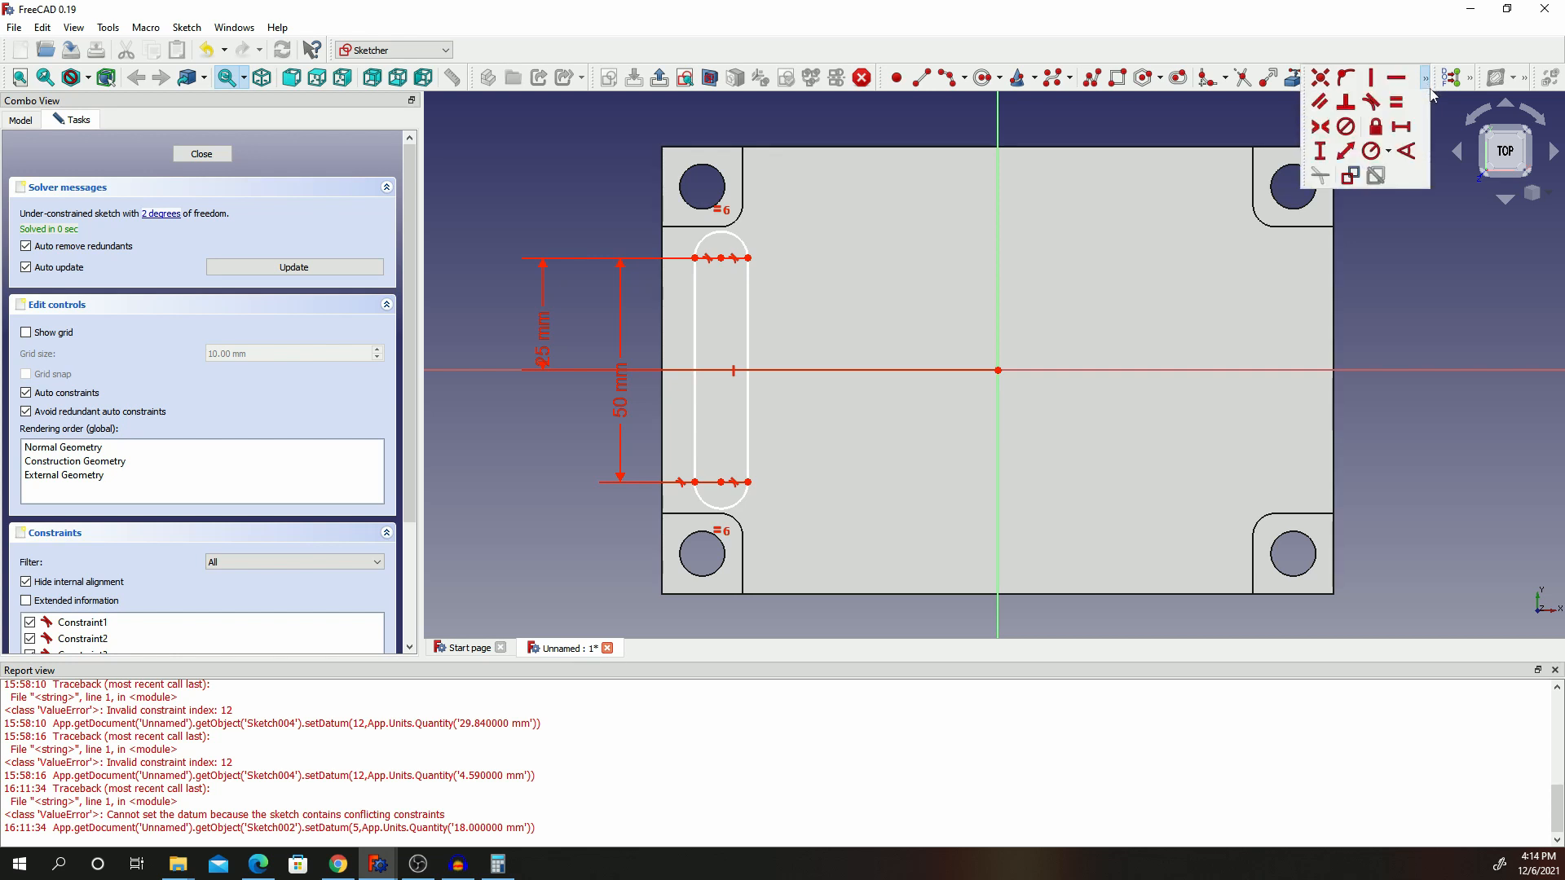
click(1402, 127)
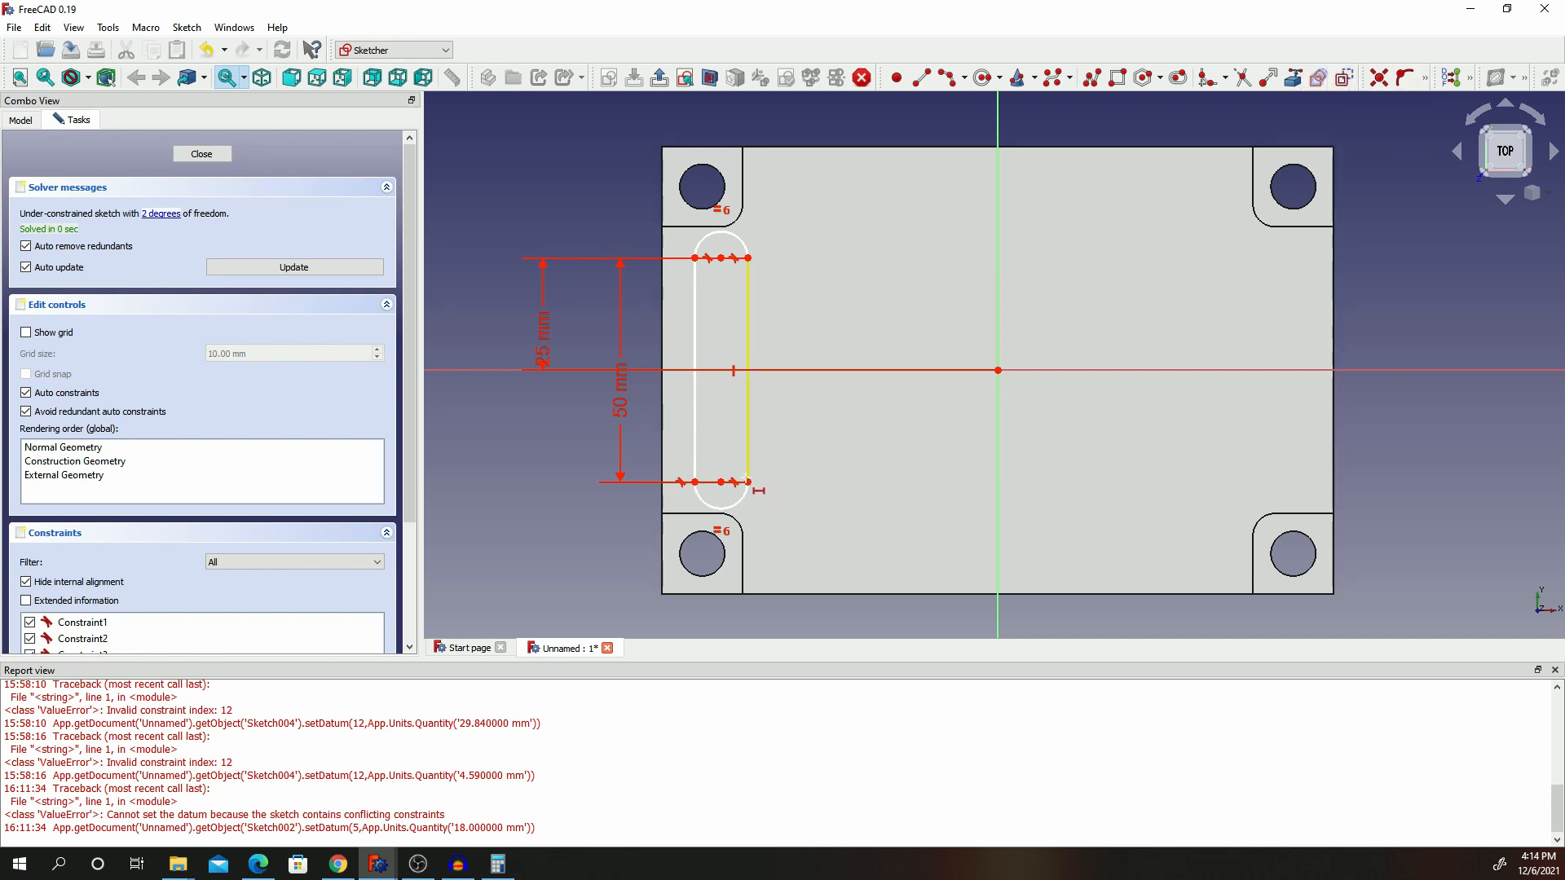
click(748, 482)
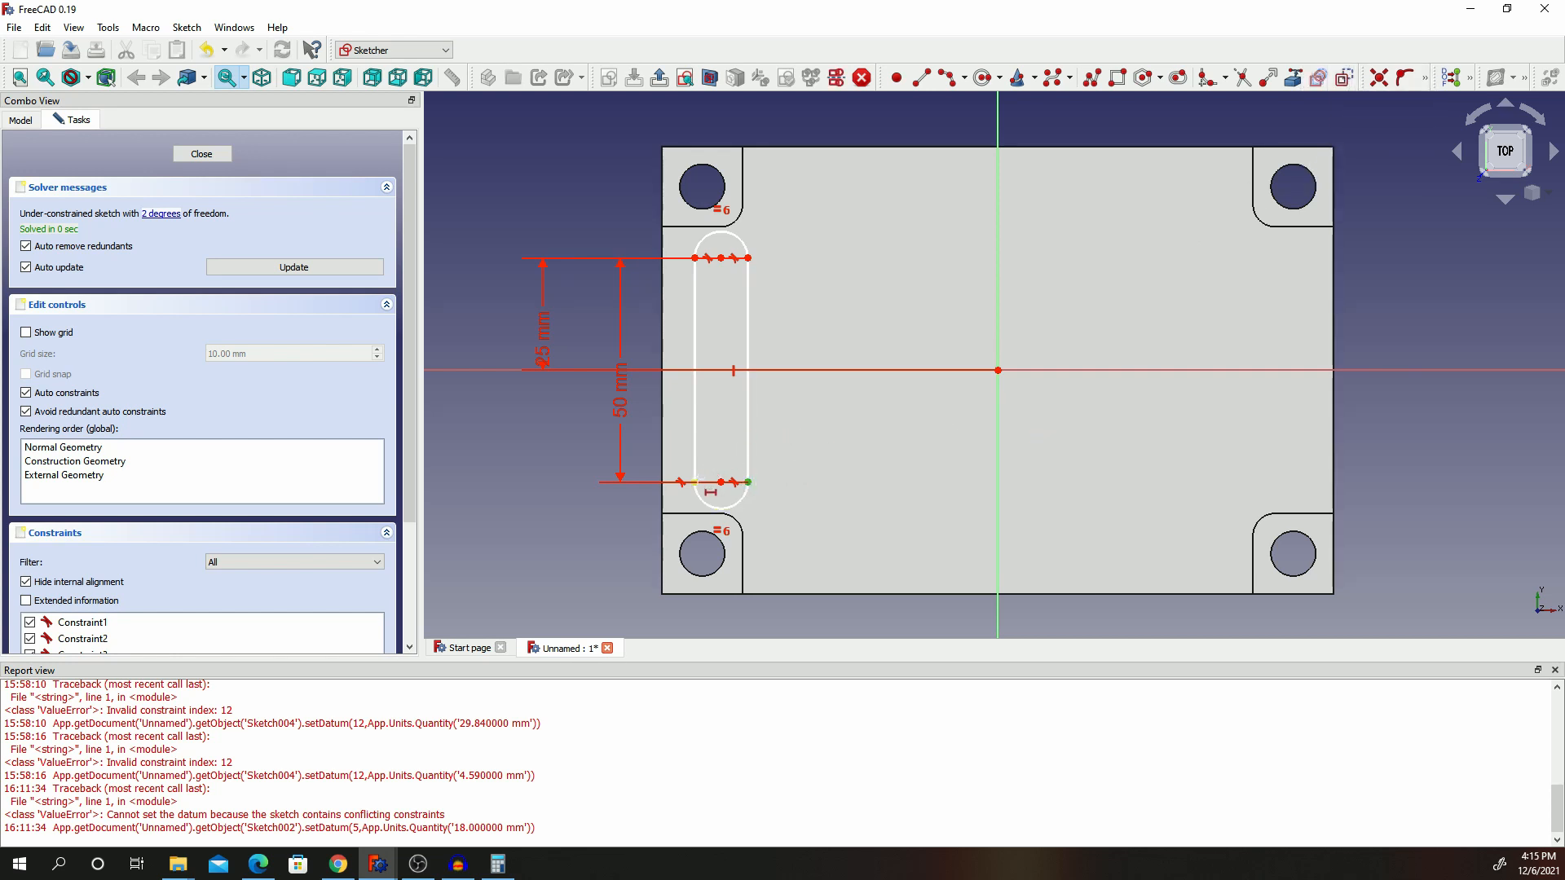
click(695, 482)
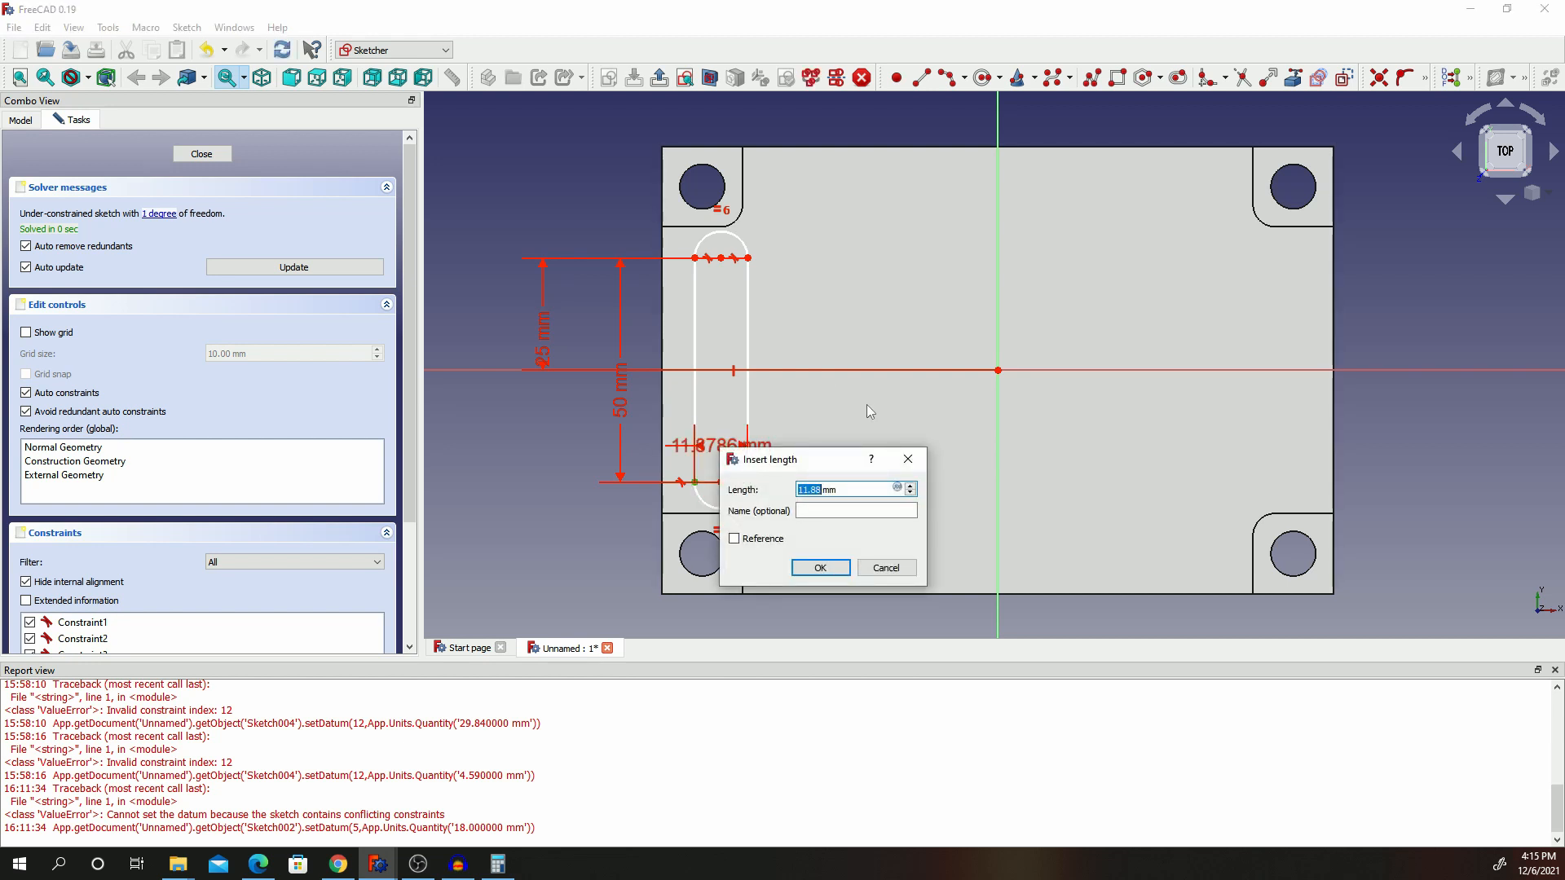
text(8)
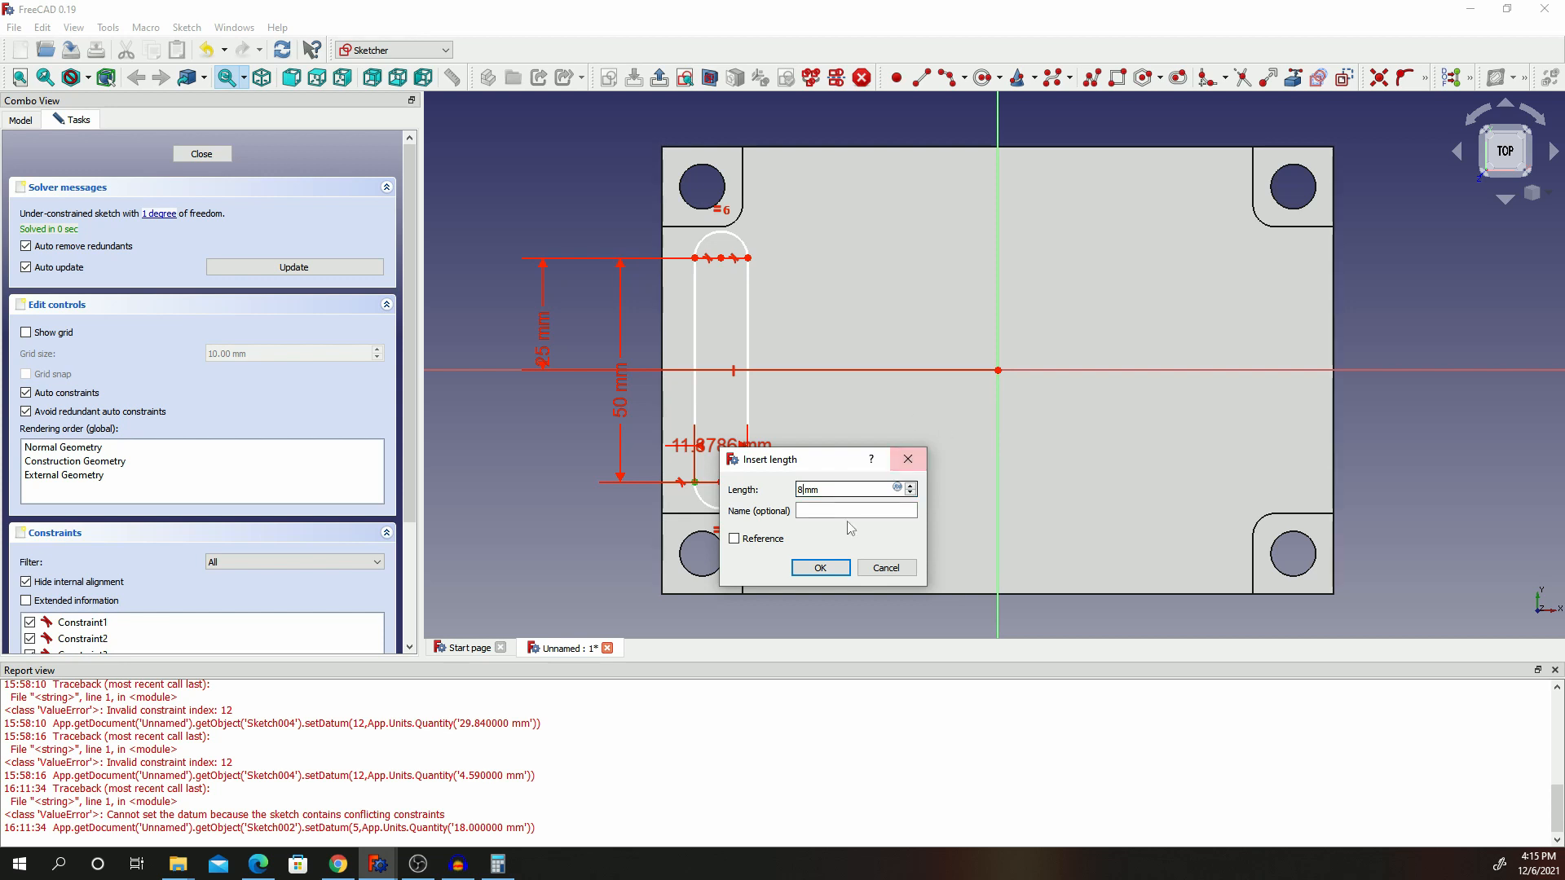
click(820, 568)
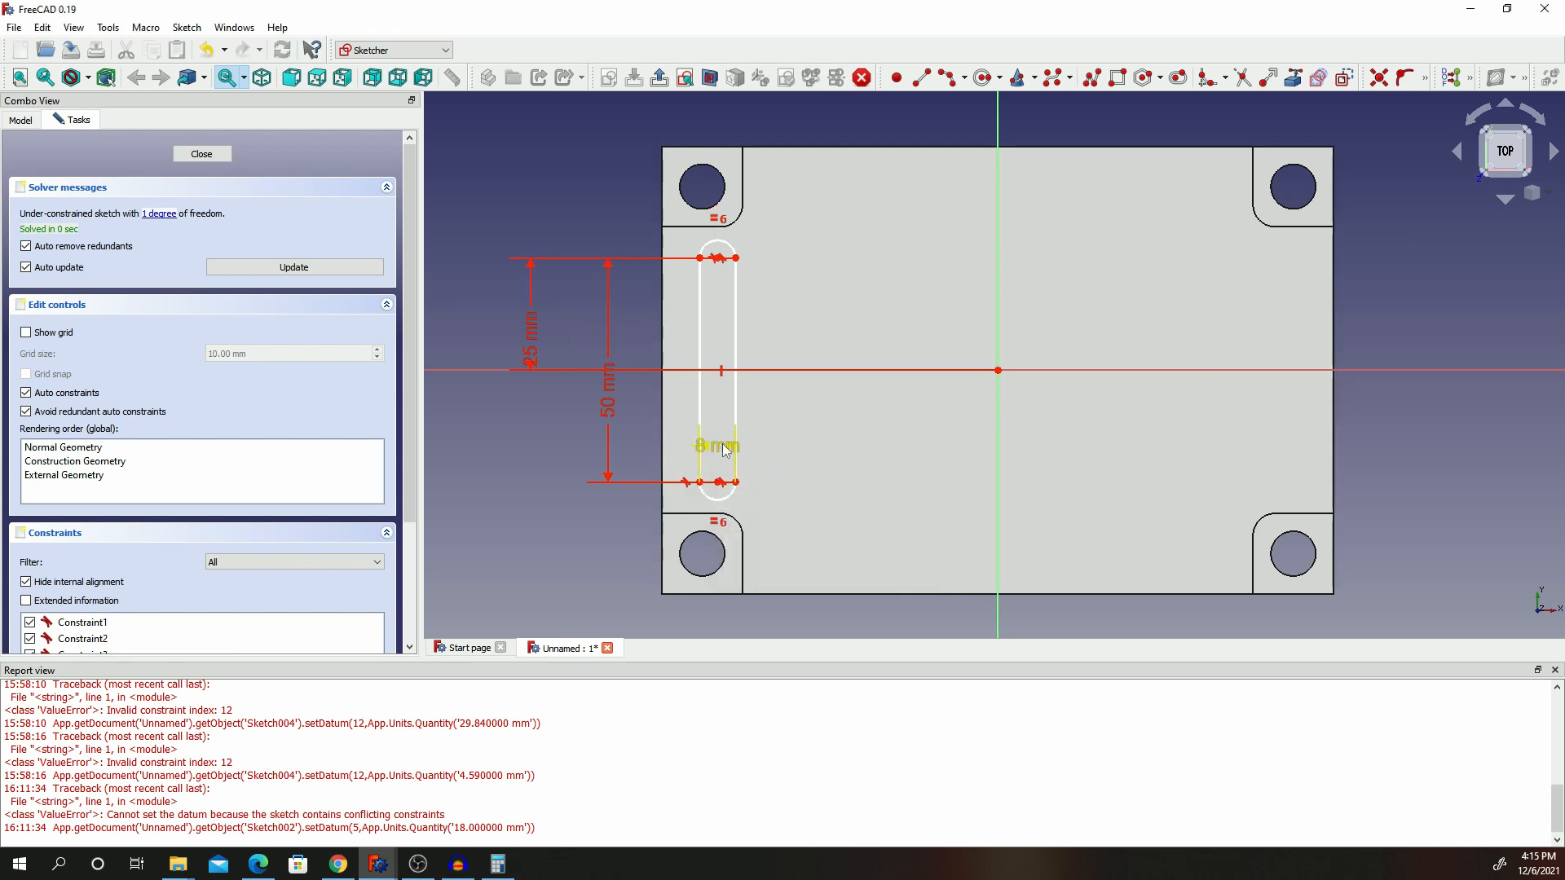
drag(717, 446, 788, 633)
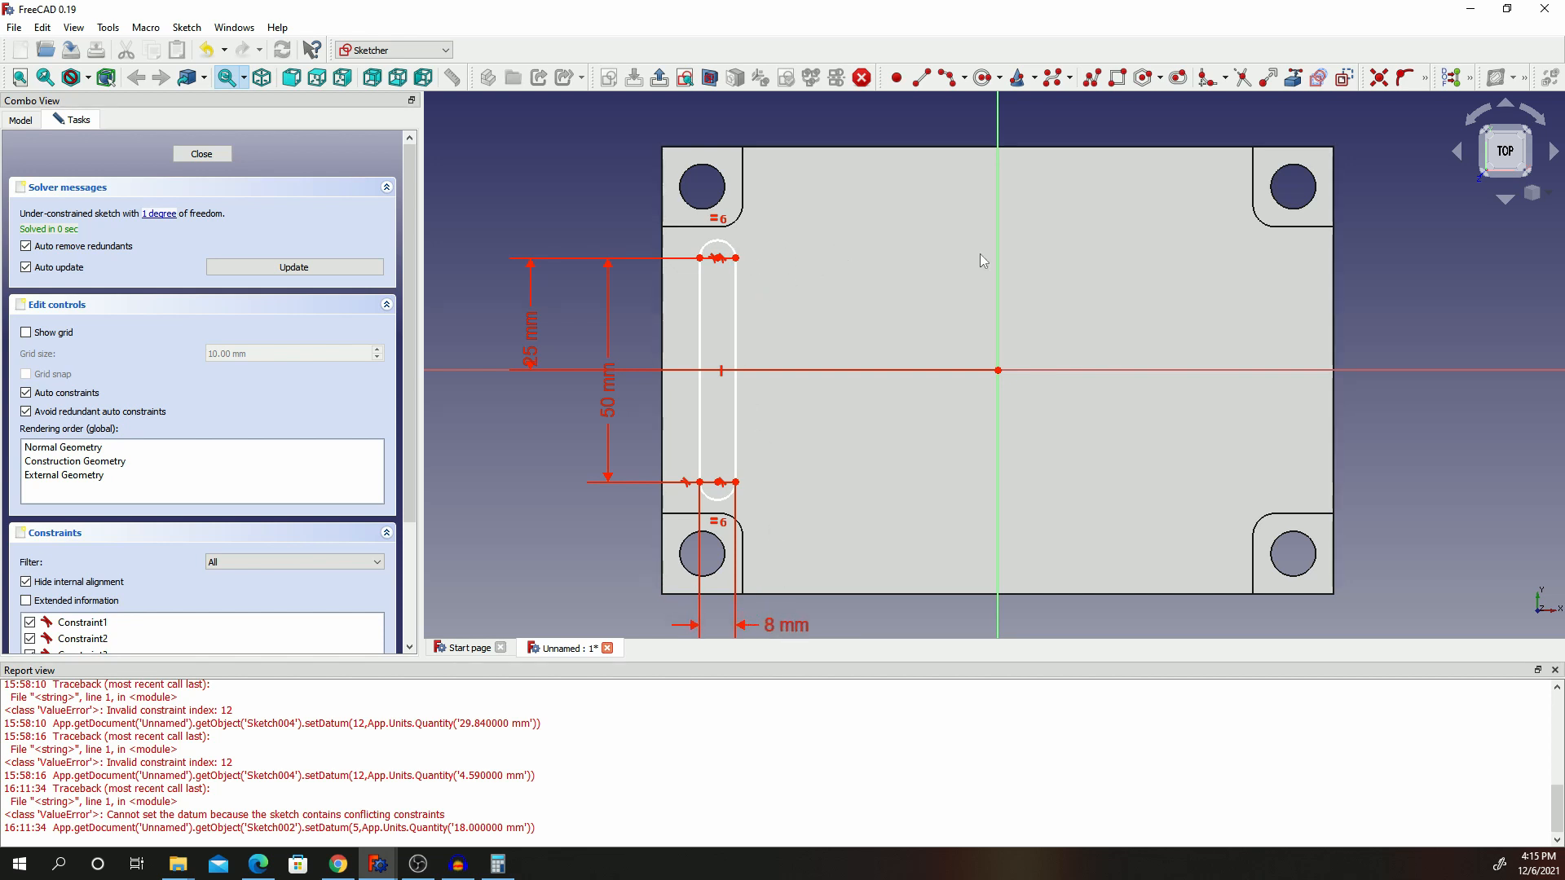
Constrain the horizontal distance from the origin to the centre of the slot's upper arc to 66 mm.
click(1424, 78)
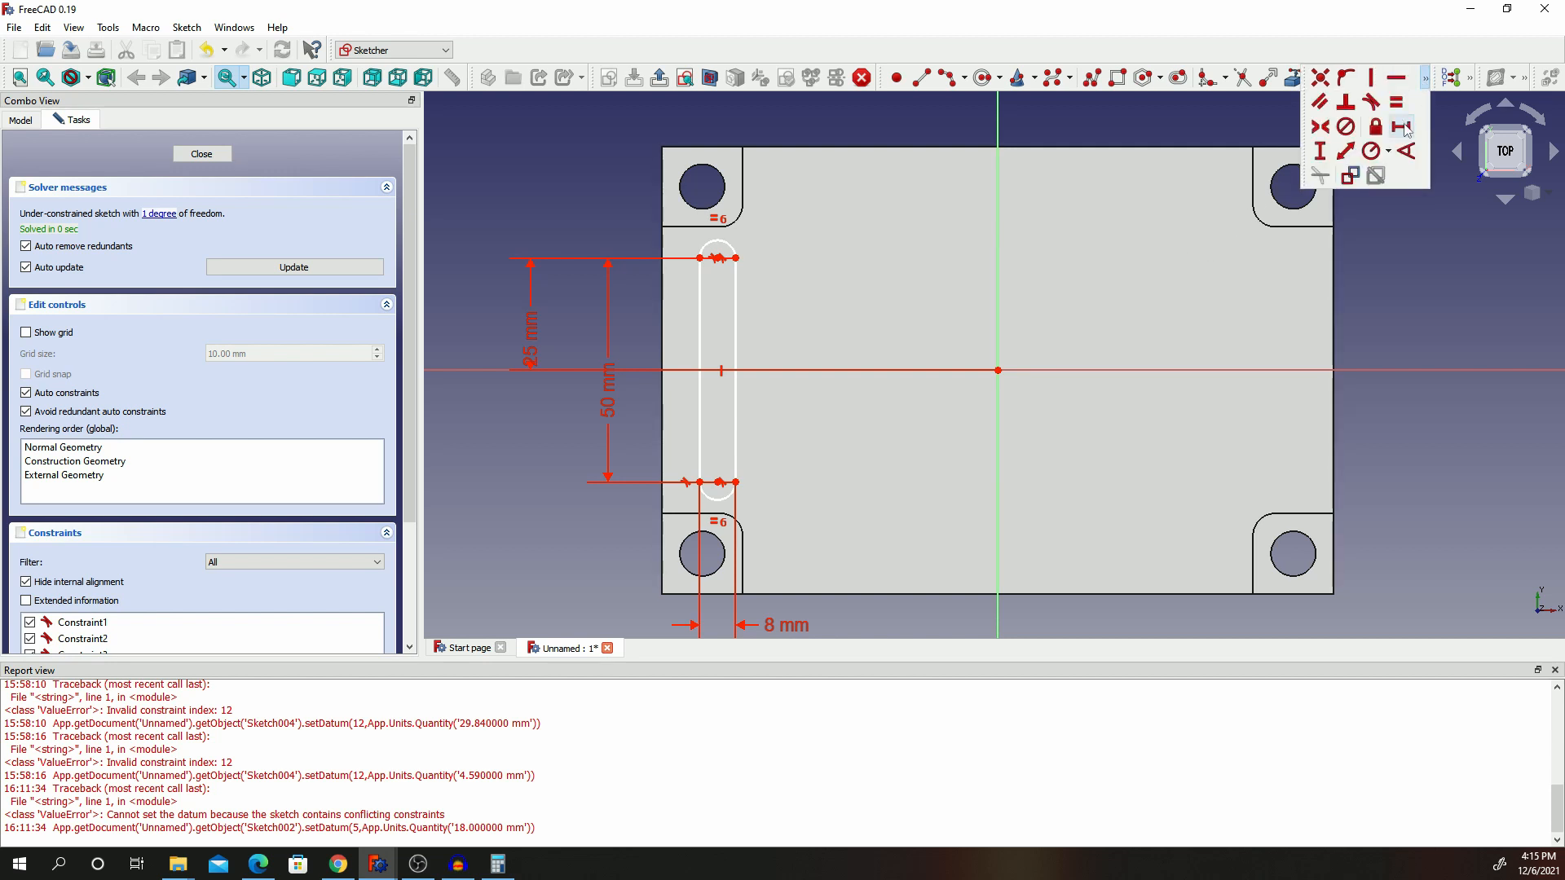
scroll(741, 244, up, 3)
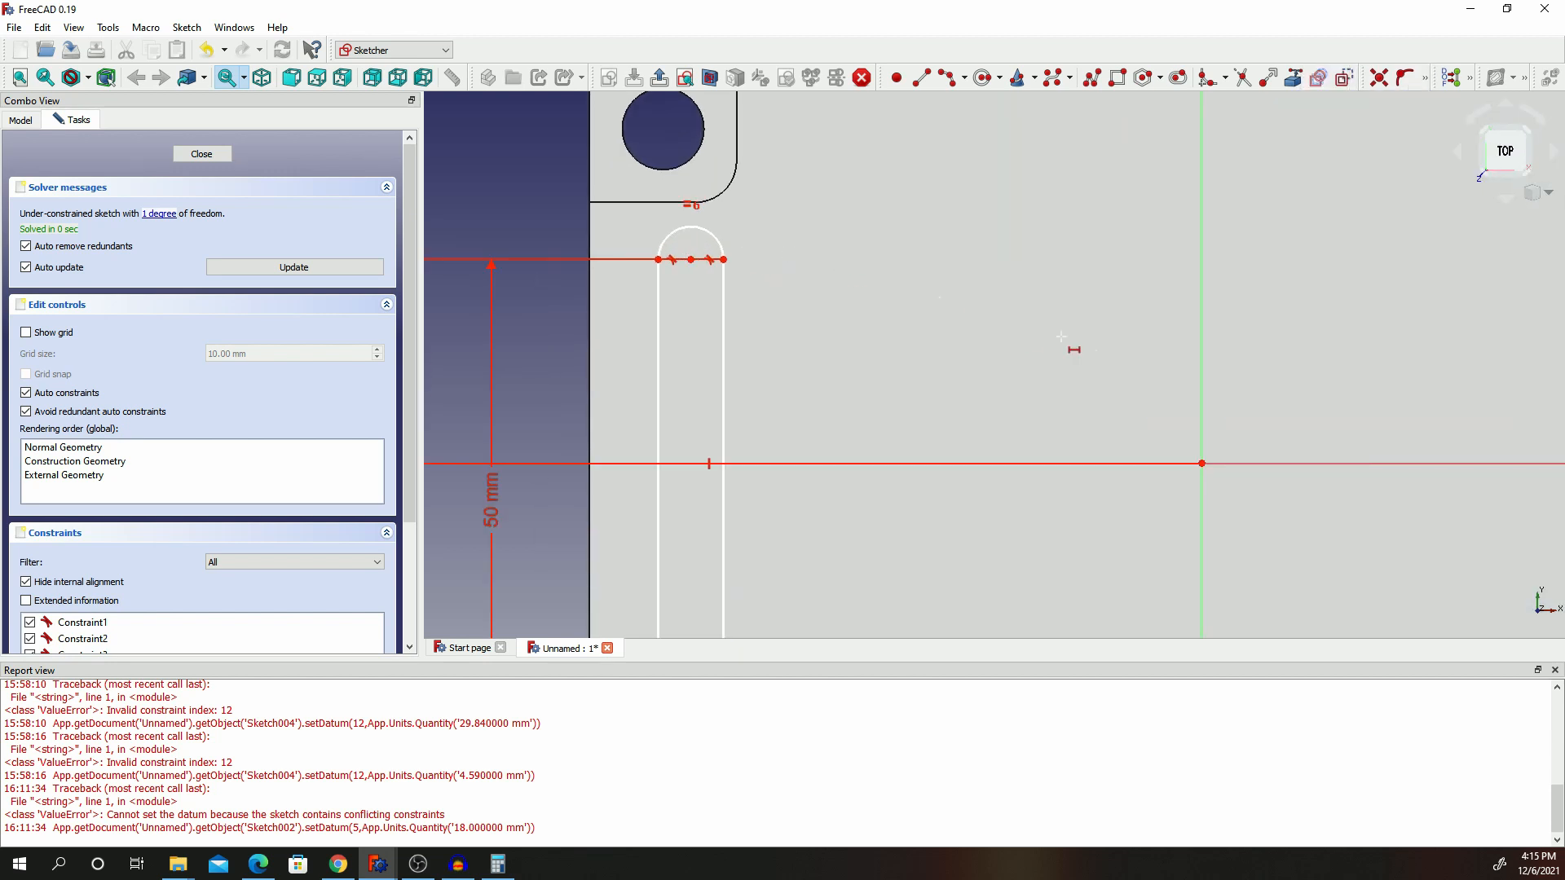
click(1202, 464)
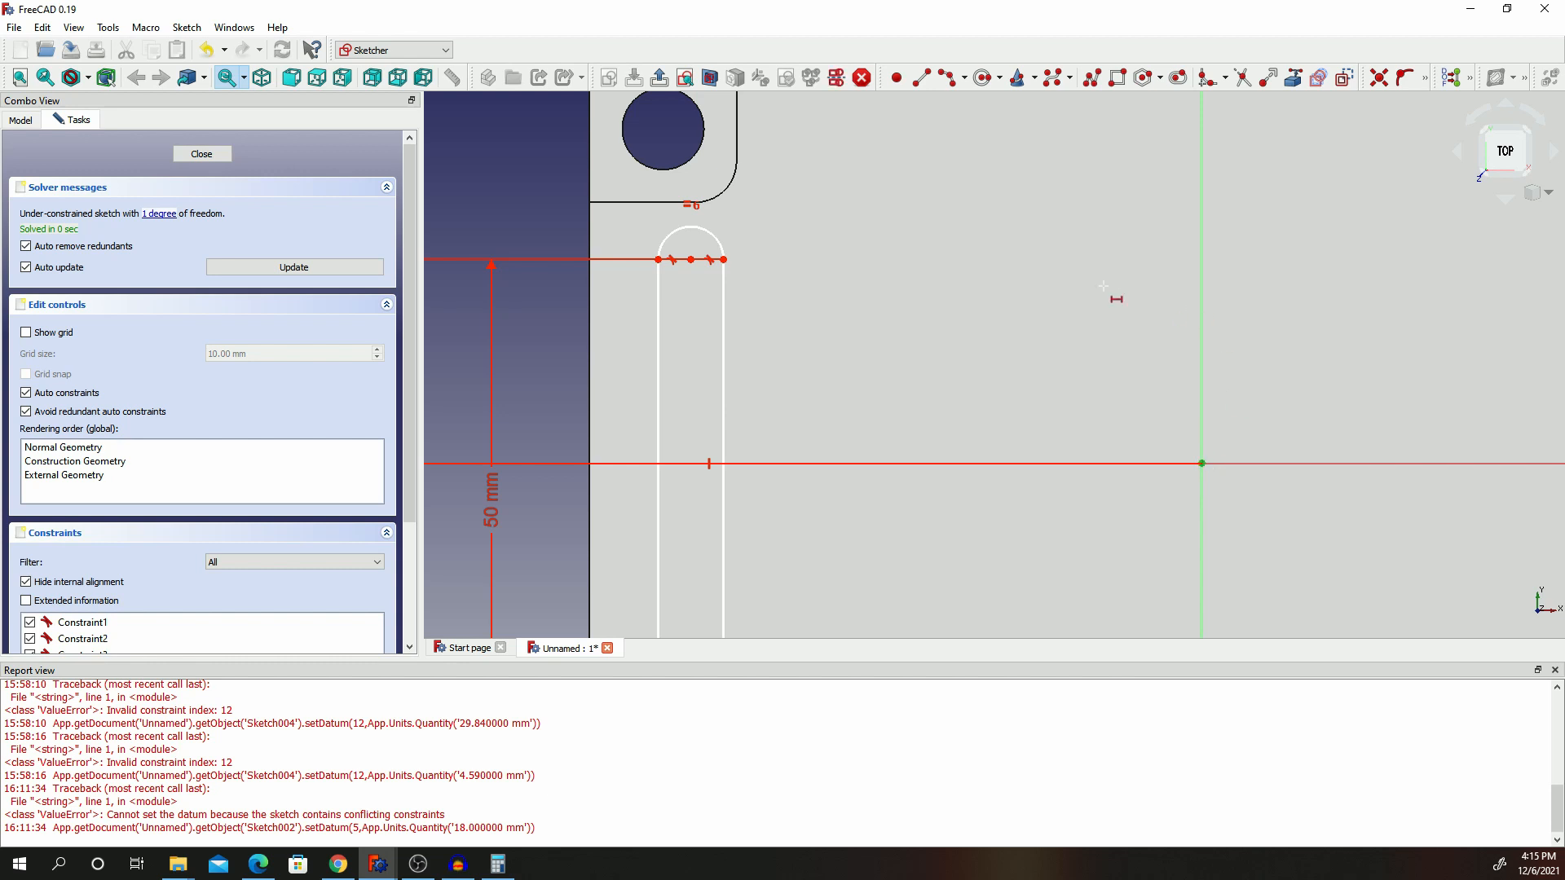
click(691, 259)
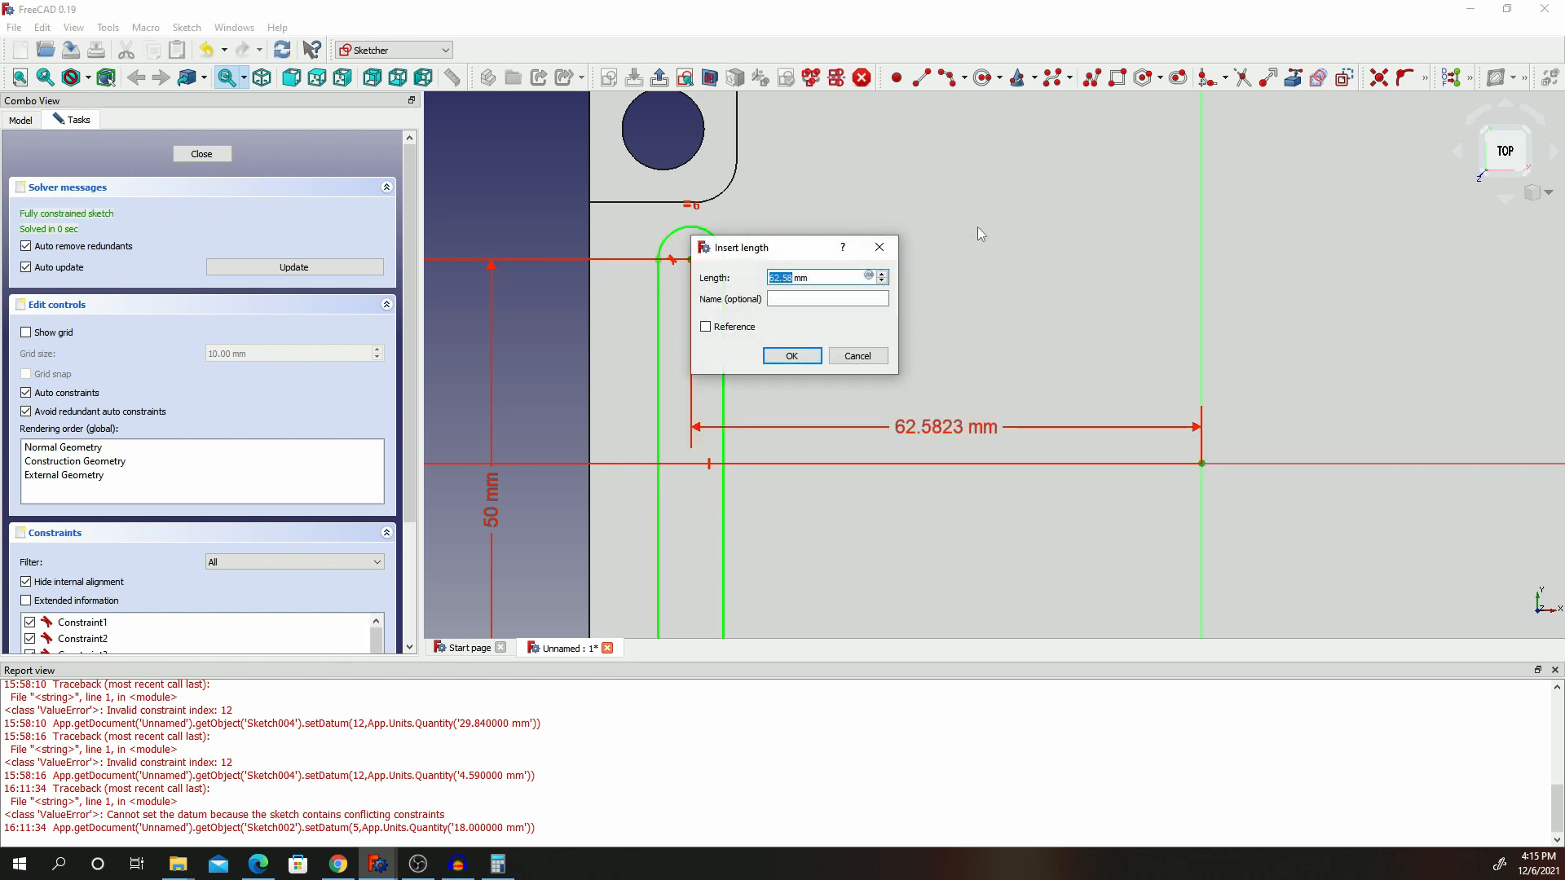
text(66)
click(794, 356)
scroll(815, 335, down, 5)
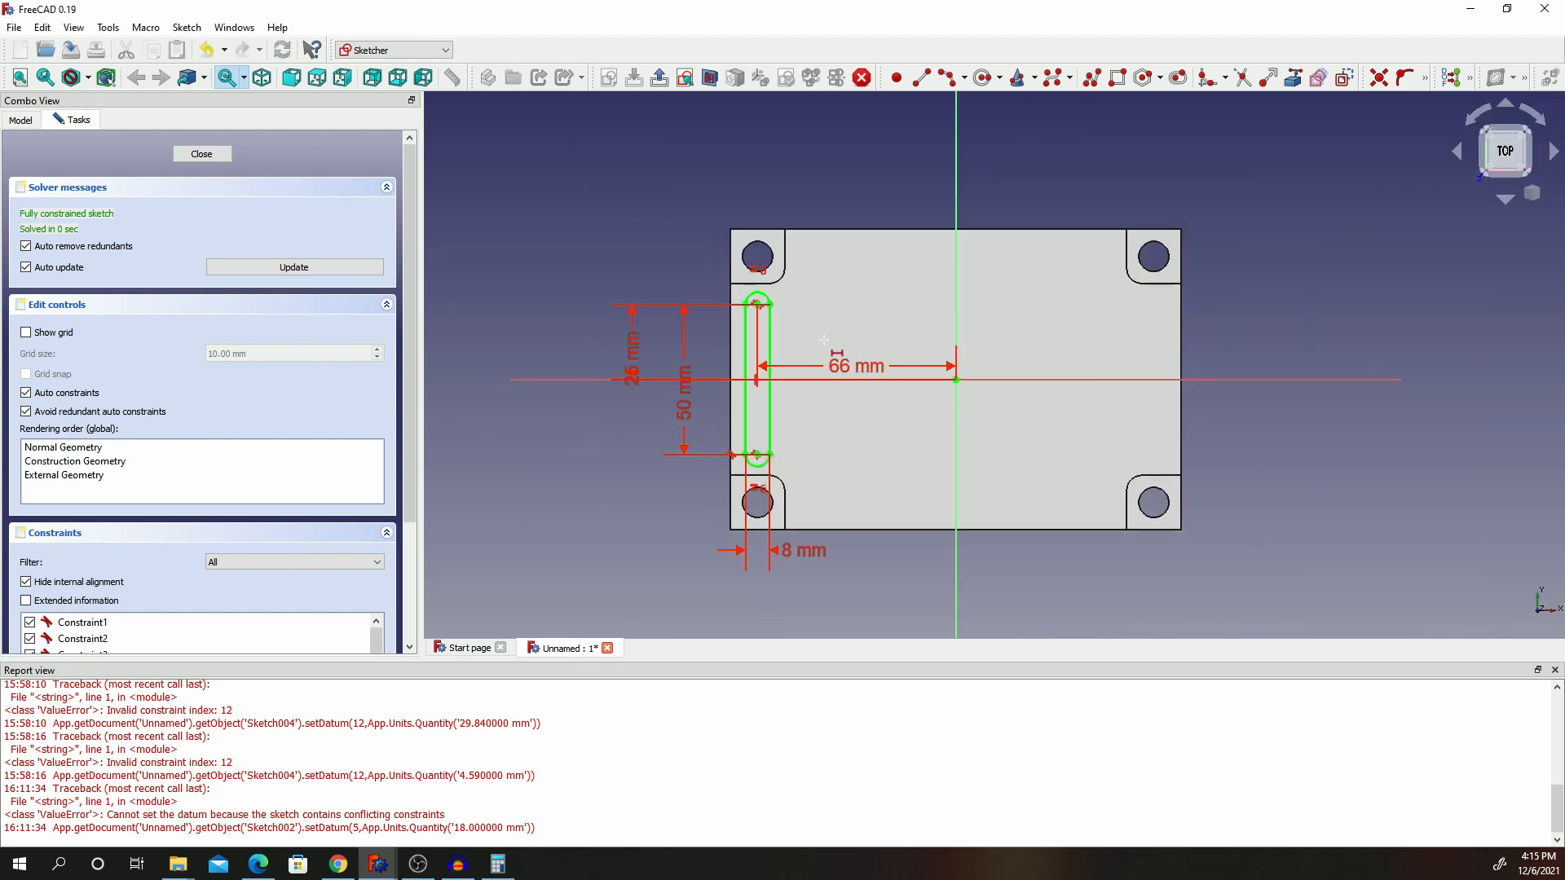
scroll(758, 399, up, 4)
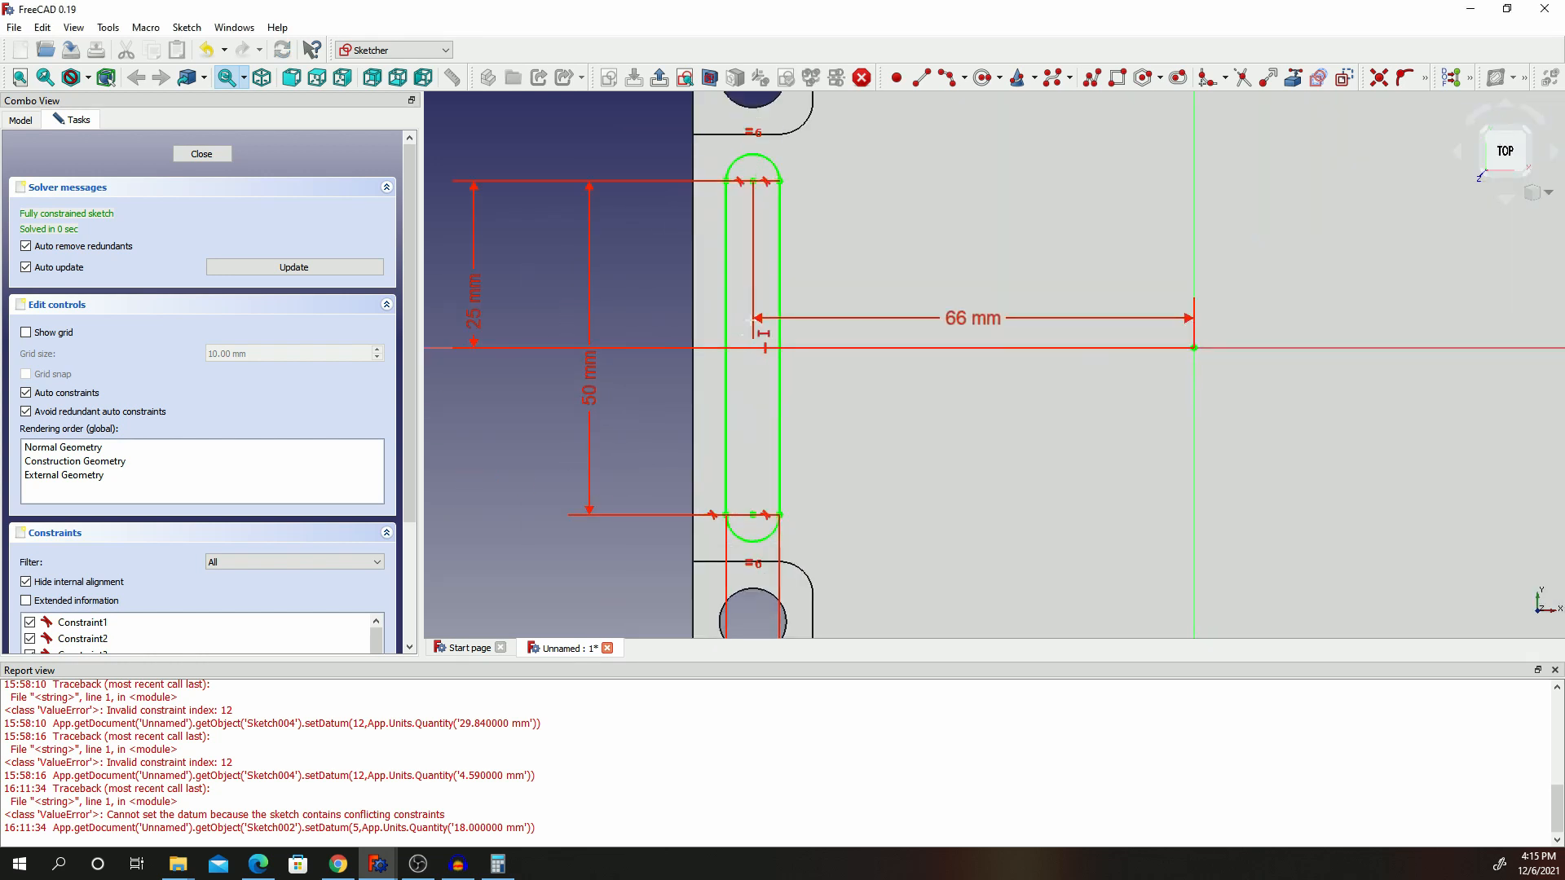
scroll(897, 236, down, 4)
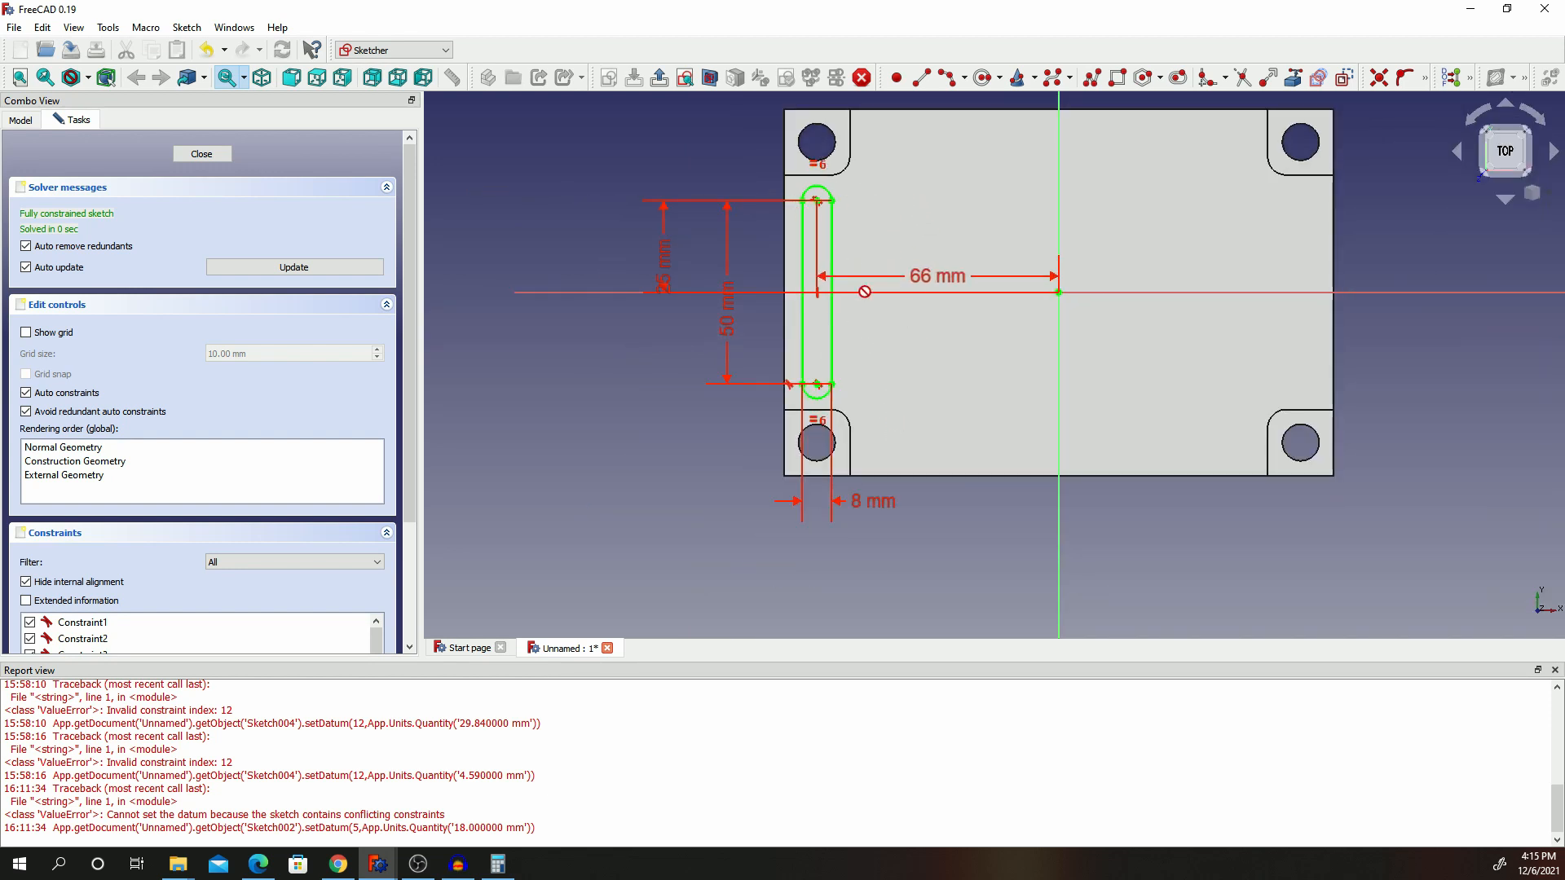
Close the slot sketch and cut it as a pocket 5 mm deep.
click(208, 153)
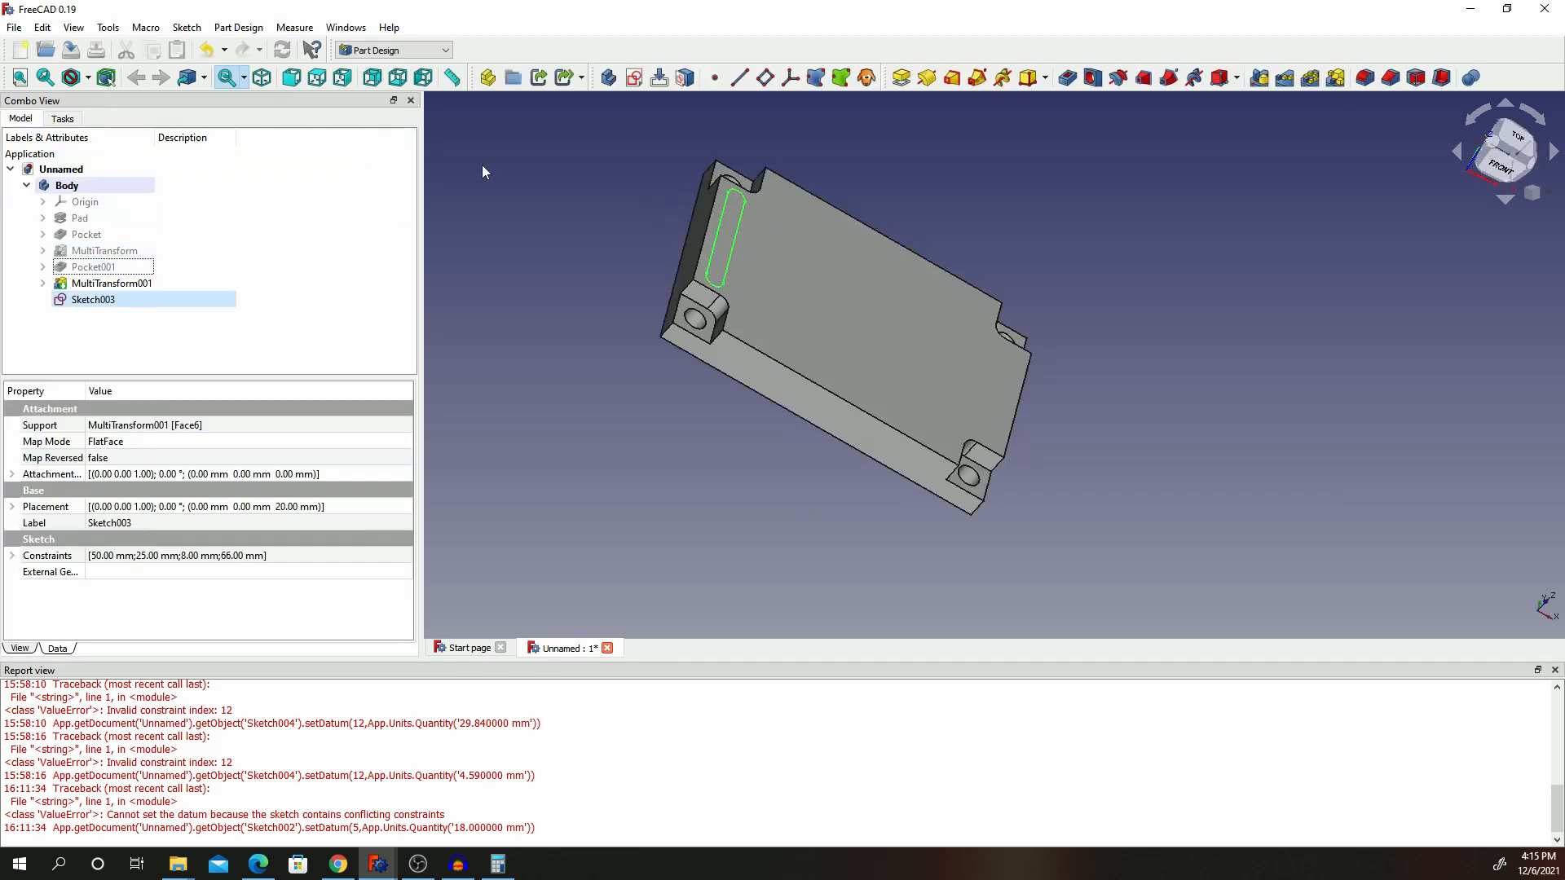
click(1068, 78)
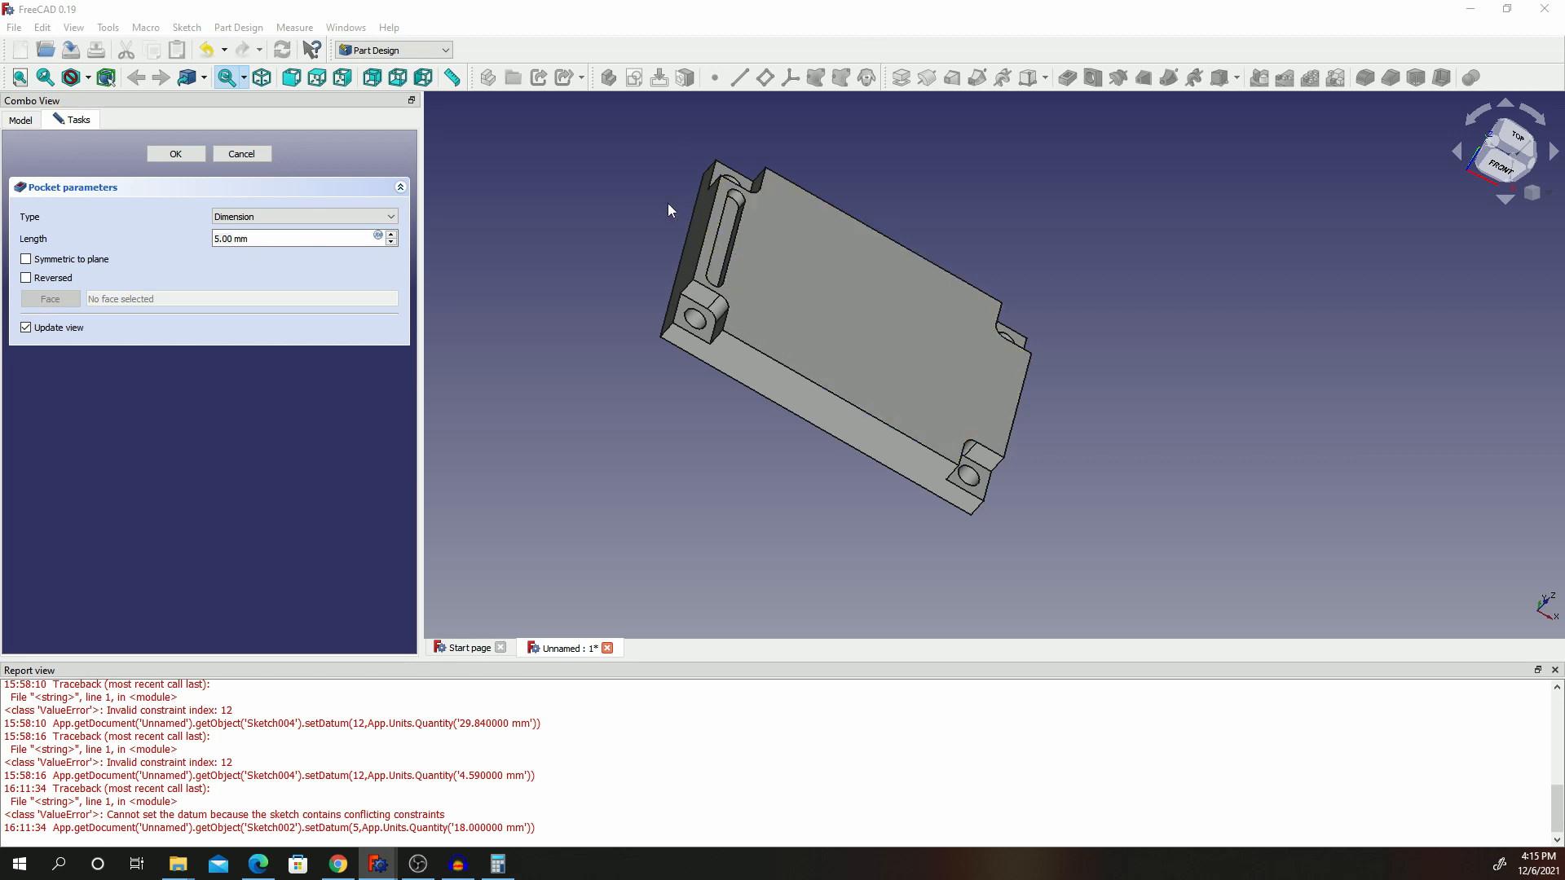
scroll(636, 179, up, 2)
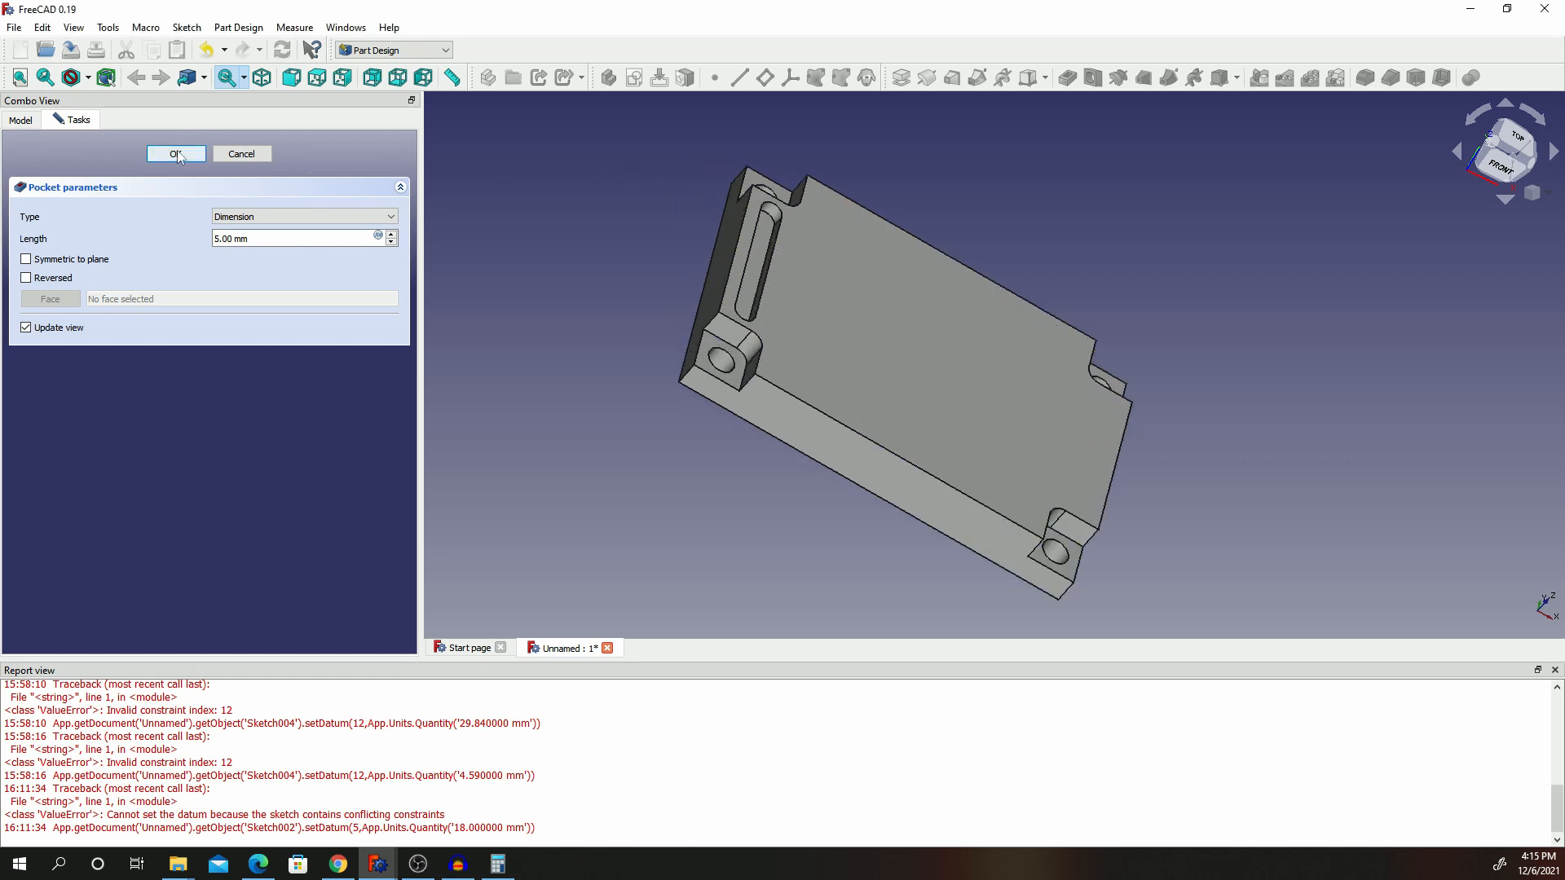
click(176, 154)
Mirror the slot pocket about the vertical sketch axis to the opposite side of the block.
click(94, 300)
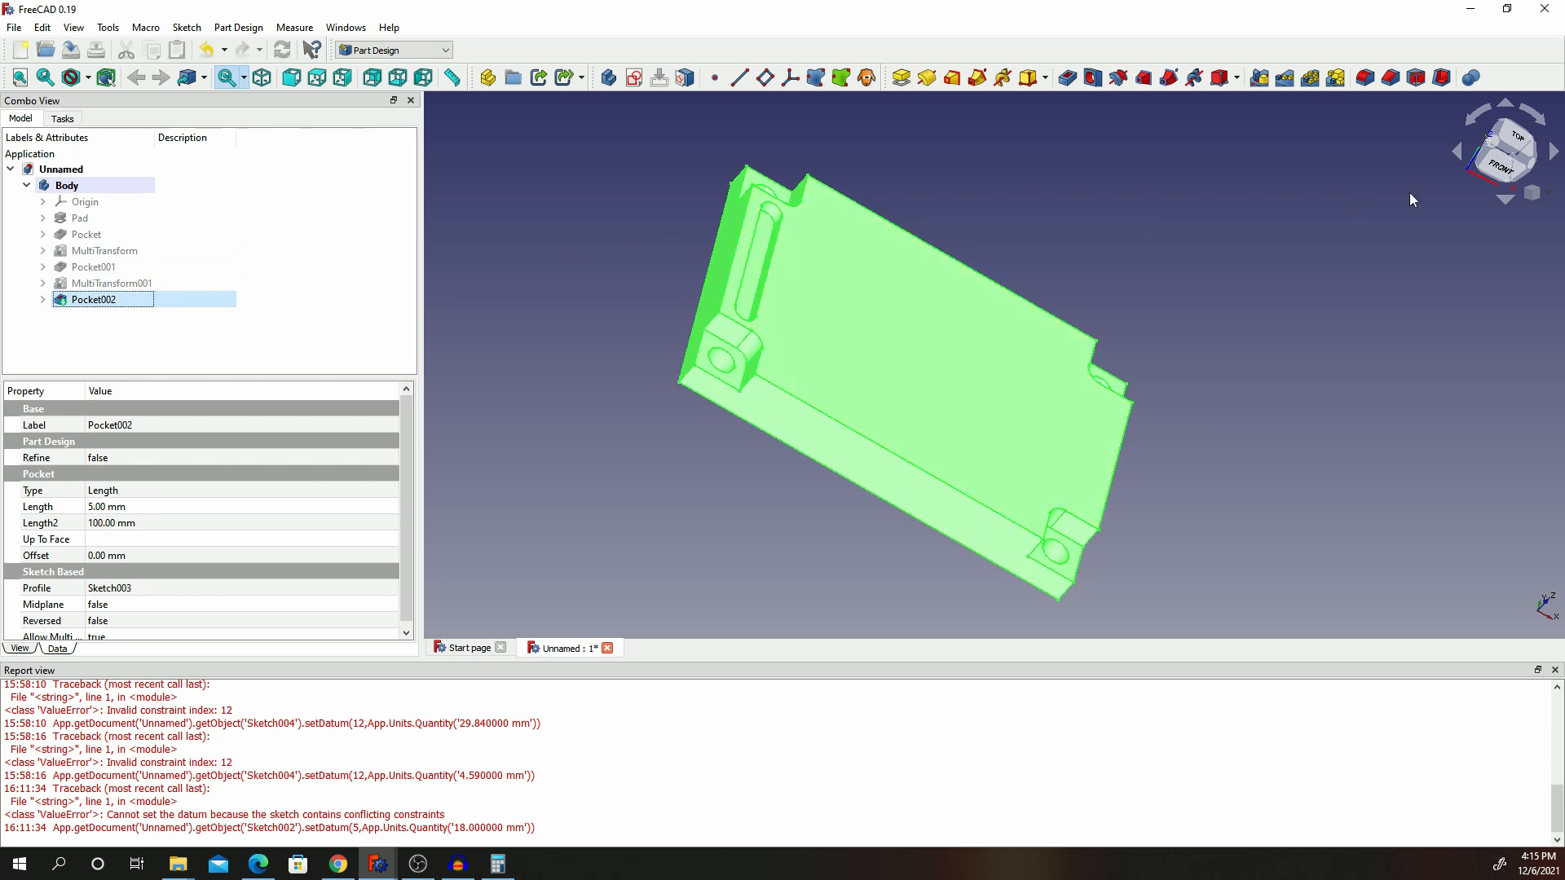
click(1259, 78)
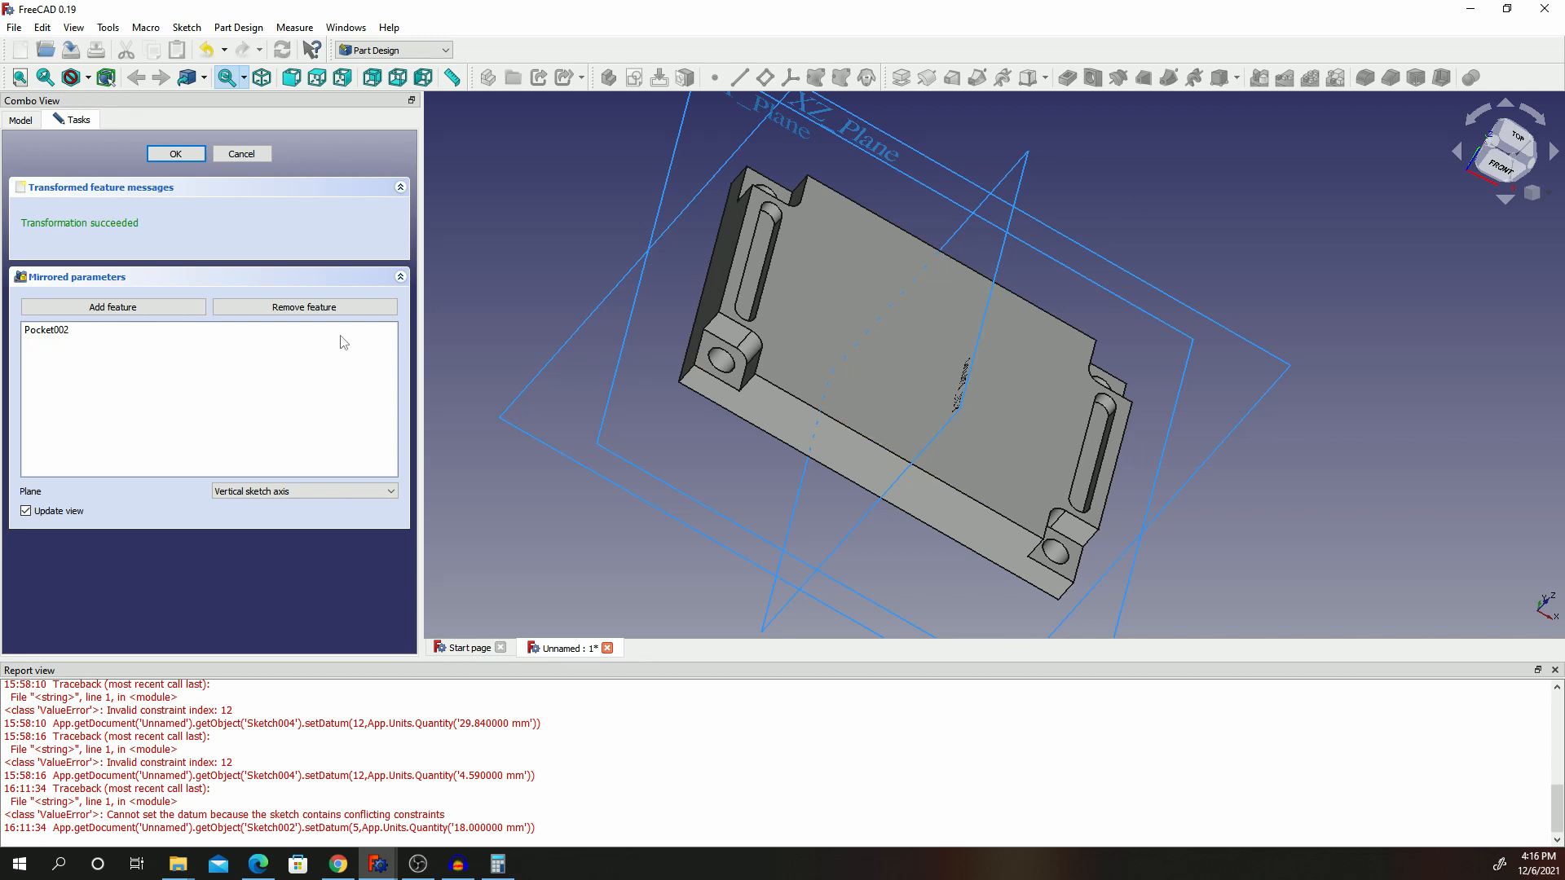
click(176, 154)
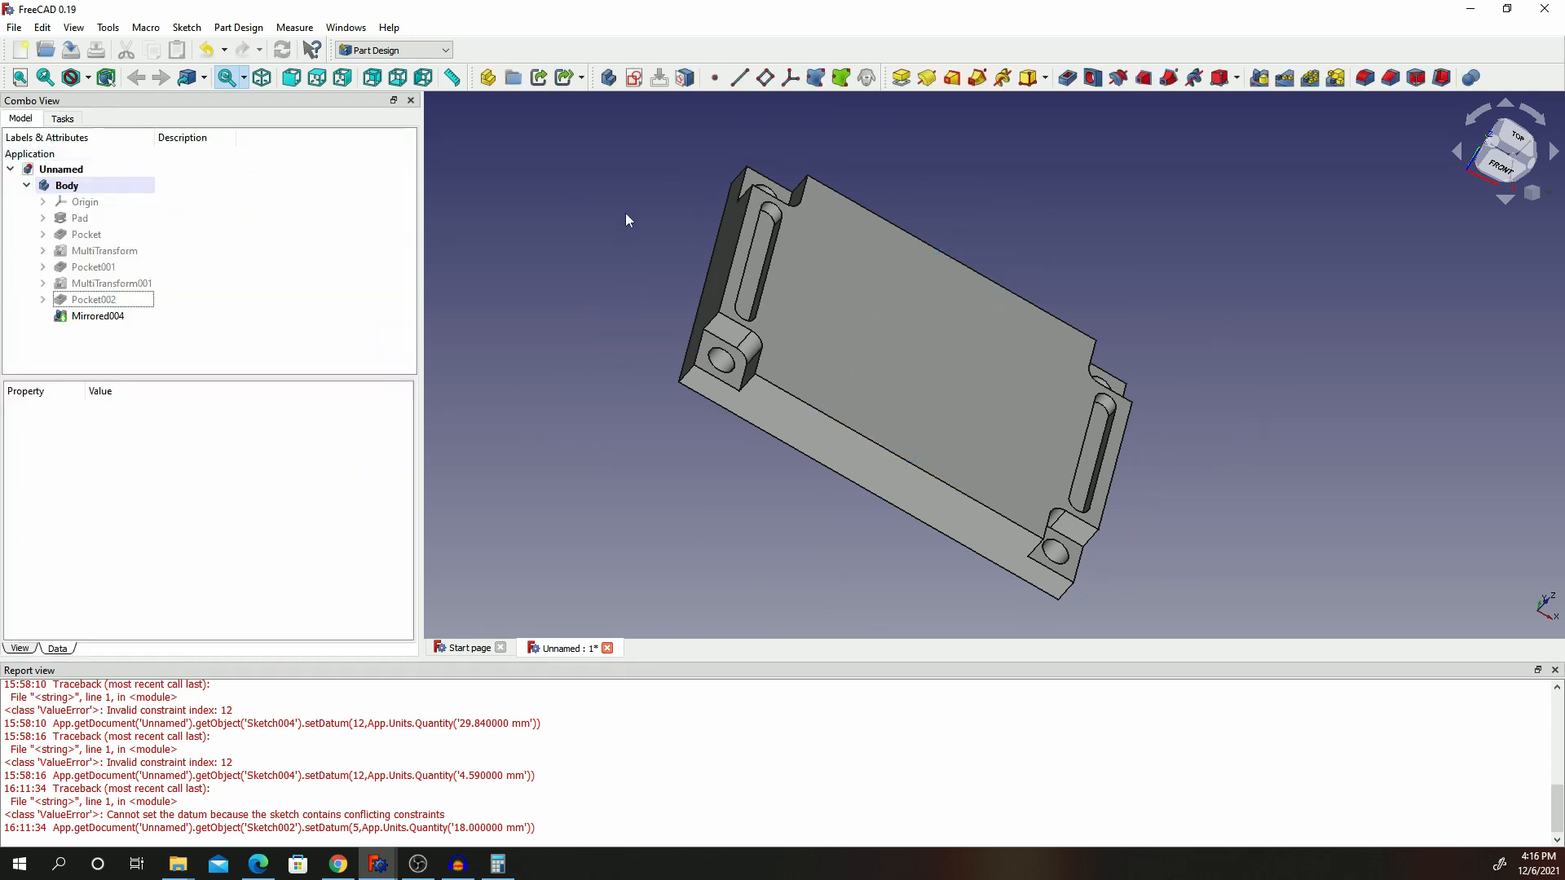
Examine the block's top side with the two slots and the corner recesses from different views.
scroll(663, 205, down, 3)
scroll(674, 193, up, 6)
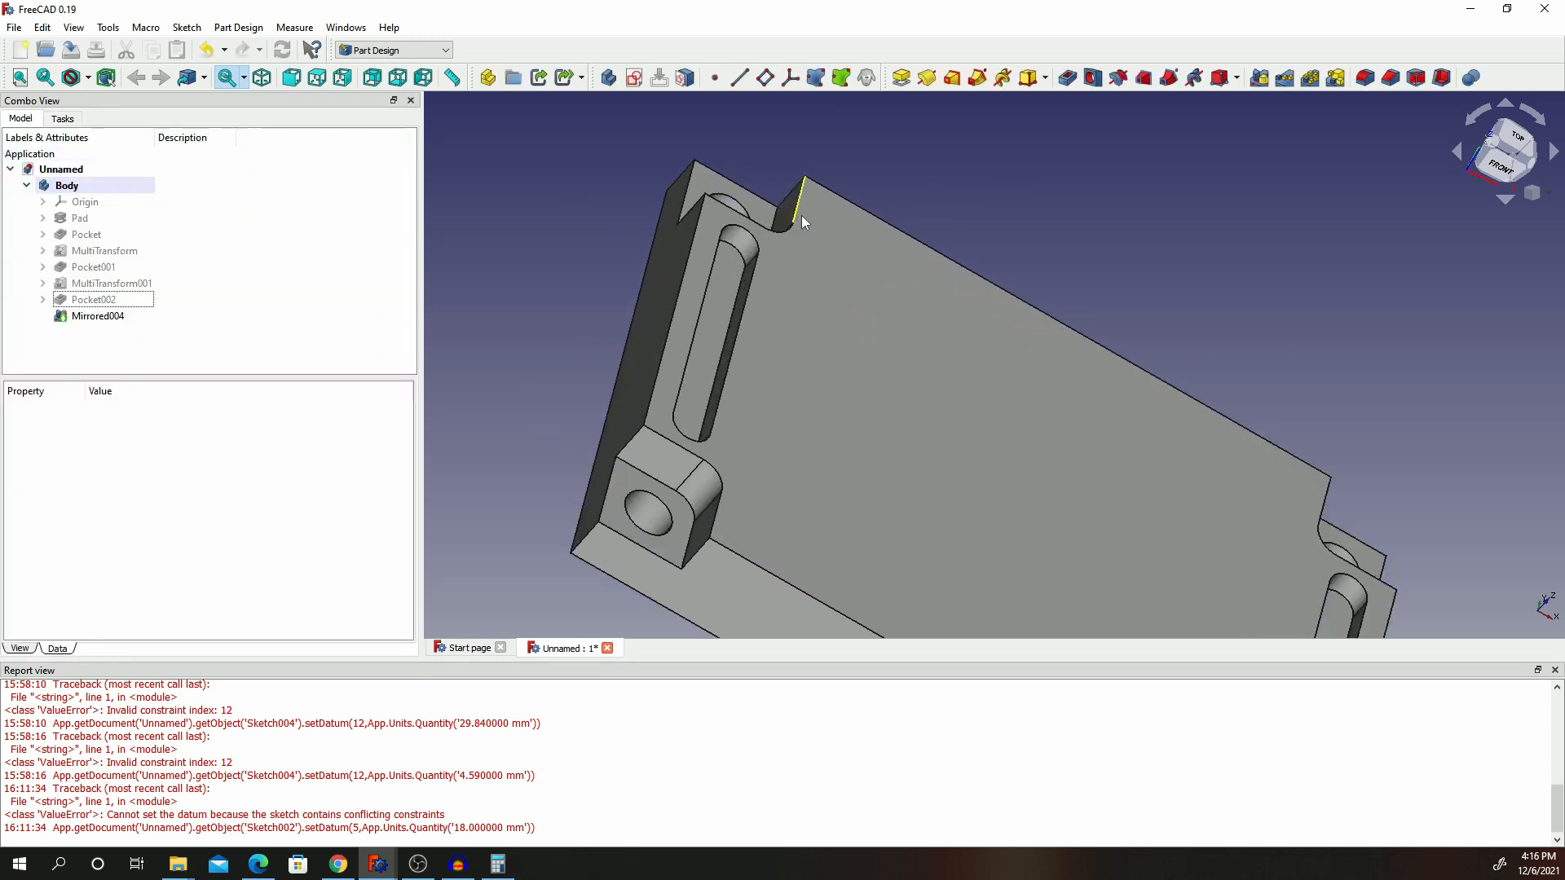
key(2)
scroll(1351, 243, down, 5)
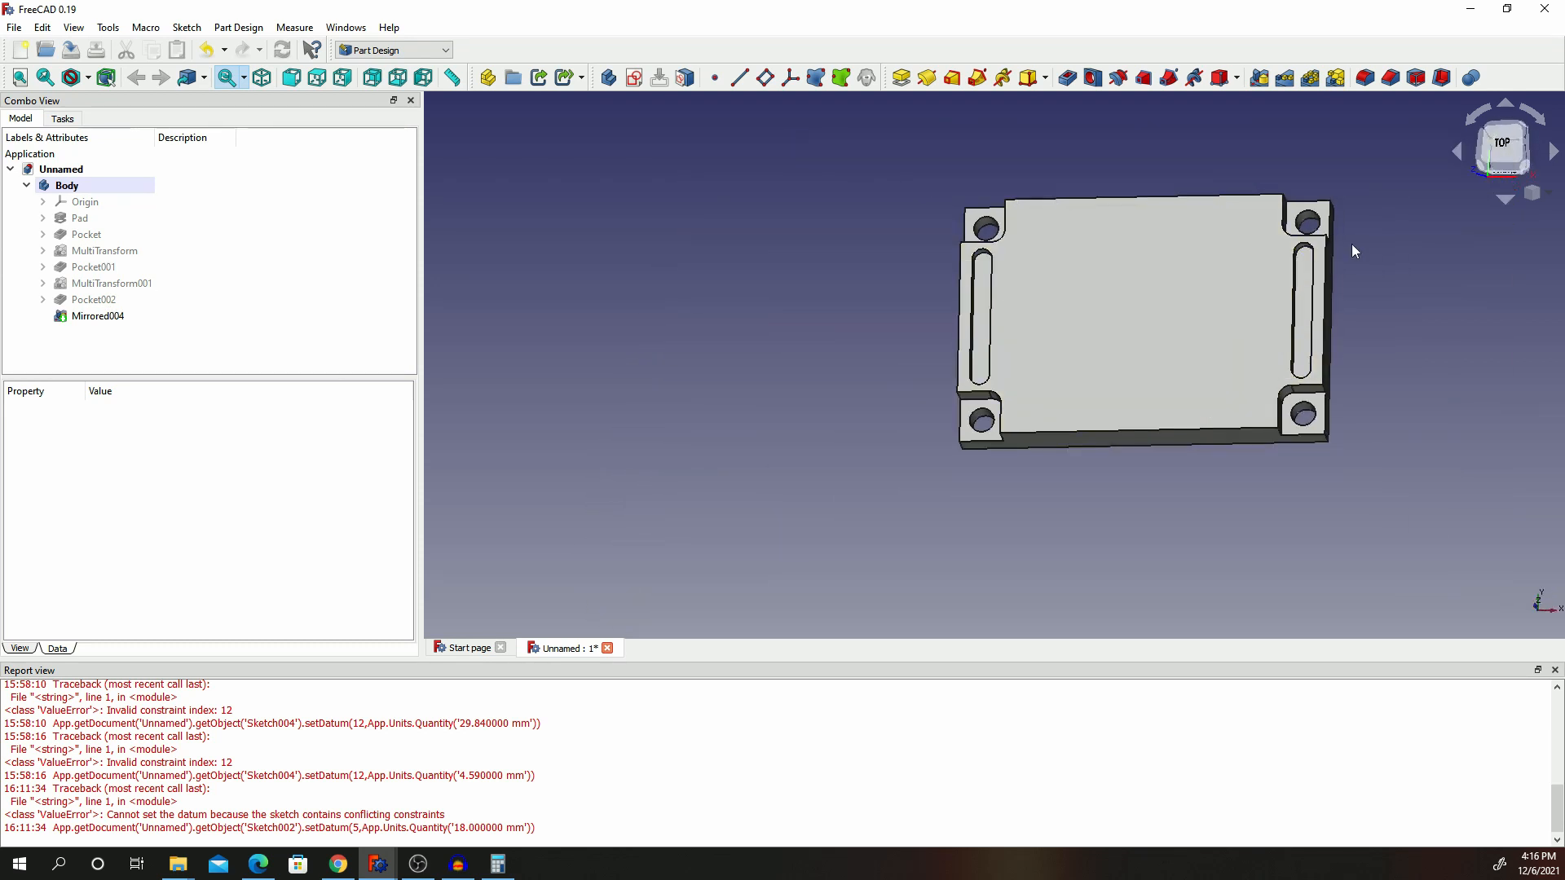
scroll(1351, 243, up, 4)
scroll(946, 255, down, 2)
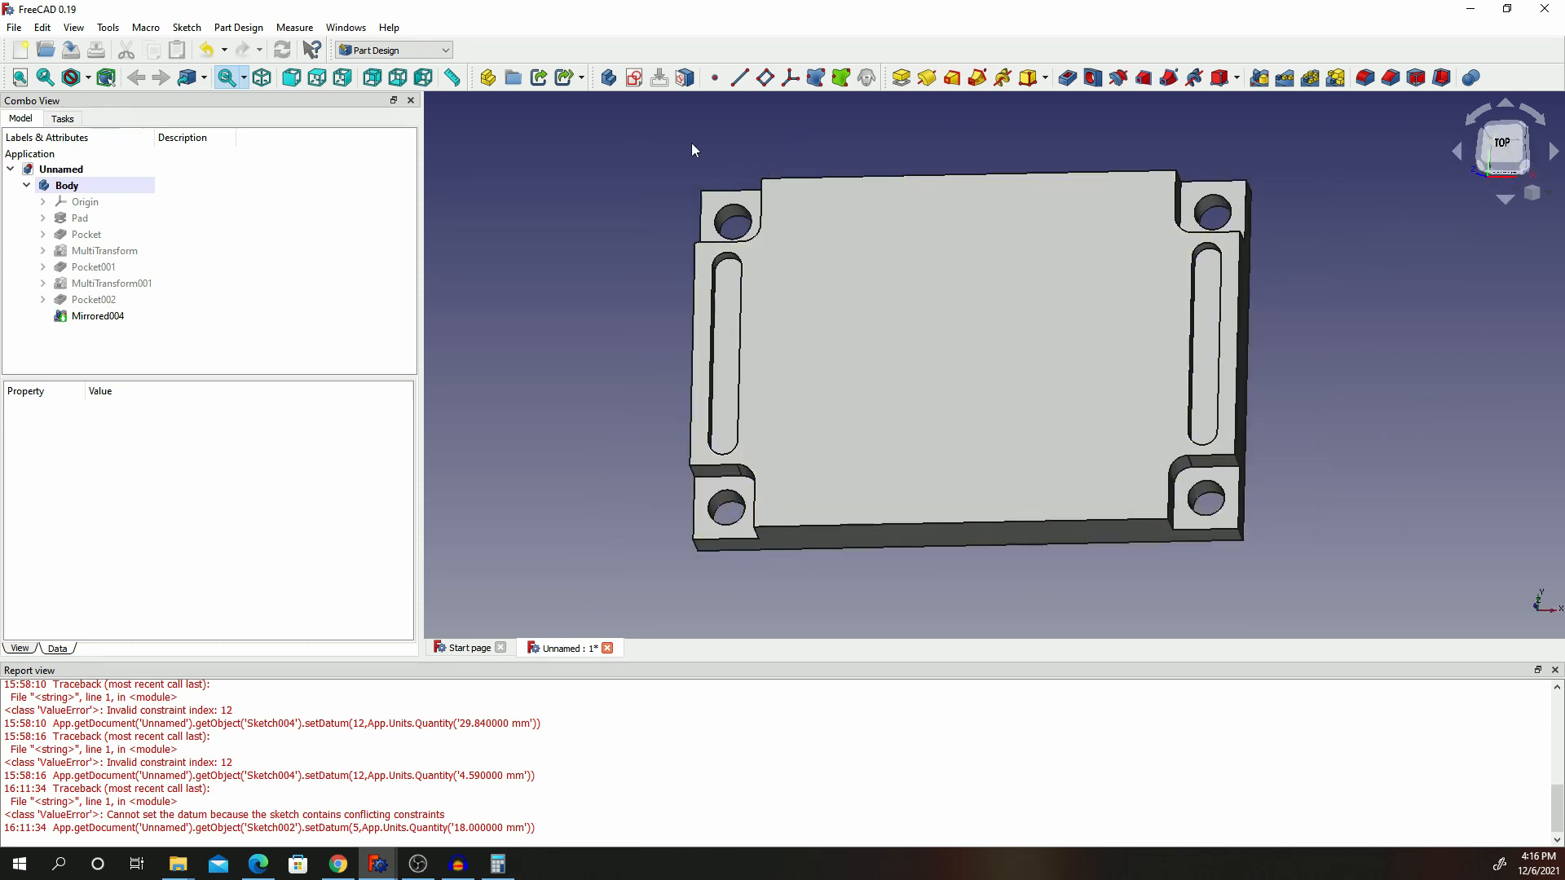
scroll(947, 318, down, 3)
scroll(934, 314, up, 5)
scroll(935, 295, down, 2)
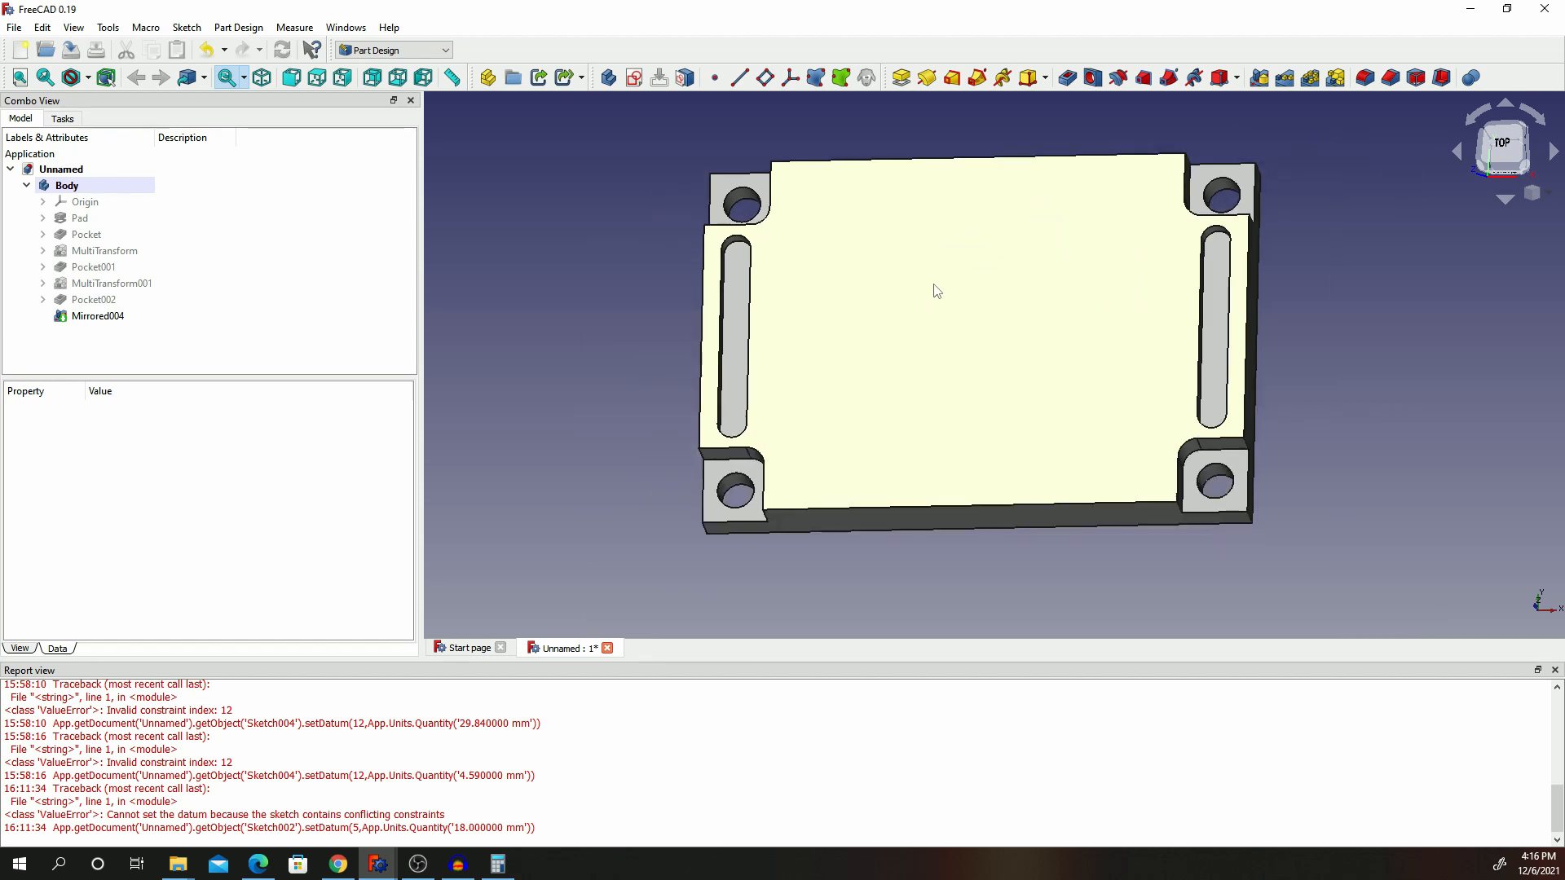
Start a sketch on the block's top face and draw two concentric circles at the origin, about 59 mm and 48 mm in radius.
click(944, 307)
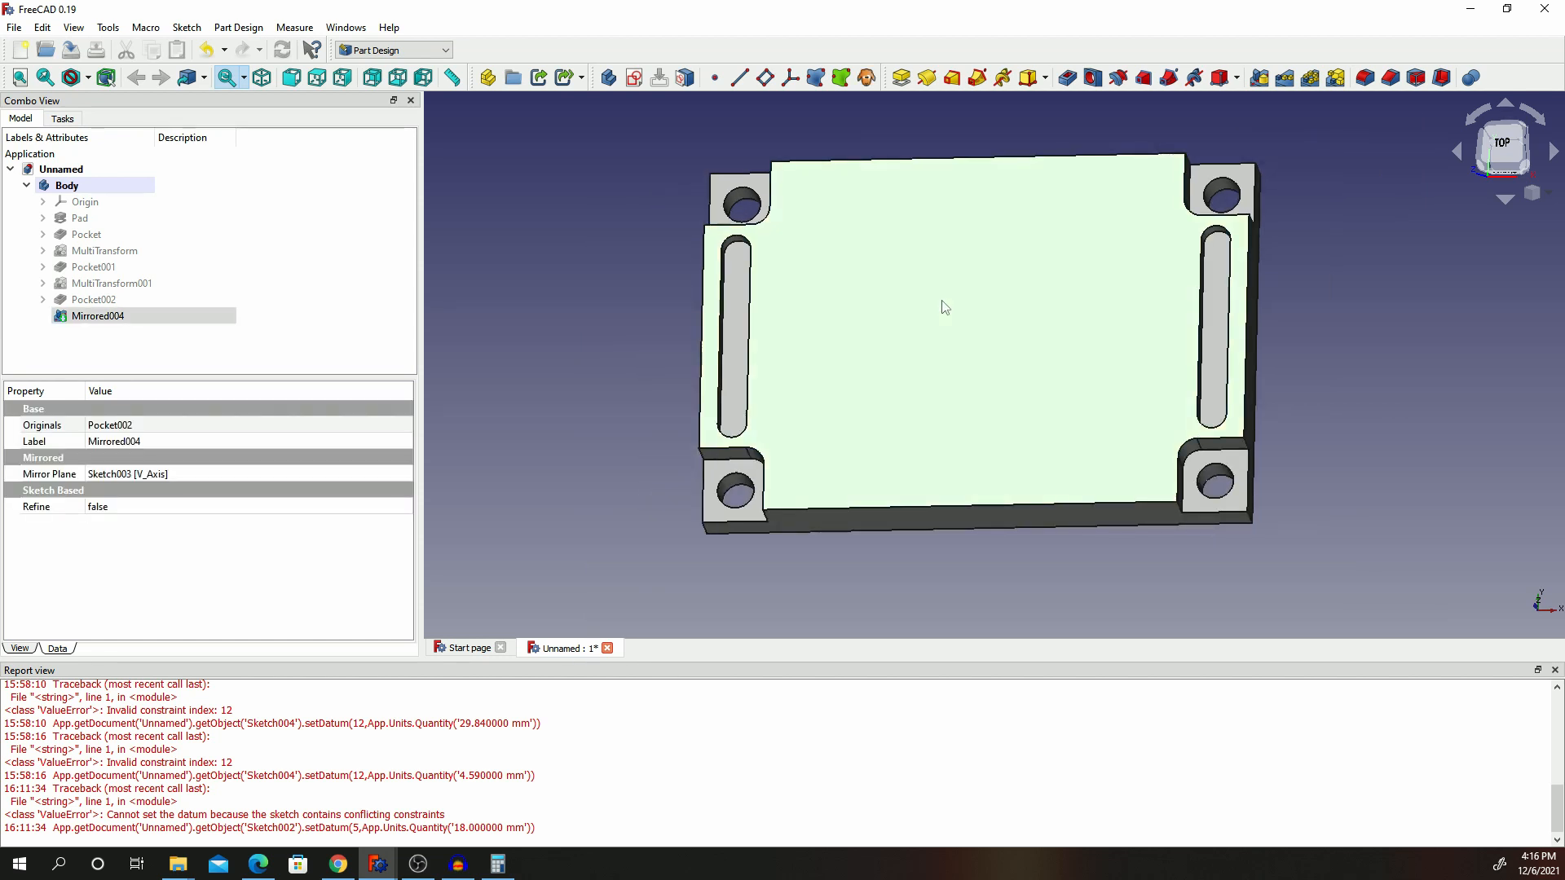
click(631, 81)
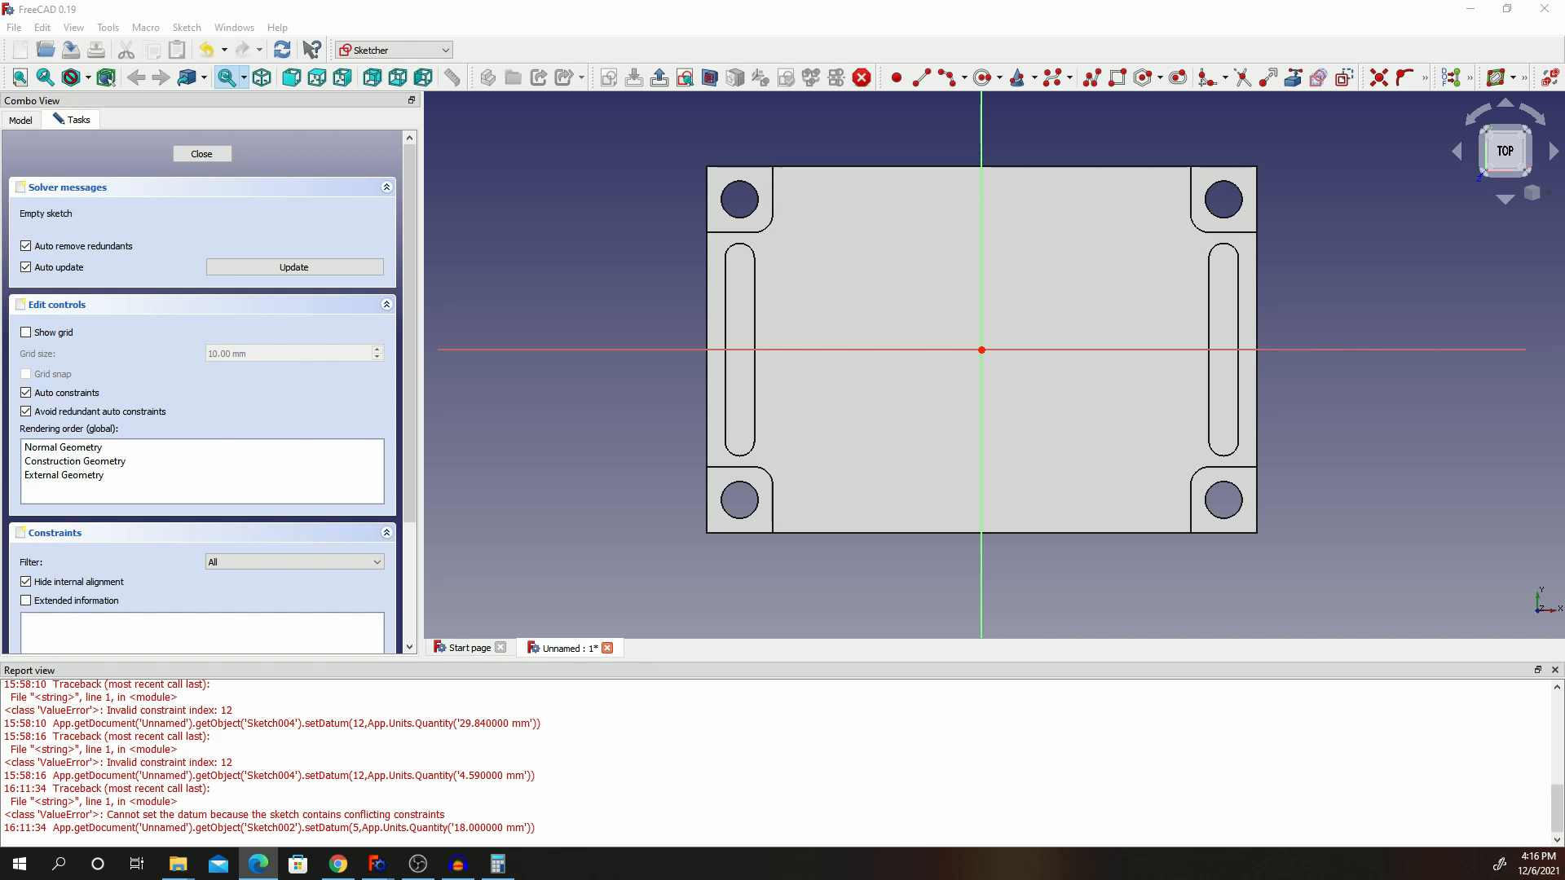
click(981, 77)
click(981, 350)
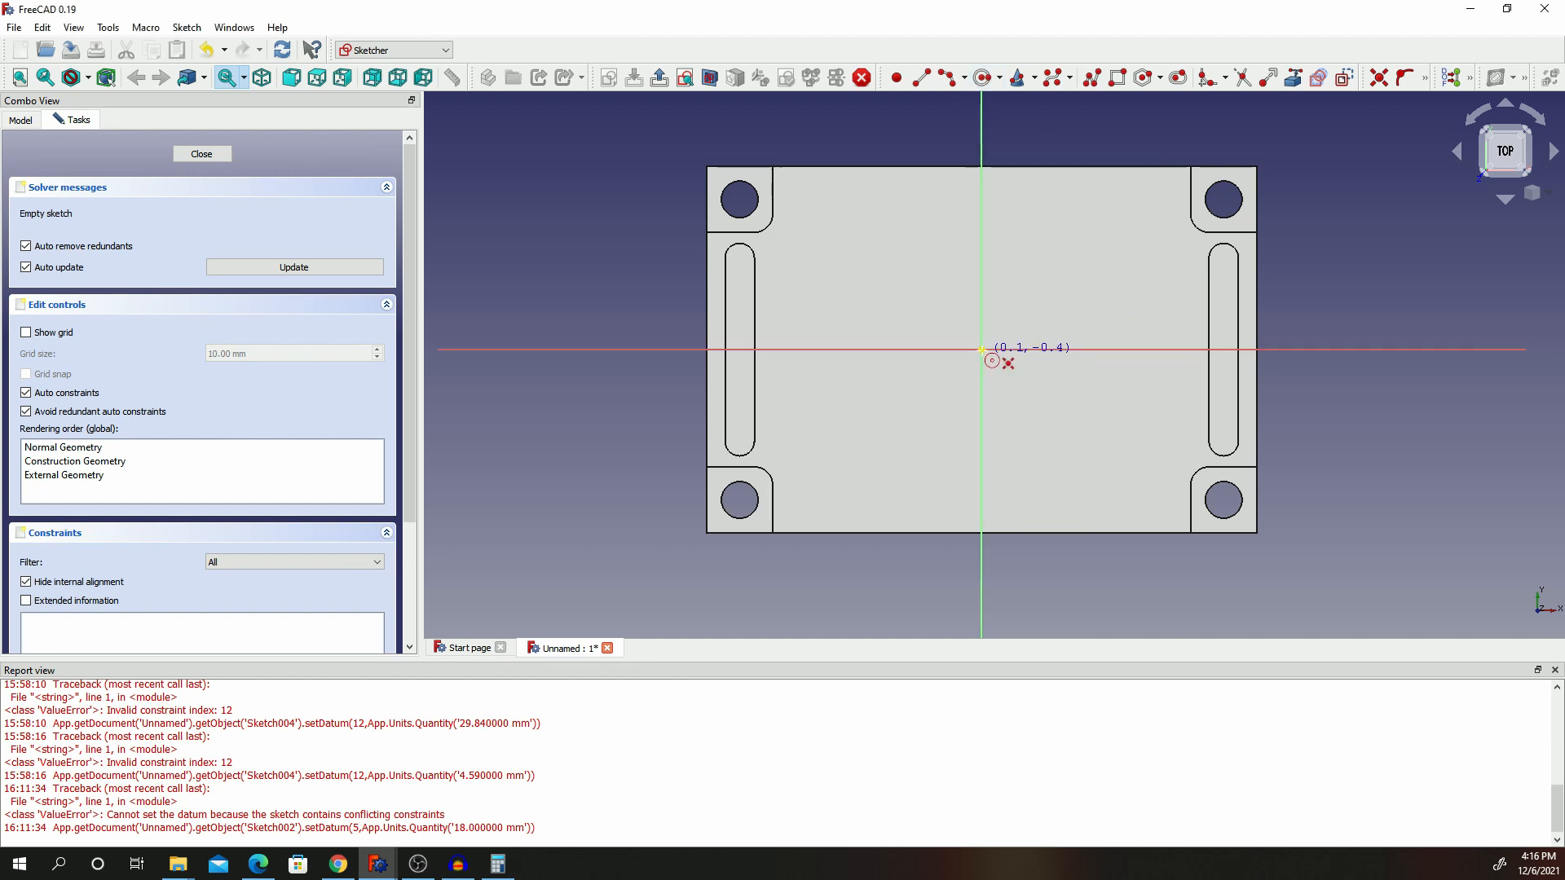
click(1115, 175)
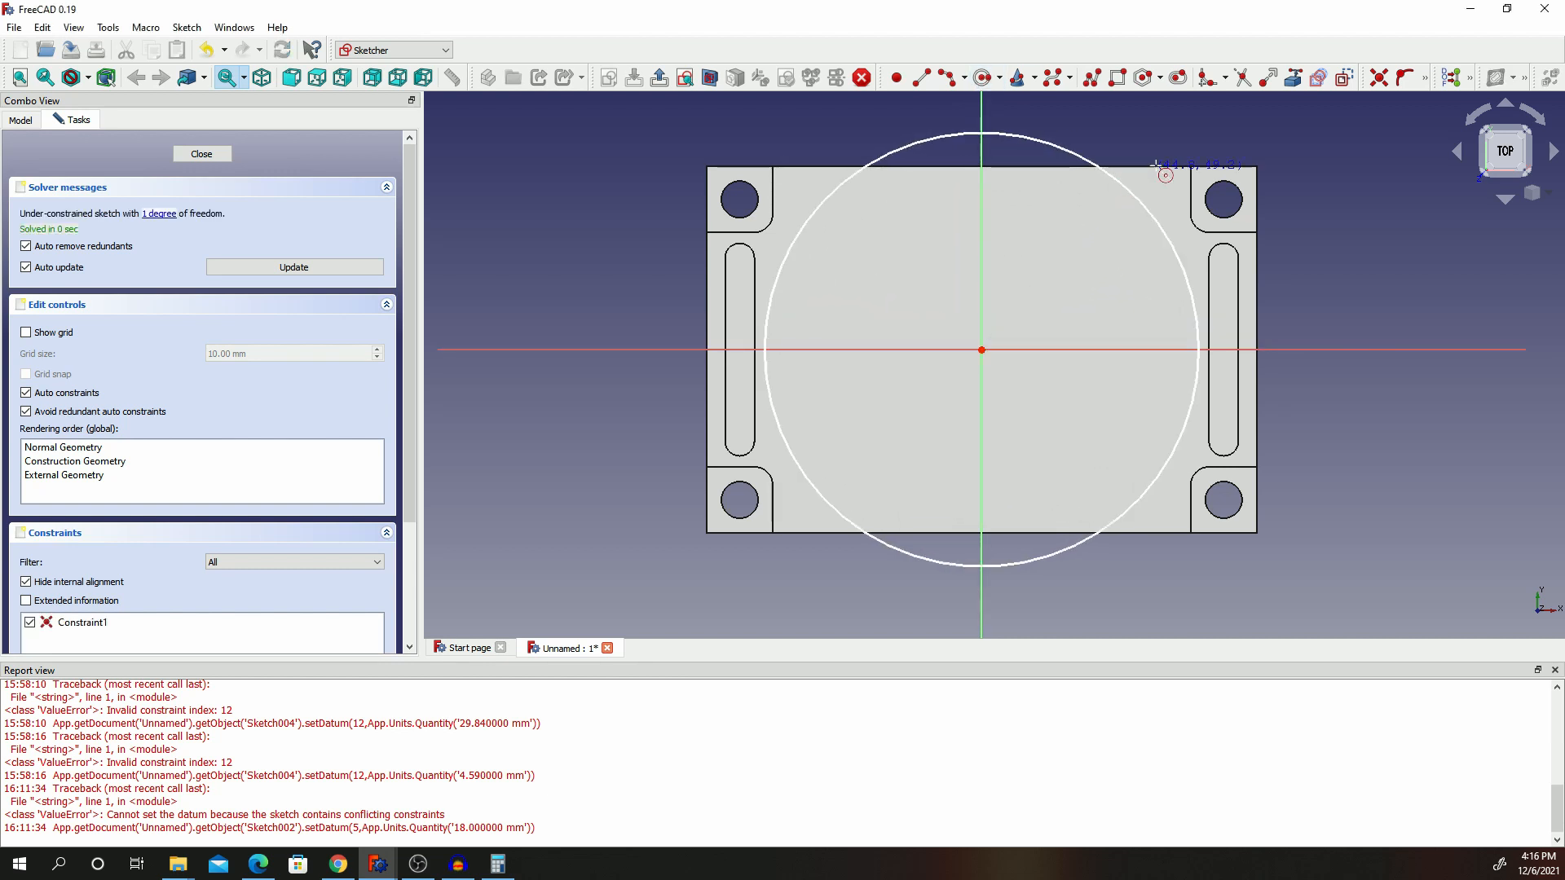
click(981, 350)
click(1143, 279)
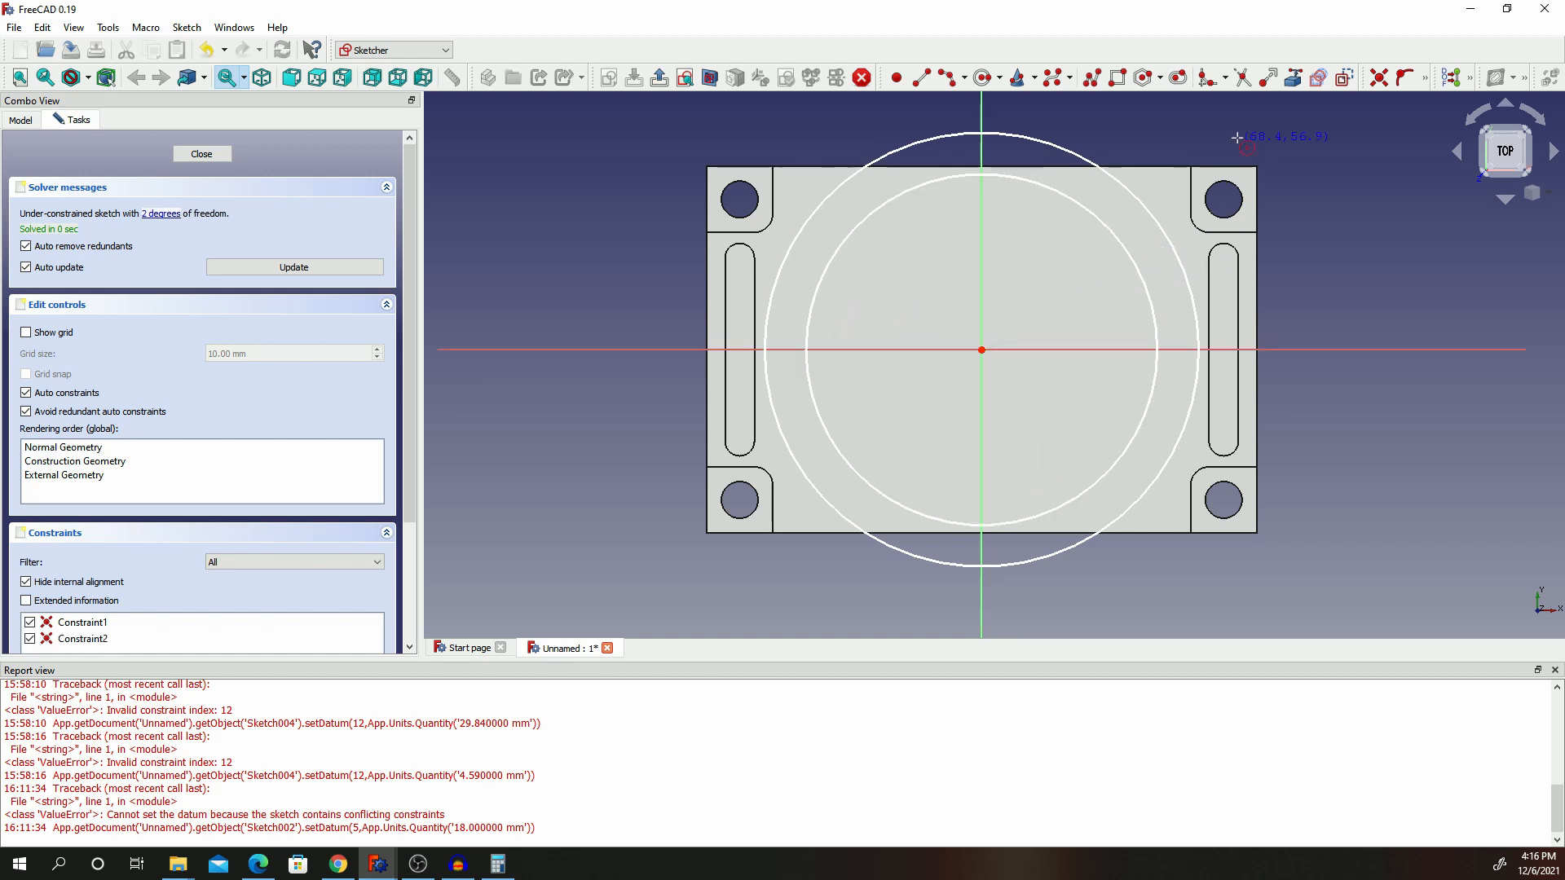
right_click(1390, 229)
Constrain the outer circle's radius to 56 mm.
click(1424, 87)
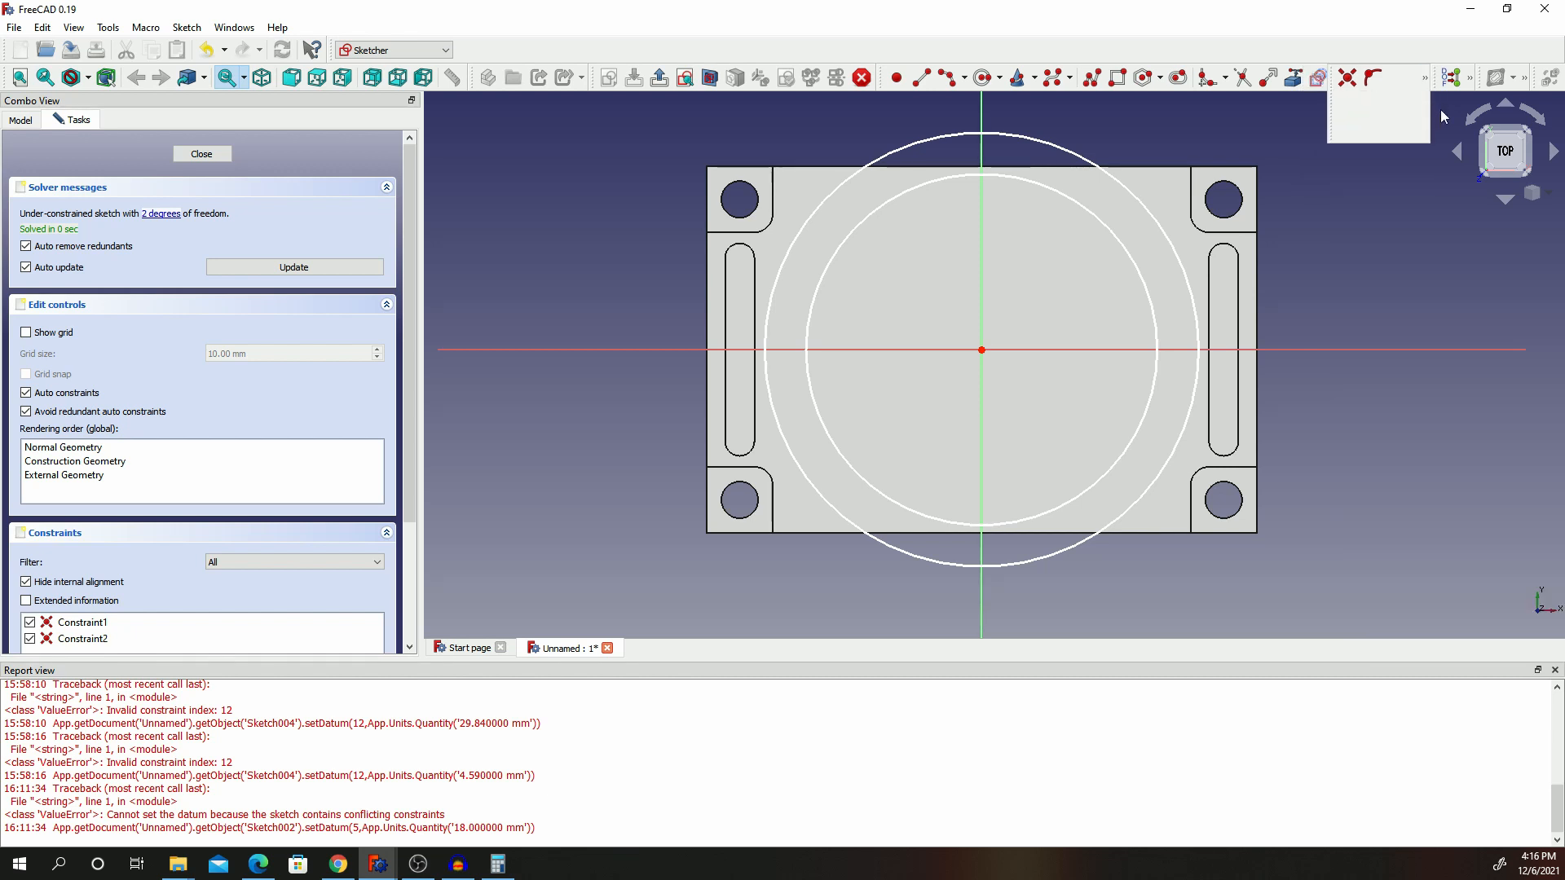
click(1428, 82)
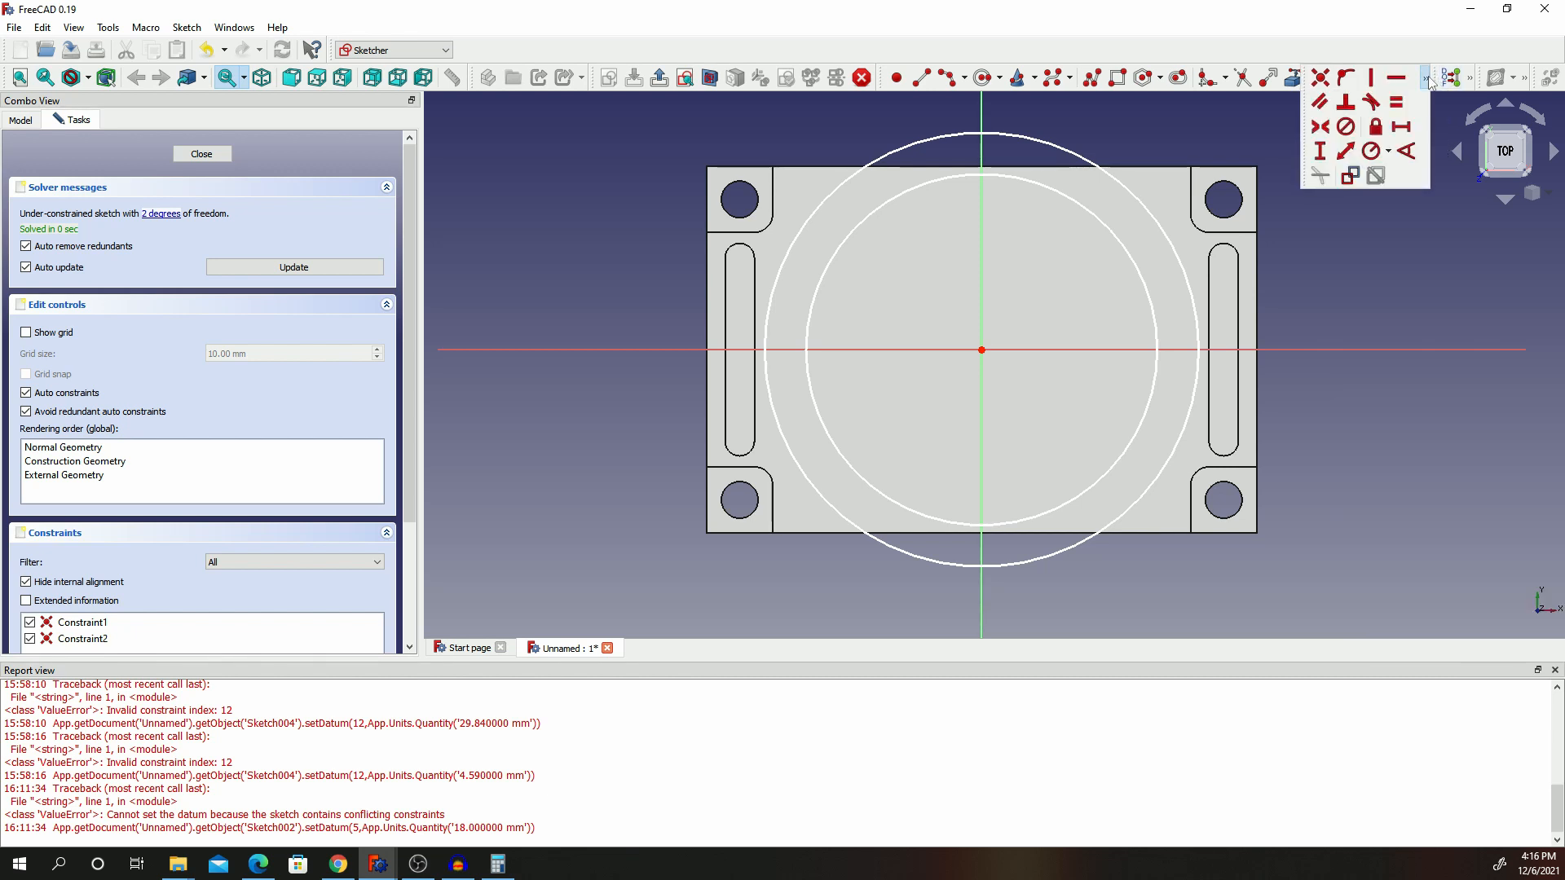
click(1371, 151)
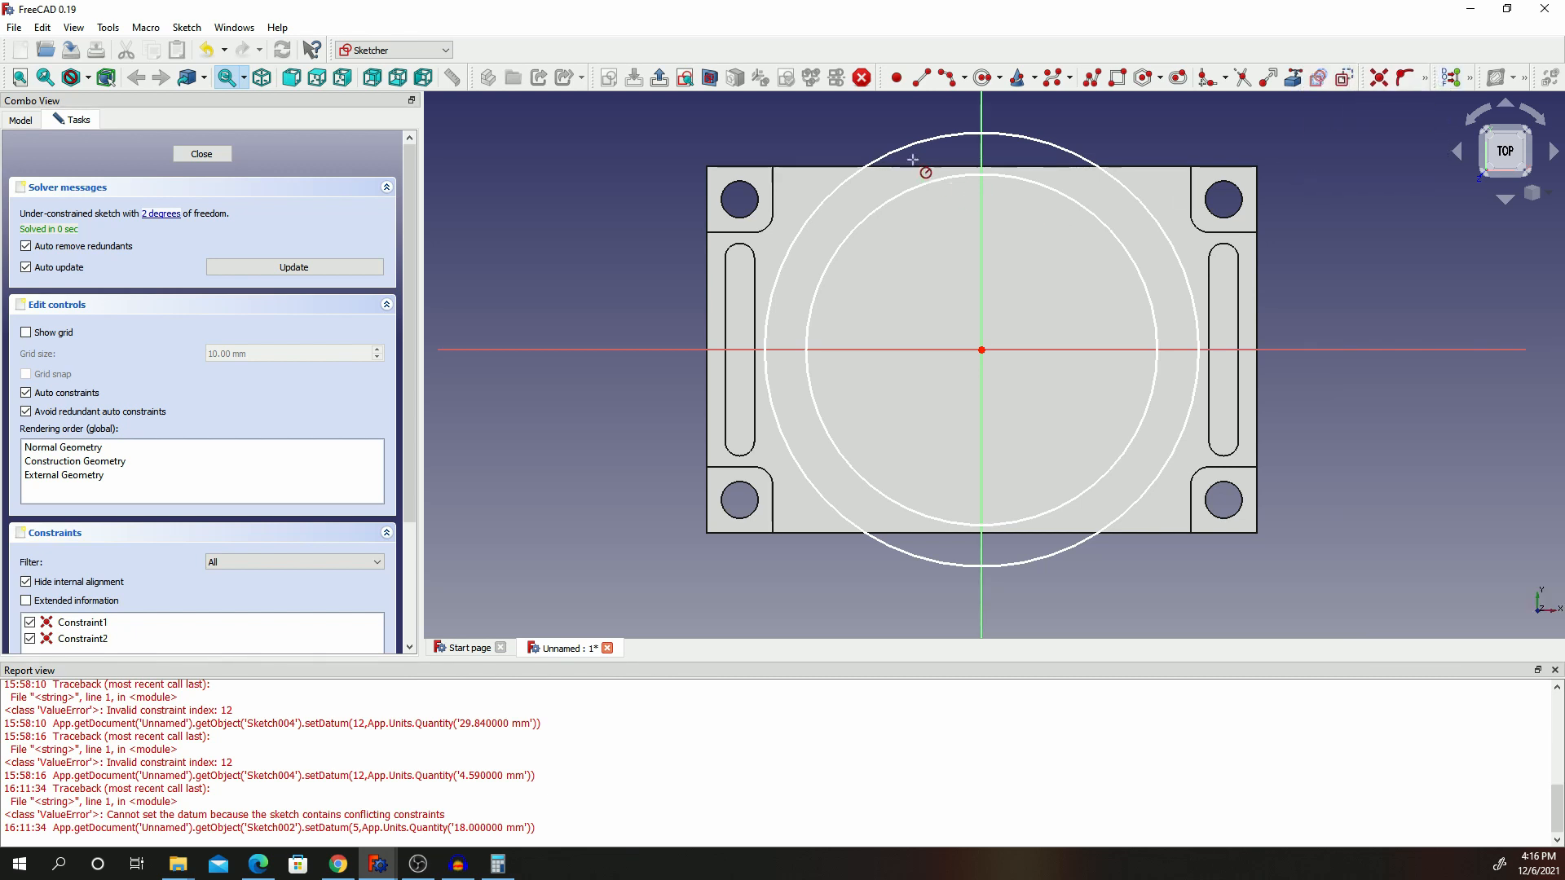
click(863, 167)
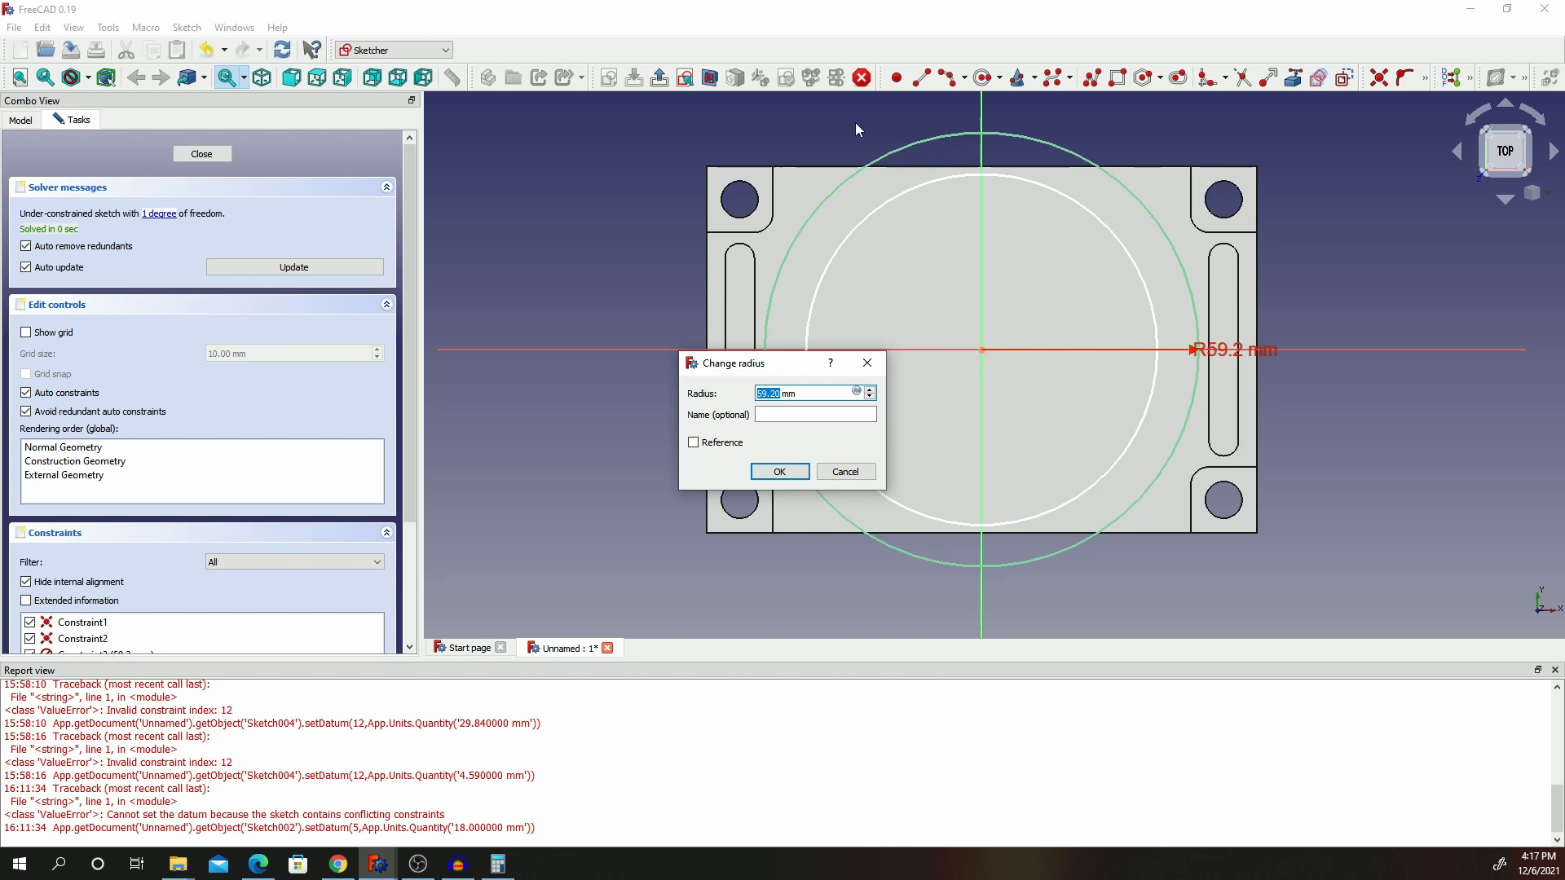
text(5)
click(779, 473)
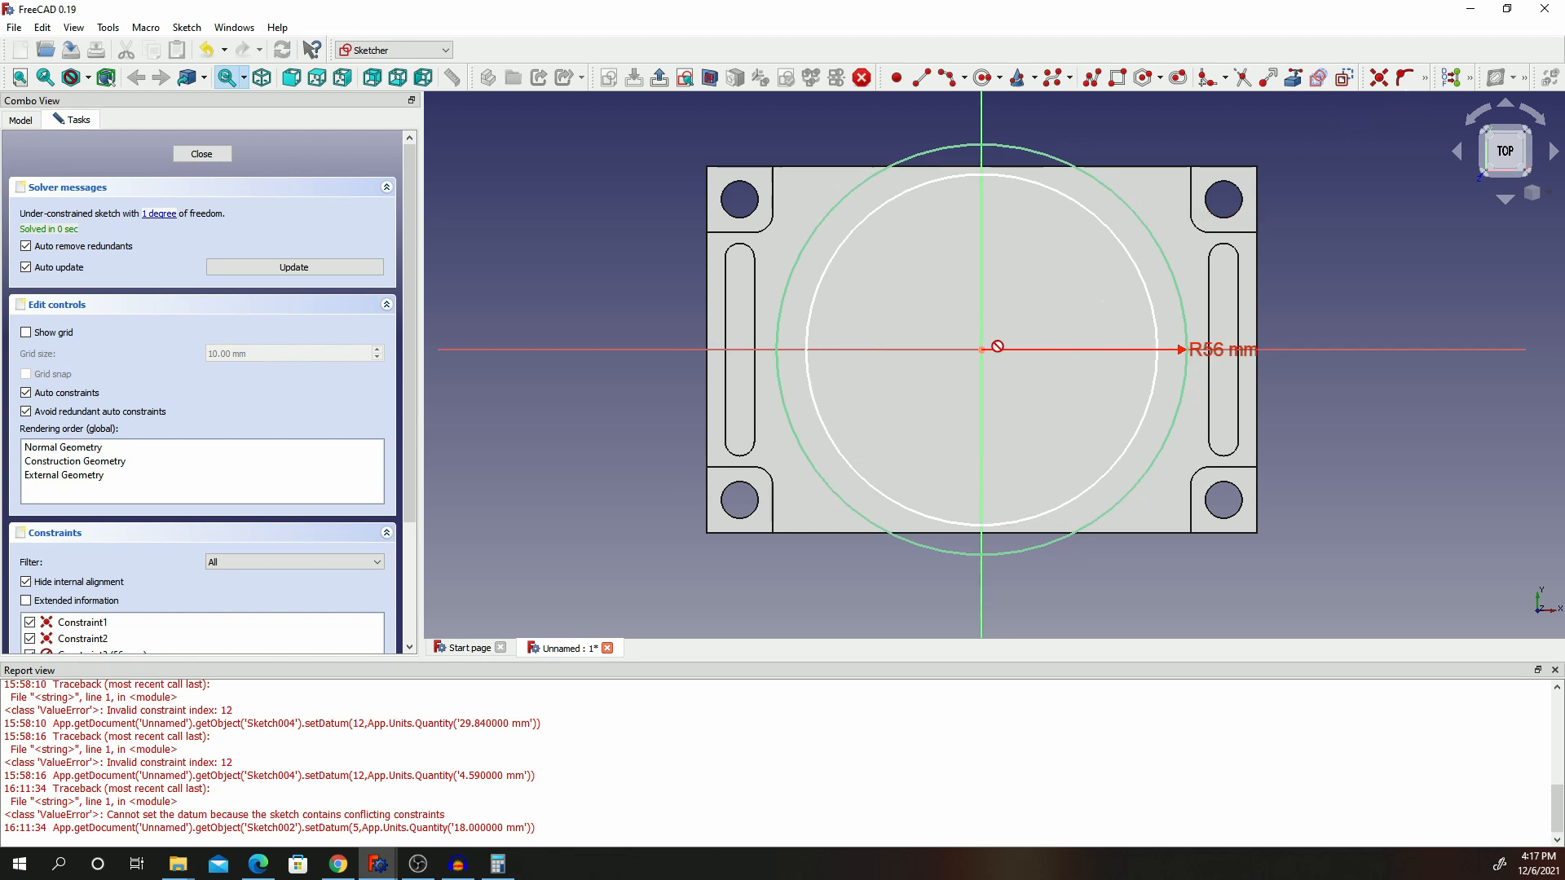
Constrain the inner circle's radius to 48 mm and leave the radius constraint command.
click(1072, 196)
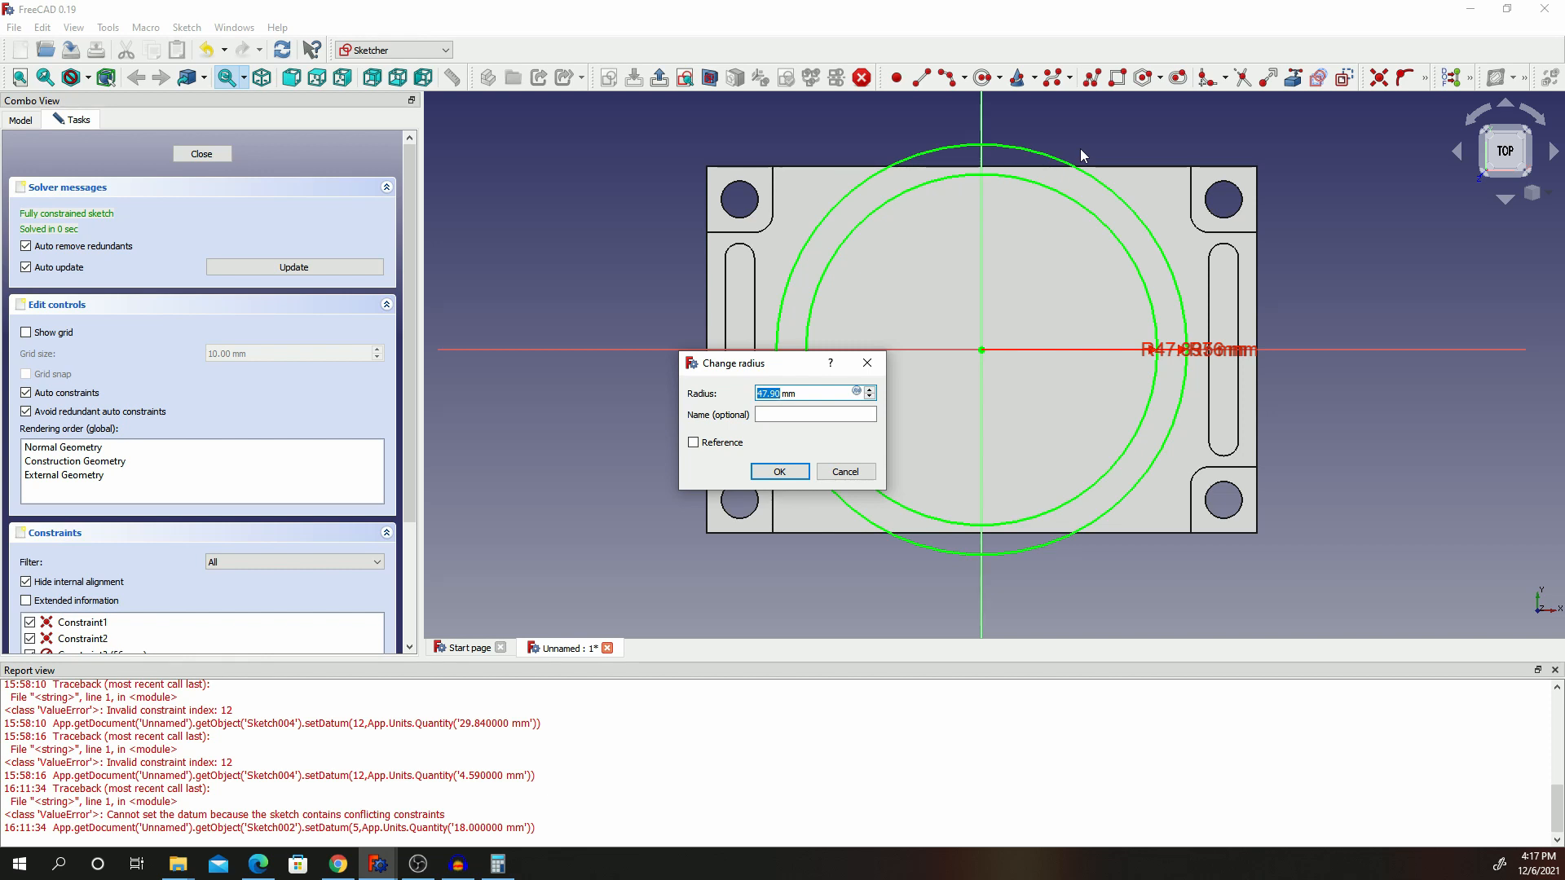
text(48)
click(801, 472)
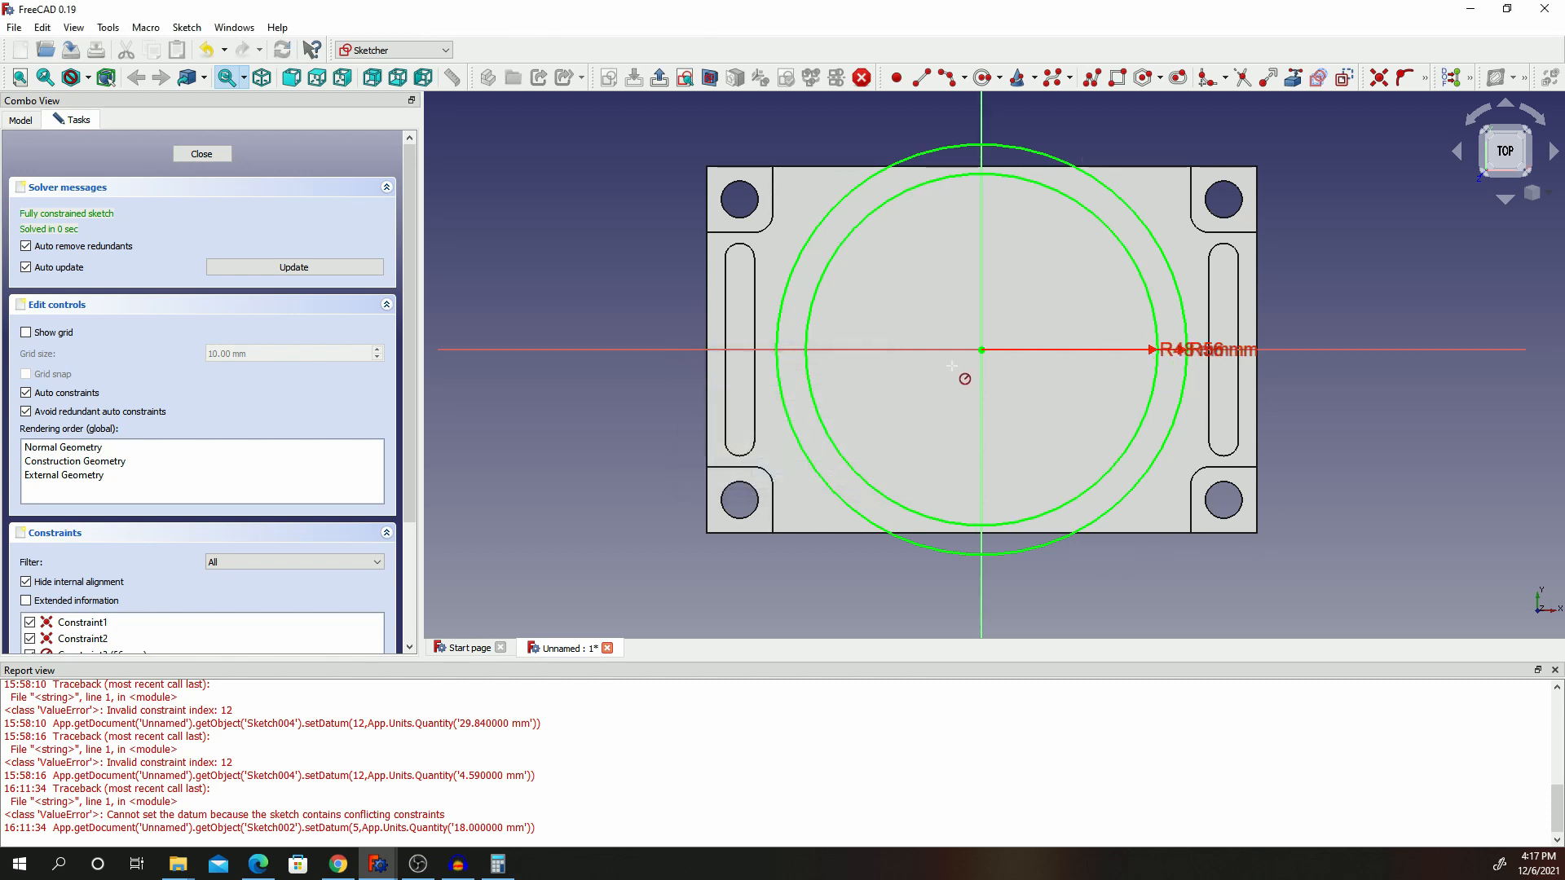
right_click(1291, 405)
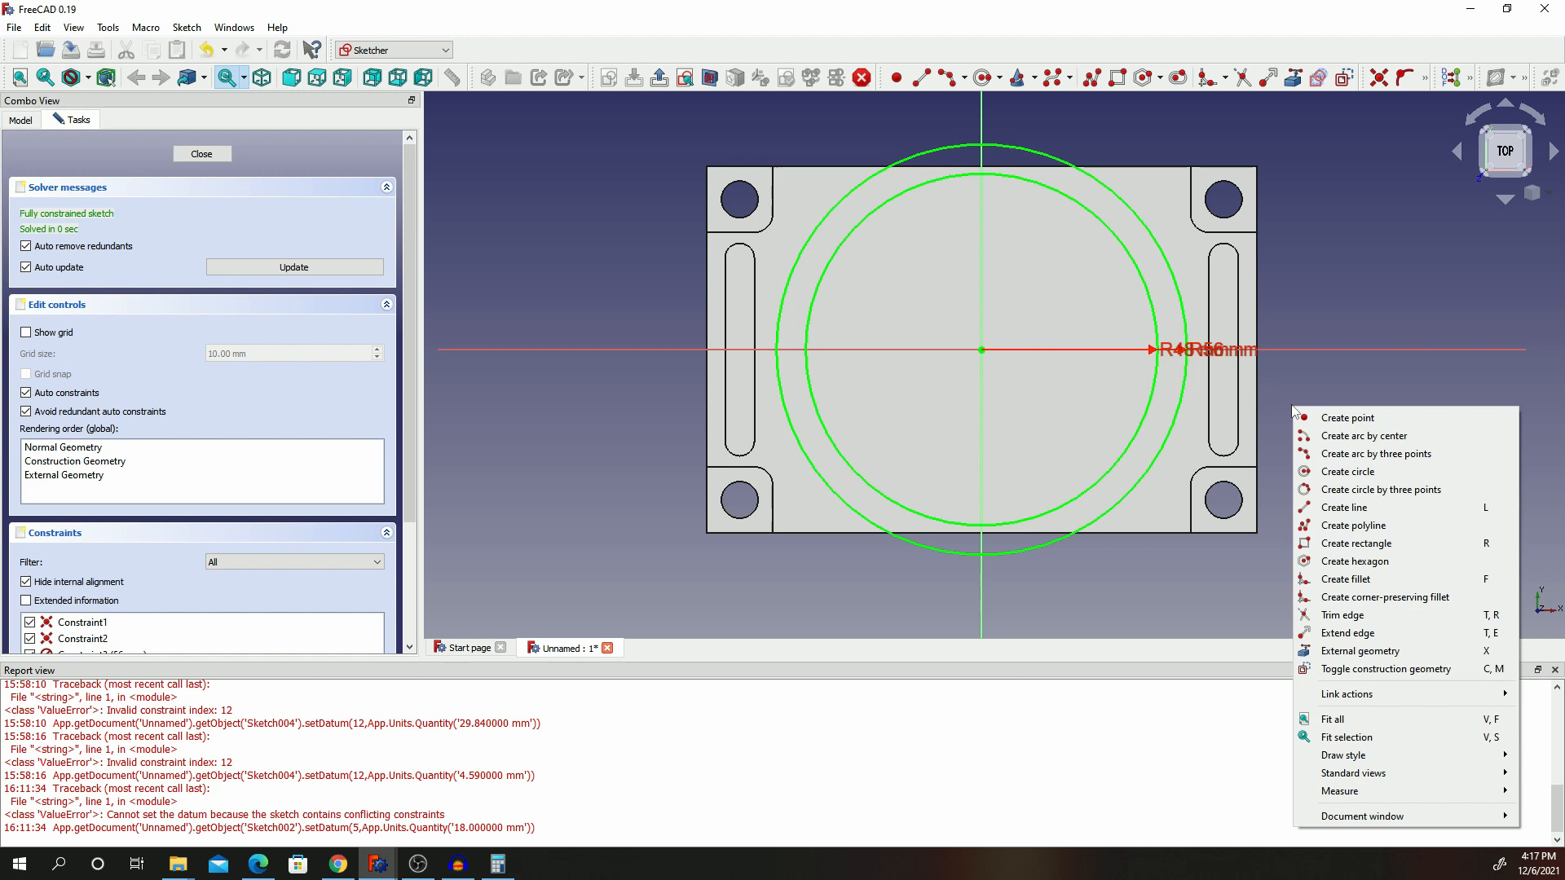
Move the two radius dimension labels apart, the outer one to the block's upper right and the inner one to its lower right.
click(1216, 357)
drag(1246, 349, 1207, 122)
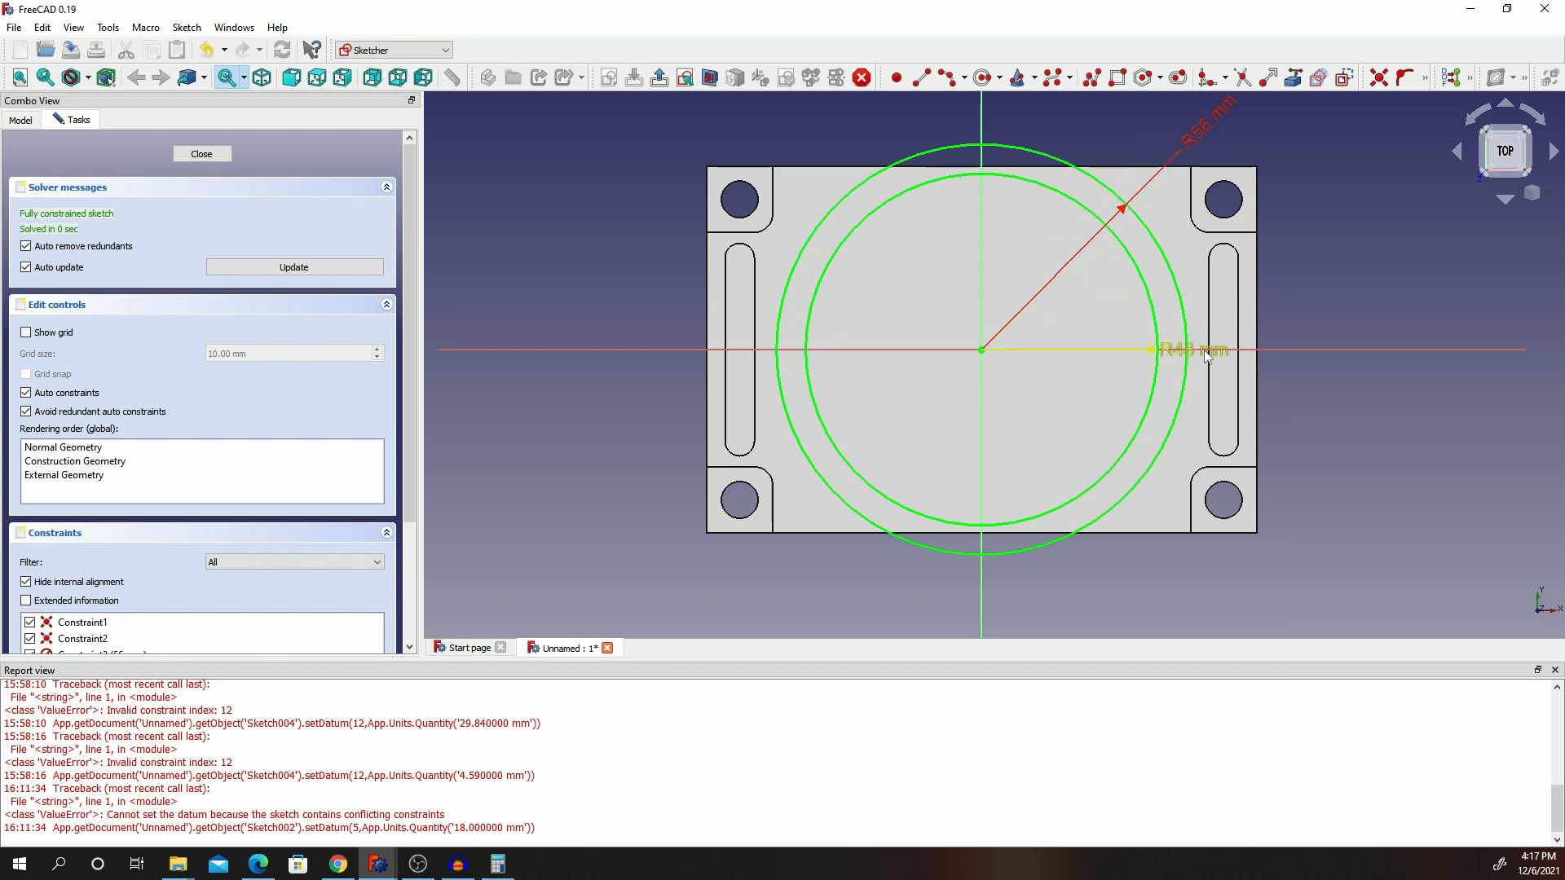
drag(1203, 353, 1377, 439)
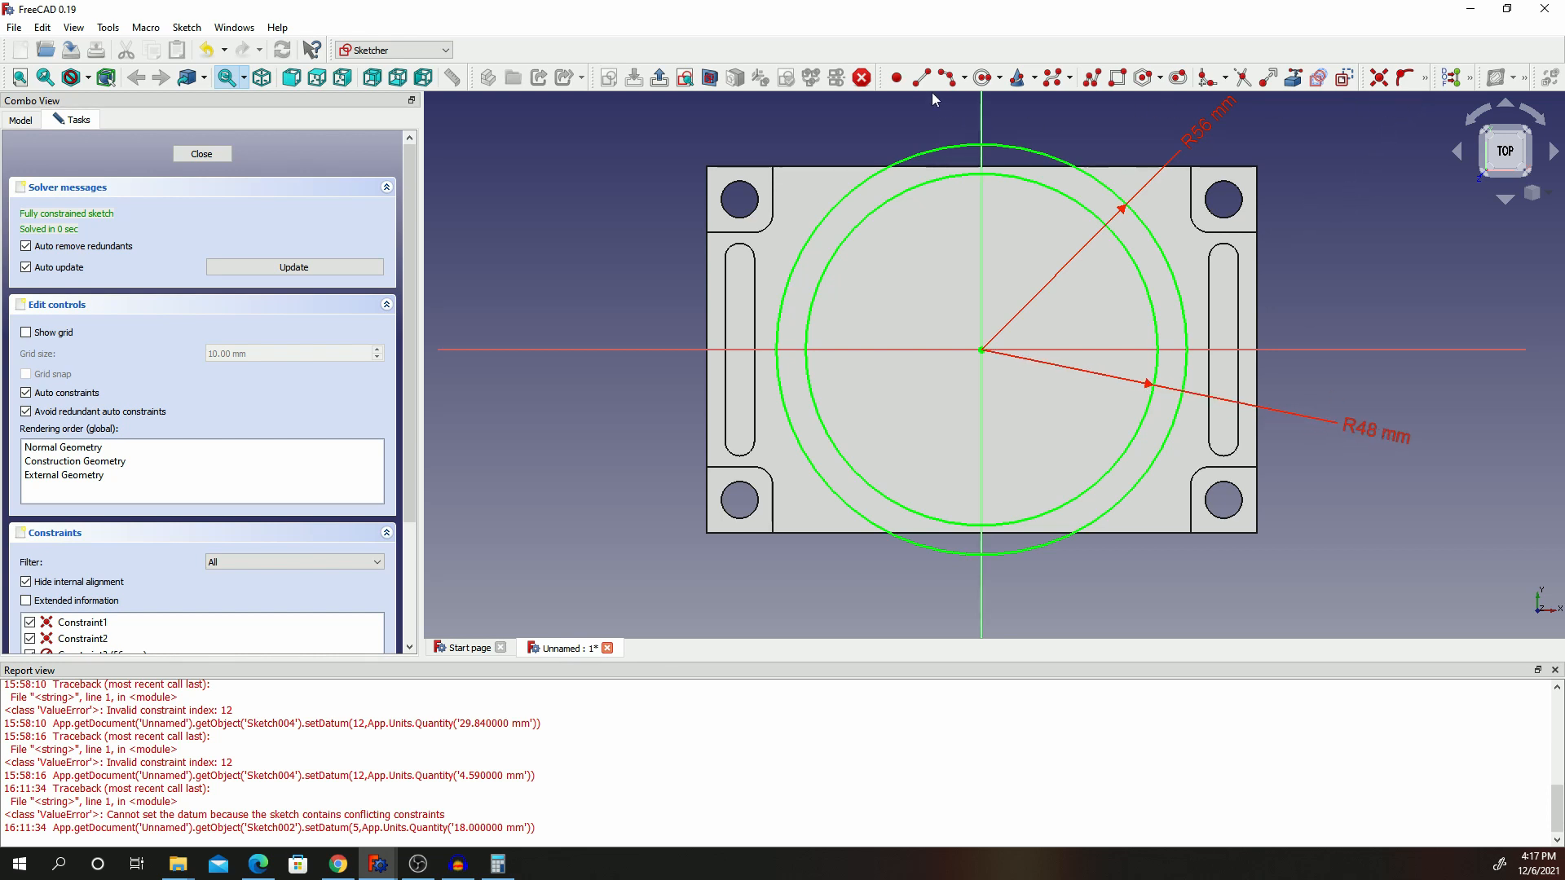
Draw two lines from the origin, one to the upper left and one to the lower left, both ending beyond the outer circle.
click(982, 350)
click(782, 132)
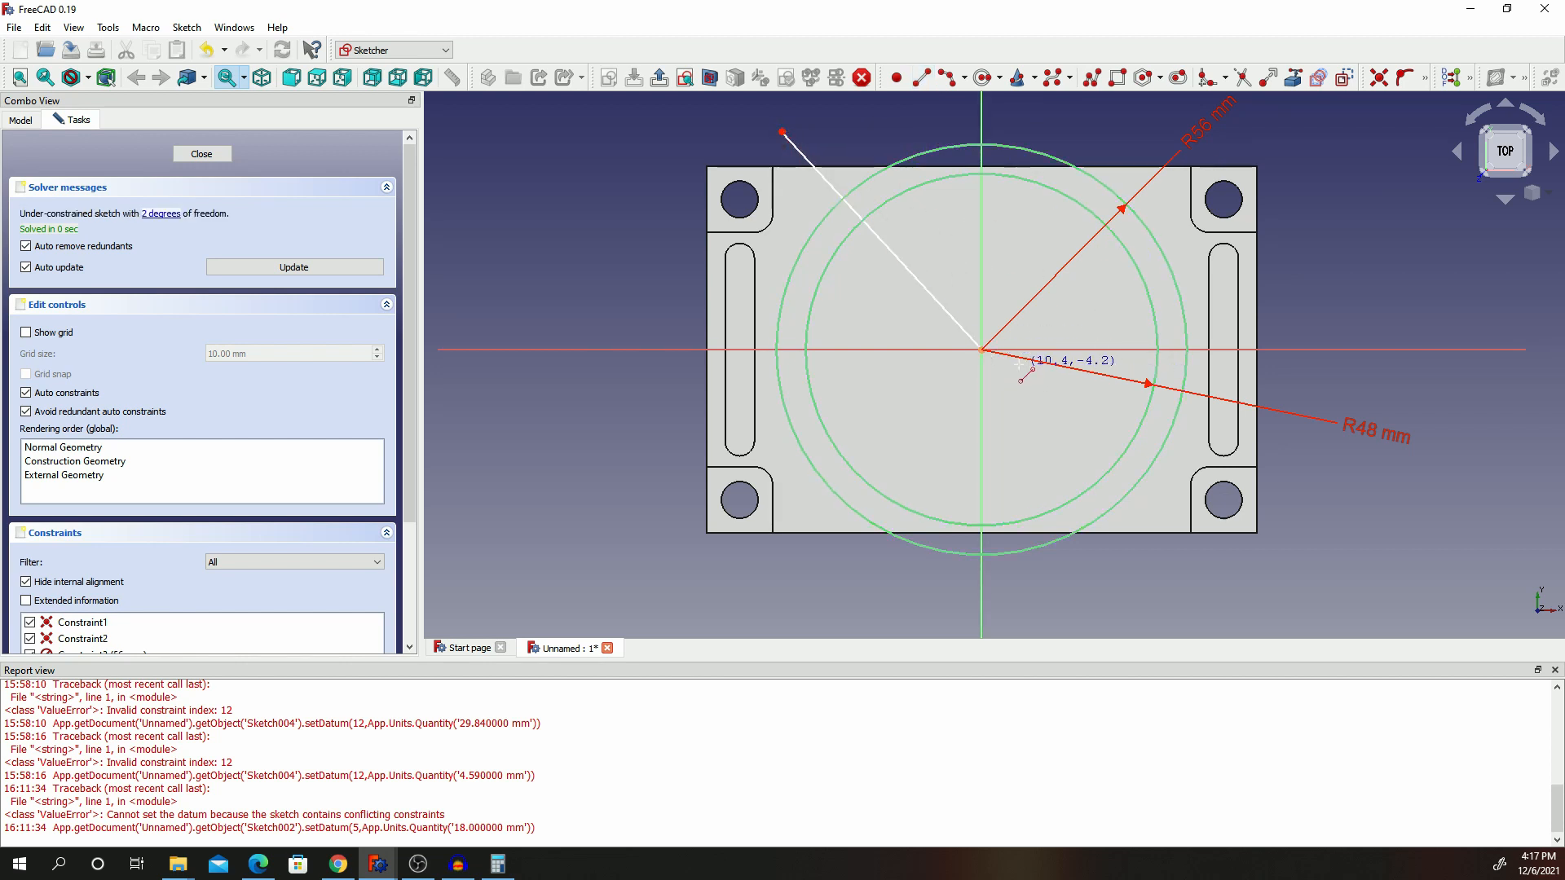
click(982, 351)
click(830, 599)
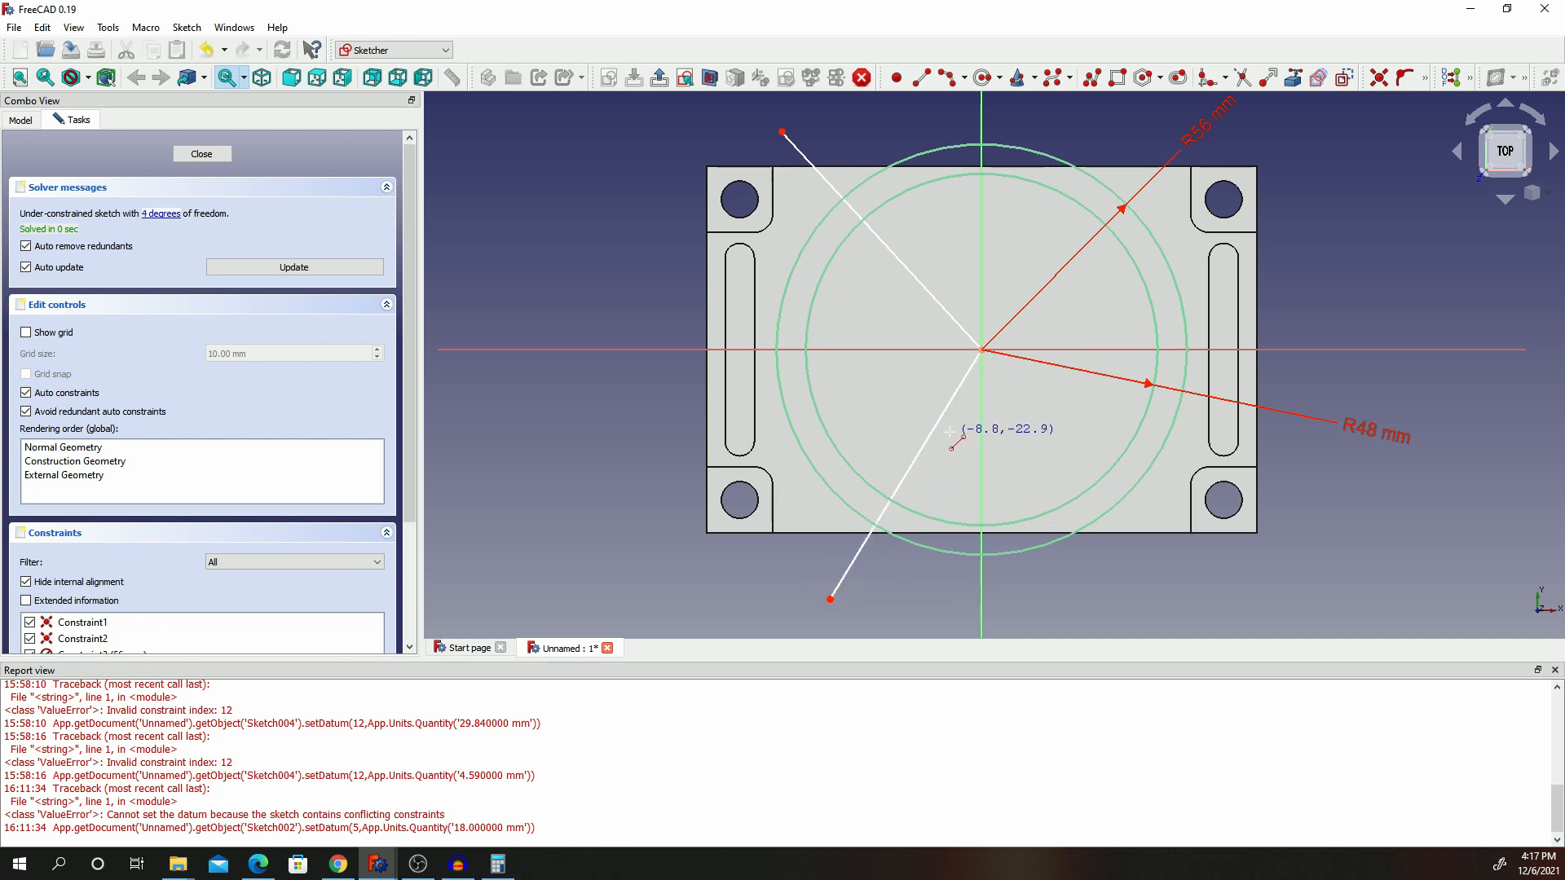
Constrain the angle between the horizontal axis and the lower line to 160°.
click(1426, 79)
click(1408, 152)
click(868, 349)
click(950, 402)
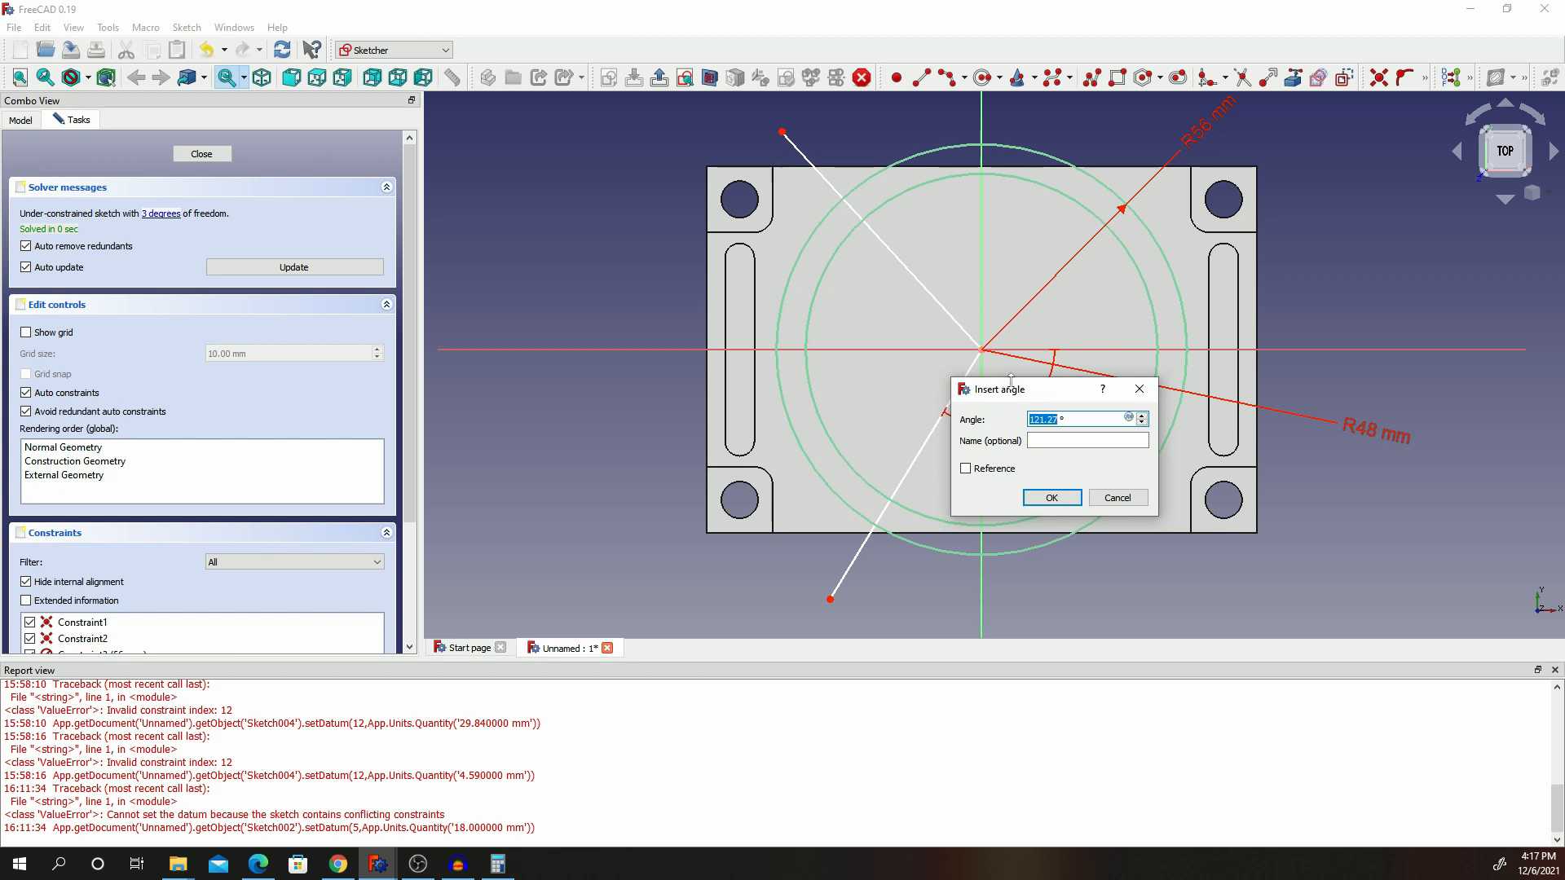
mouse_move(1010, 380)
mouse_down()
mouse_move(1117, 476)
mouse_move(1071, 460)
mouse_up()
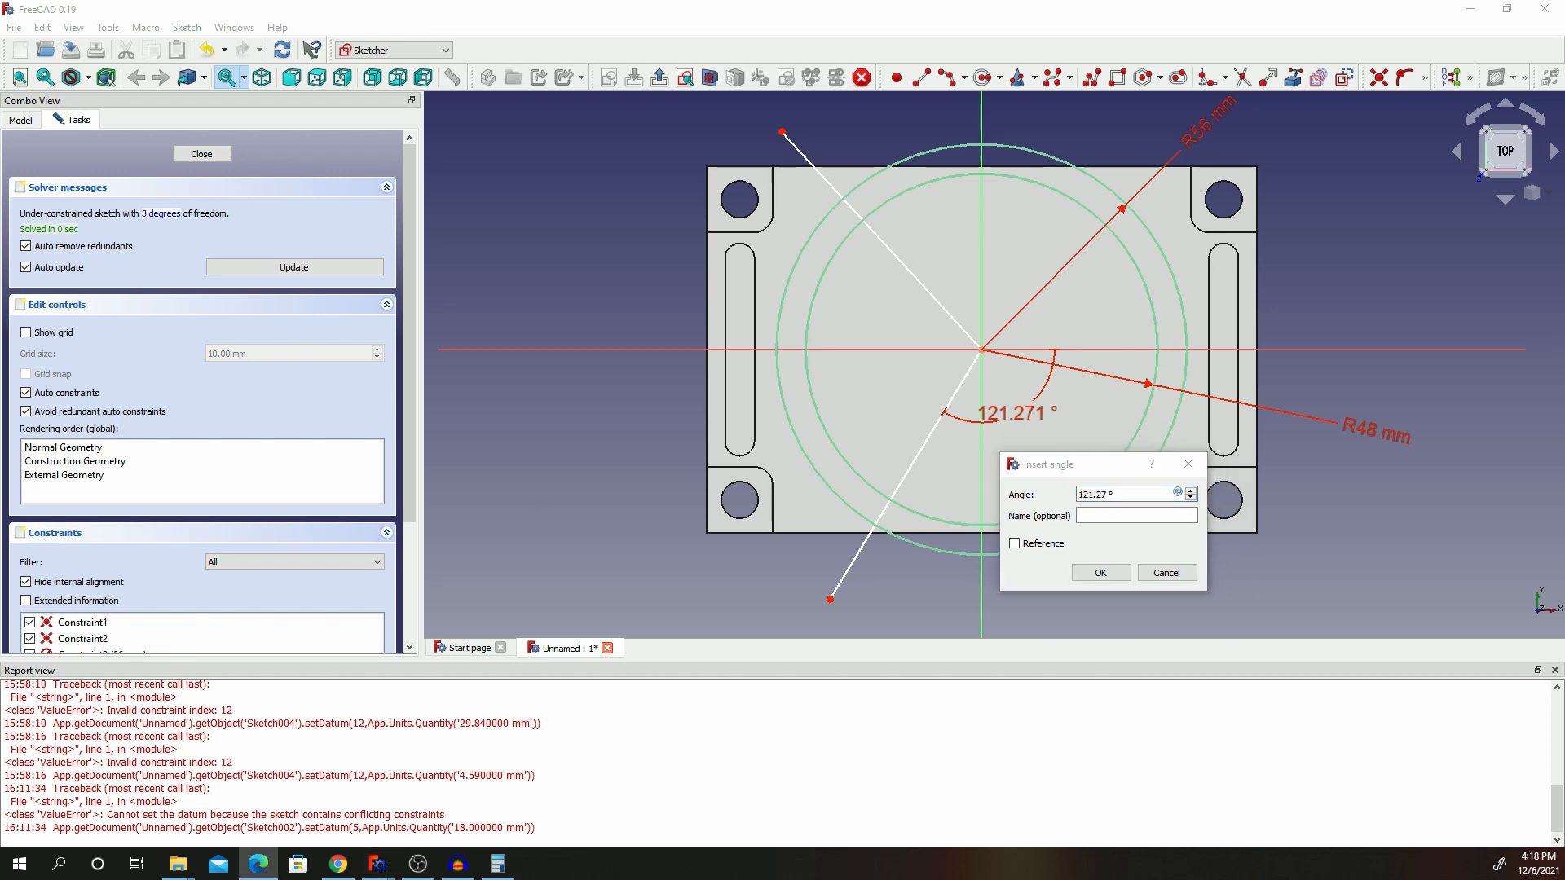
click(1013, 121)
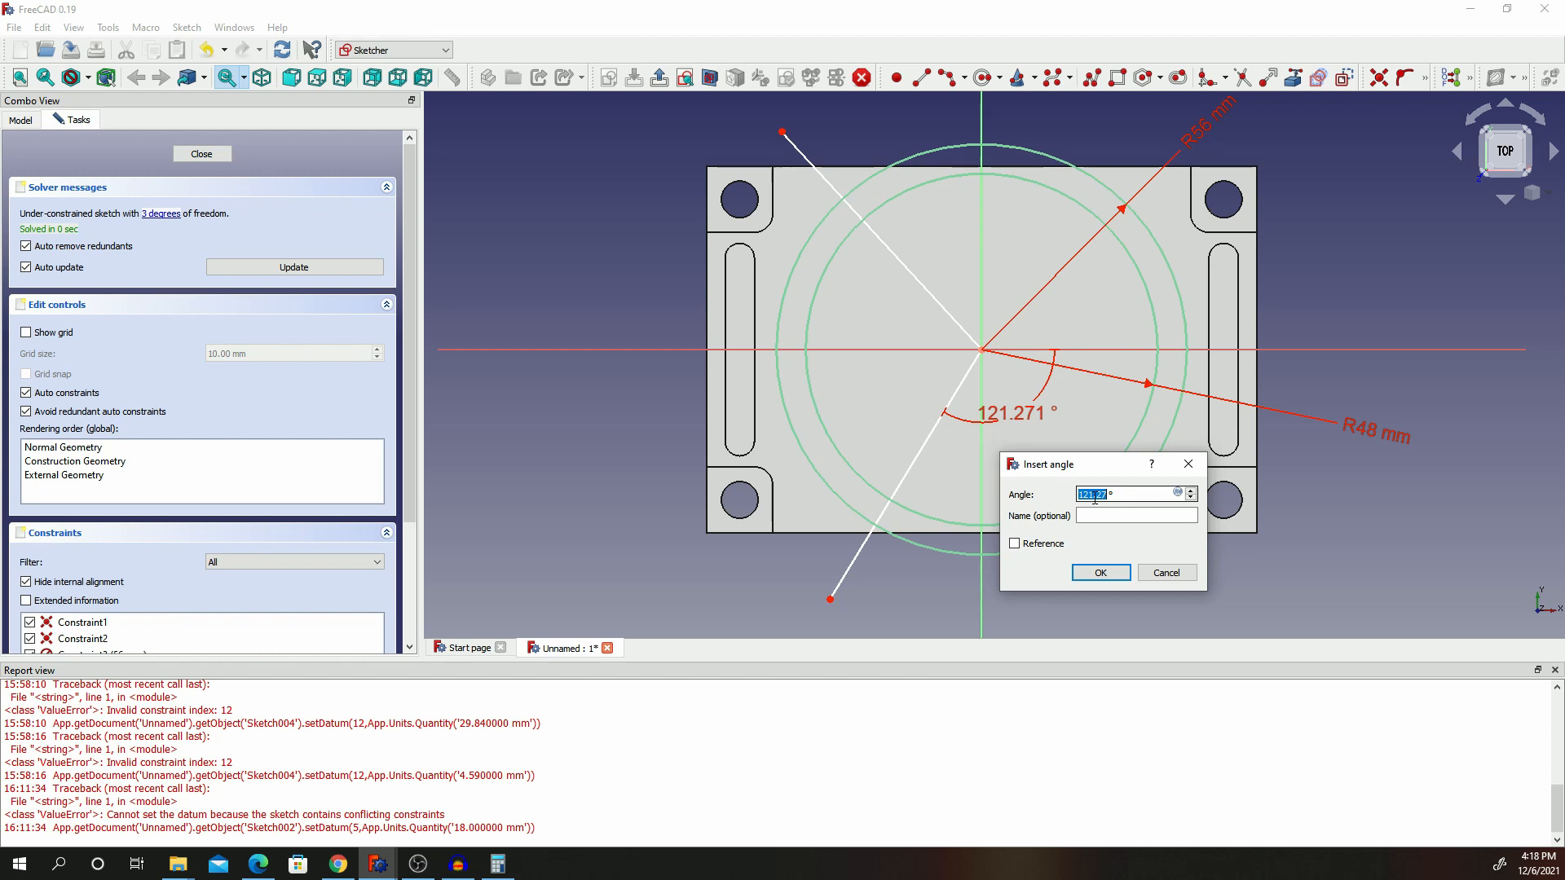
text(160)
click(1101, 572)
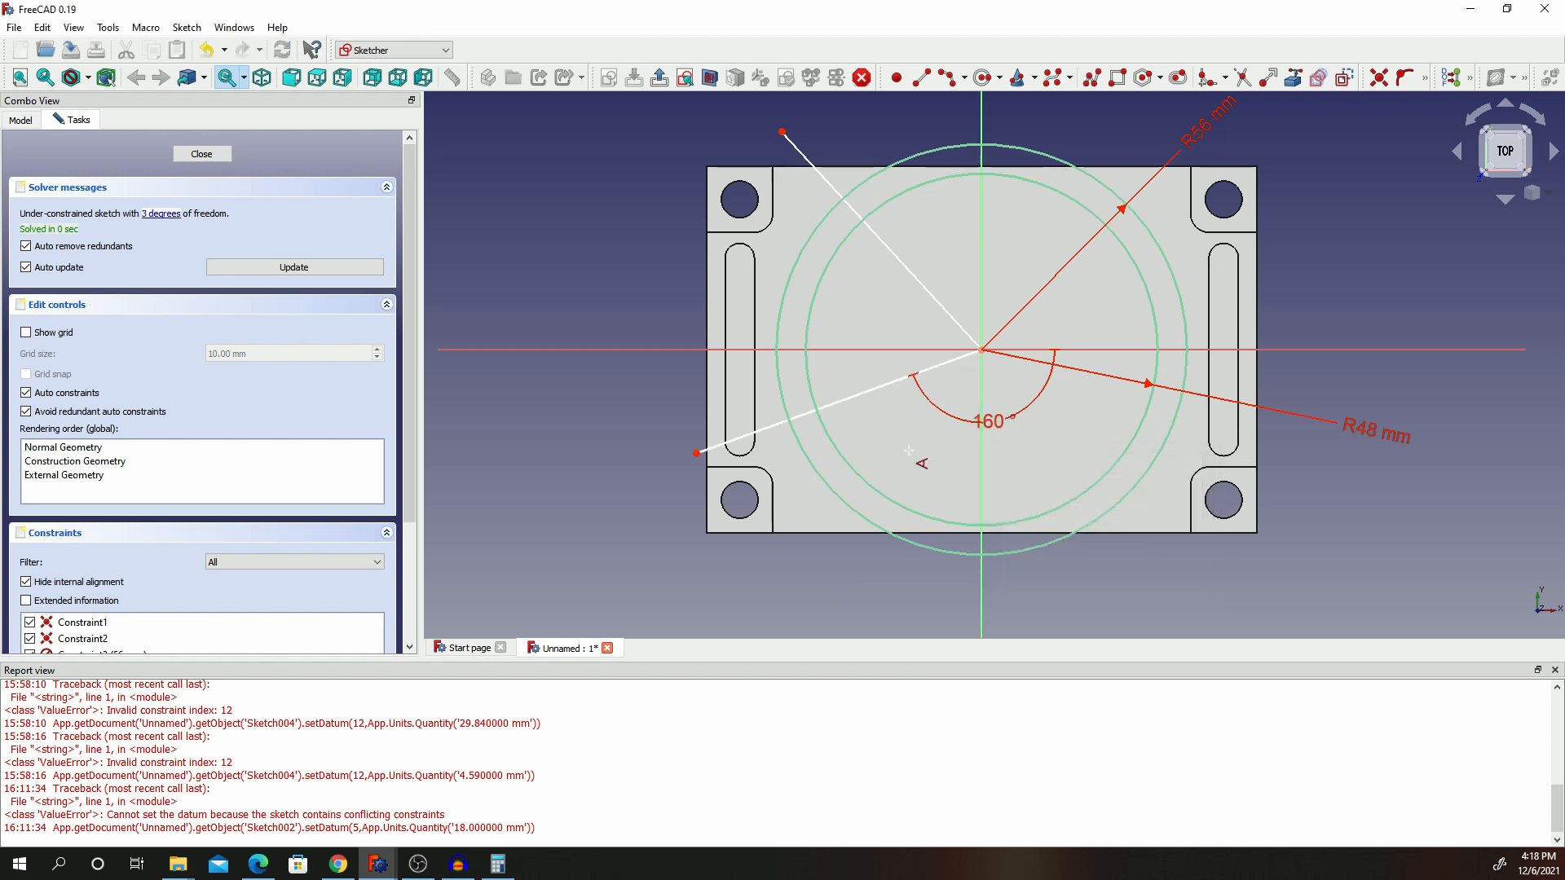
Change the angle constraint of the lower line to 140°.
right_click(851, 379)
click(992, 430)
double_click(992, 430)
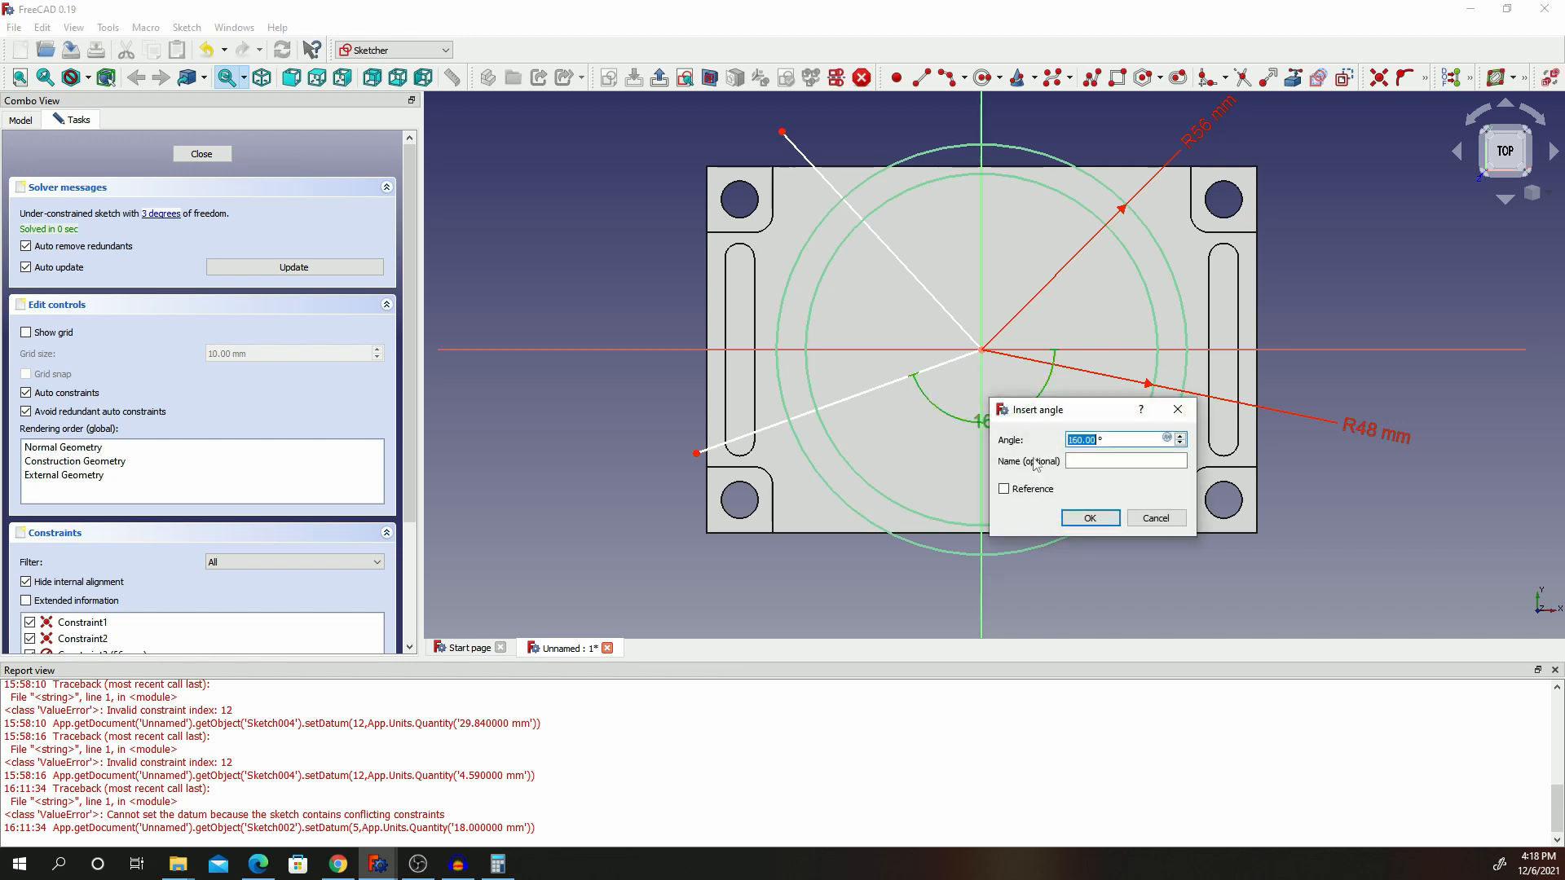
text(140)
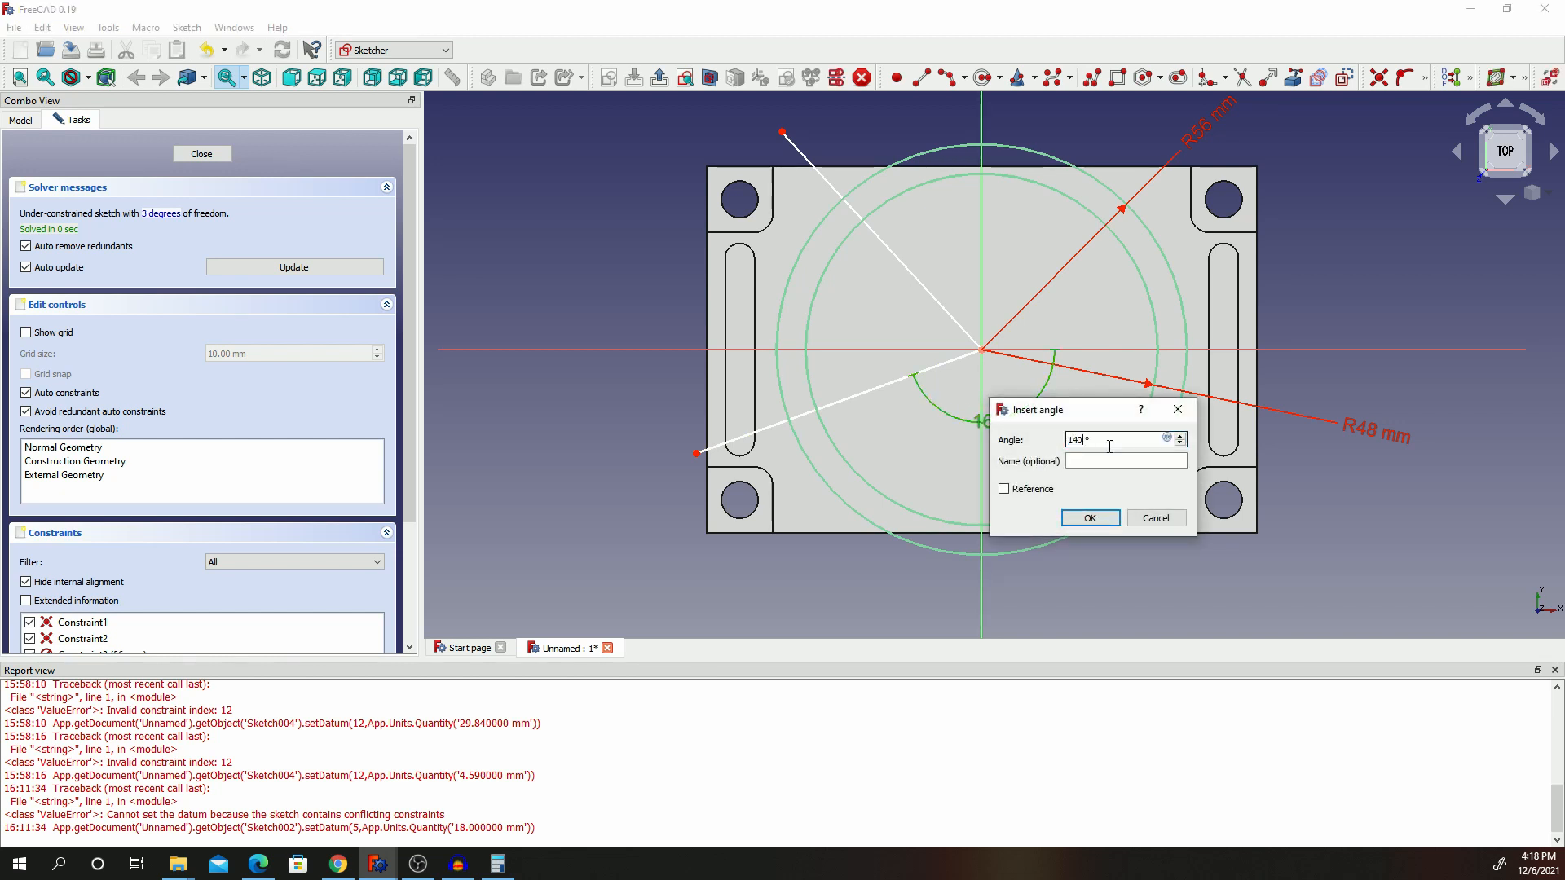
click(1089, 517)
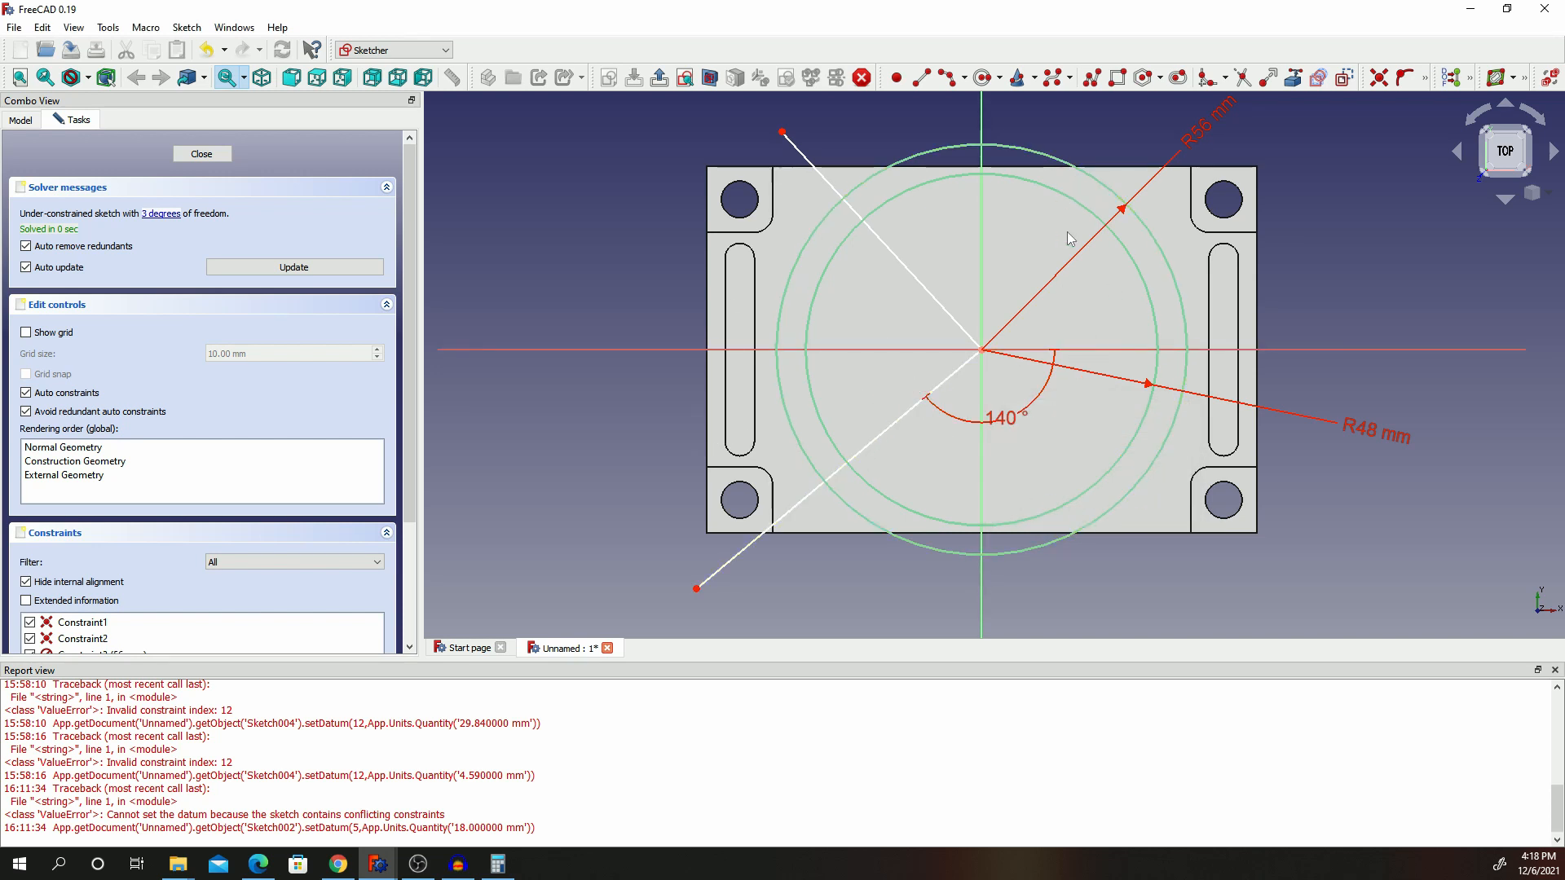
Constrain the angle between the horizontal axis and the upper line to 140°.
click(1424, 79)
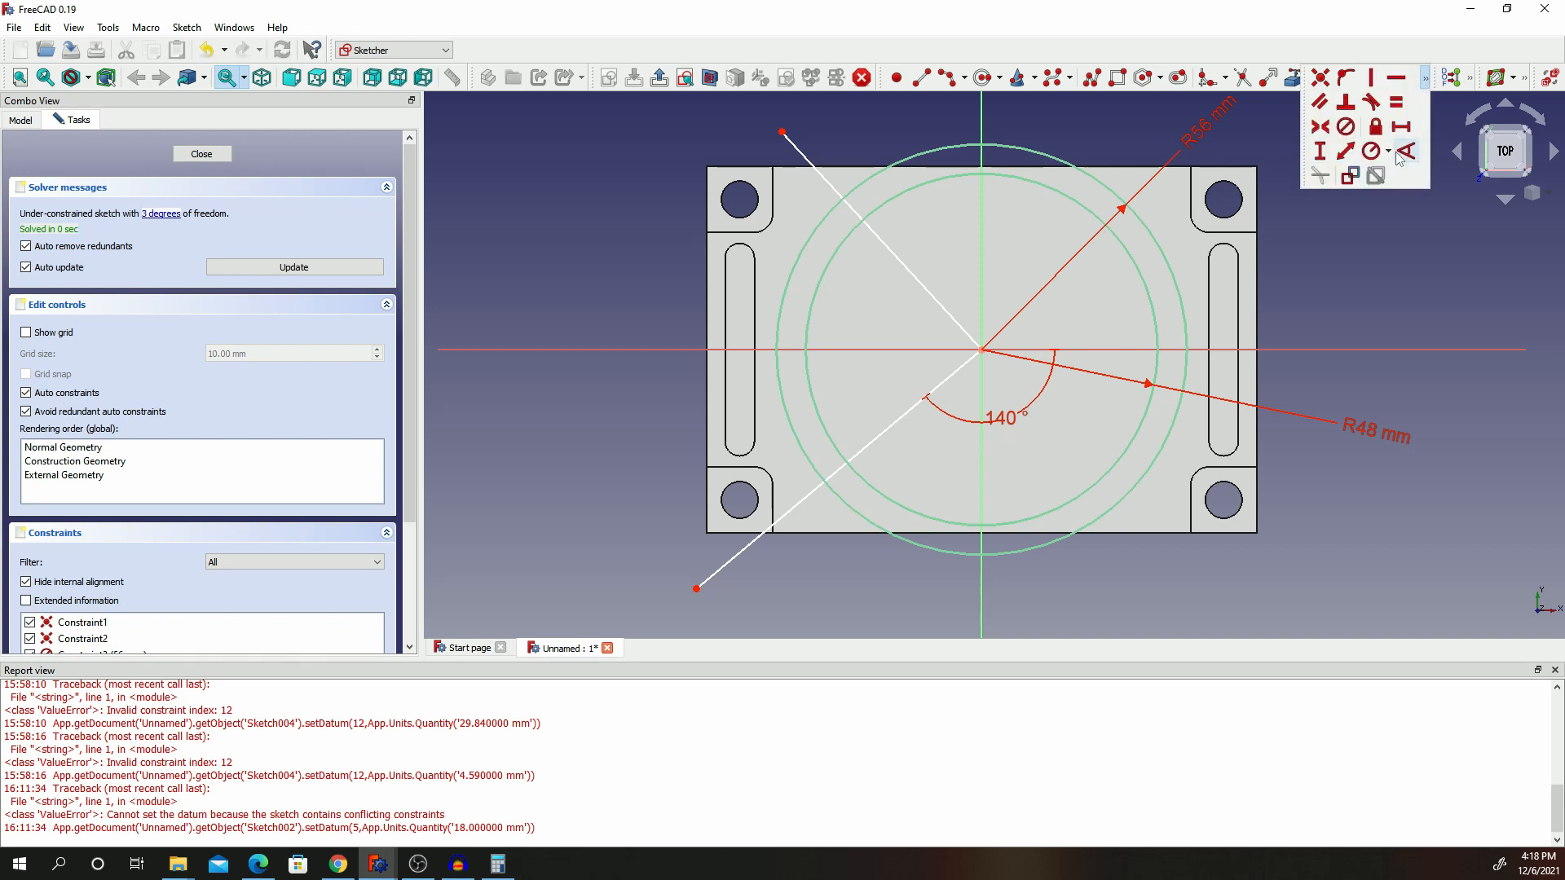
click(1397, 153)
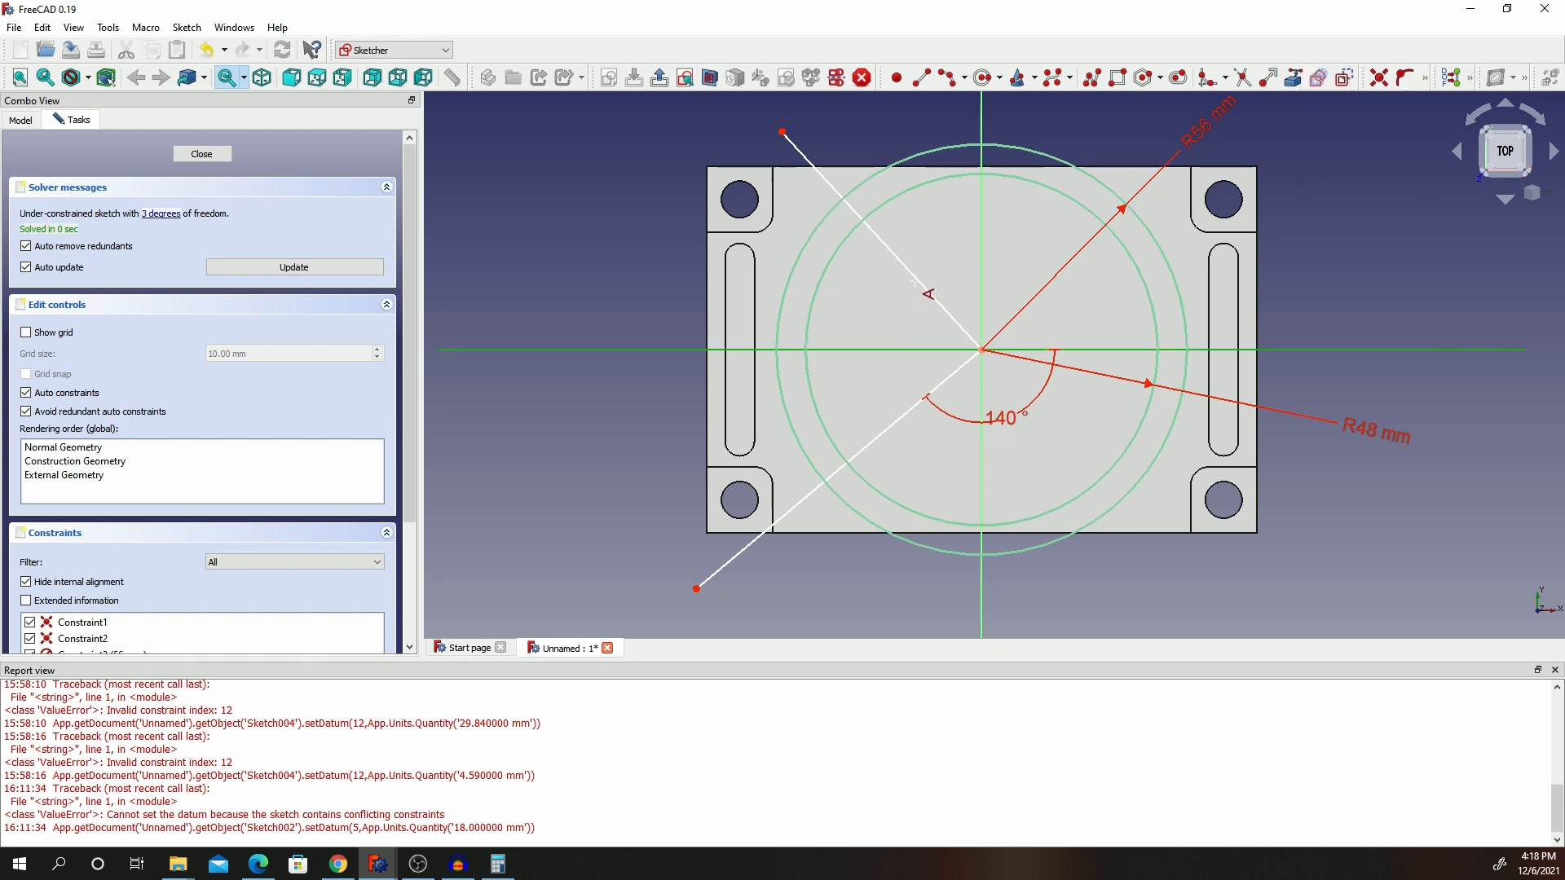
click(927, 276)
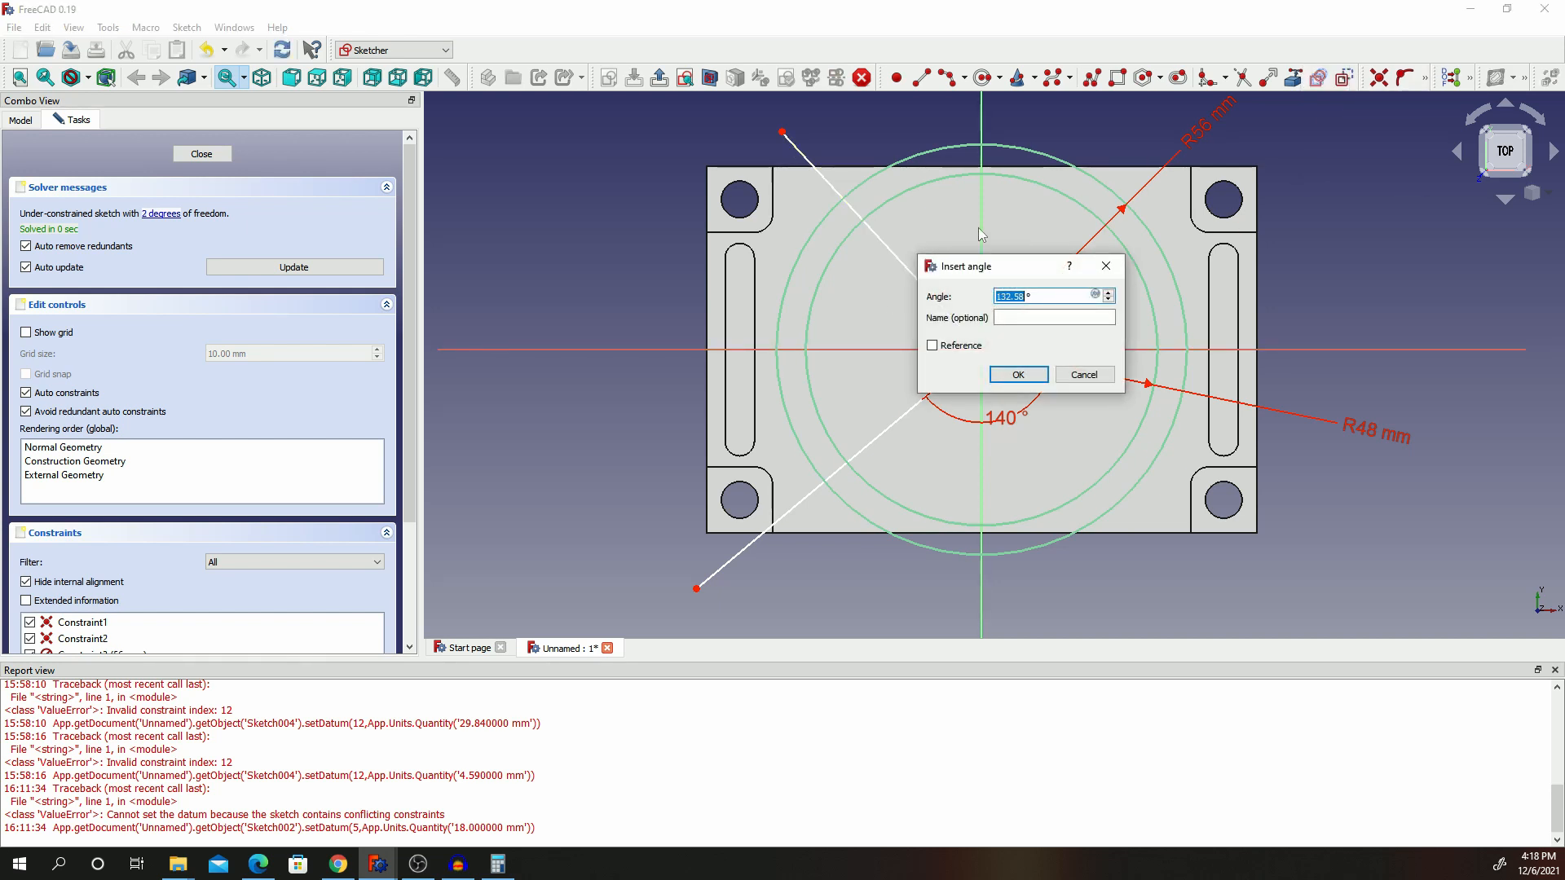
text(140)
click(1018, 374)
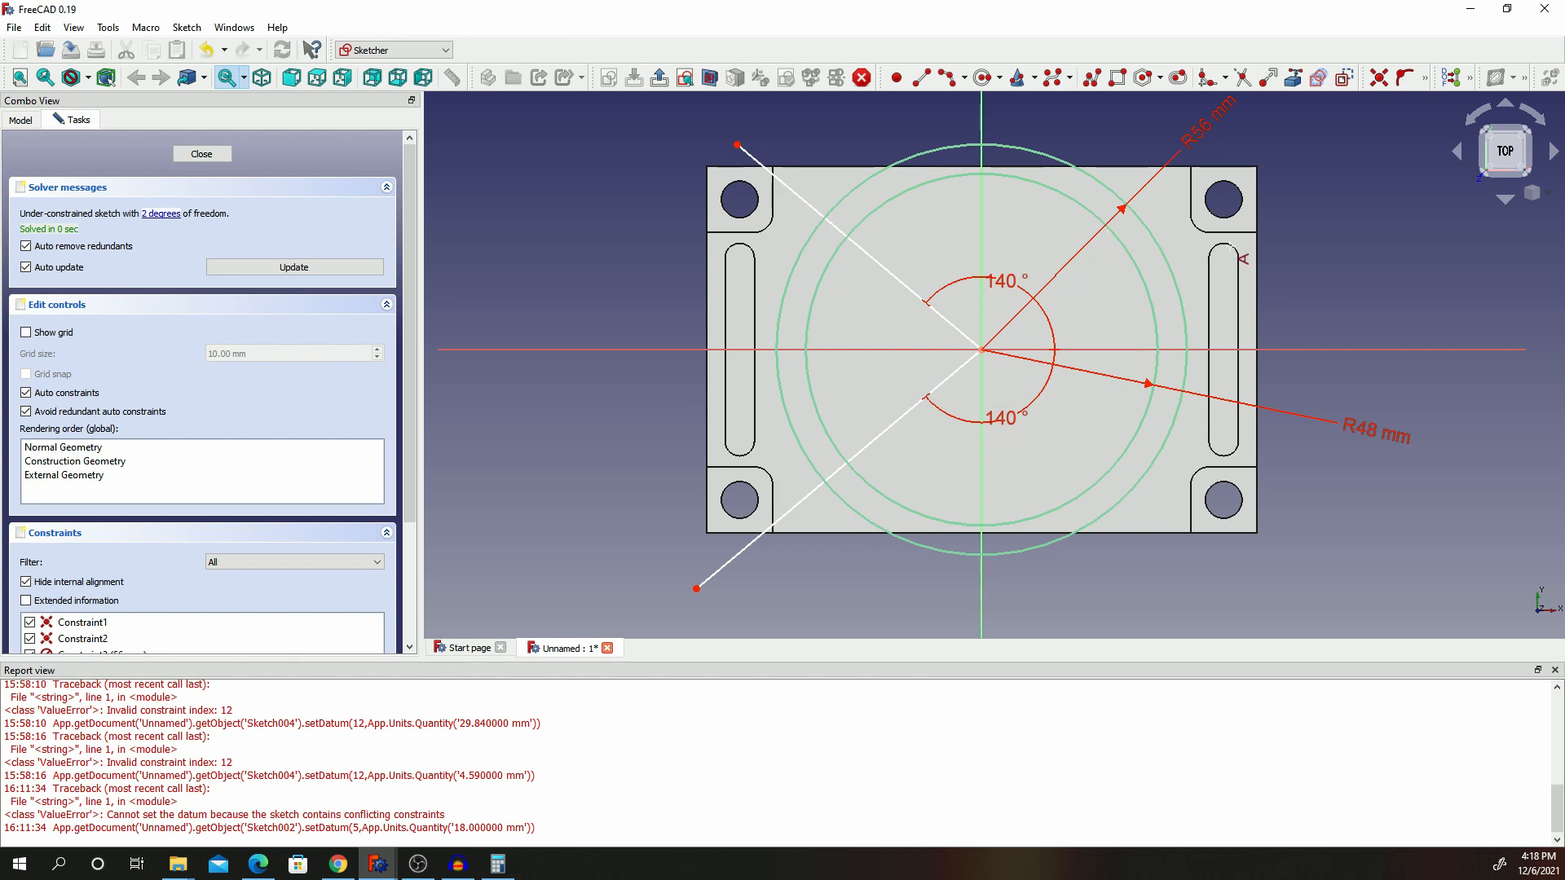
right_click(1331, 243)
click(1330, 203)
Trim both circles on the right so only the left arcs between the two angled lines remain.
click(1105, 190)
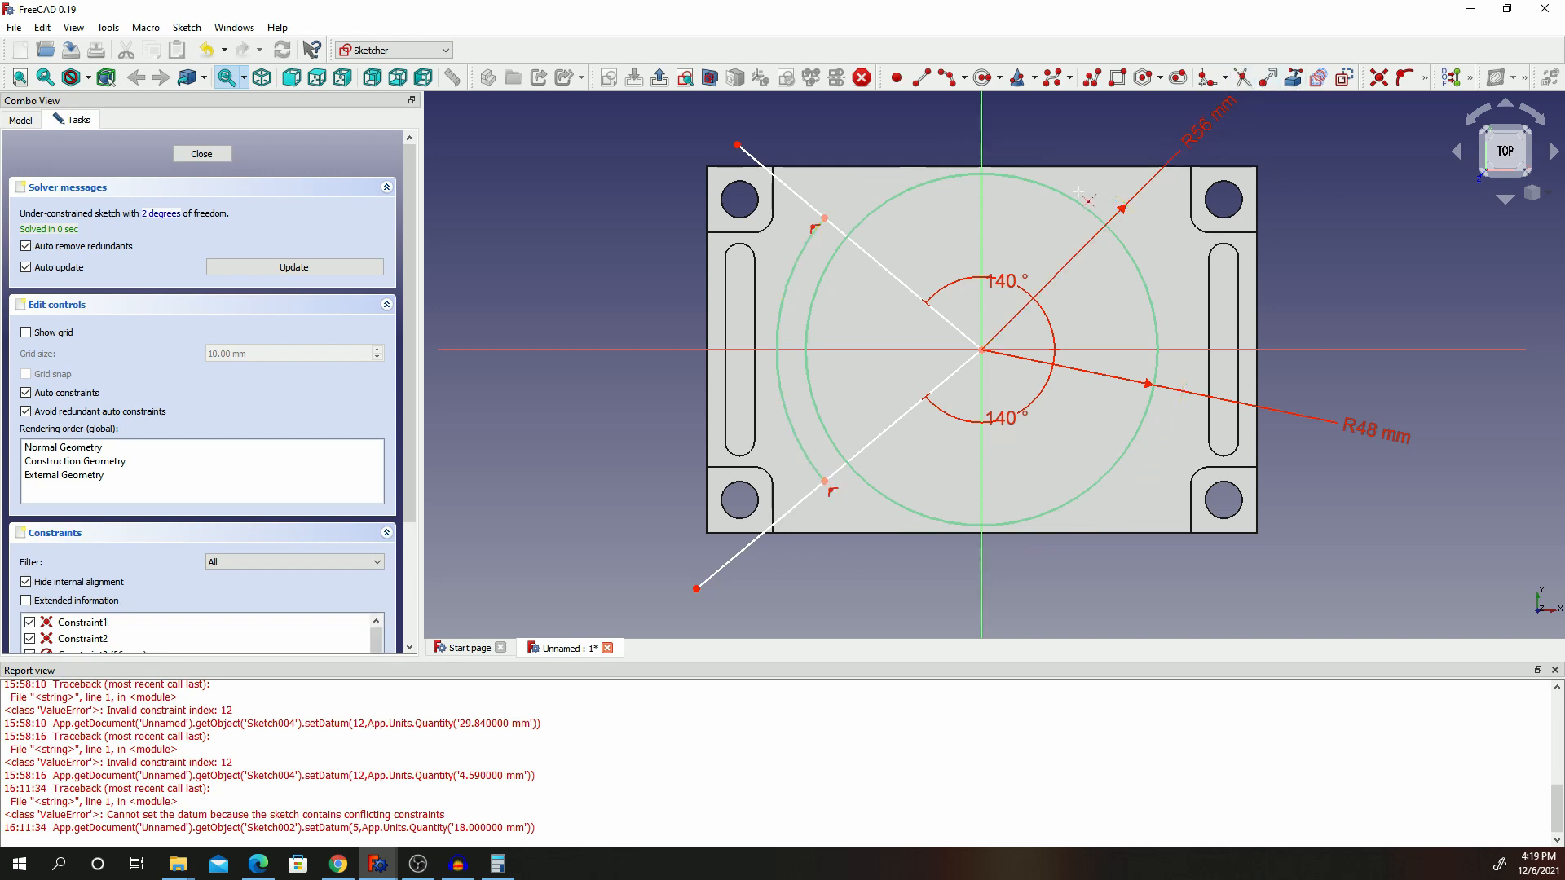
click(1064, 195)
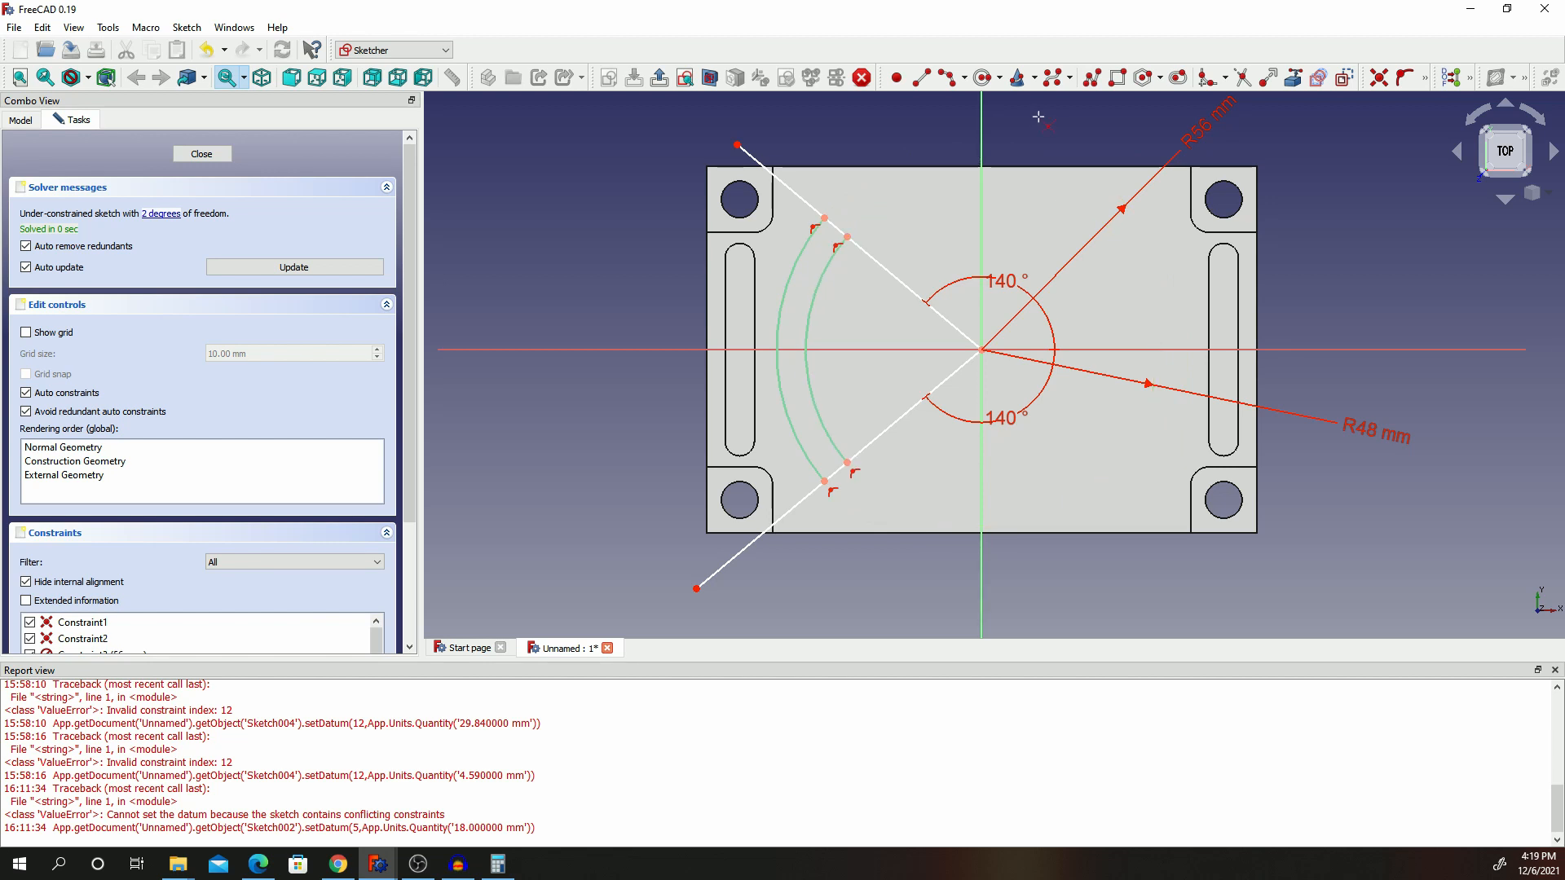
right_click(861, 146)
Delete the upper and lower angled lines, keeping the two concentric arcs.
click(894, 270)
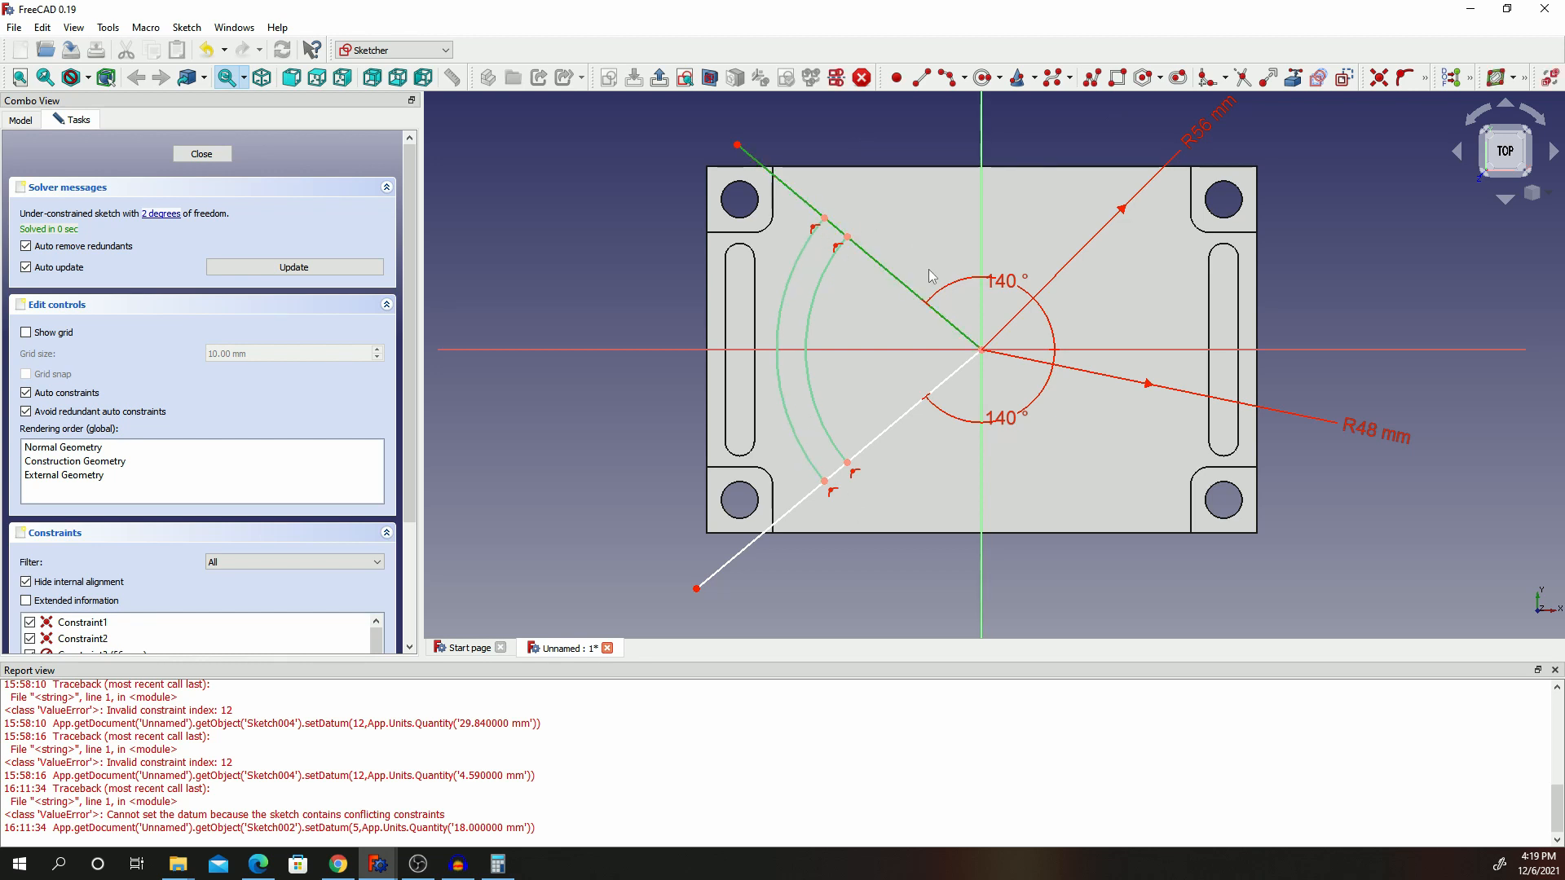
key(Delete)
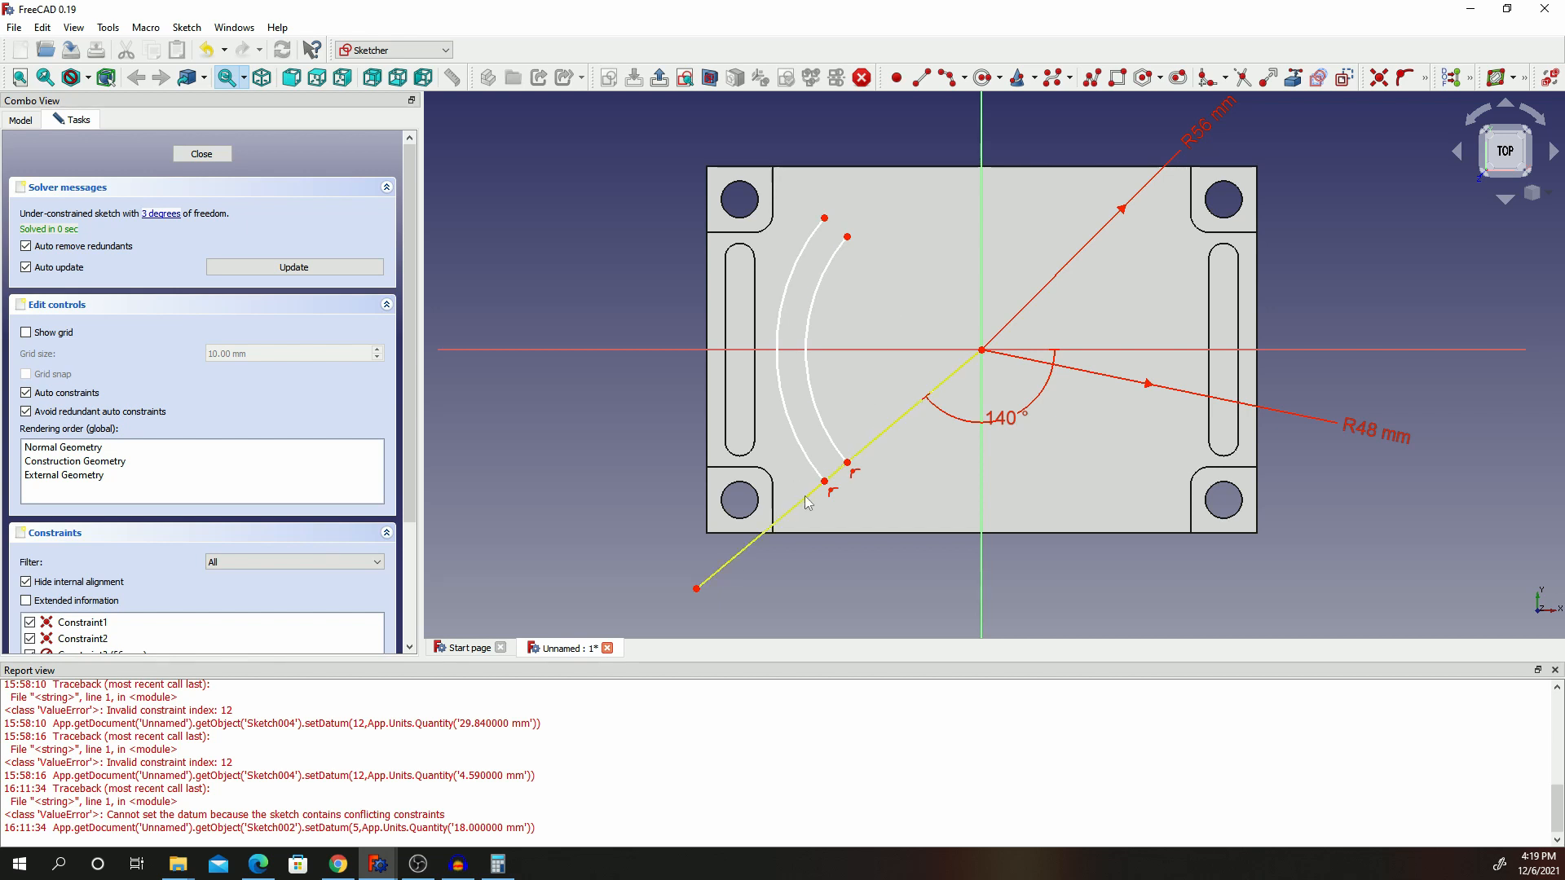
click(889, 428)
key(Delete)
Close the upper and lower ends of the two concentric arcs with small end arcs drawn by end points and rim point.
click(965, 79)
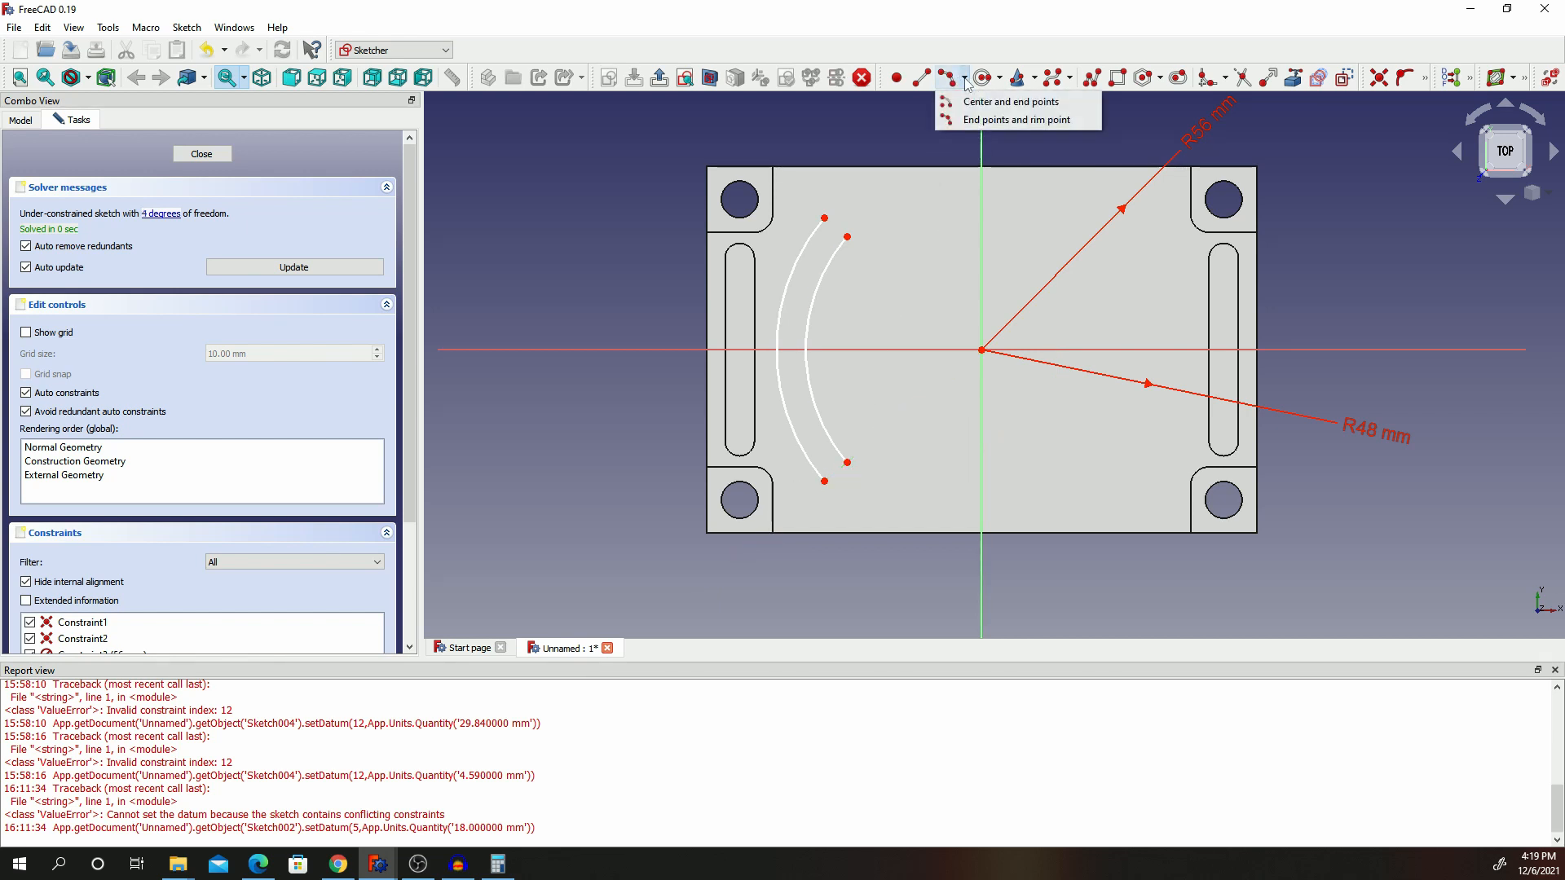
click(946, 120)
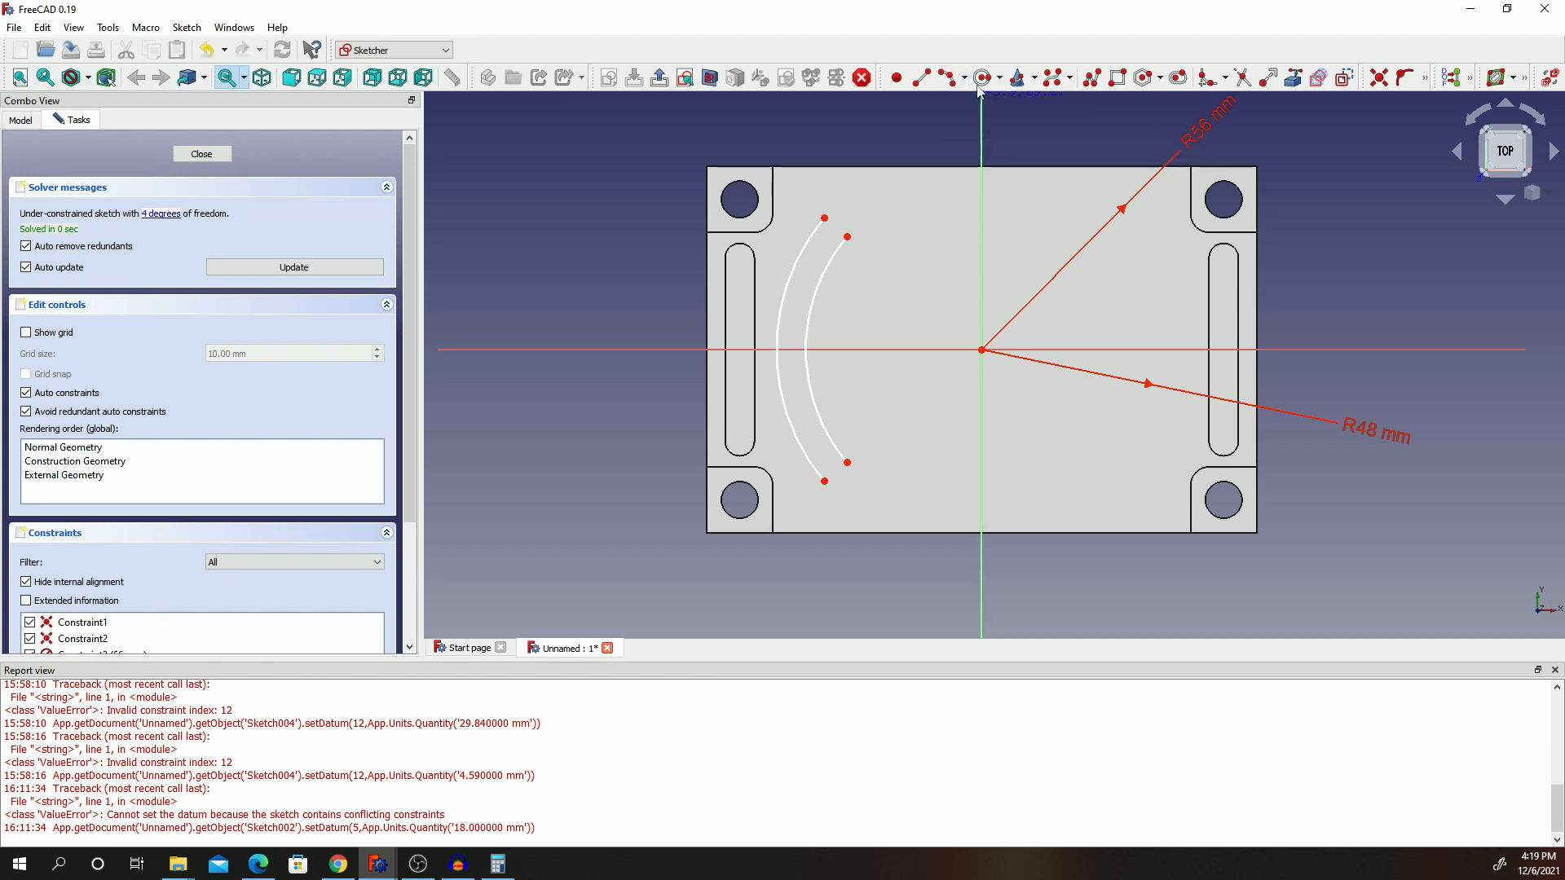
click(825, 218)
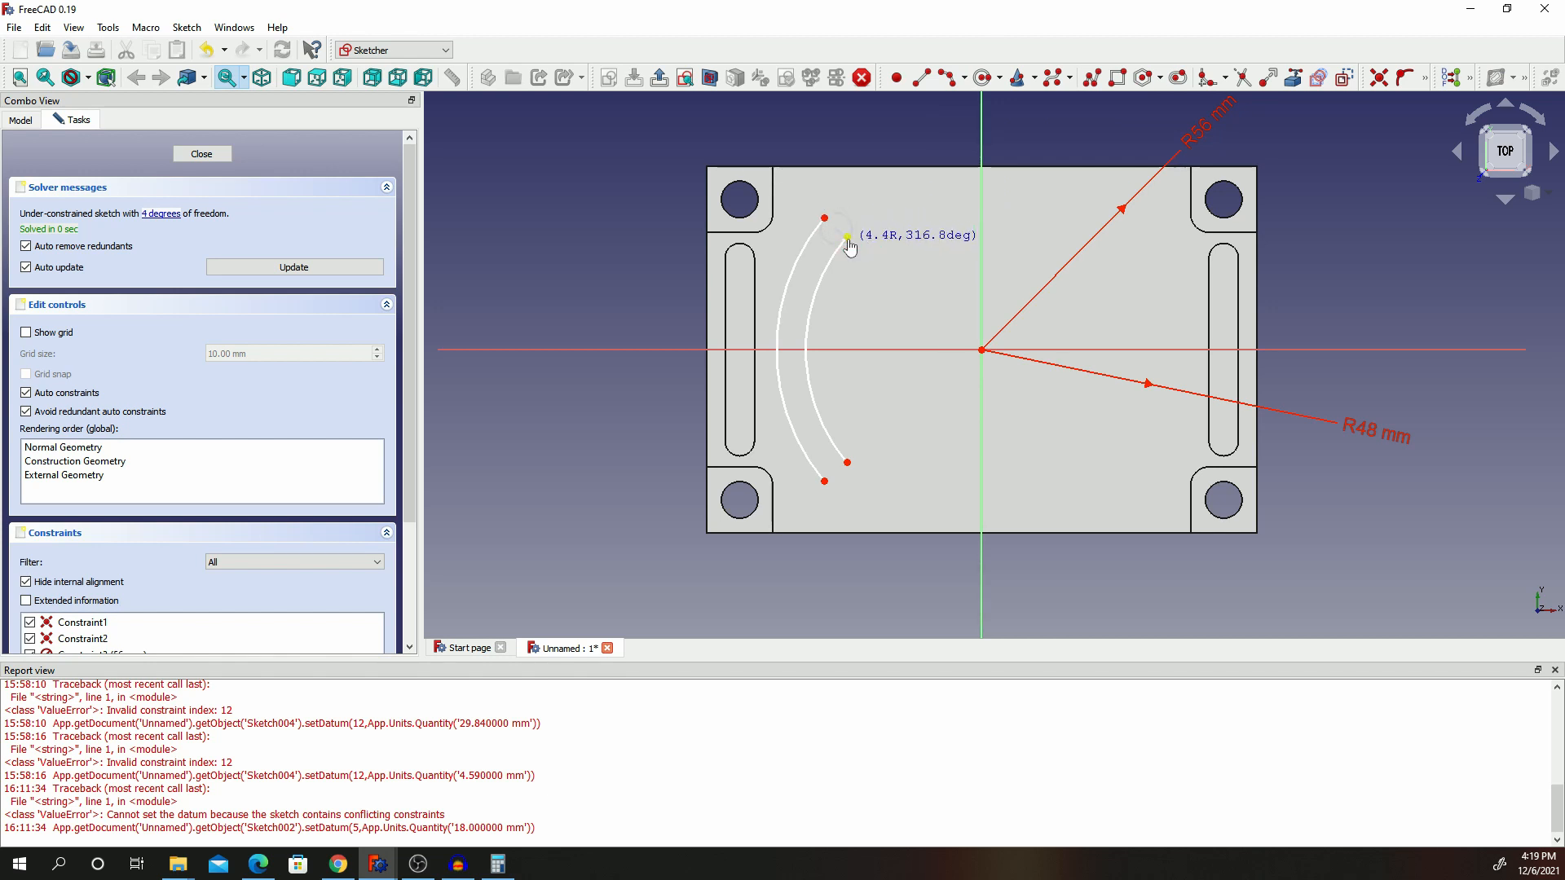
click(854, 209)
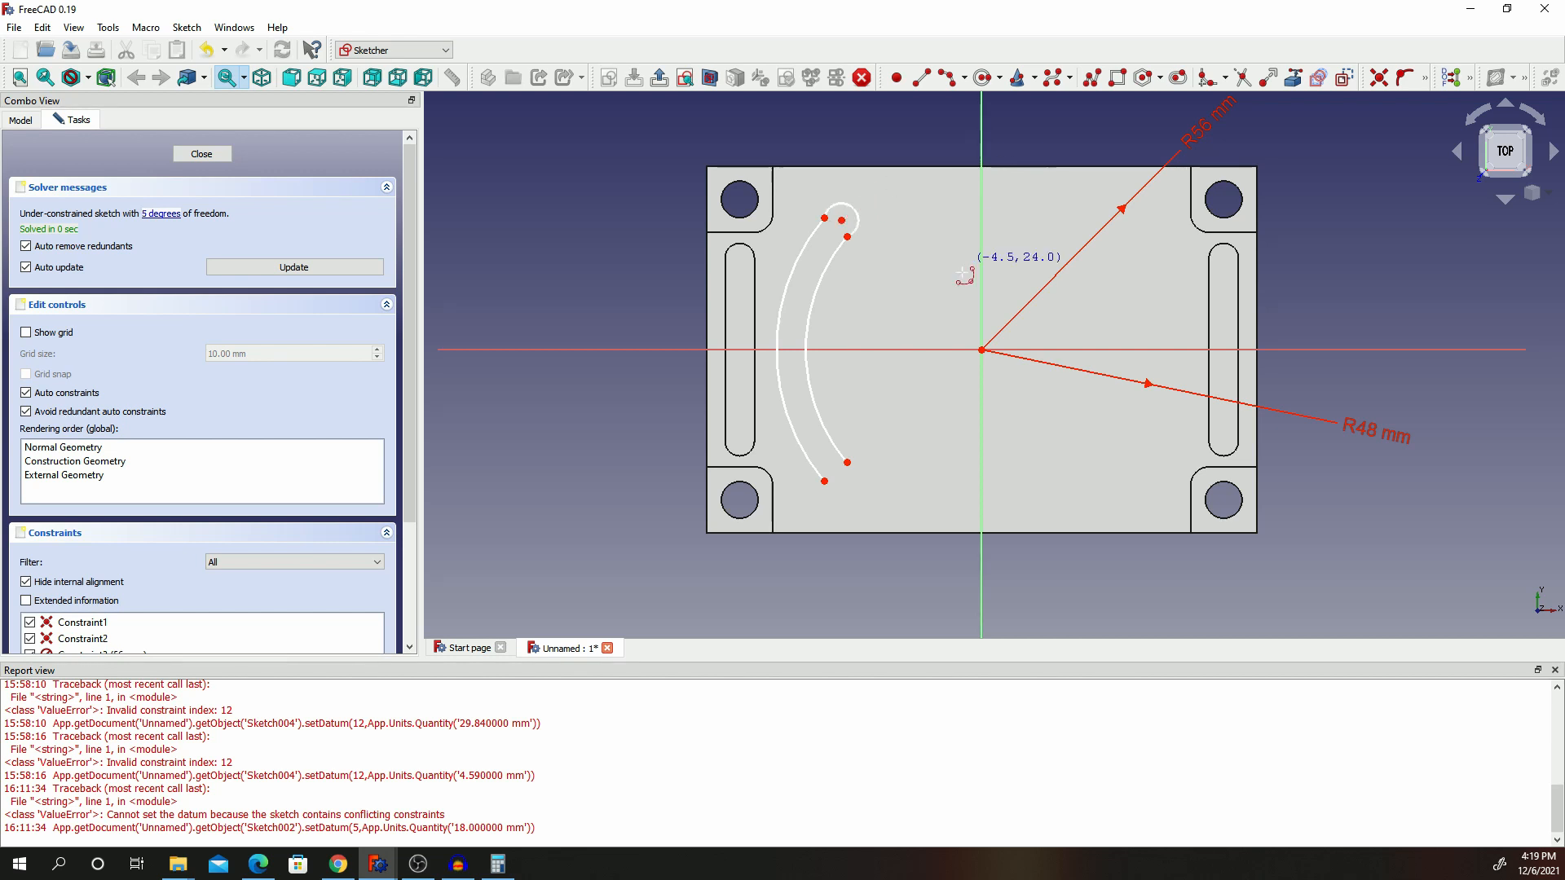
click(848, 463)
click(824, 481)
click(850, 498)
Constrain both end arcs of the curved slot to a 4 mm radius and move their labels clear of the slot.
click(1430, 82)
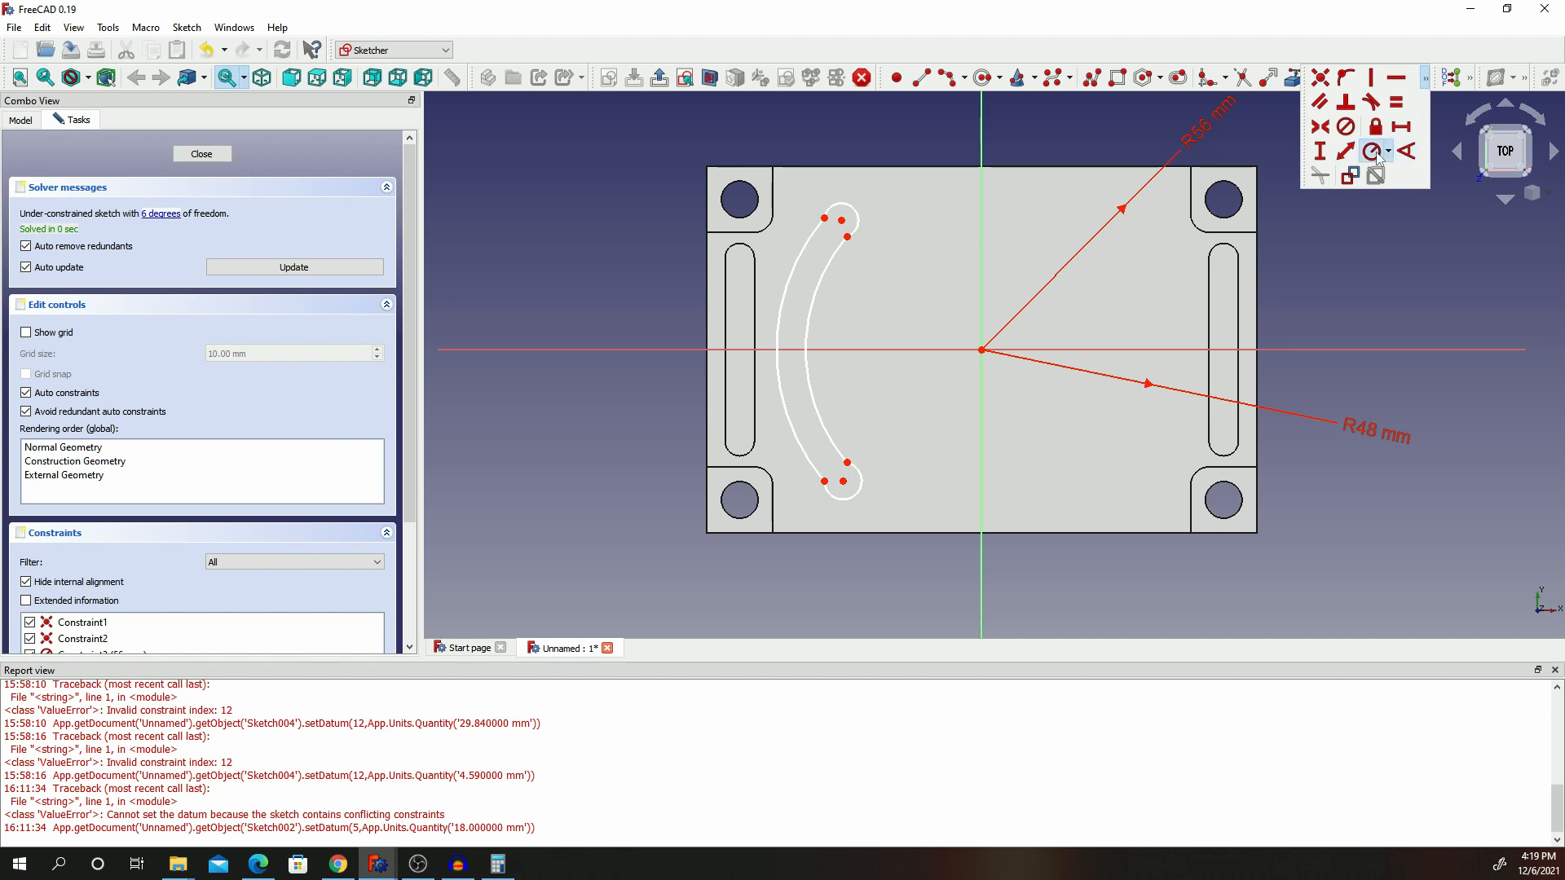
click(1377, 153)
click(856, 216)
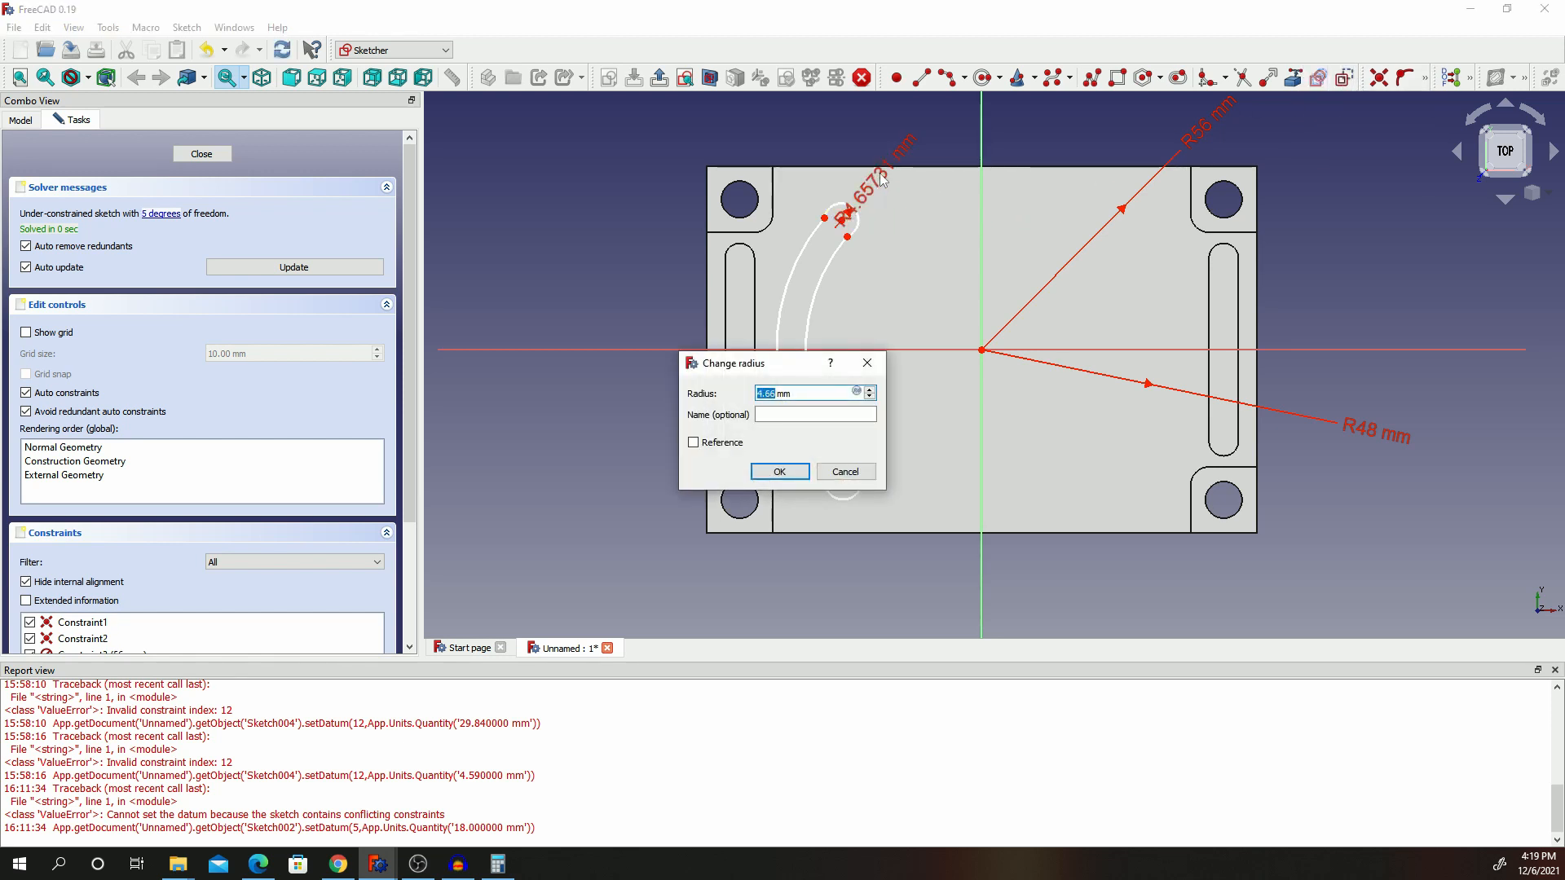
text(4)
click(779, 471)
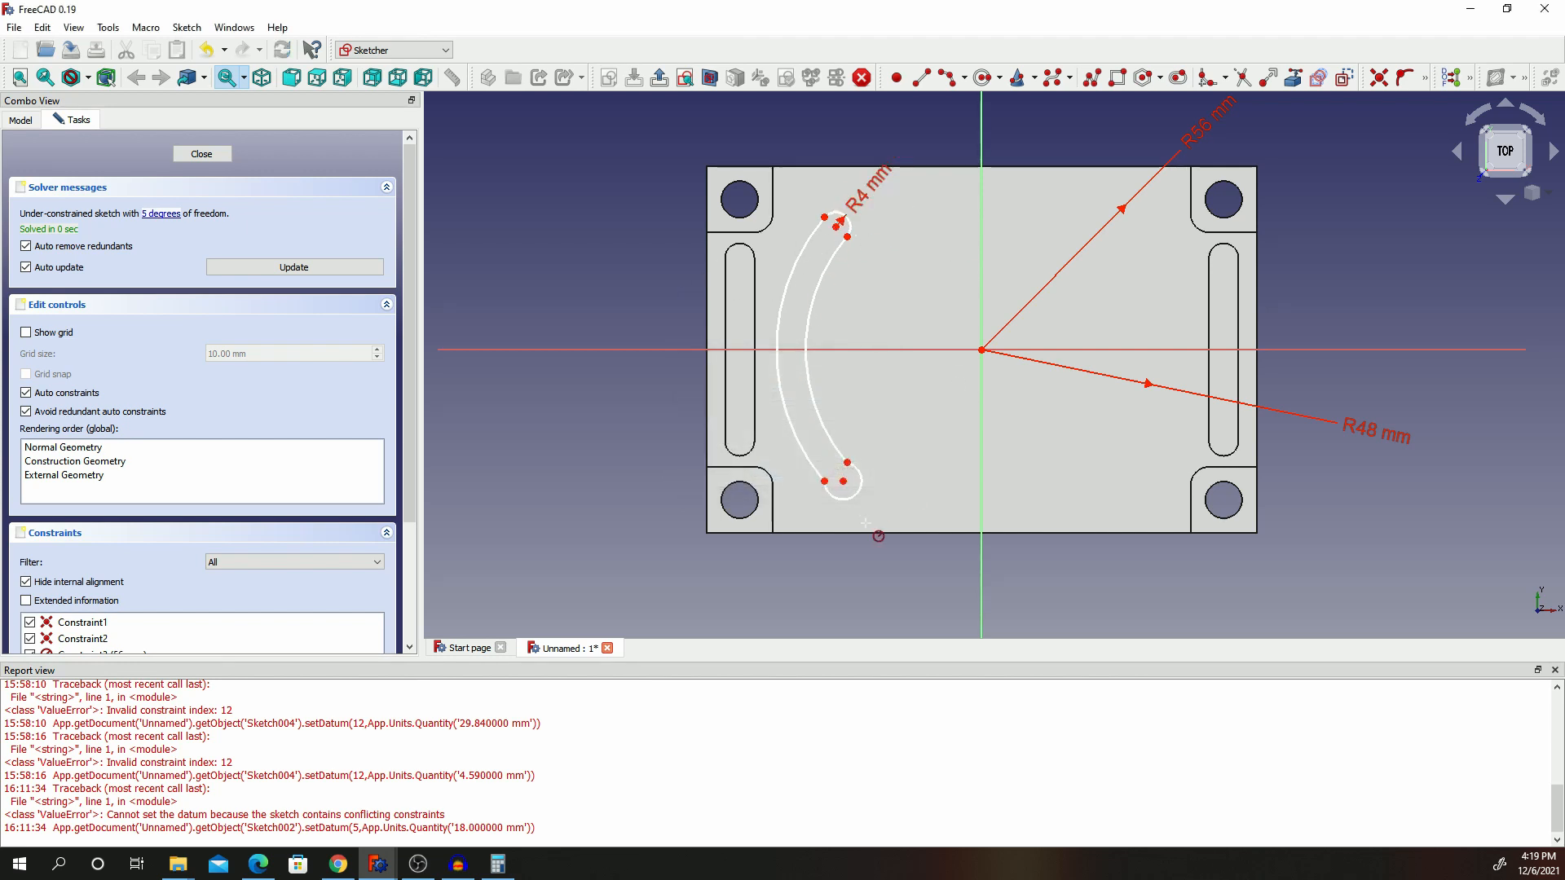
click(856, 489)
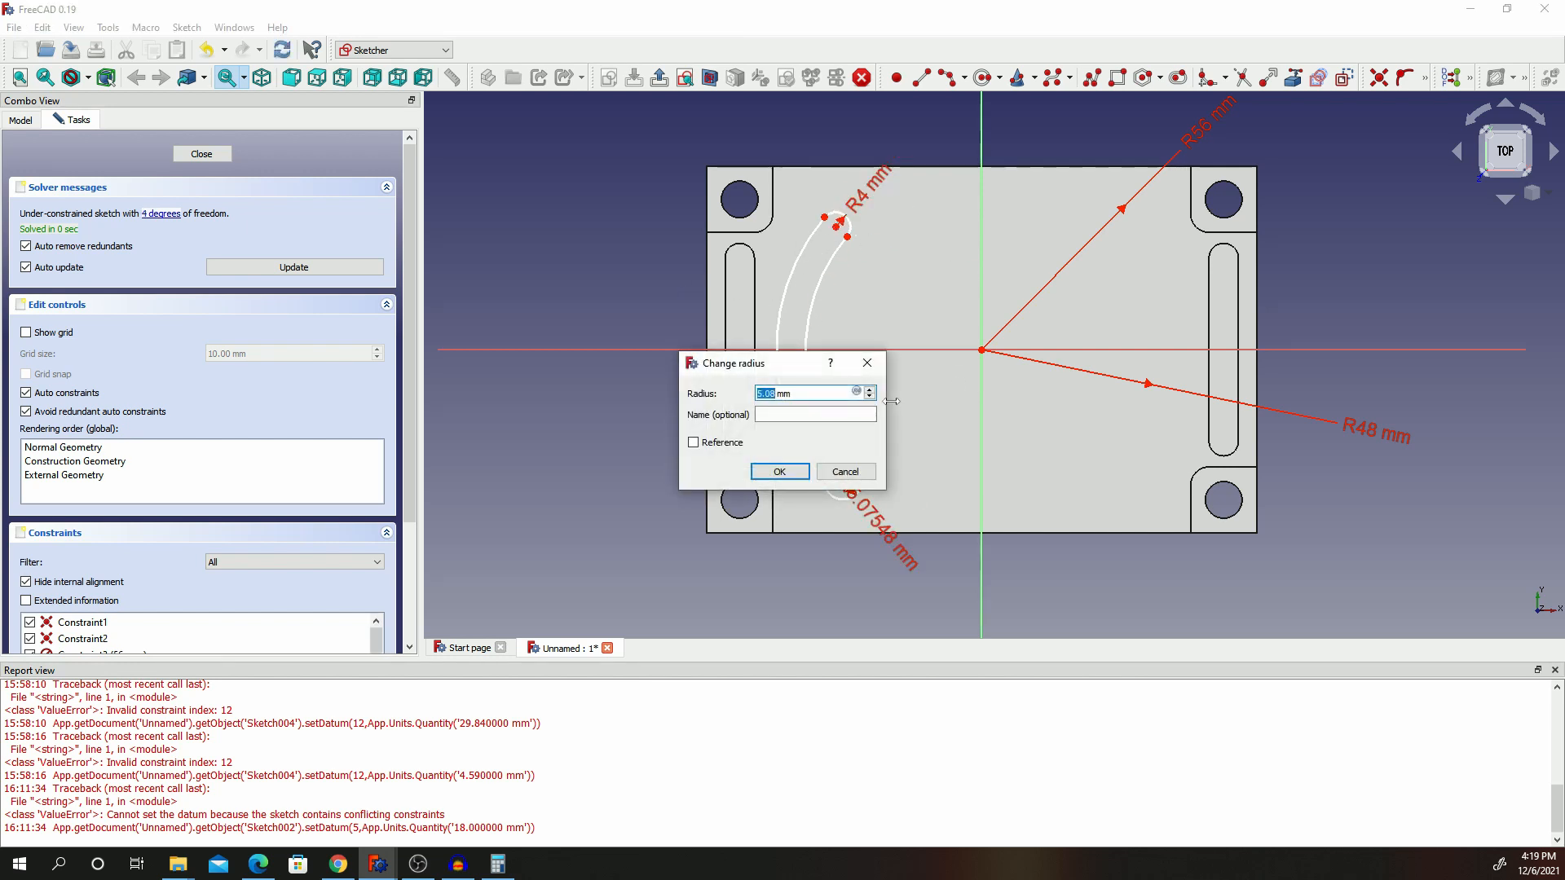
text(4)
click(775, 473)
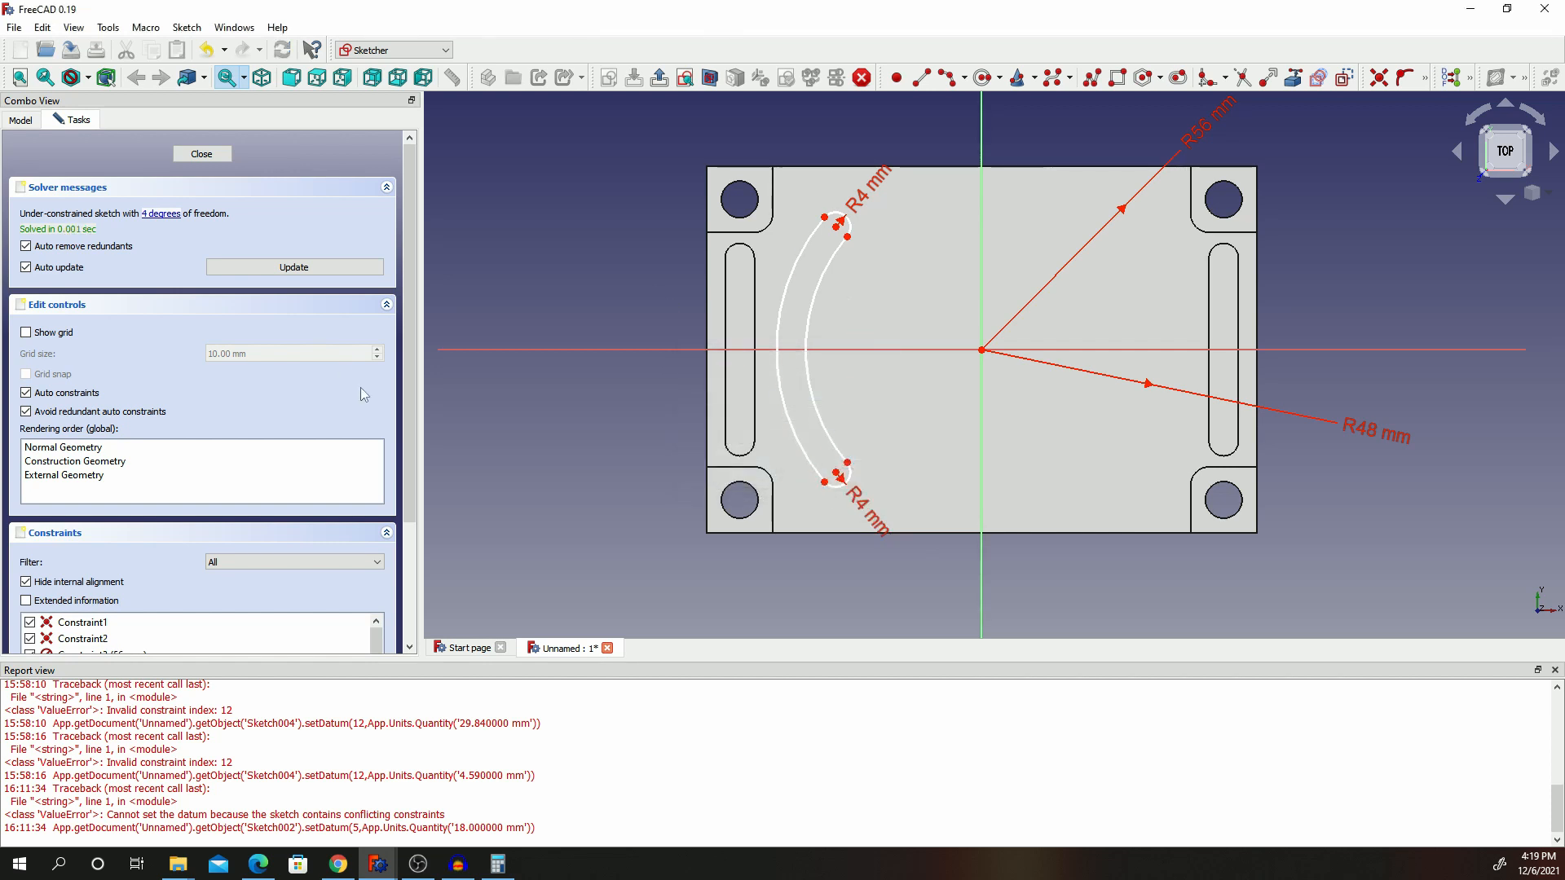
drag(872, 512, 595, 431)
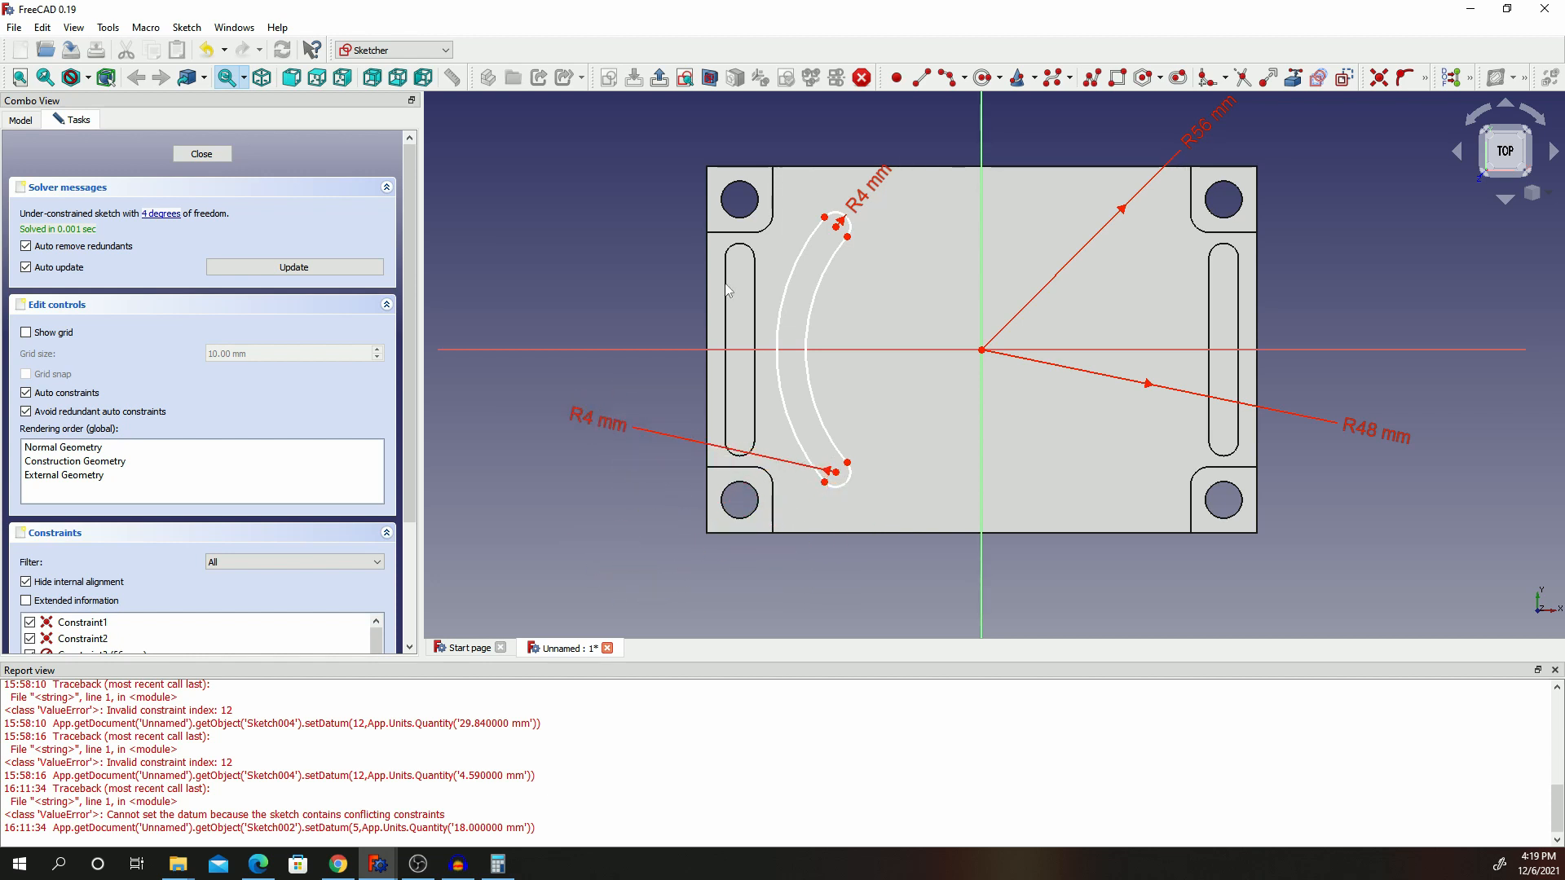
drag(869, 192, 845, 117)
Constrain the distance from the origin to the centre of each end arc to 52 mm.
click(1424, 80)
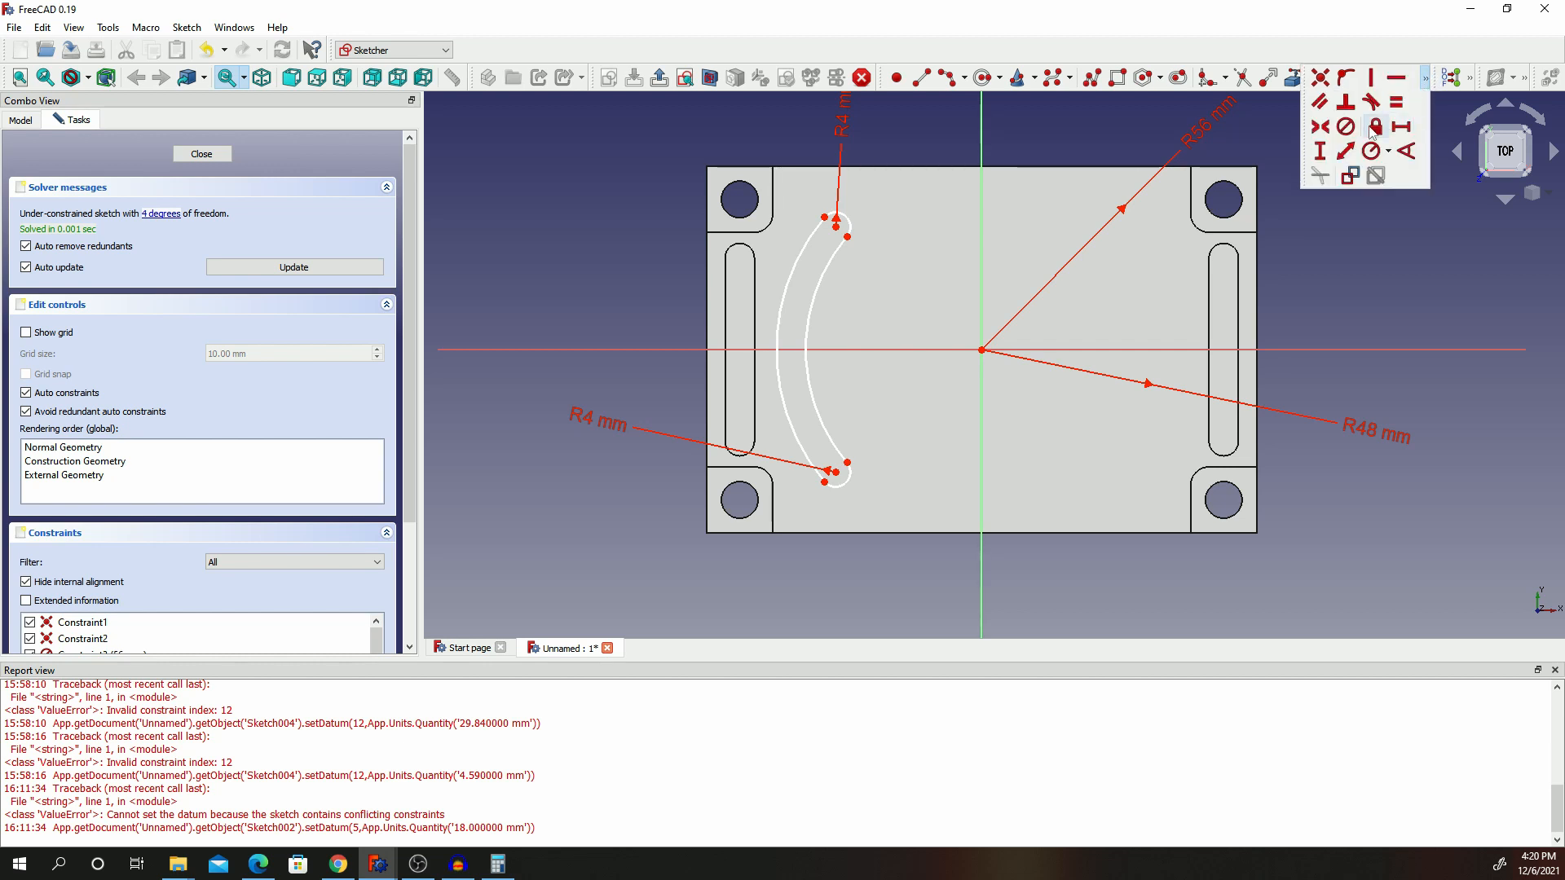
click(1345, 151)
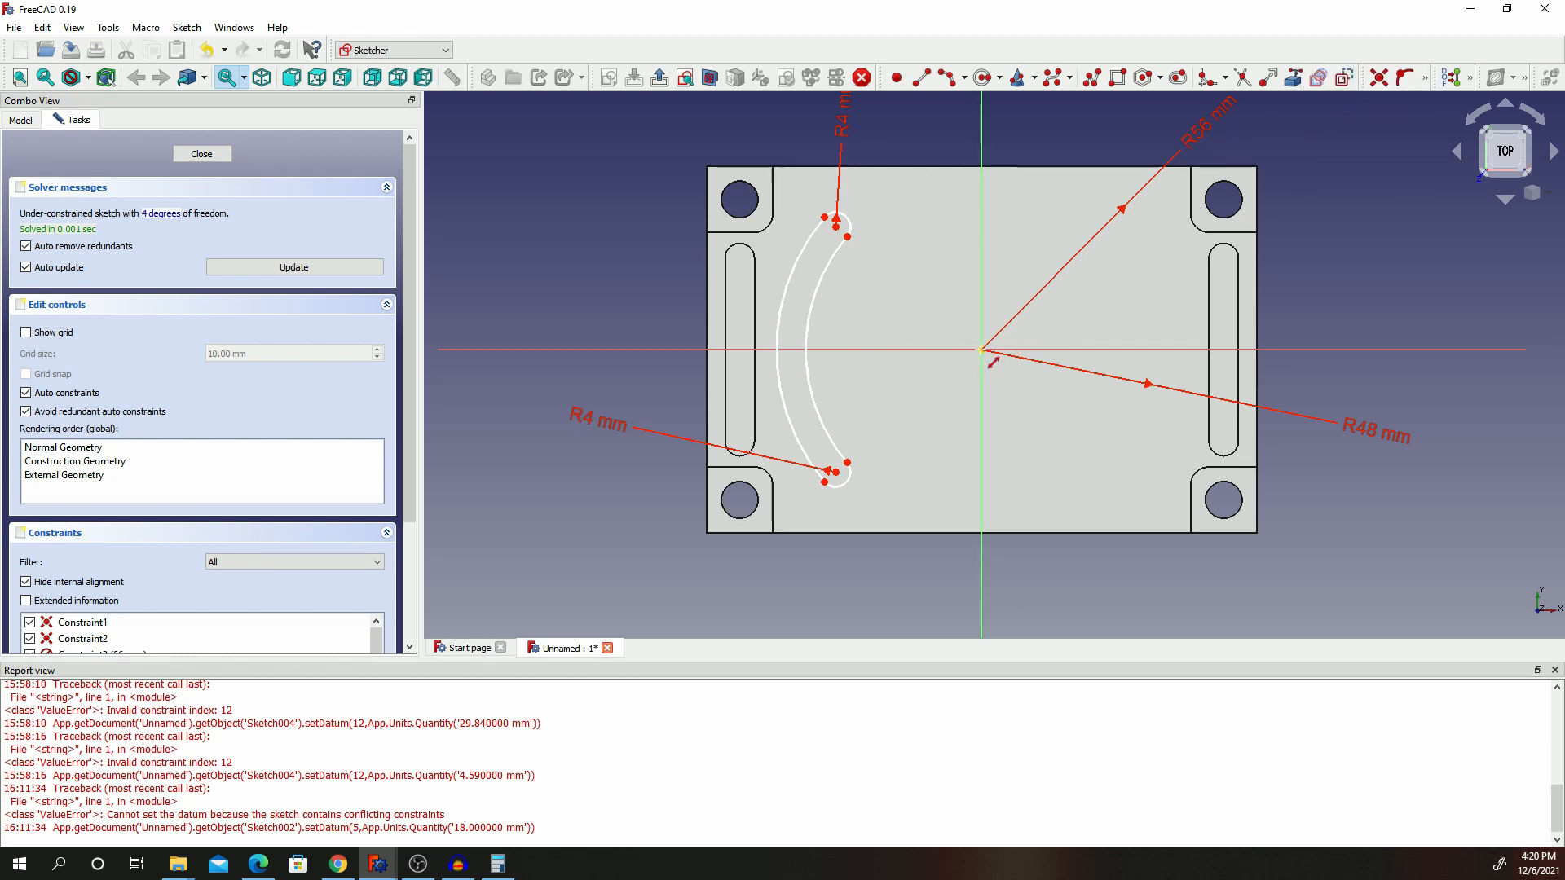
click(981, 349)
click(836, 223)
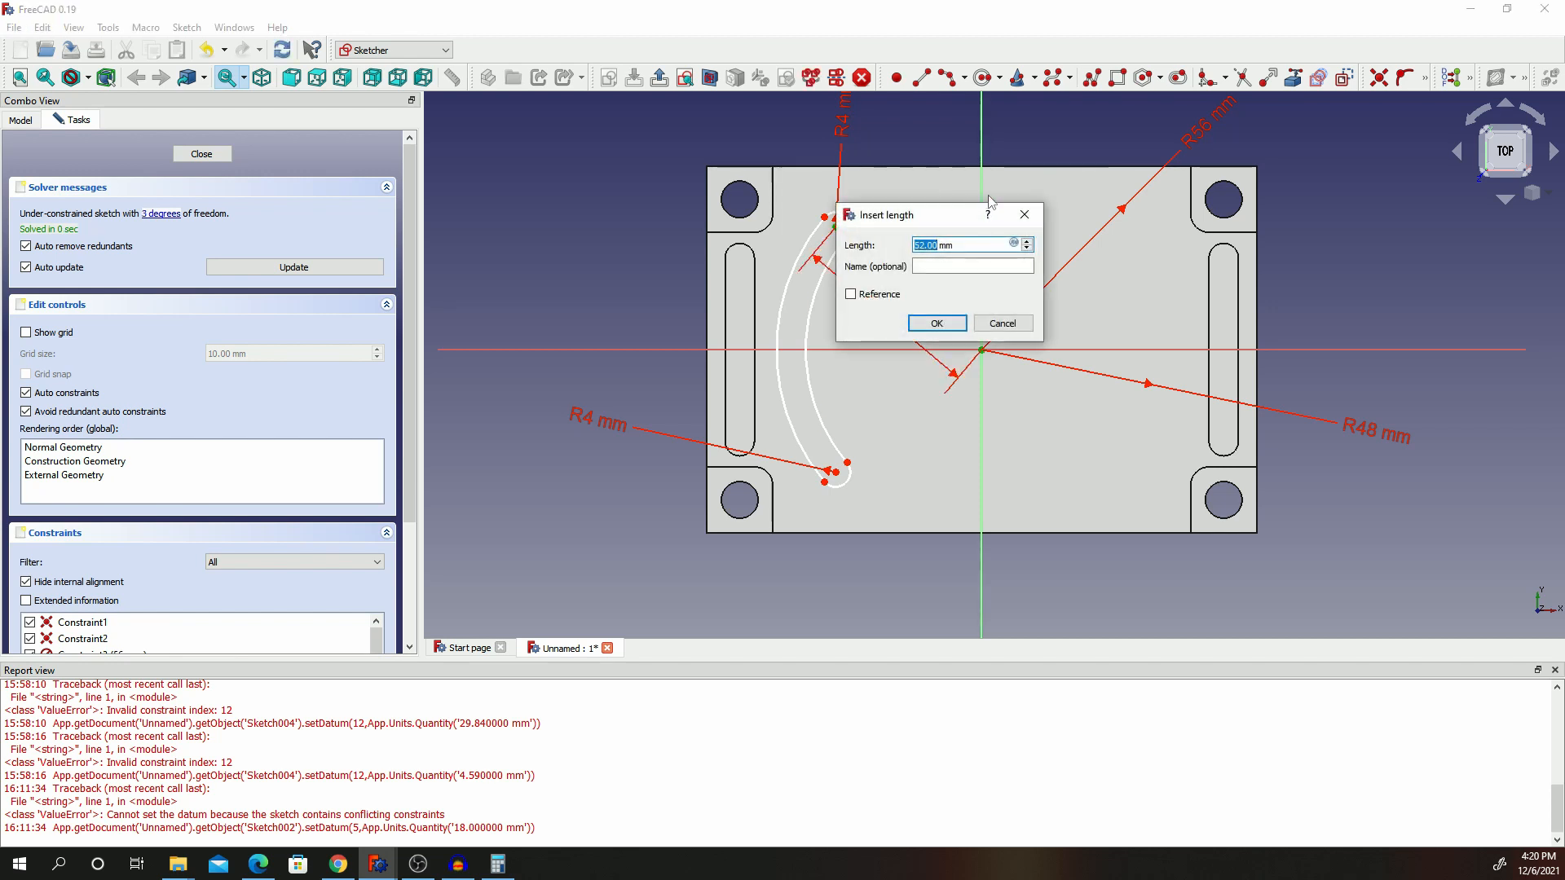
click(960, 327)
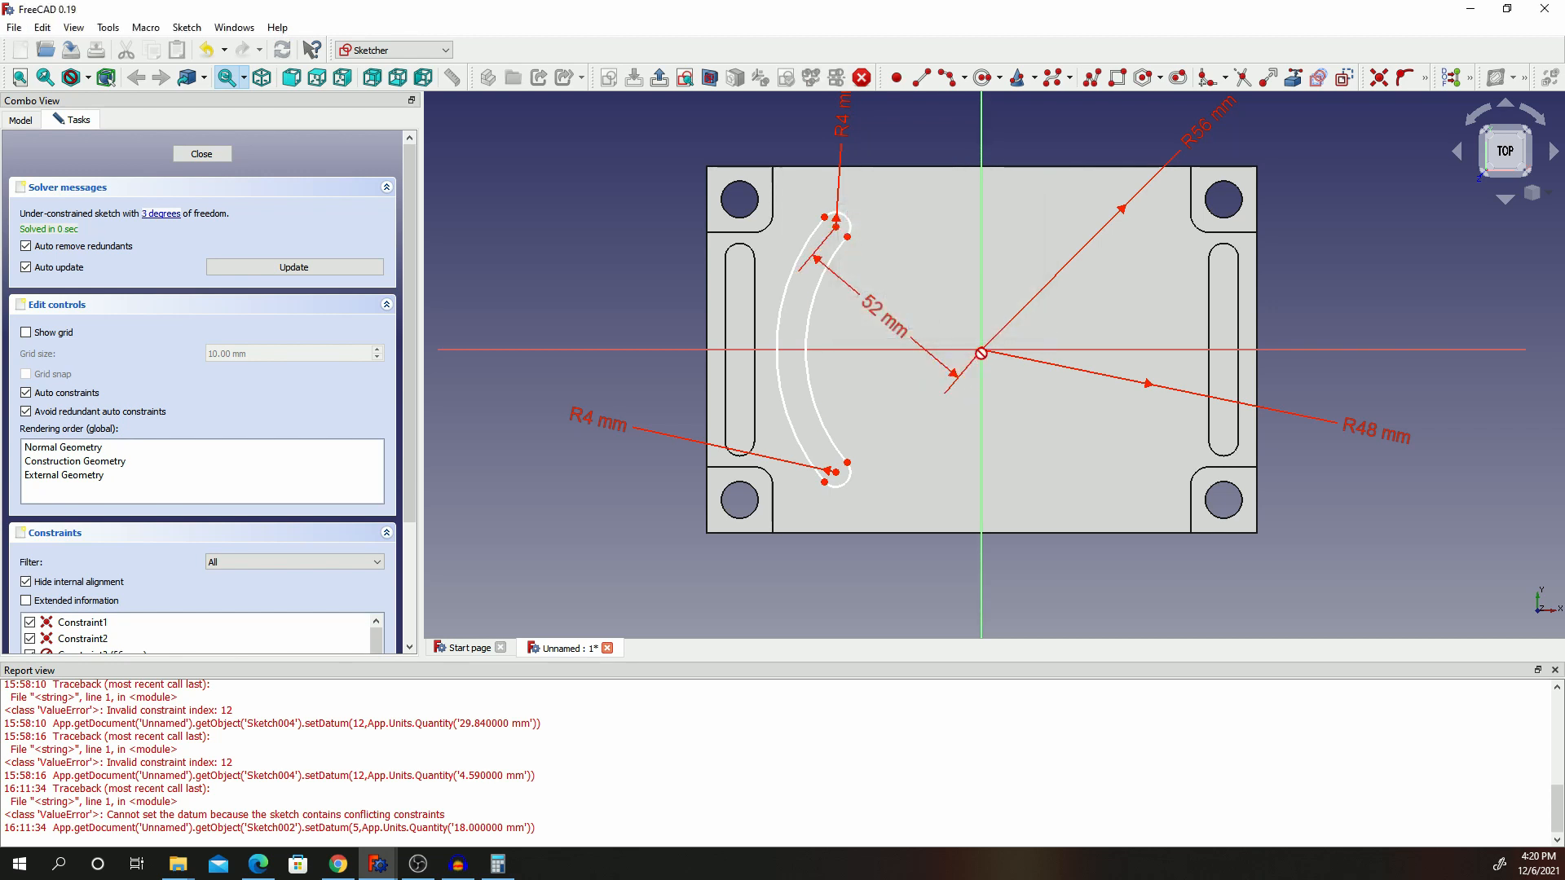
click(835, 471)
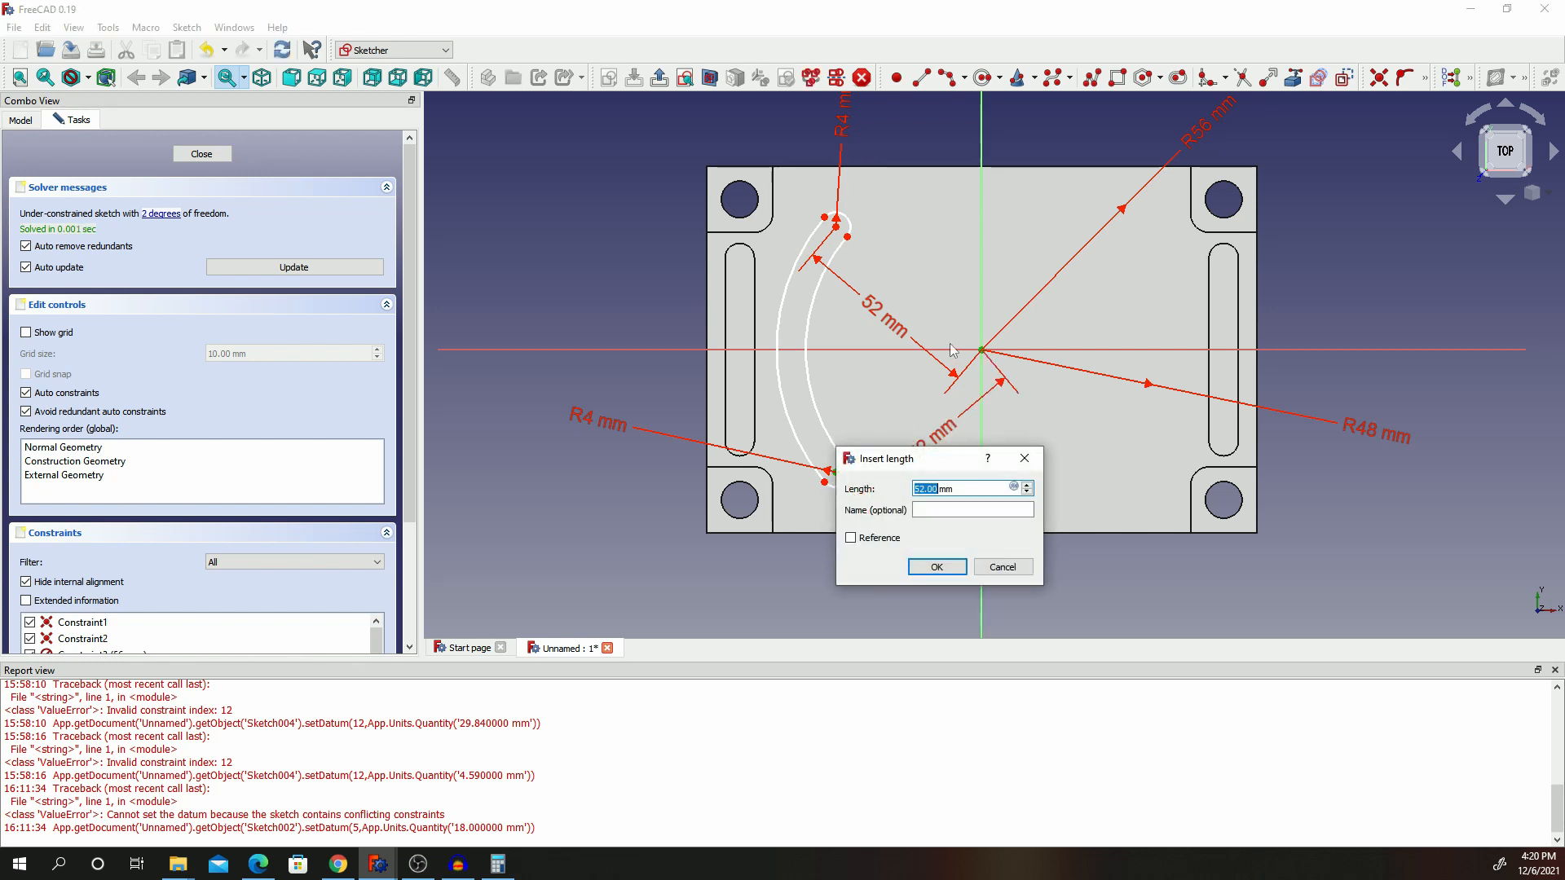
click(937, 566)
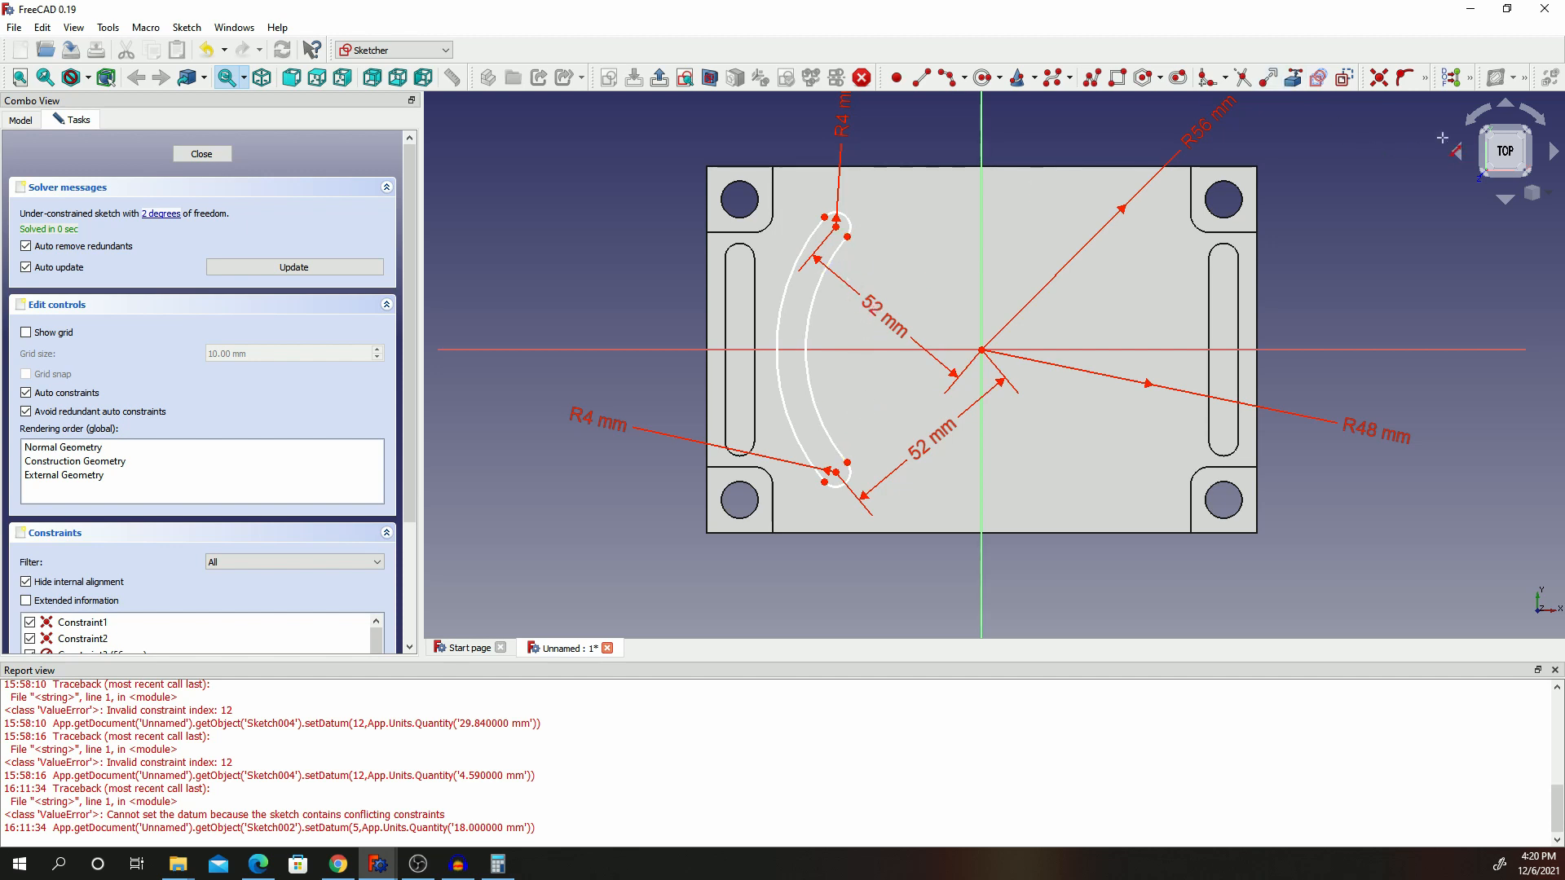
Constrain the vertical distances from the origin to the inner arc's upper and lower endpoints to 30.89 mm and 30.86 mm.
click(1424, 78)
click(1319, 151)
click(847, 236)
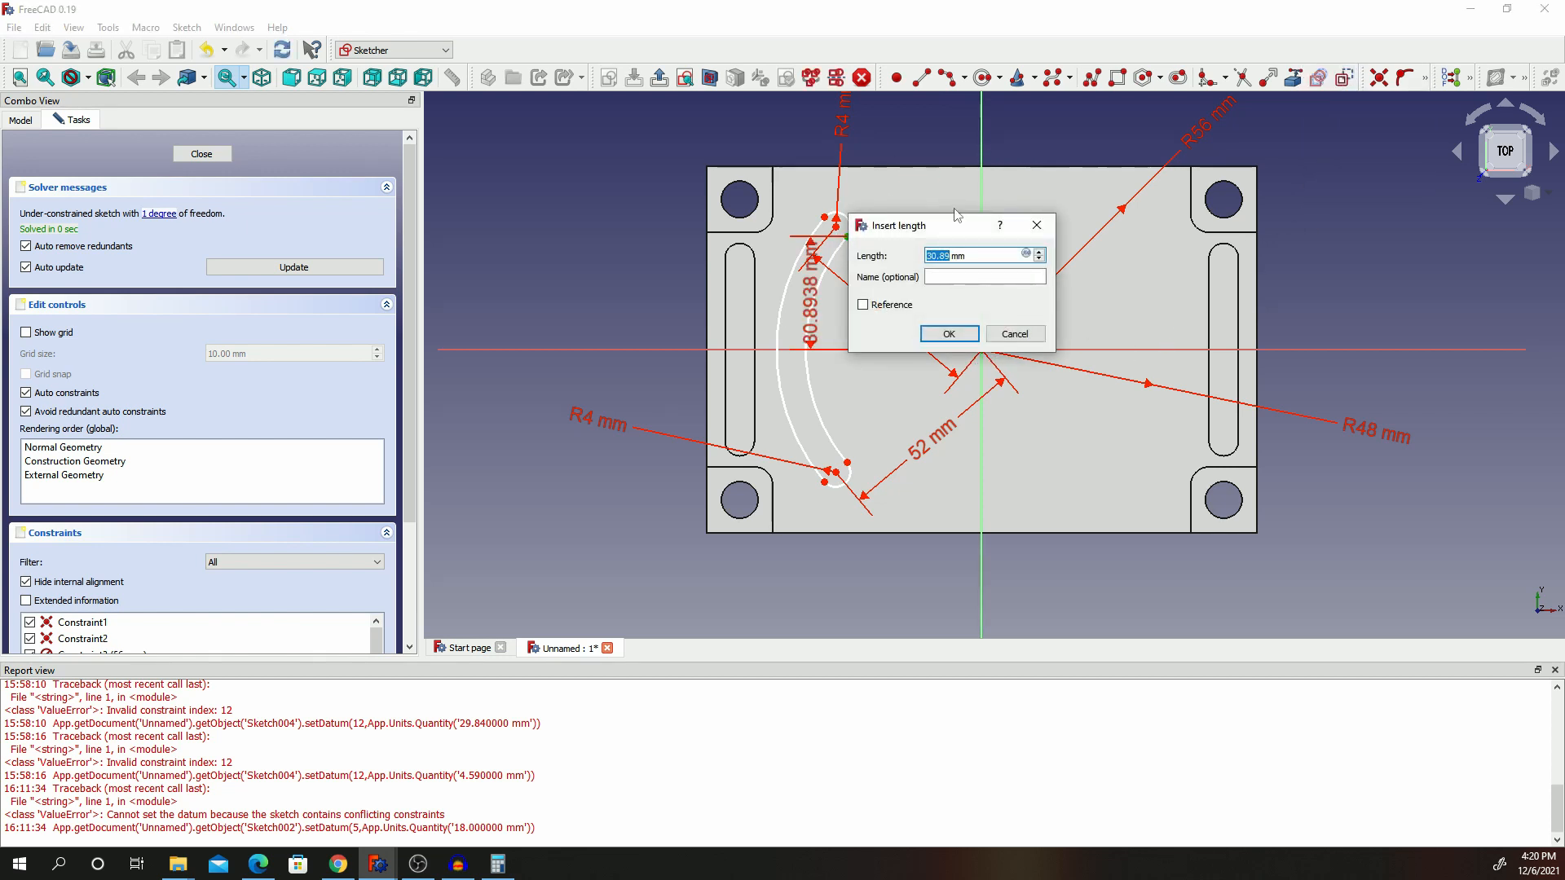
click(958, 335)
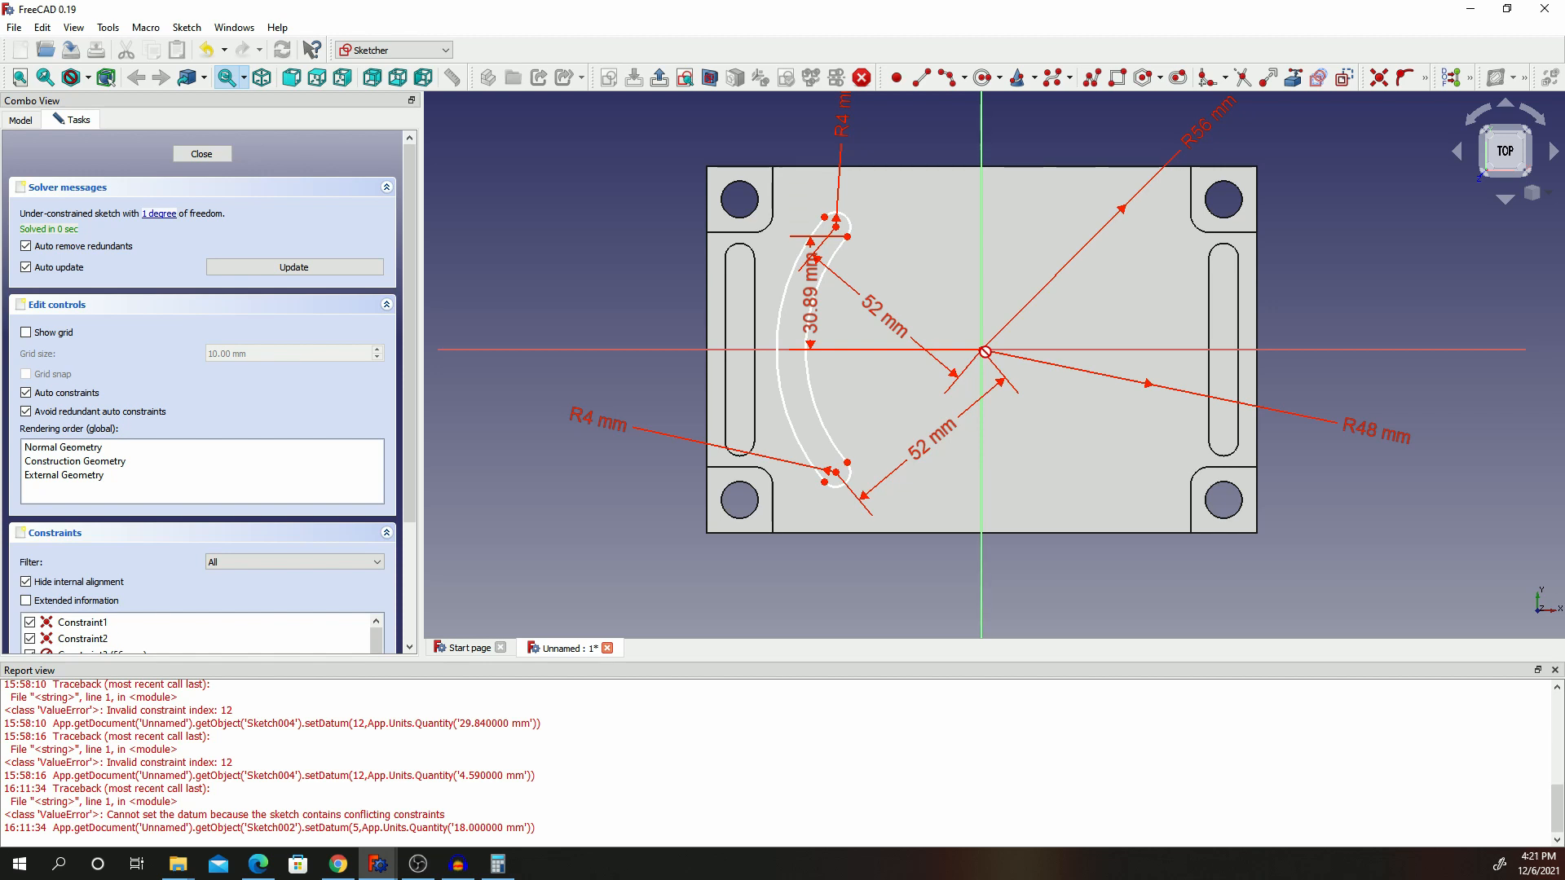
click(989, 356)
click(848, 462)
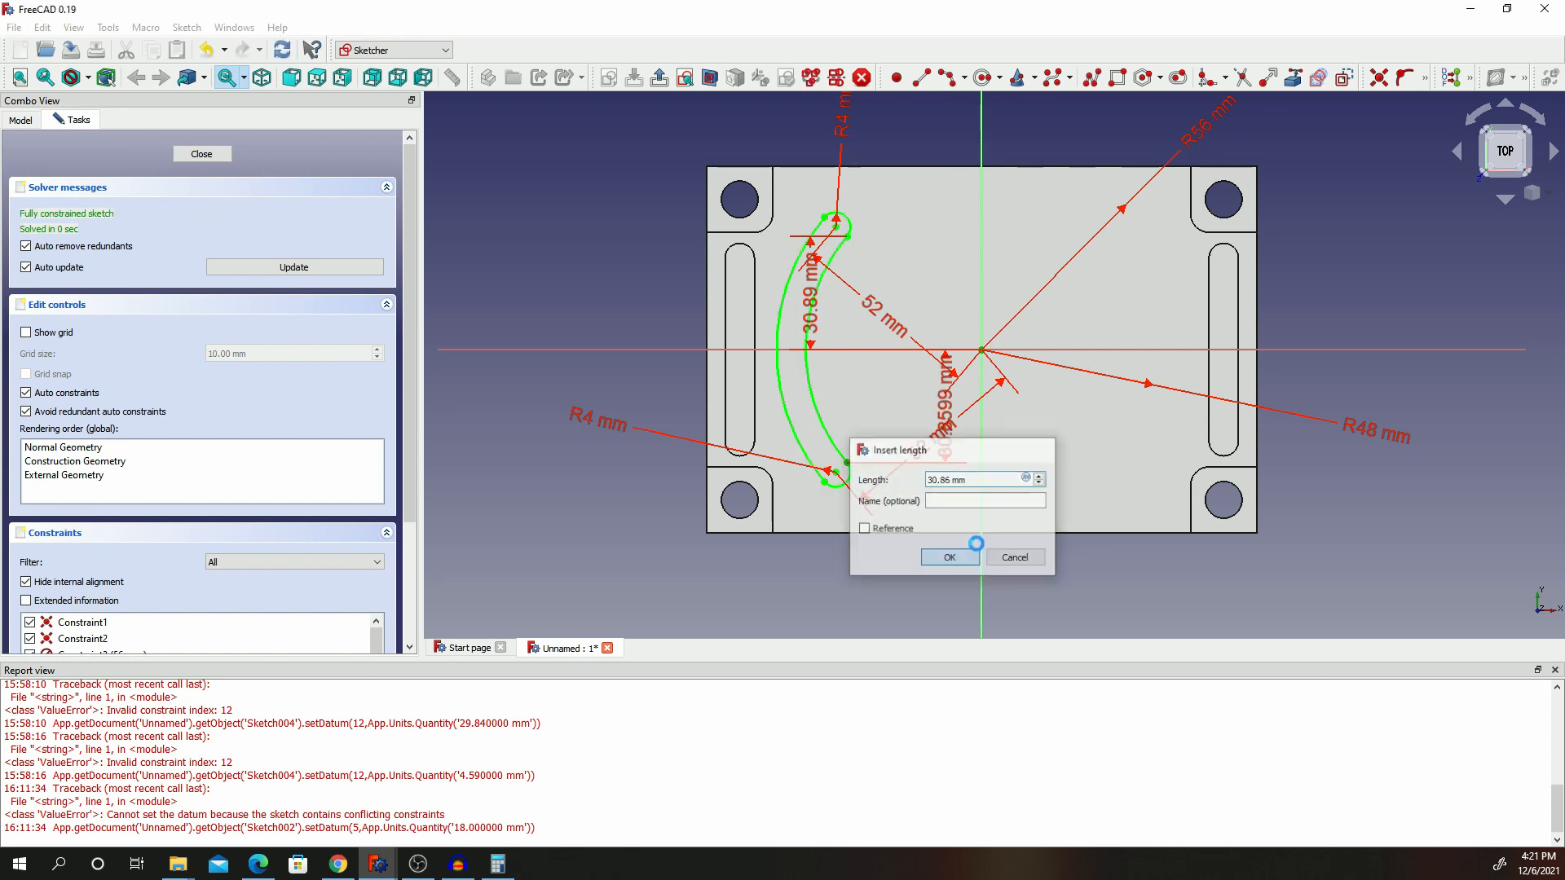
click(949, 557)
right_click(951, 313)
click(906, 271)
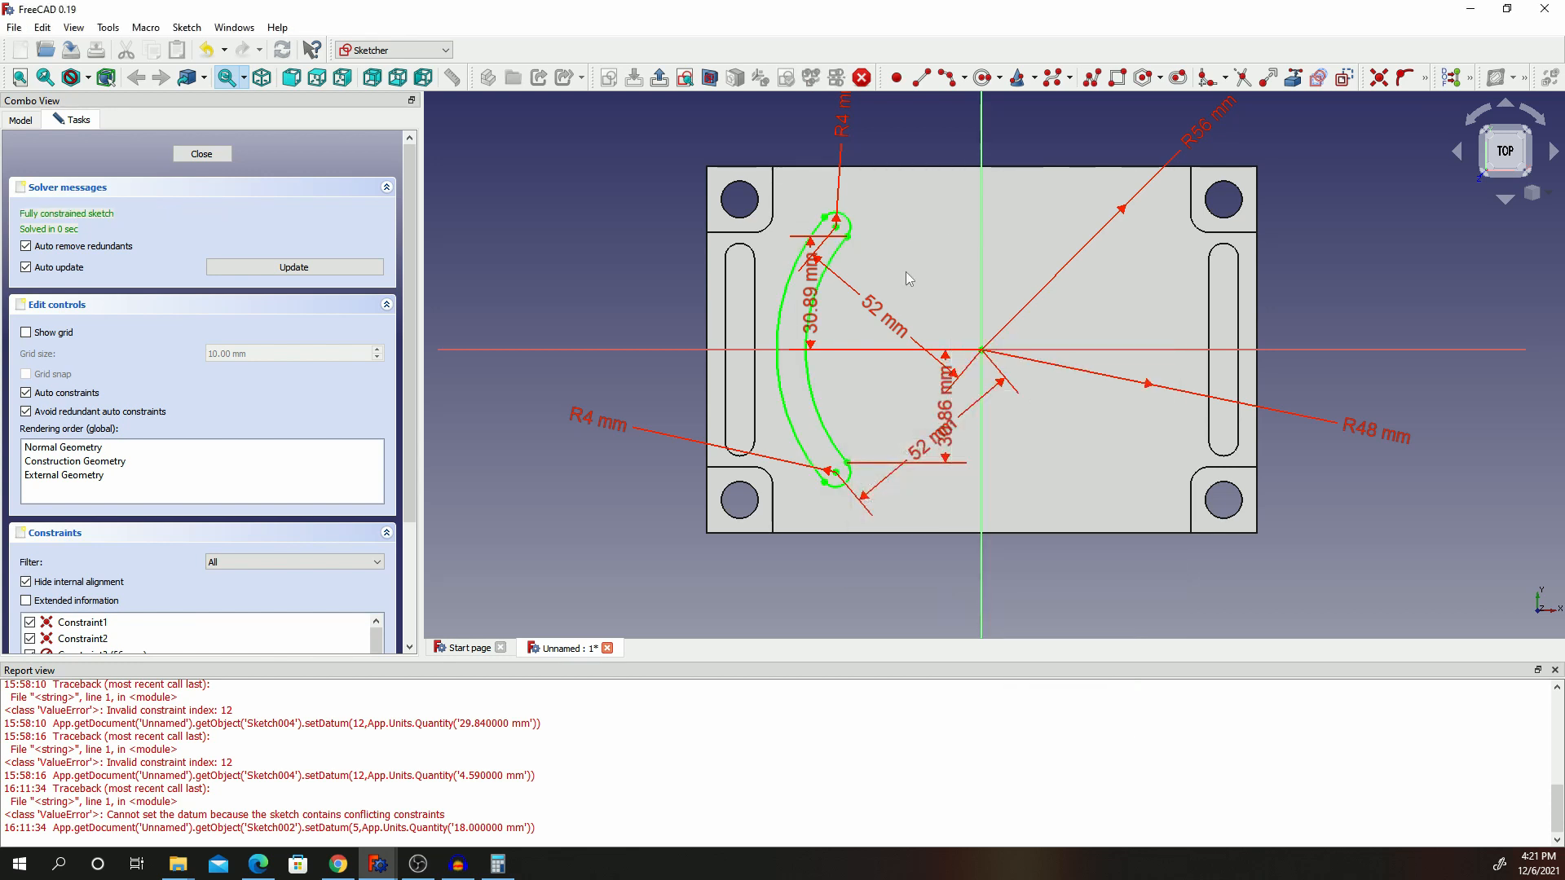
Move the two vertical dimension labels clear of the other dimensions and close the curved slot sketch.
drag(810, 305, 929, 167)
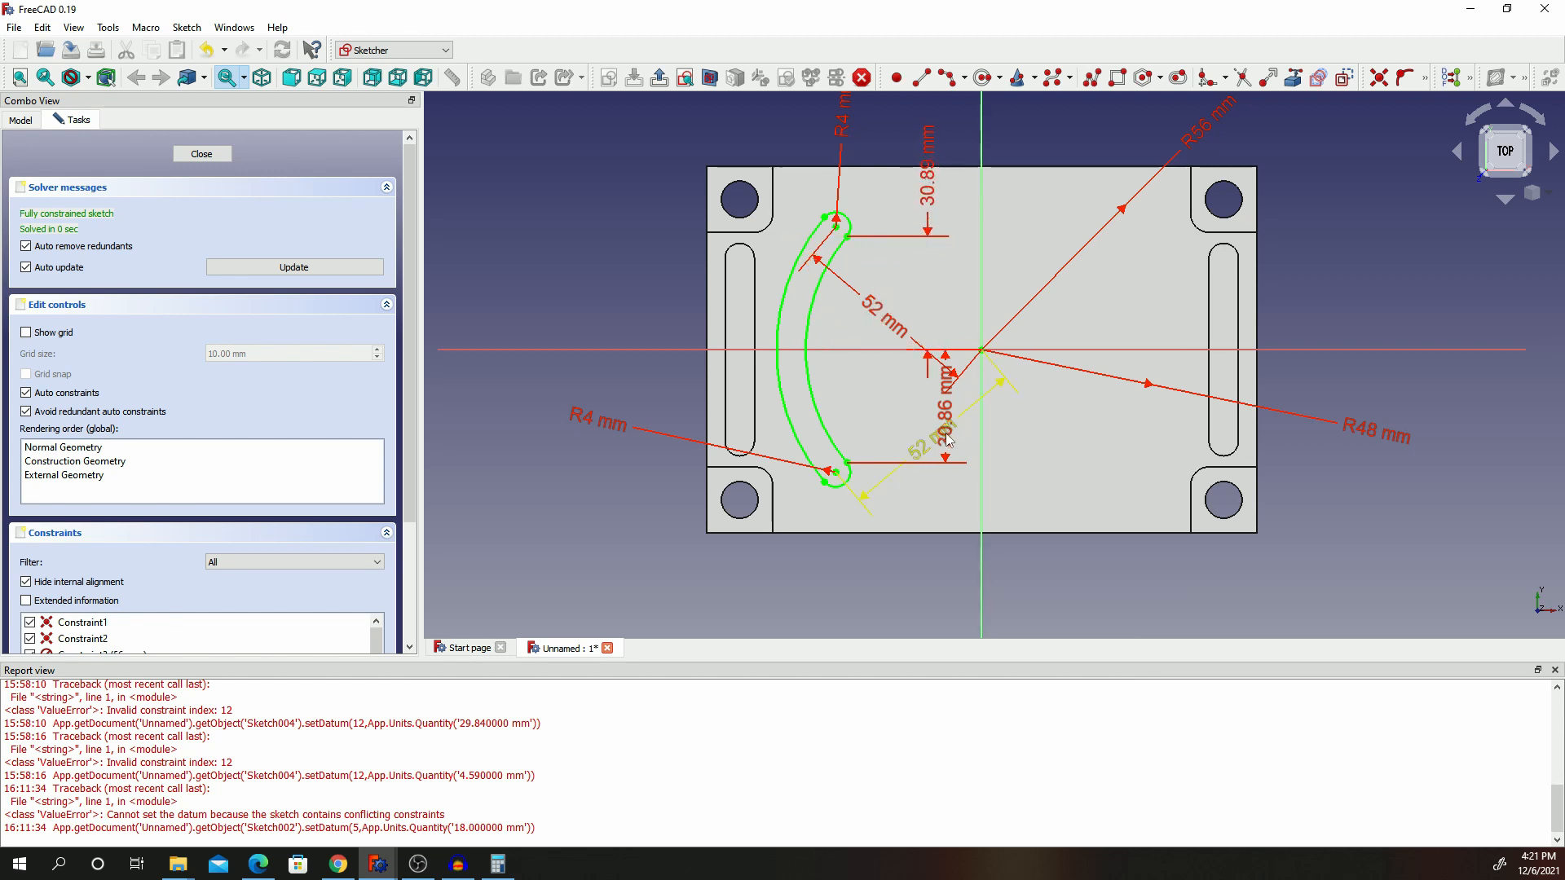
drag(947, 395, 1043, 487)
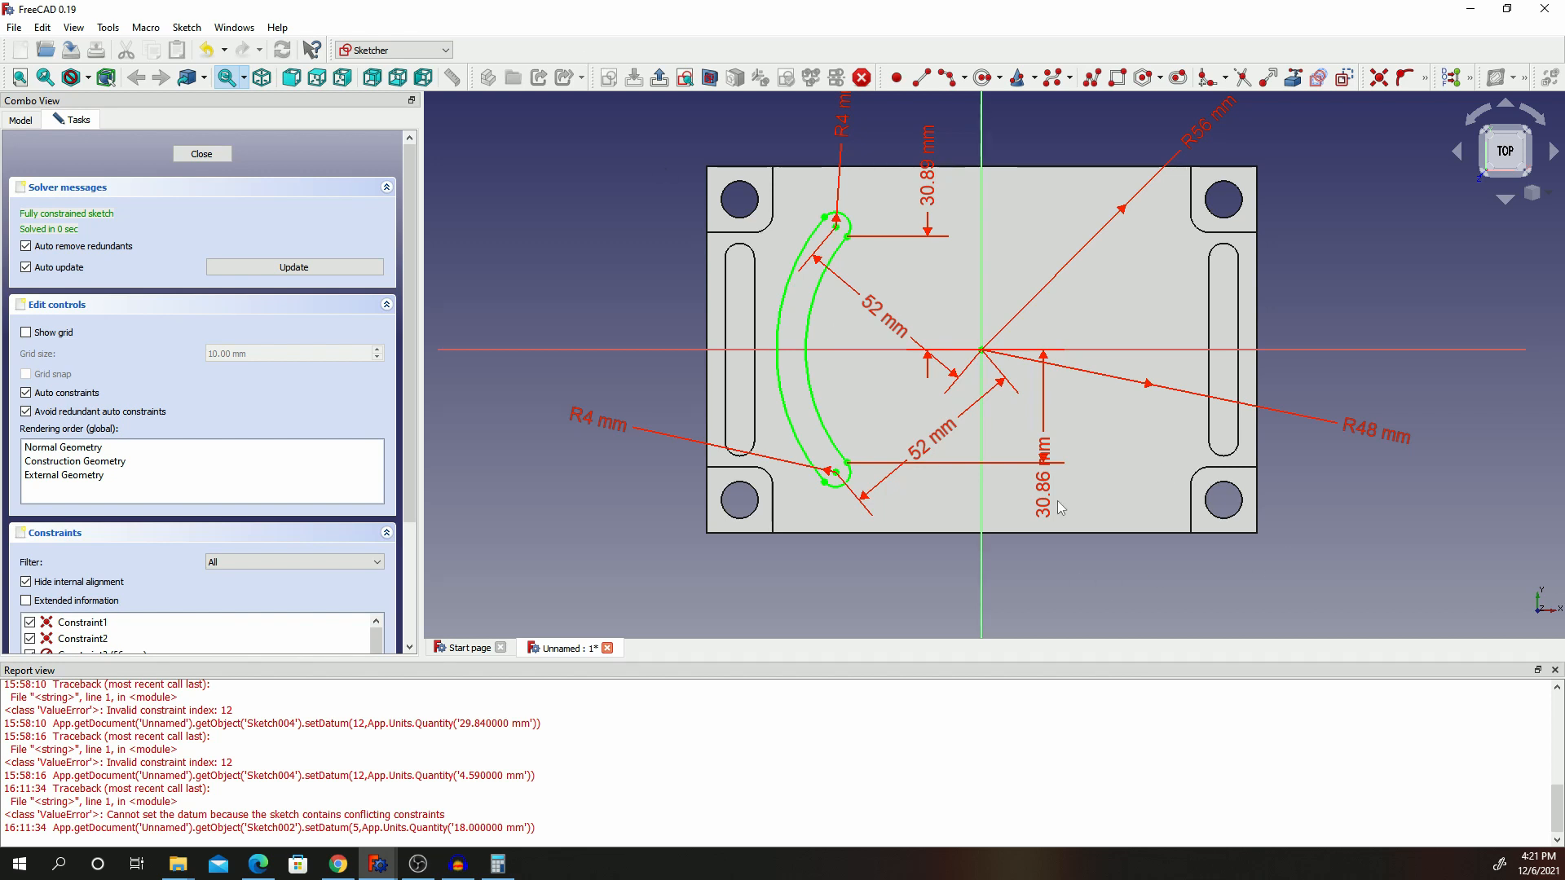
drag(1058, 501, 1060, 568)
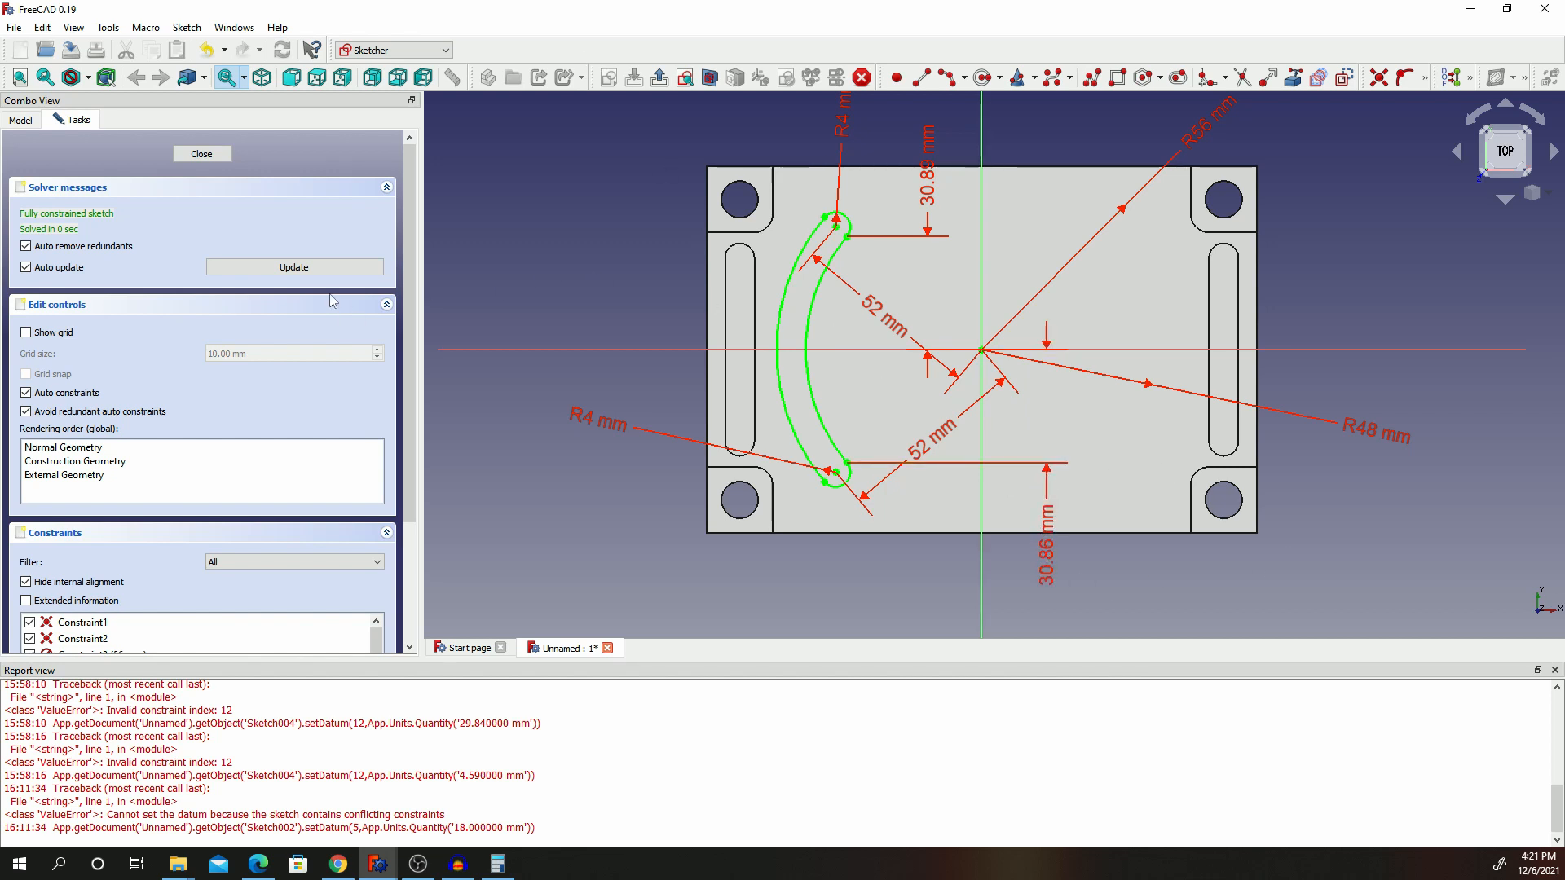
click(201, 153)
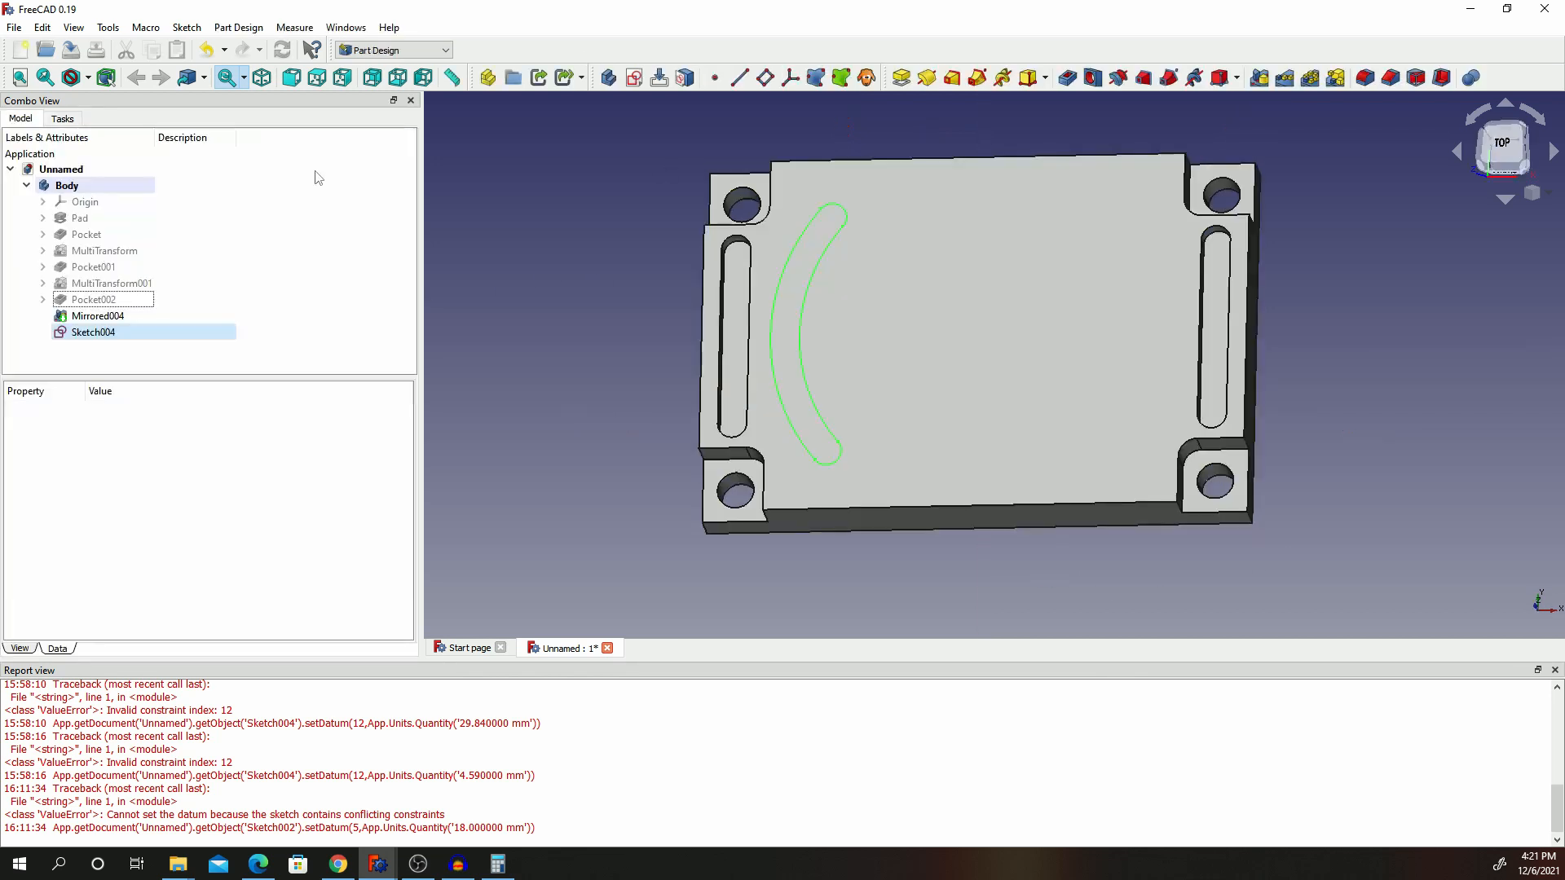
Pocket the curved slot sketch 5 mm deep into the block's top face.
click(76, 334)
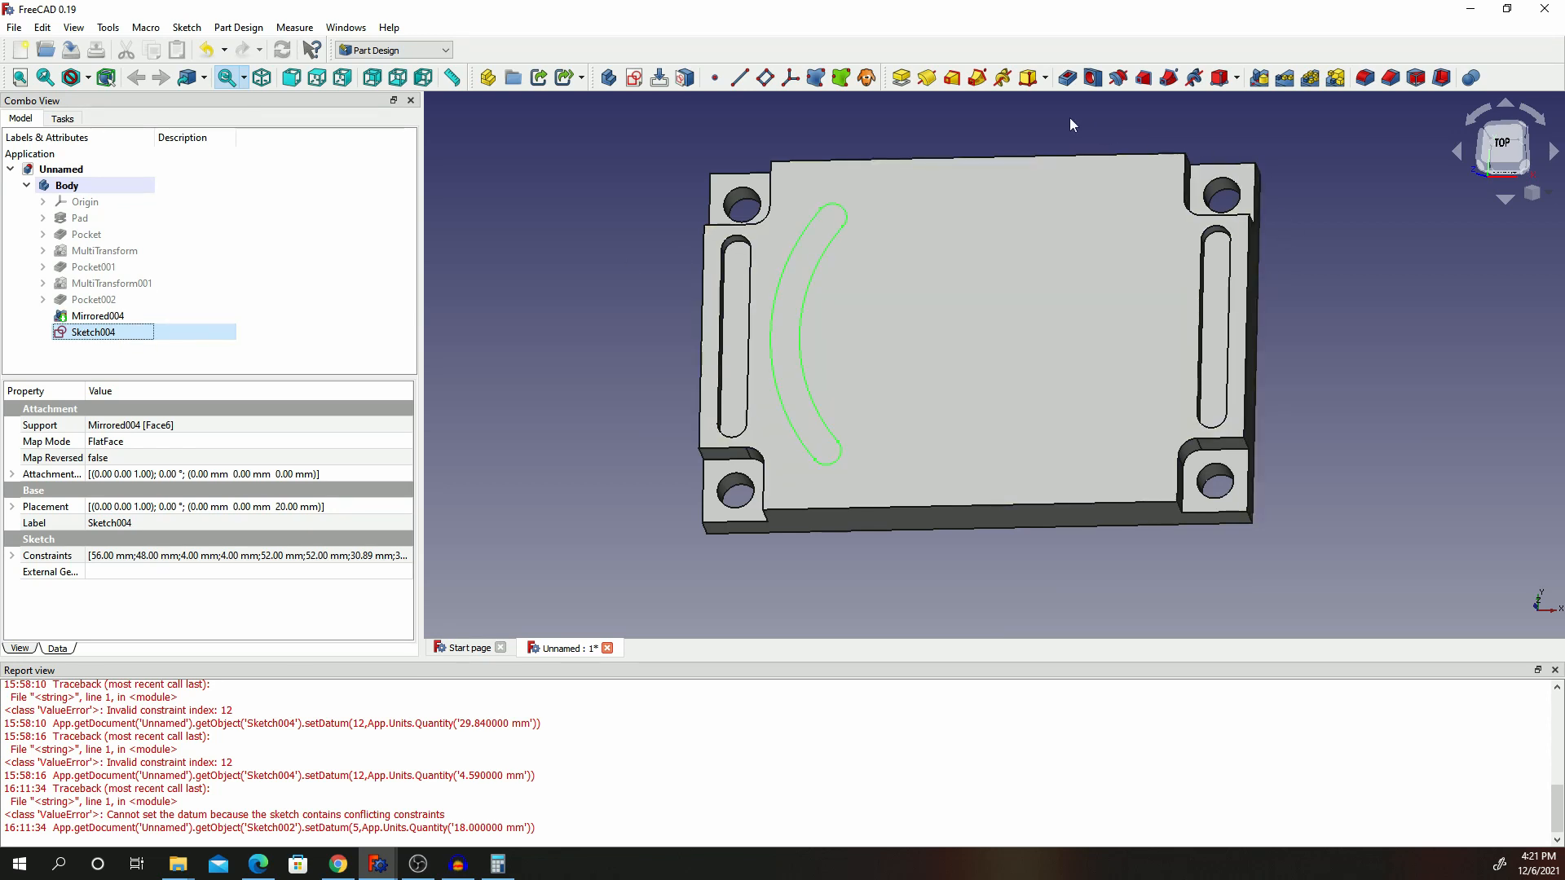
click(1067, 77)
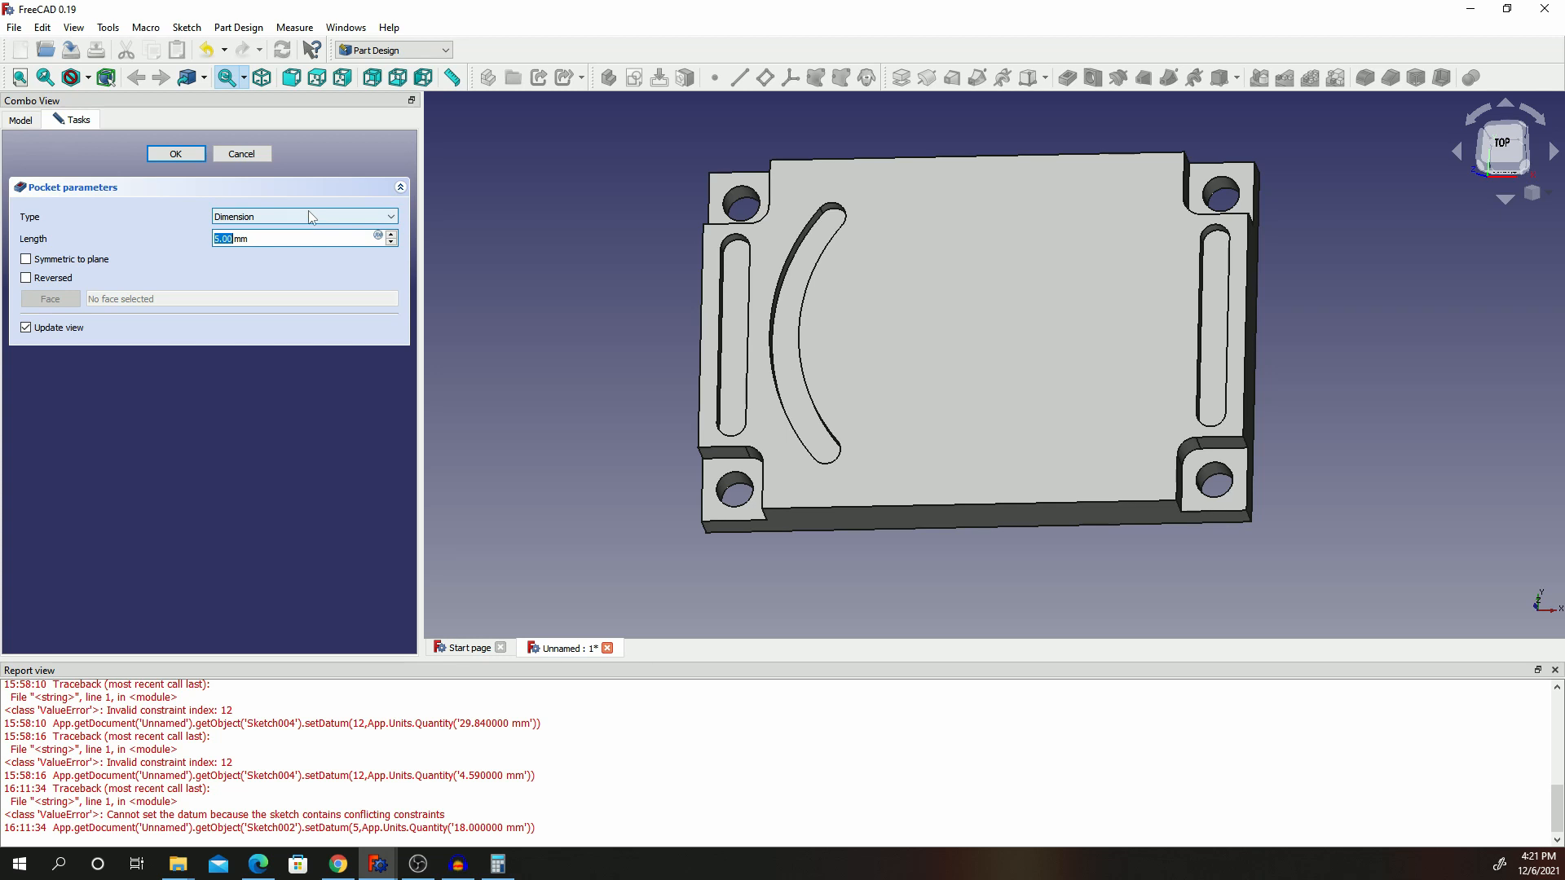
click(176, 156)
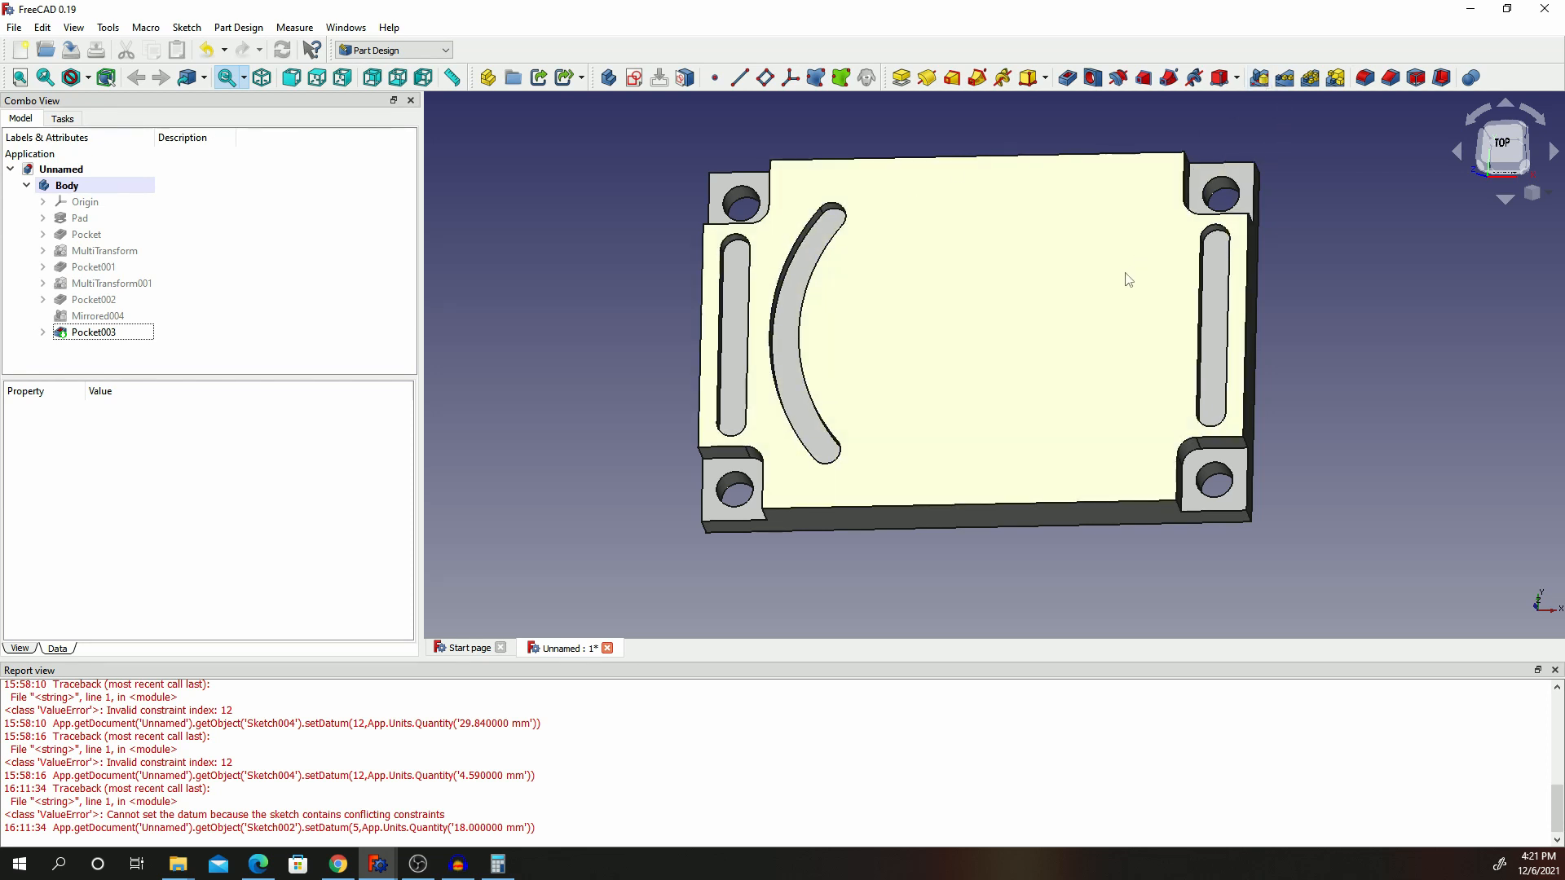
Mirror the curved slot pocket about the vertical sketch axis to the opposite side of the block.
click(1261, 81)
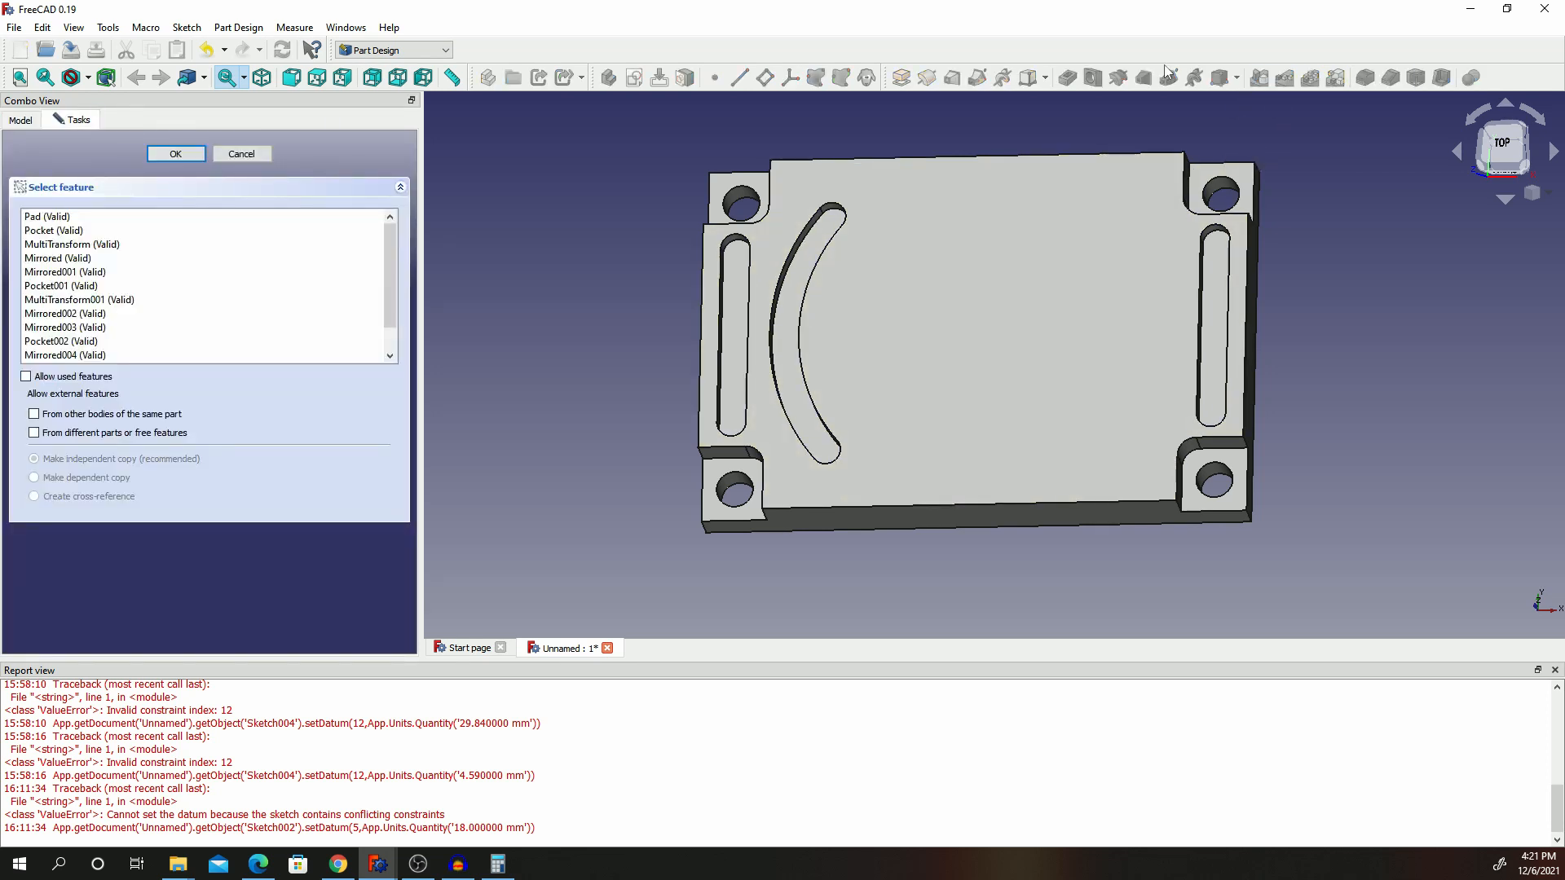
click(243, 154)
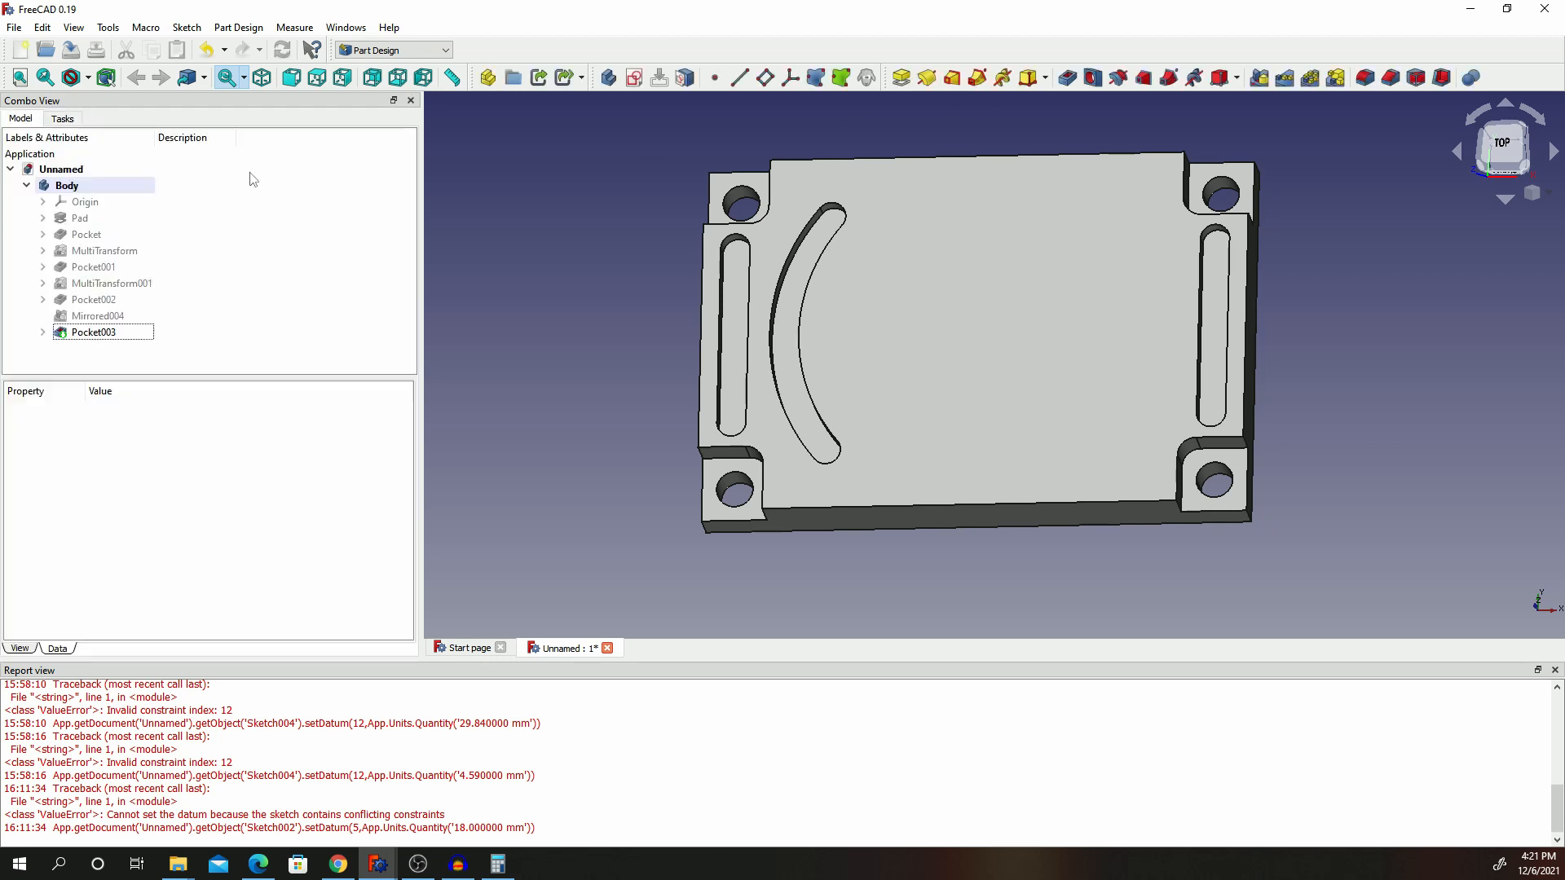
click(96, 334)
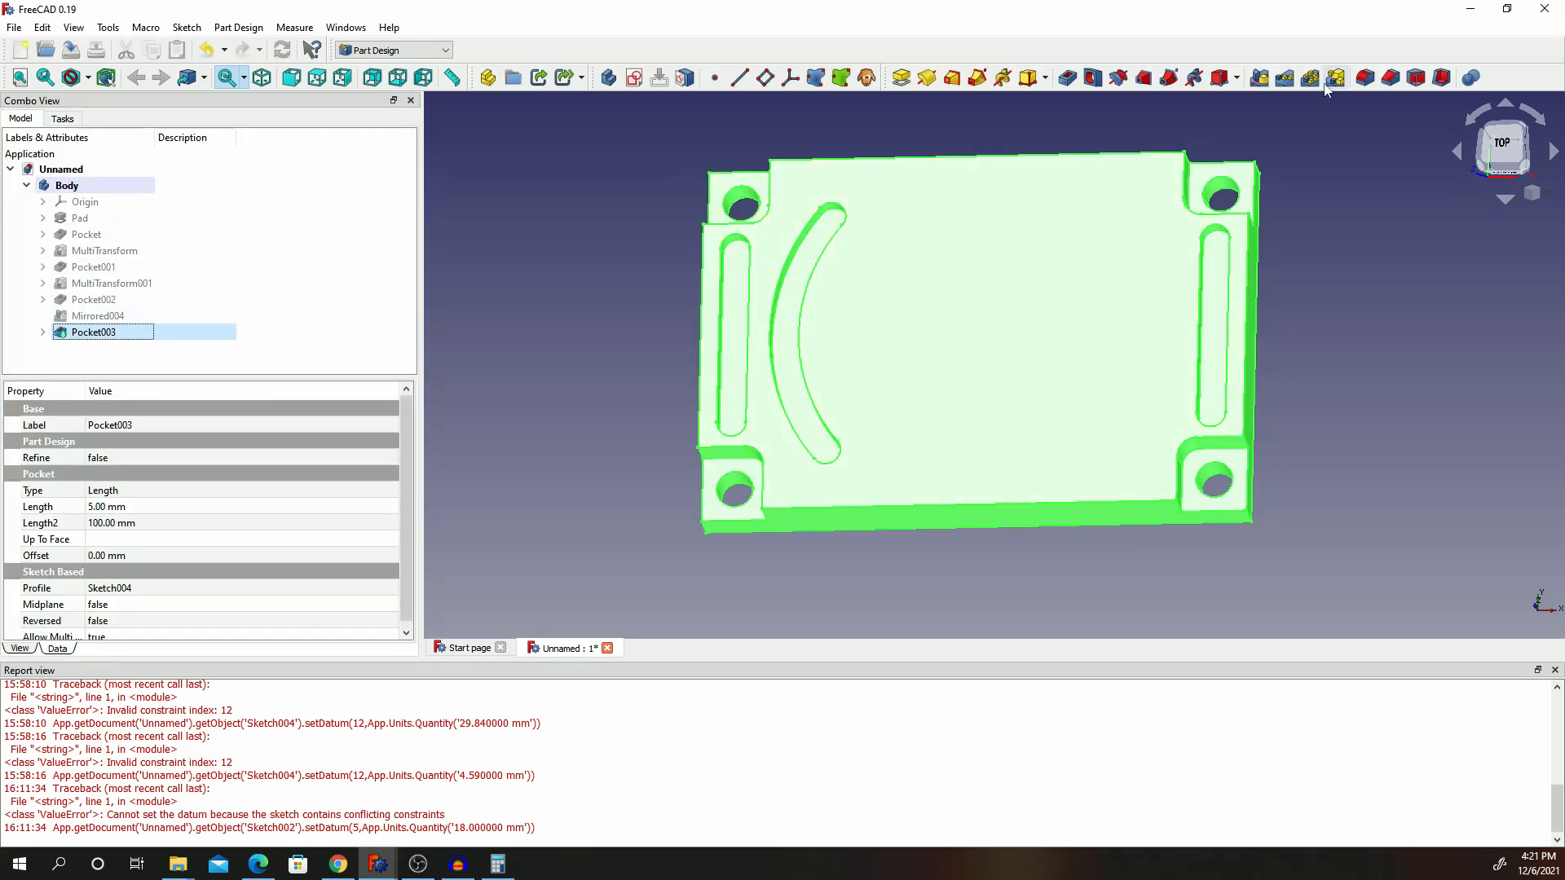
click(1268, 79)
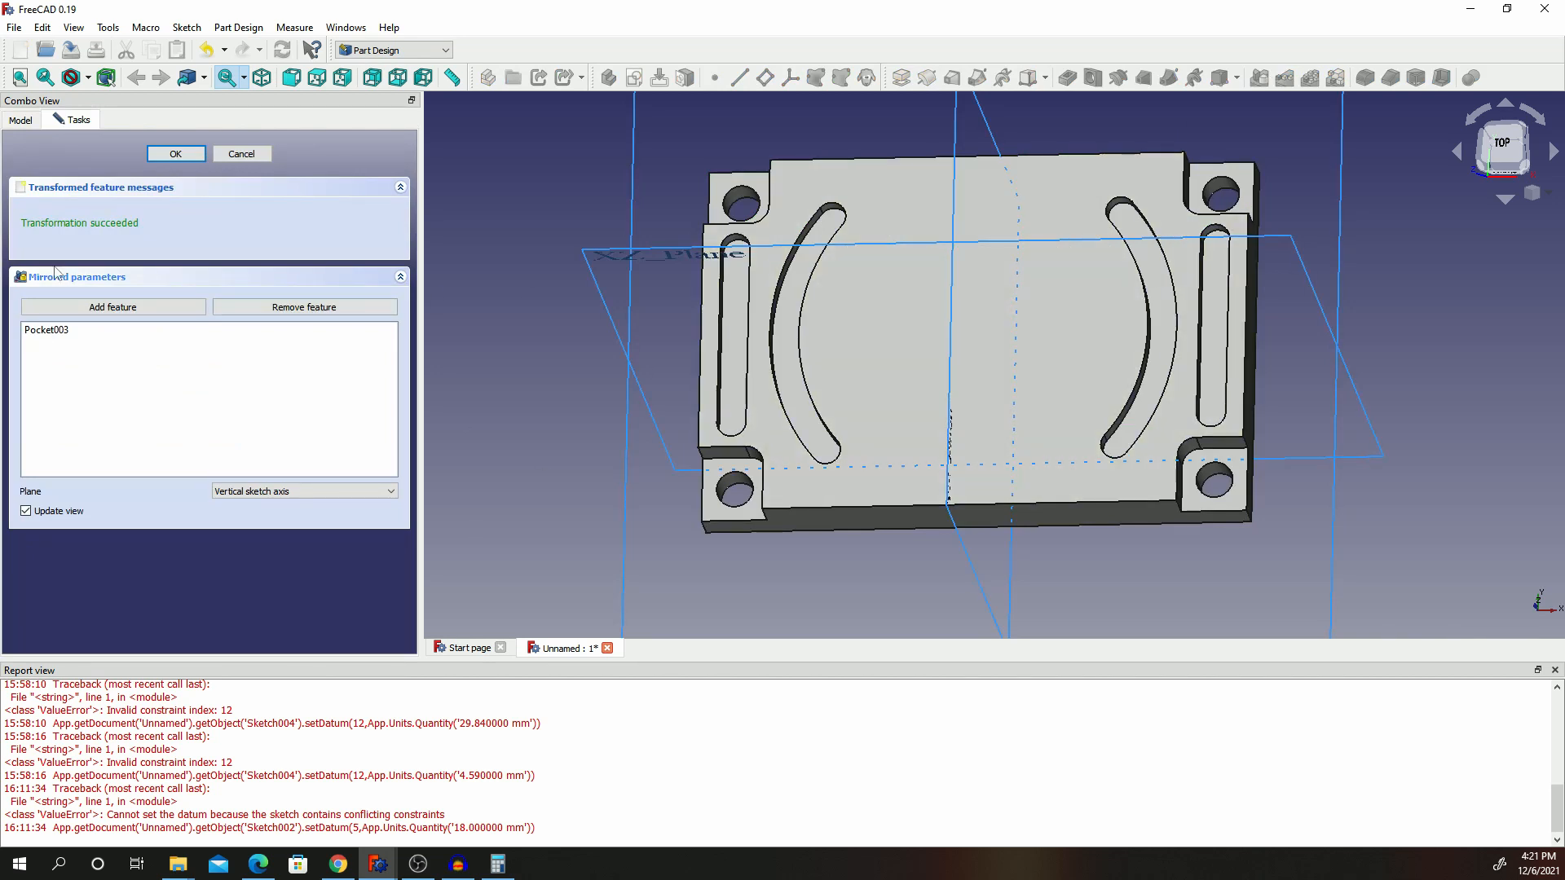
key(Return)
scroll(896, 248, down, 2)
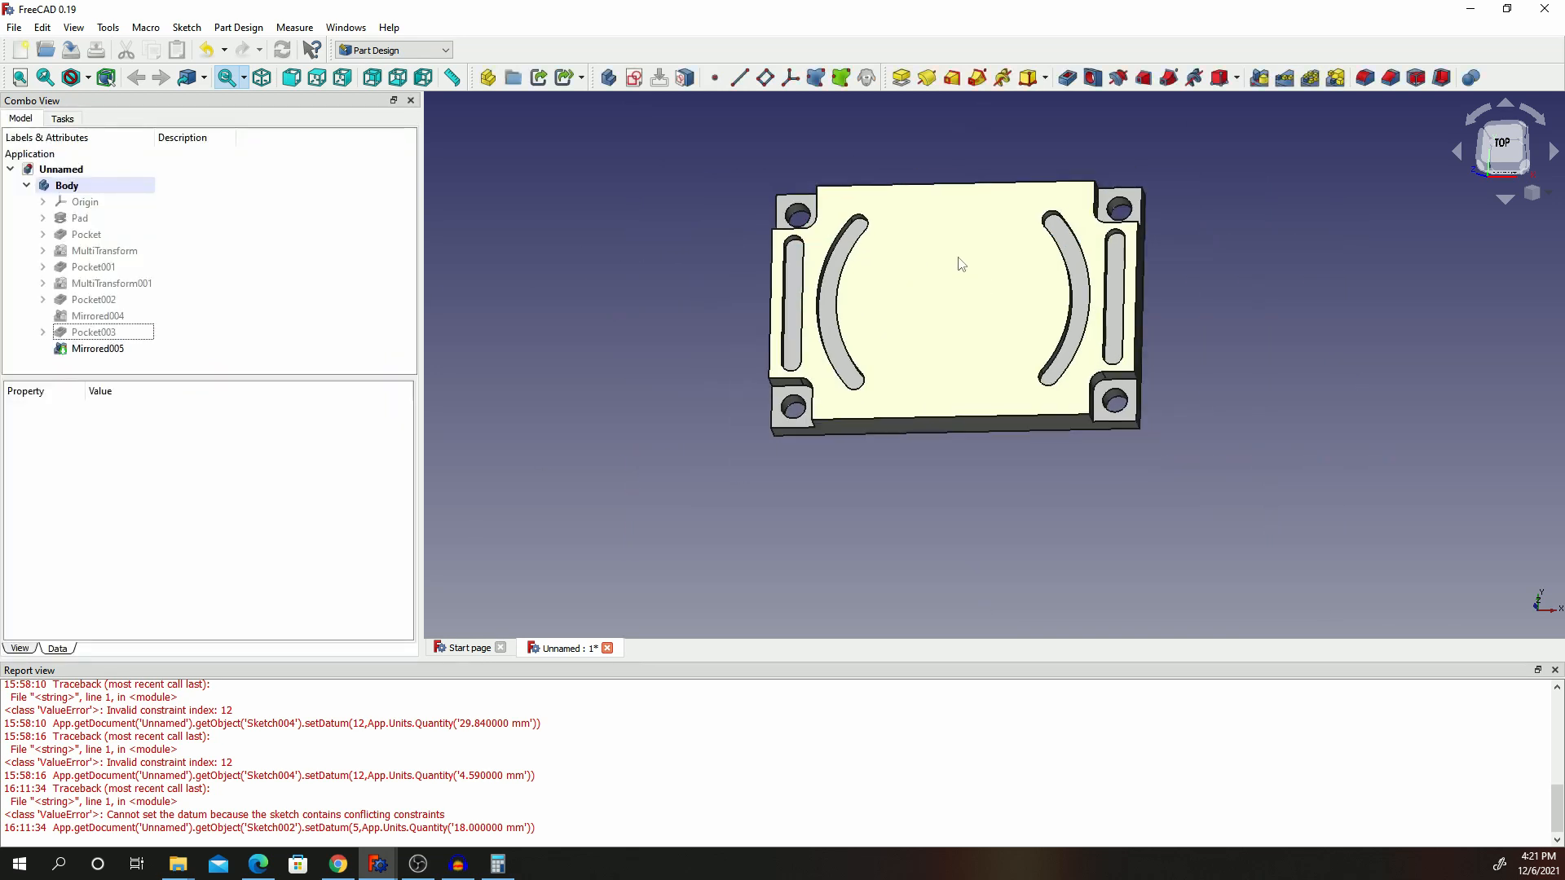
scroll(952, 162, up, 3)
scroll(962, 156, down, 2)
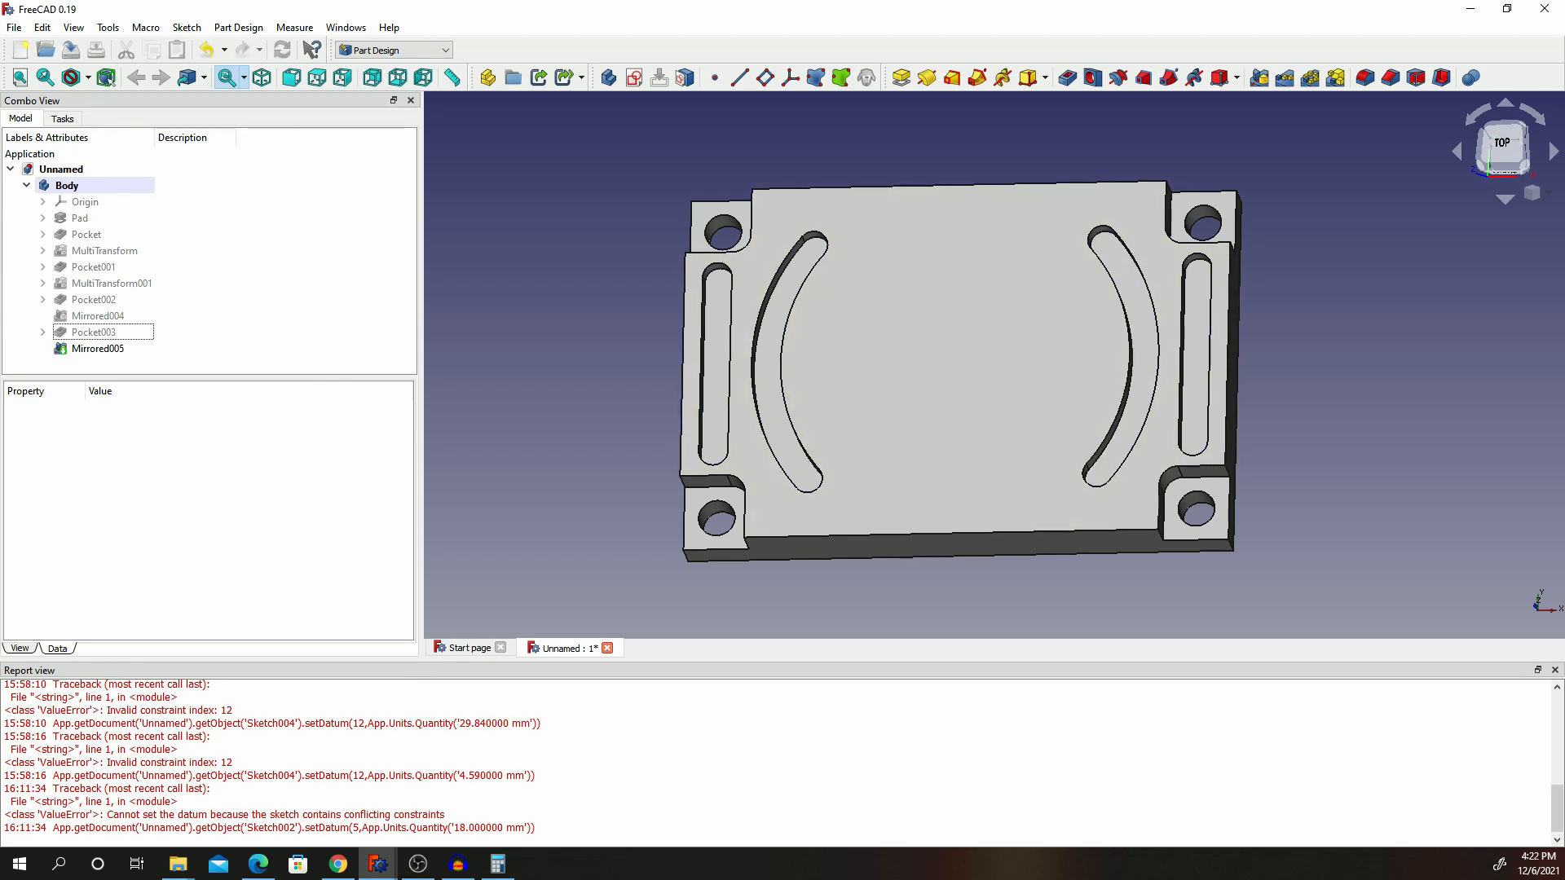
scroll(1117, 339, down, 3)
scroll(1023, 352, up, 4)
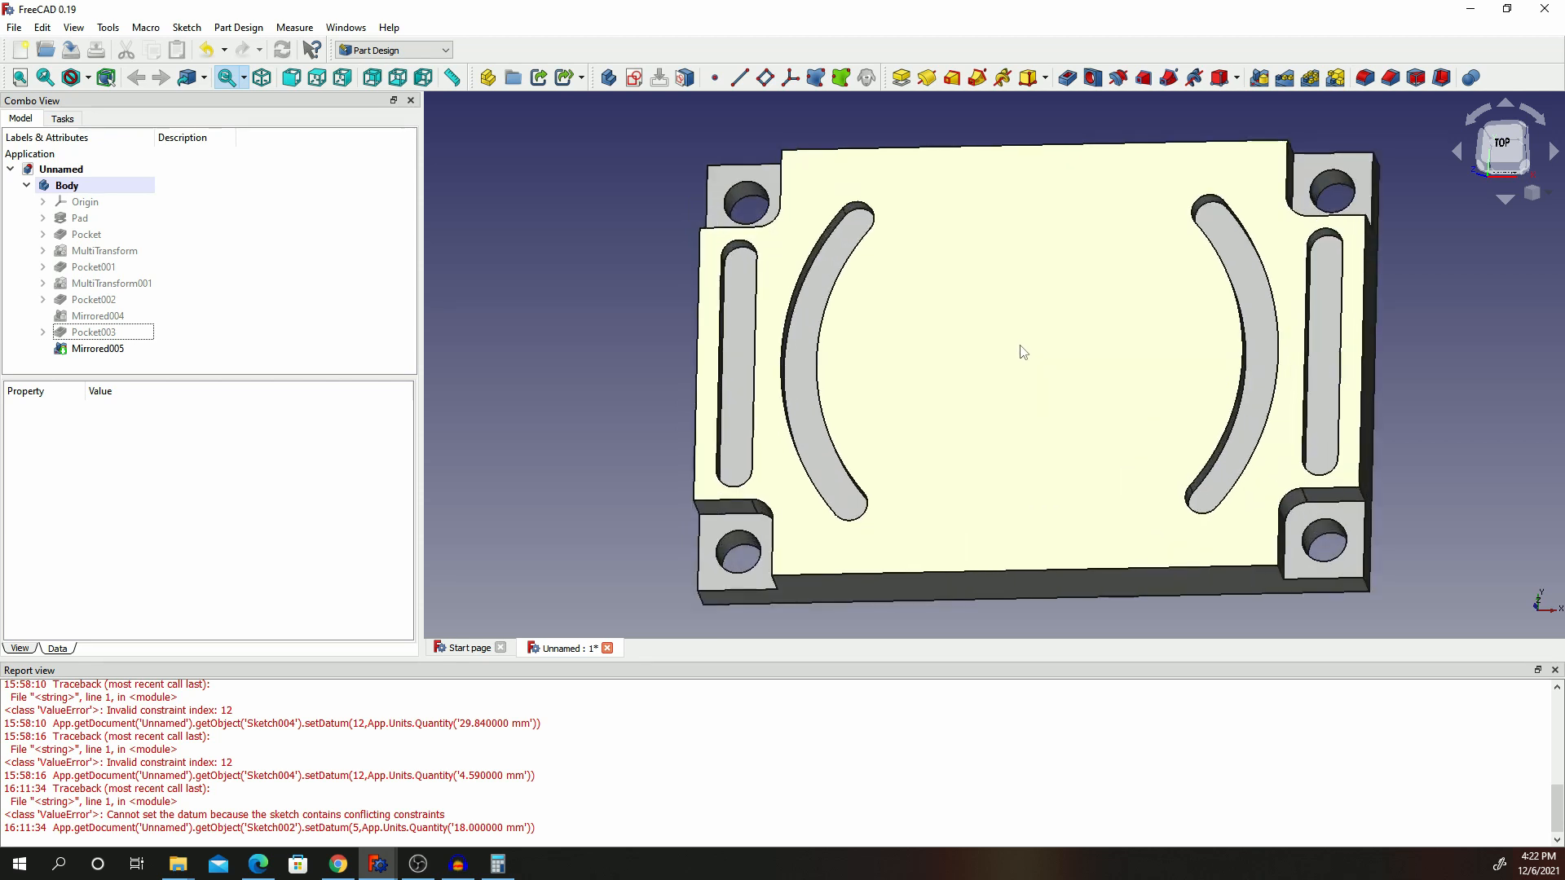
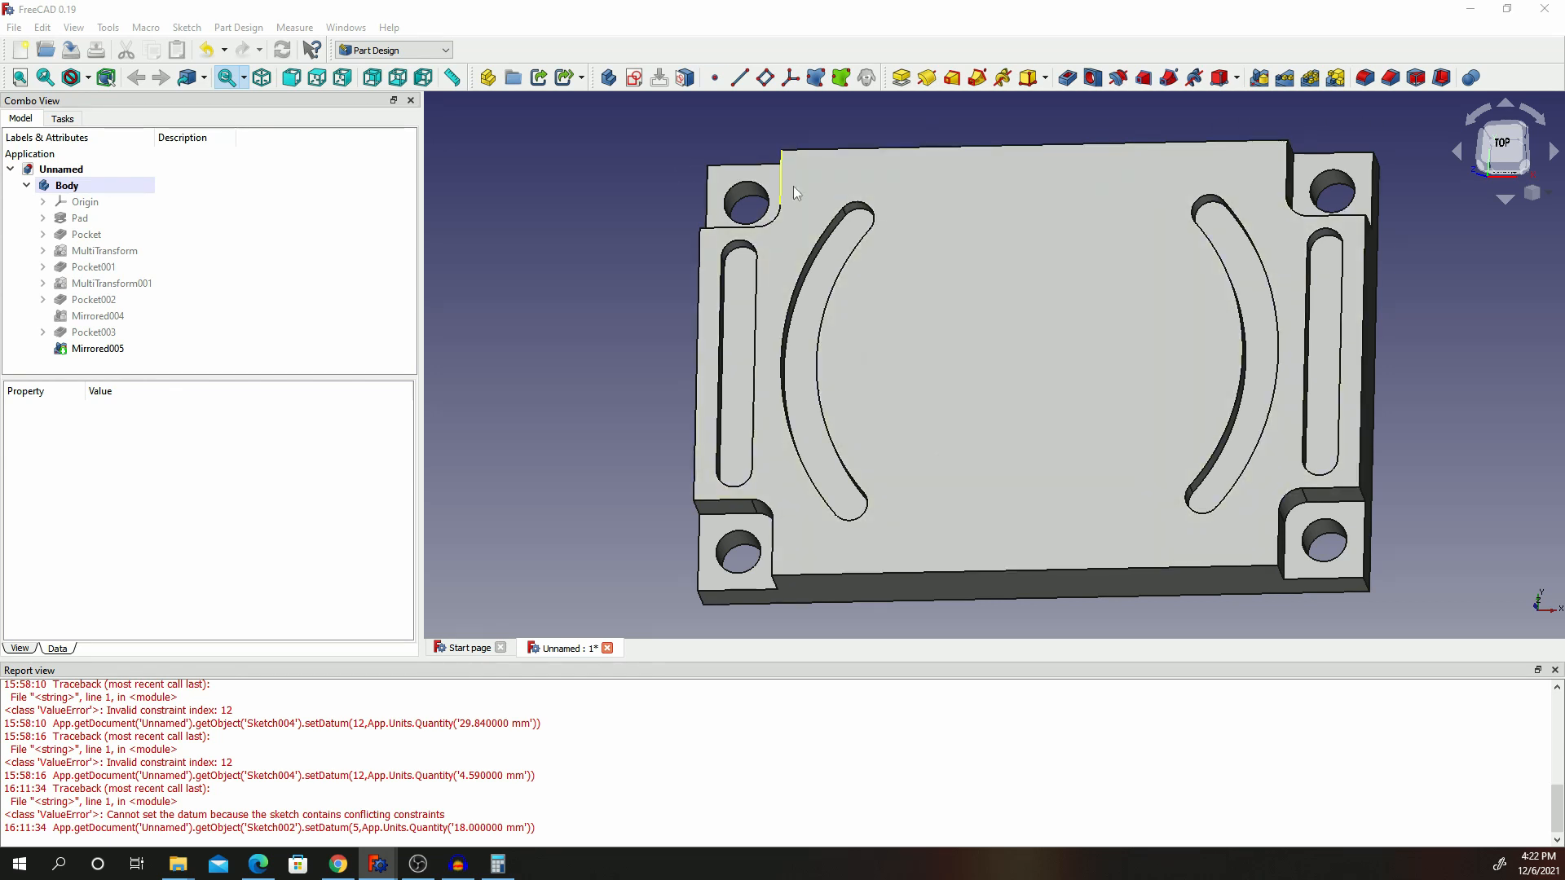
Start a sketch on the block's top face and draw two concentric circles at the origin, with radii about 40 mm and 32 mm.
click(945, 295)
click(633, 77)
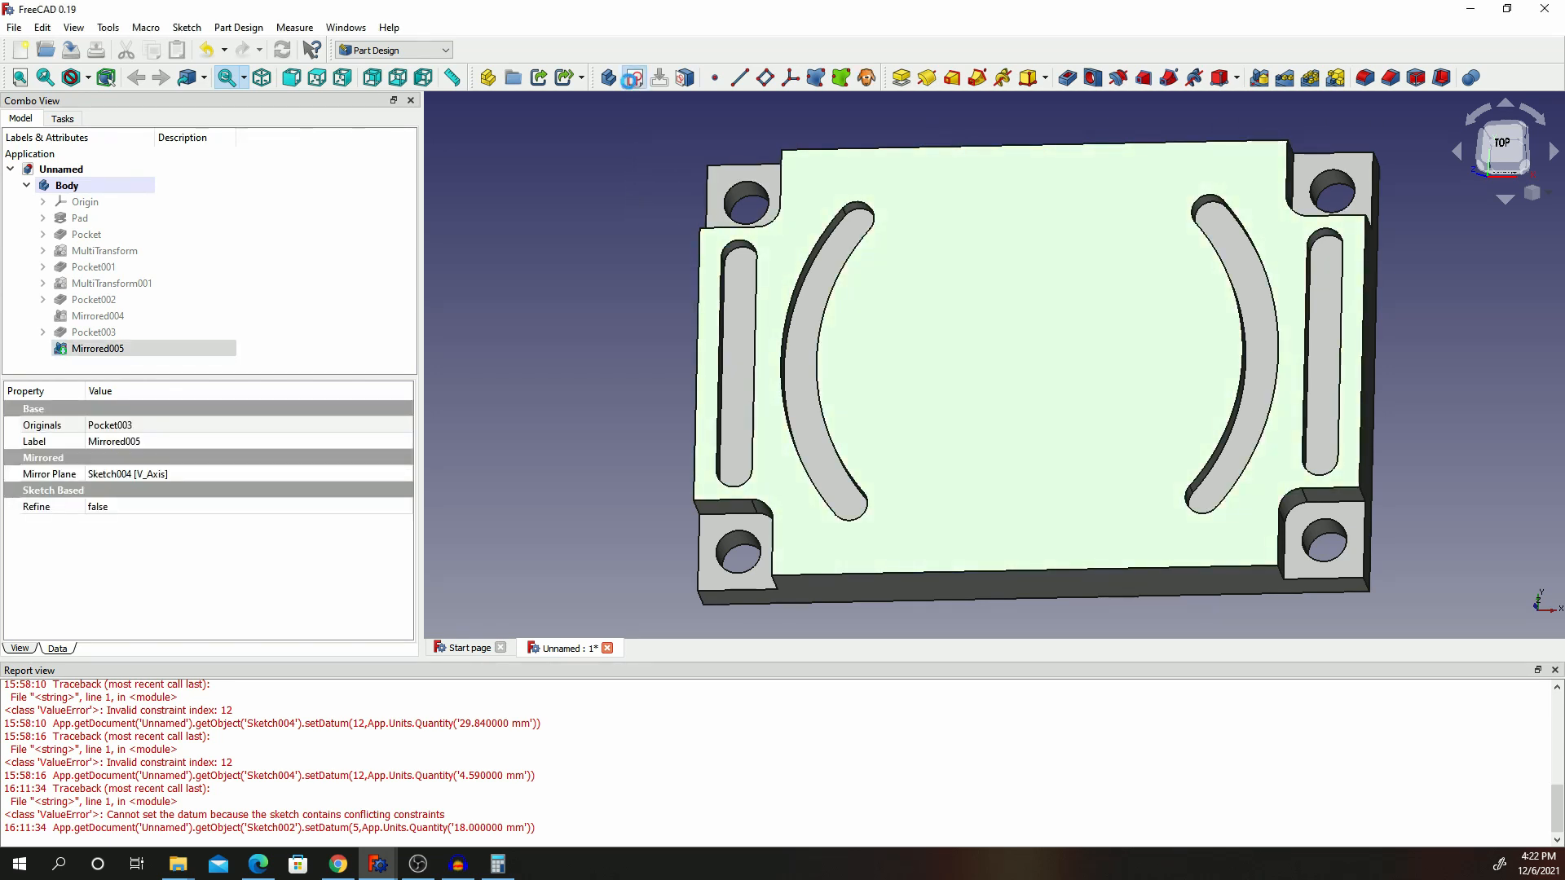
click(983, 77)
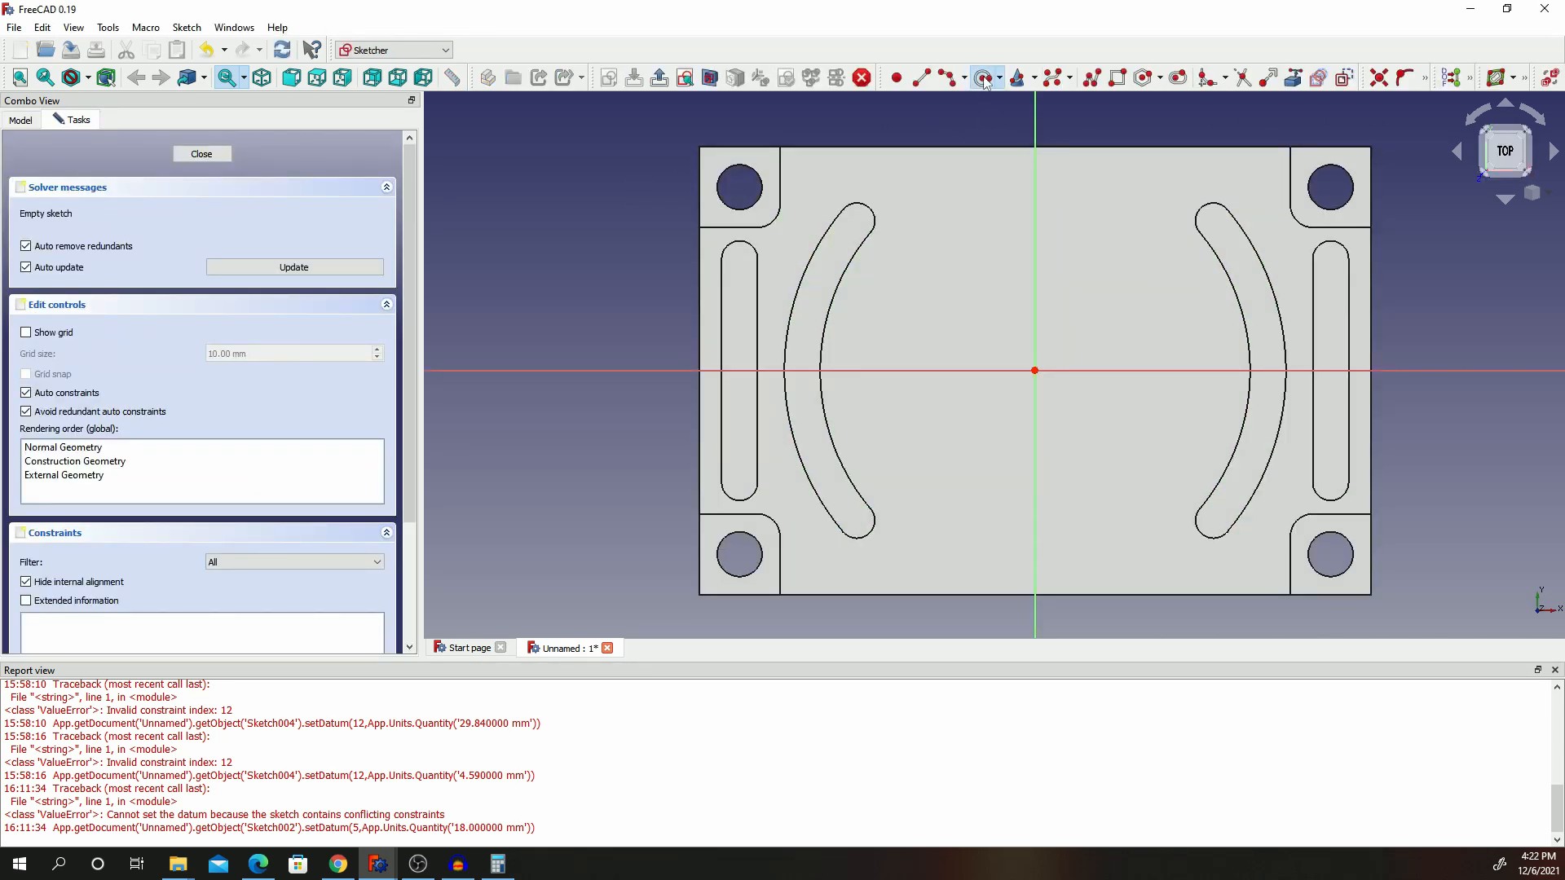
click(1035, 372)
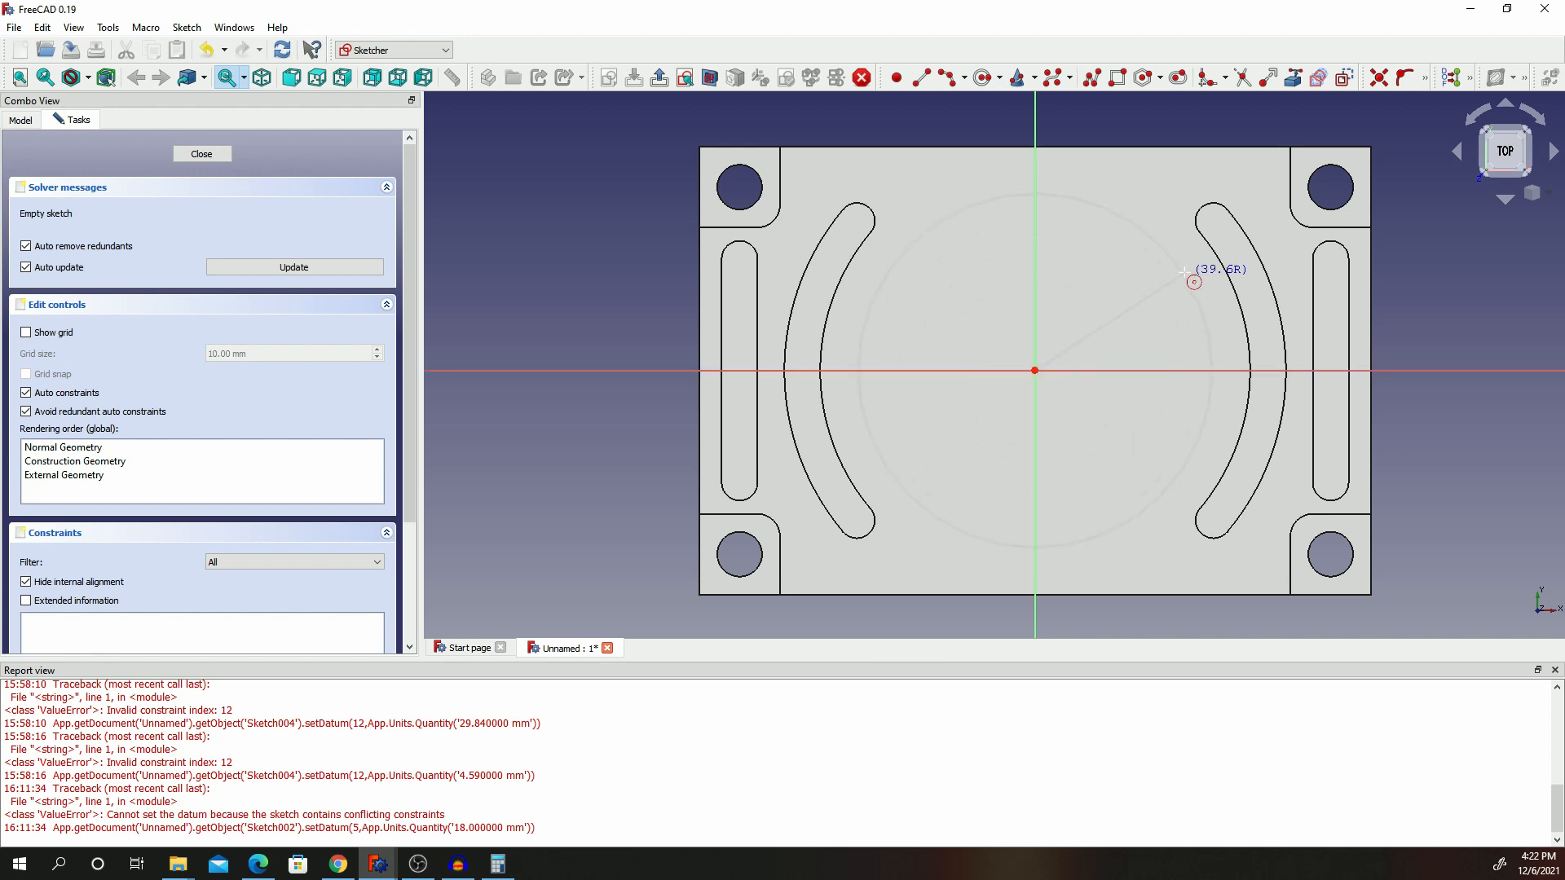
click(1187, 277)
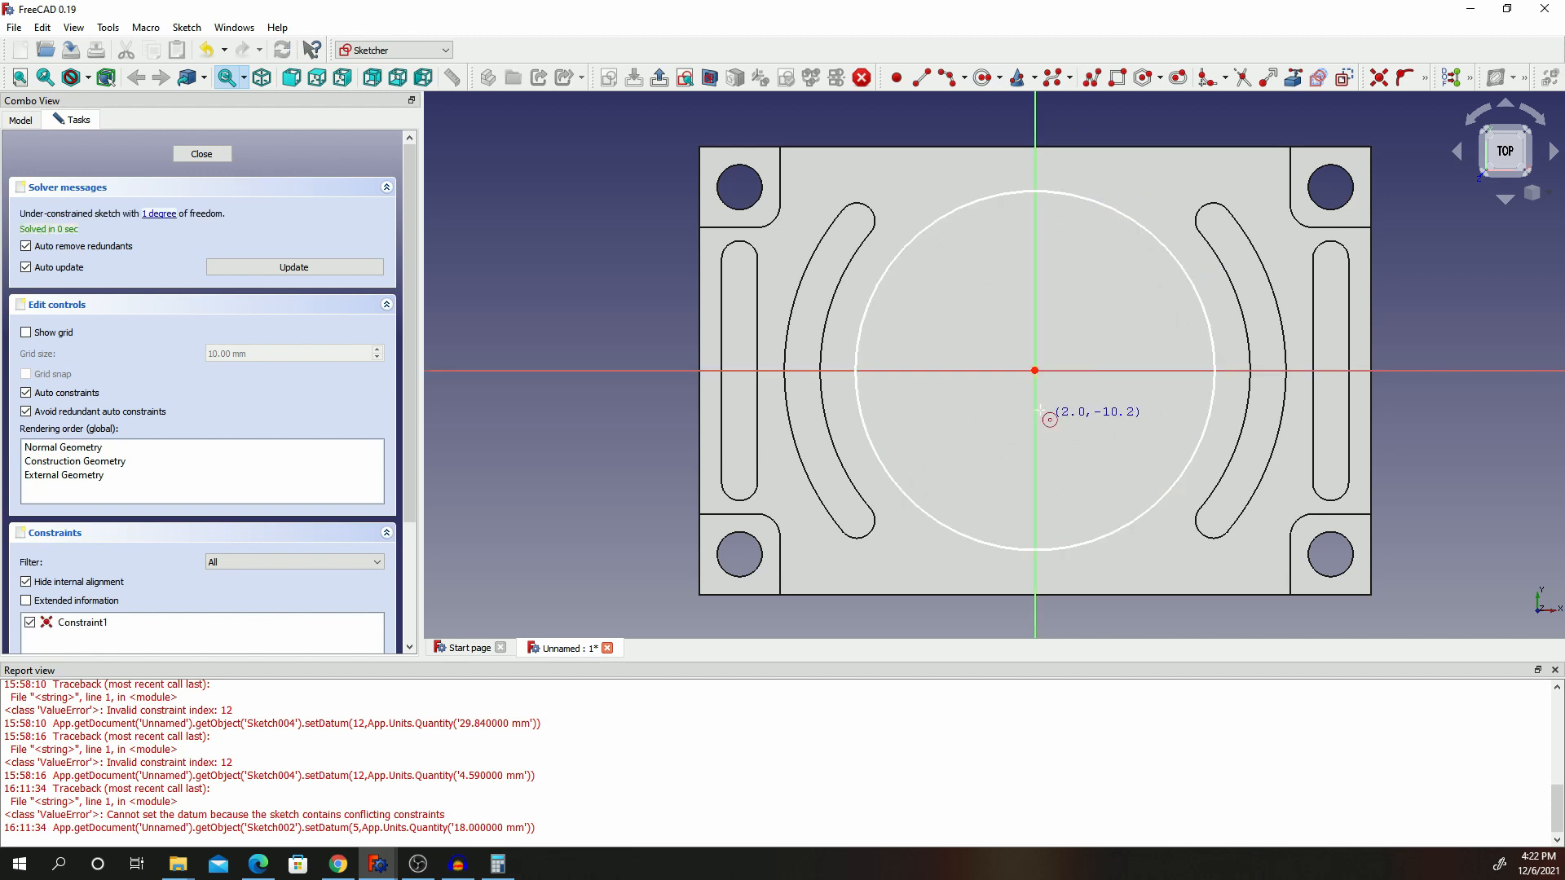
click(1035, 371)
click(1159, 300)
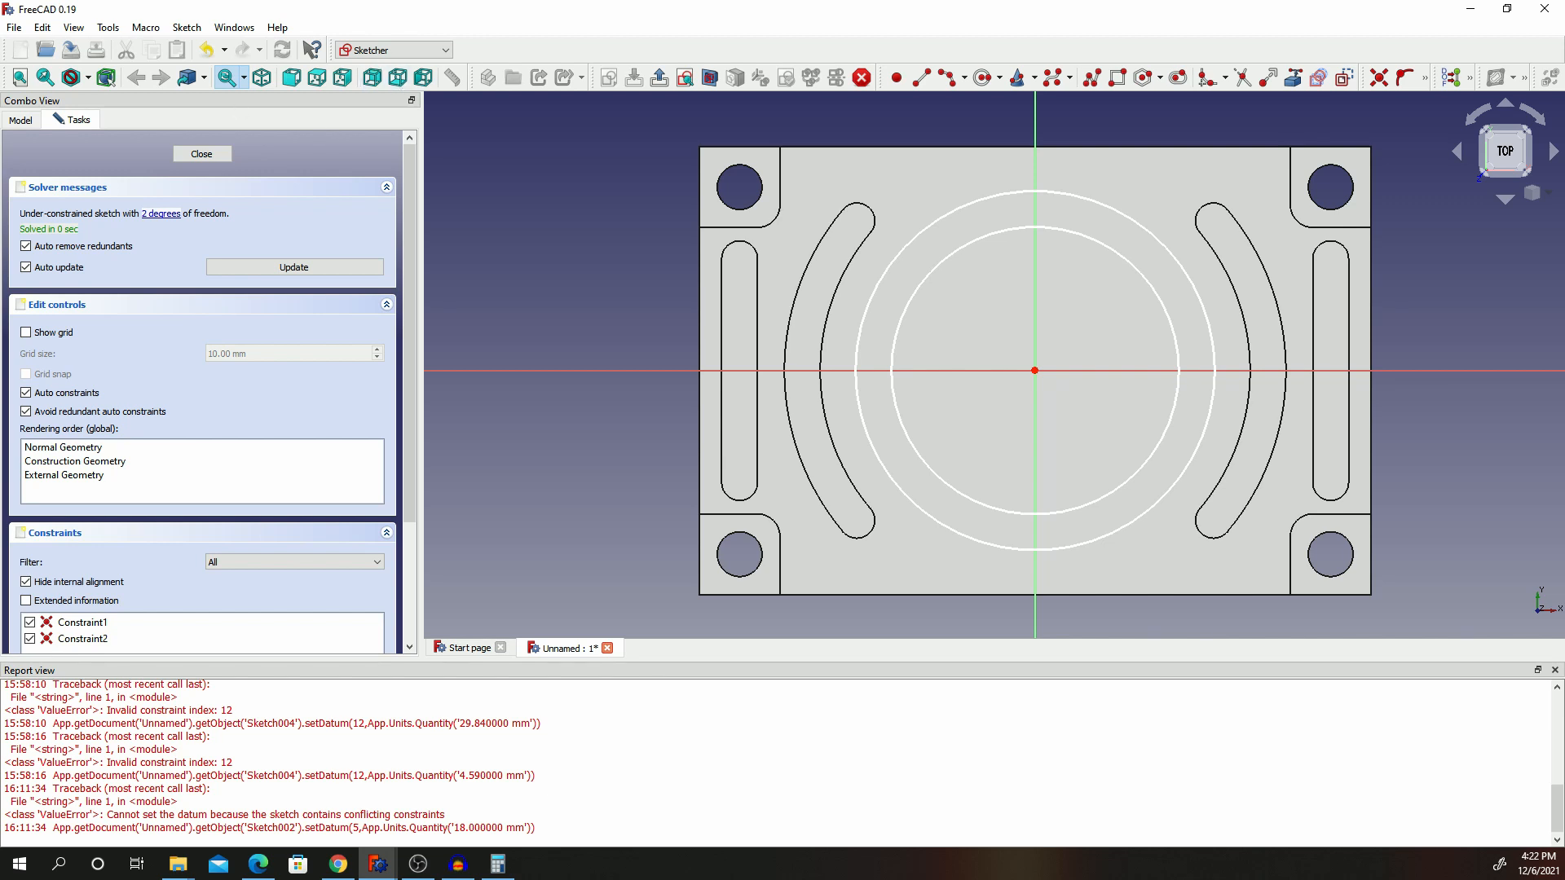
Constrain the outer circle's radius to 42 mm and move its dimension label above the curved slot at the upper right.
click(1425, 79)
click(1426, 83)
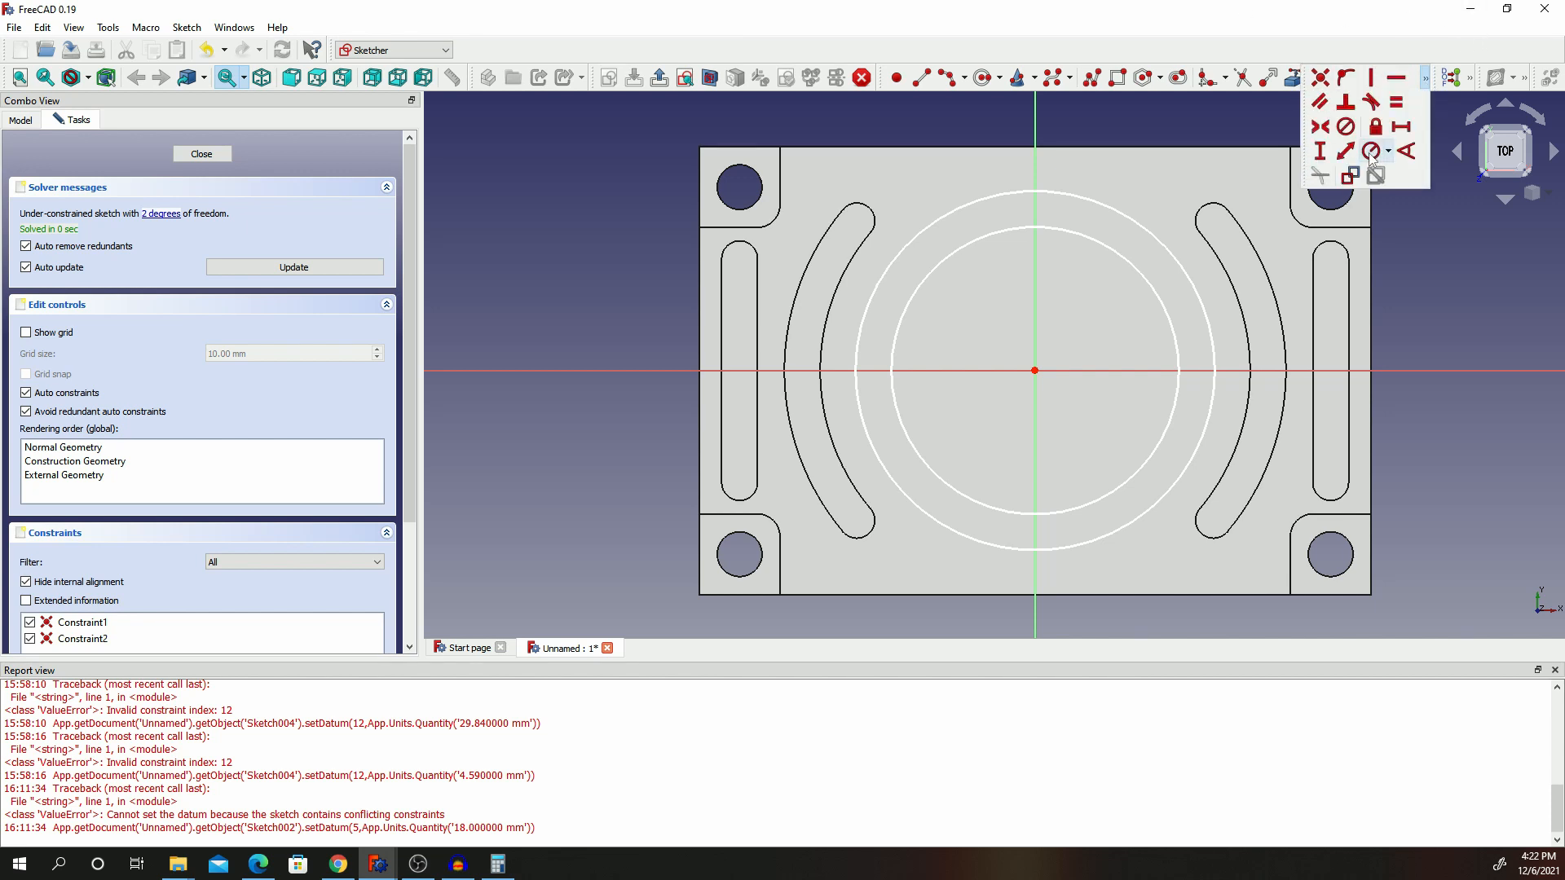
click(1377, 152)
click(1103, 205)
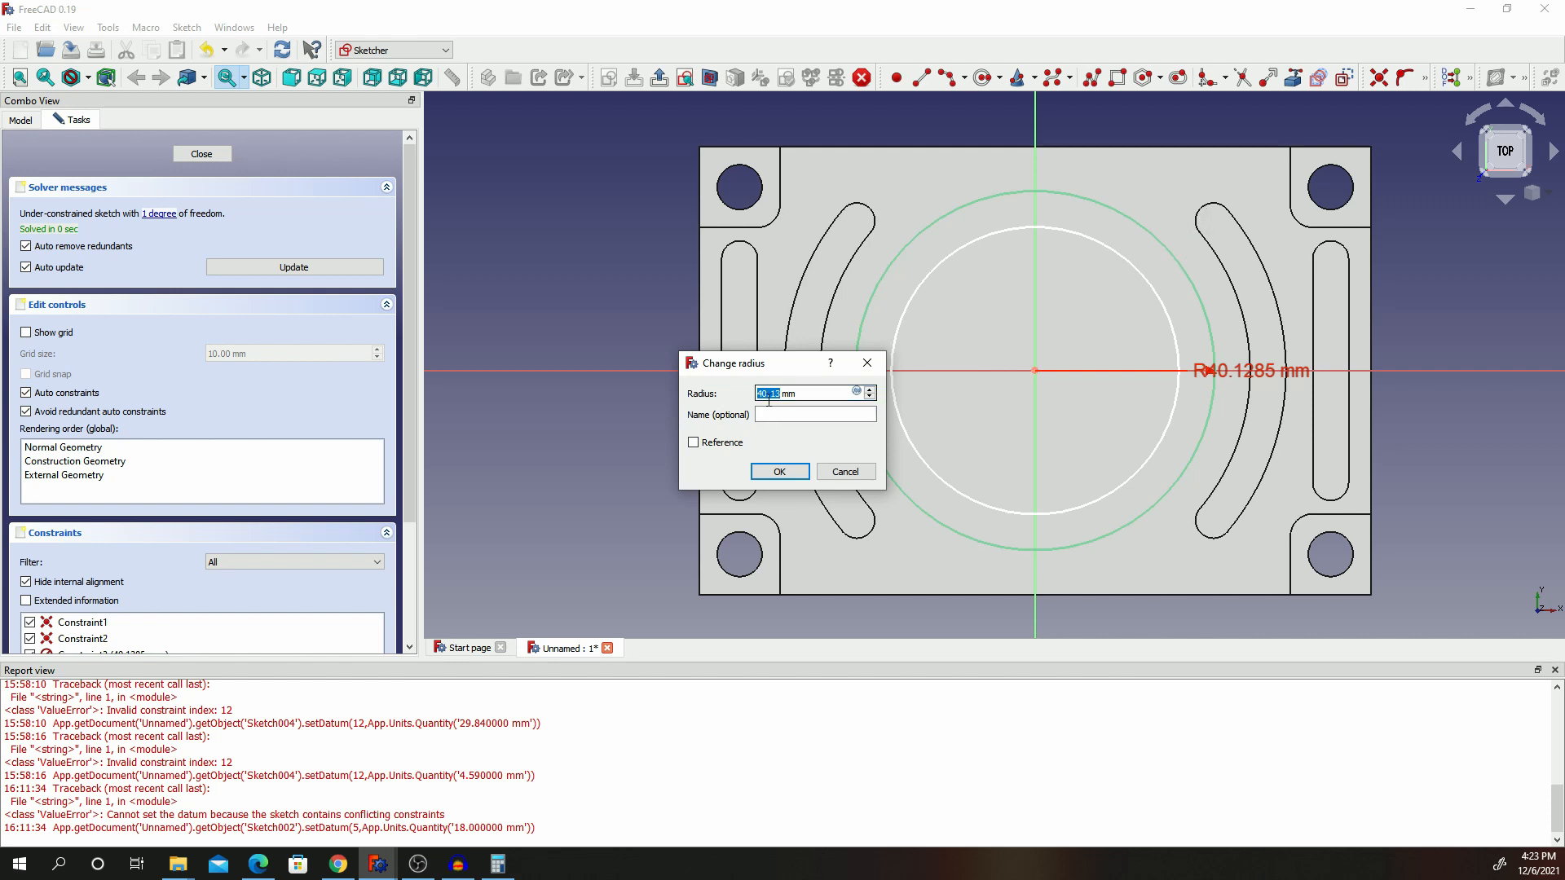
text(4)
click(779, 471)
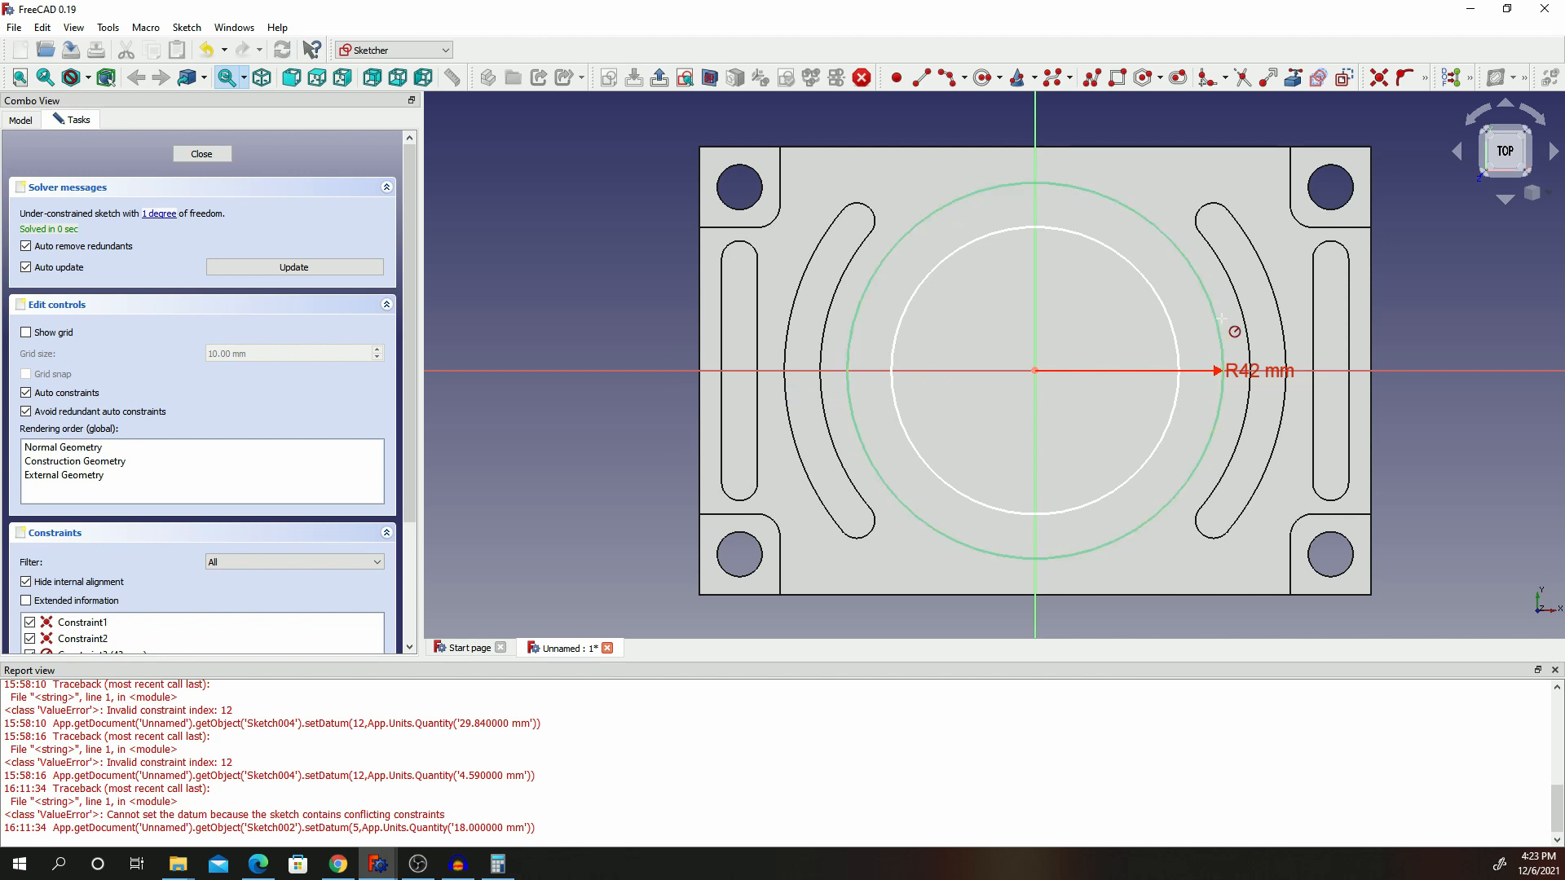
right_click(1276, 367)
key(Escape)
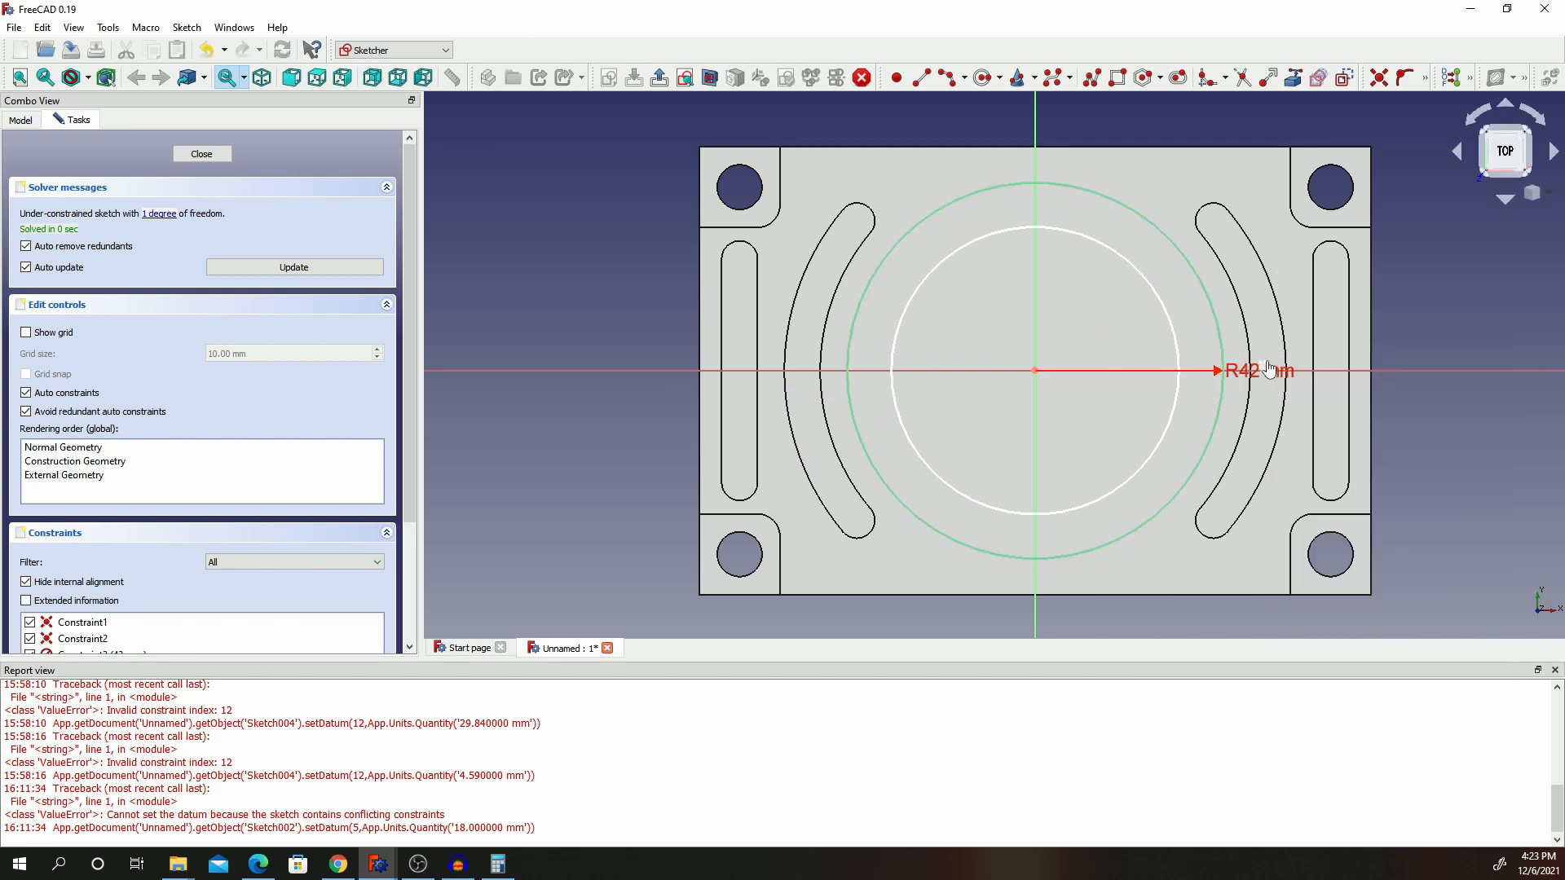
drag(1269, 368, 1188, 173)
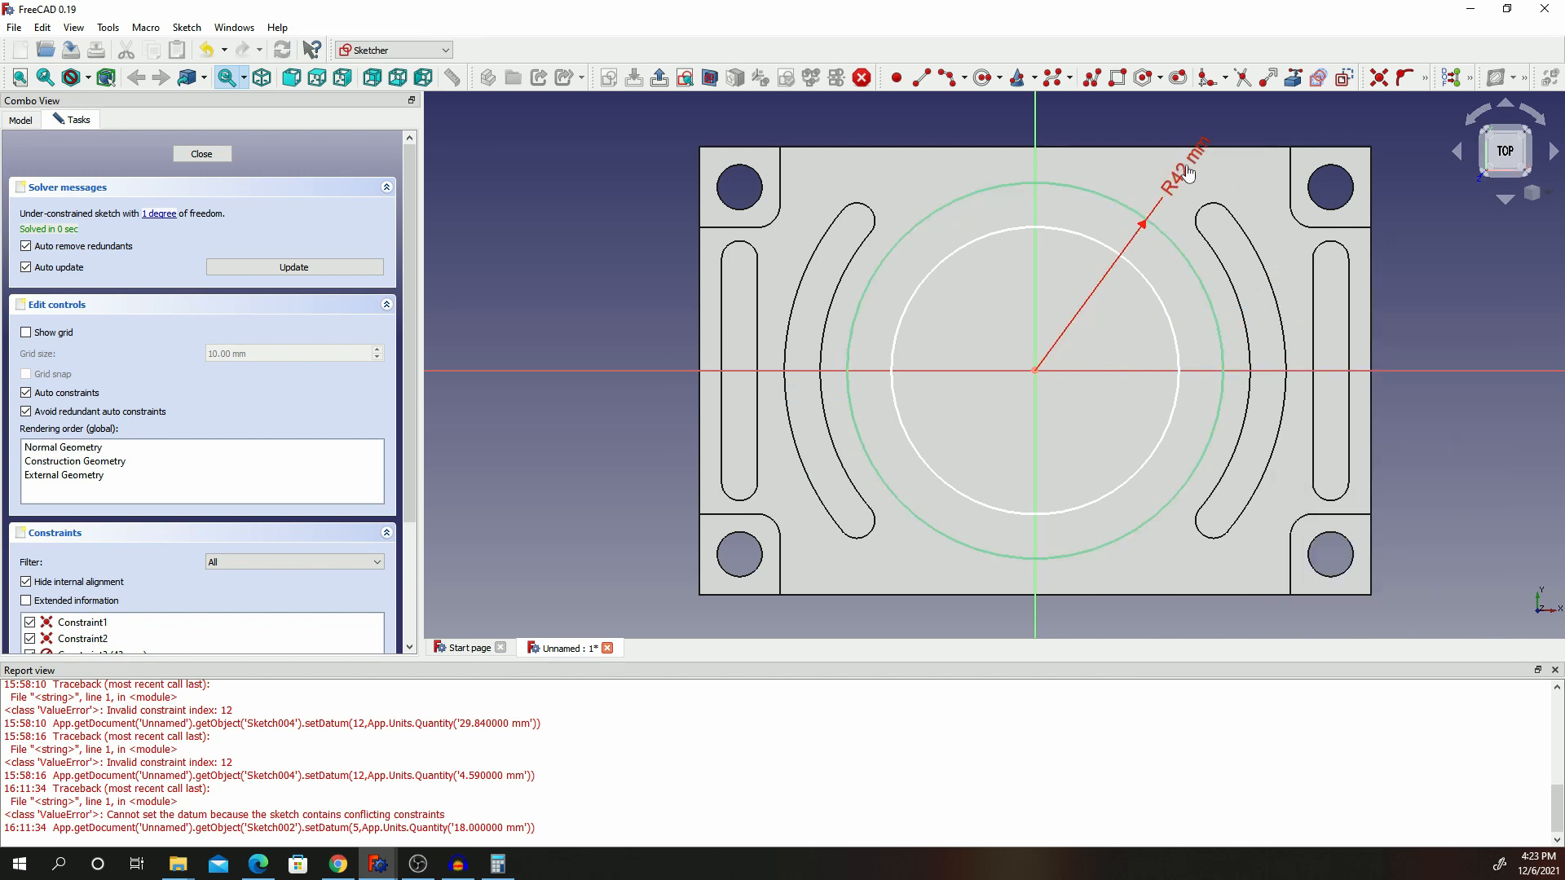
Constrain the inner circle's radius to 25 mm and move its dimension label below the outer circle.
click(1424, 79)
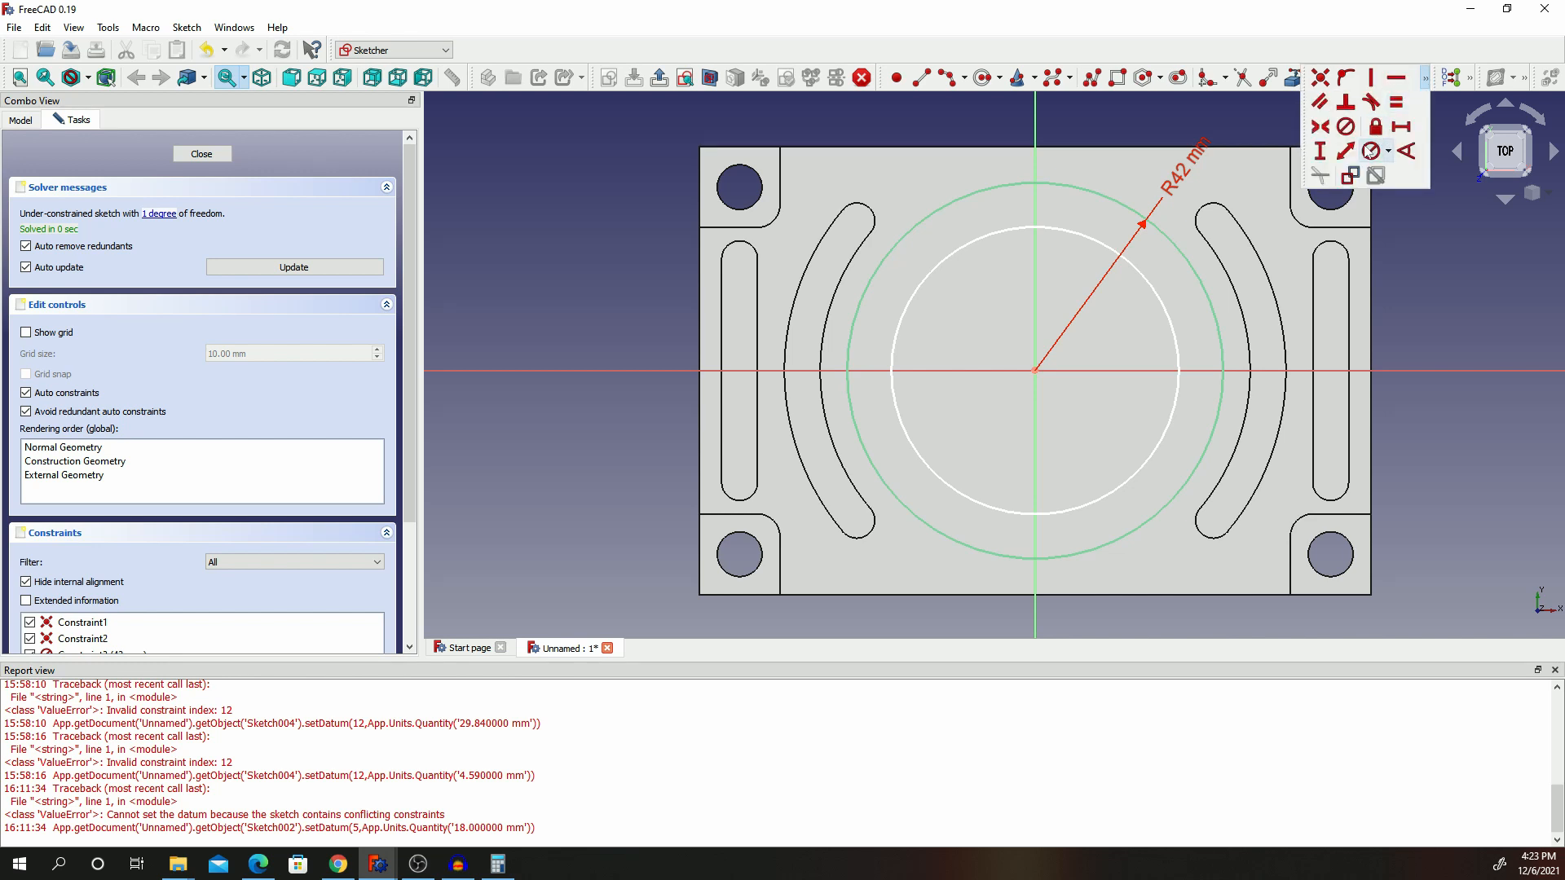
click(1367, 152)
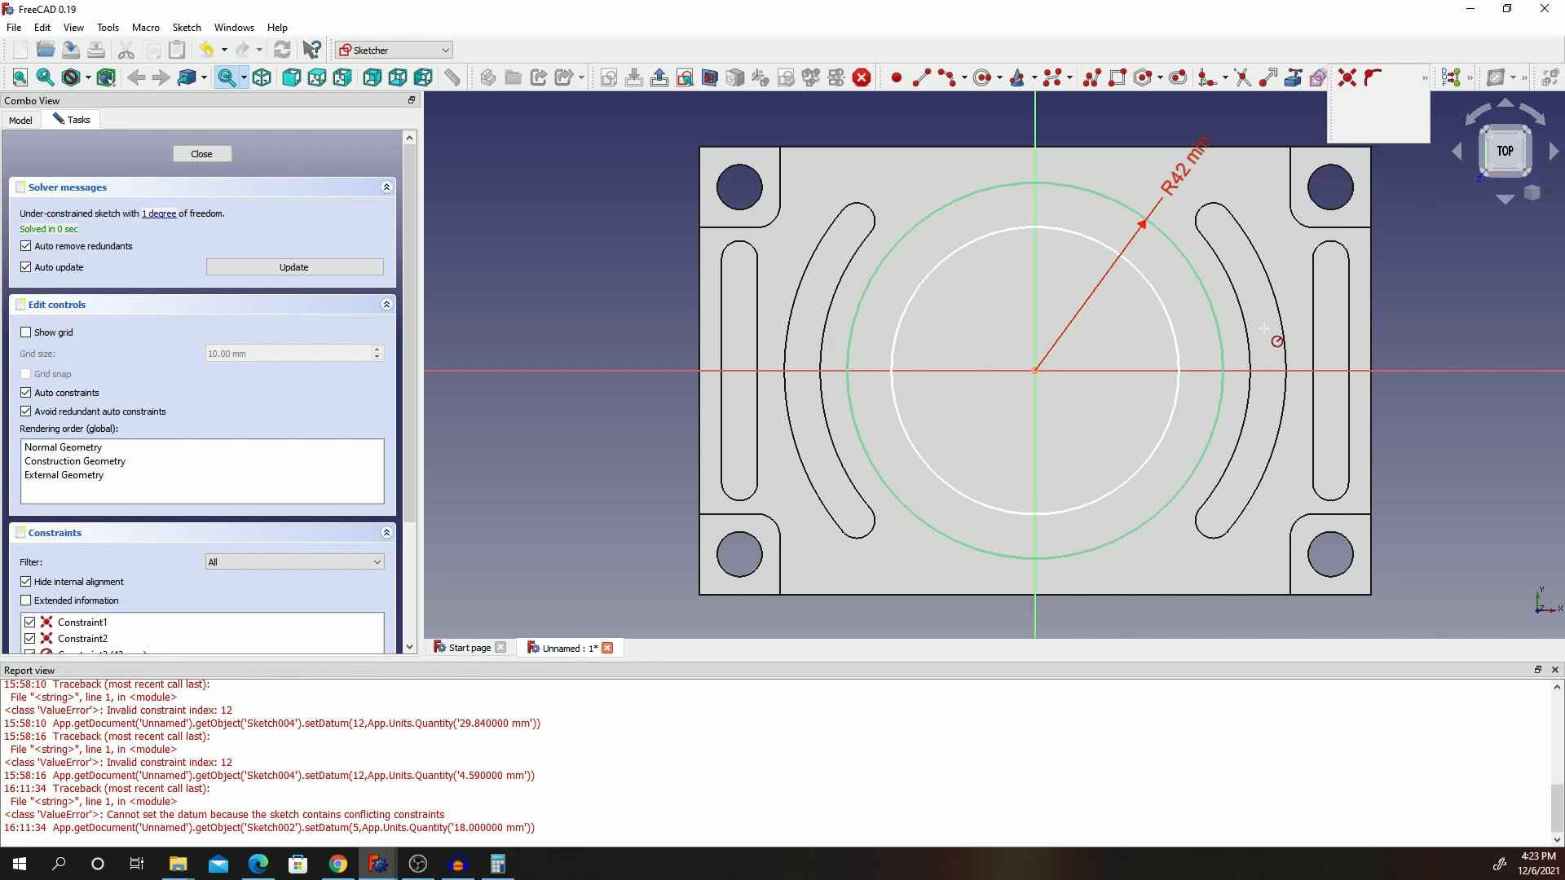
click(1160, 305)
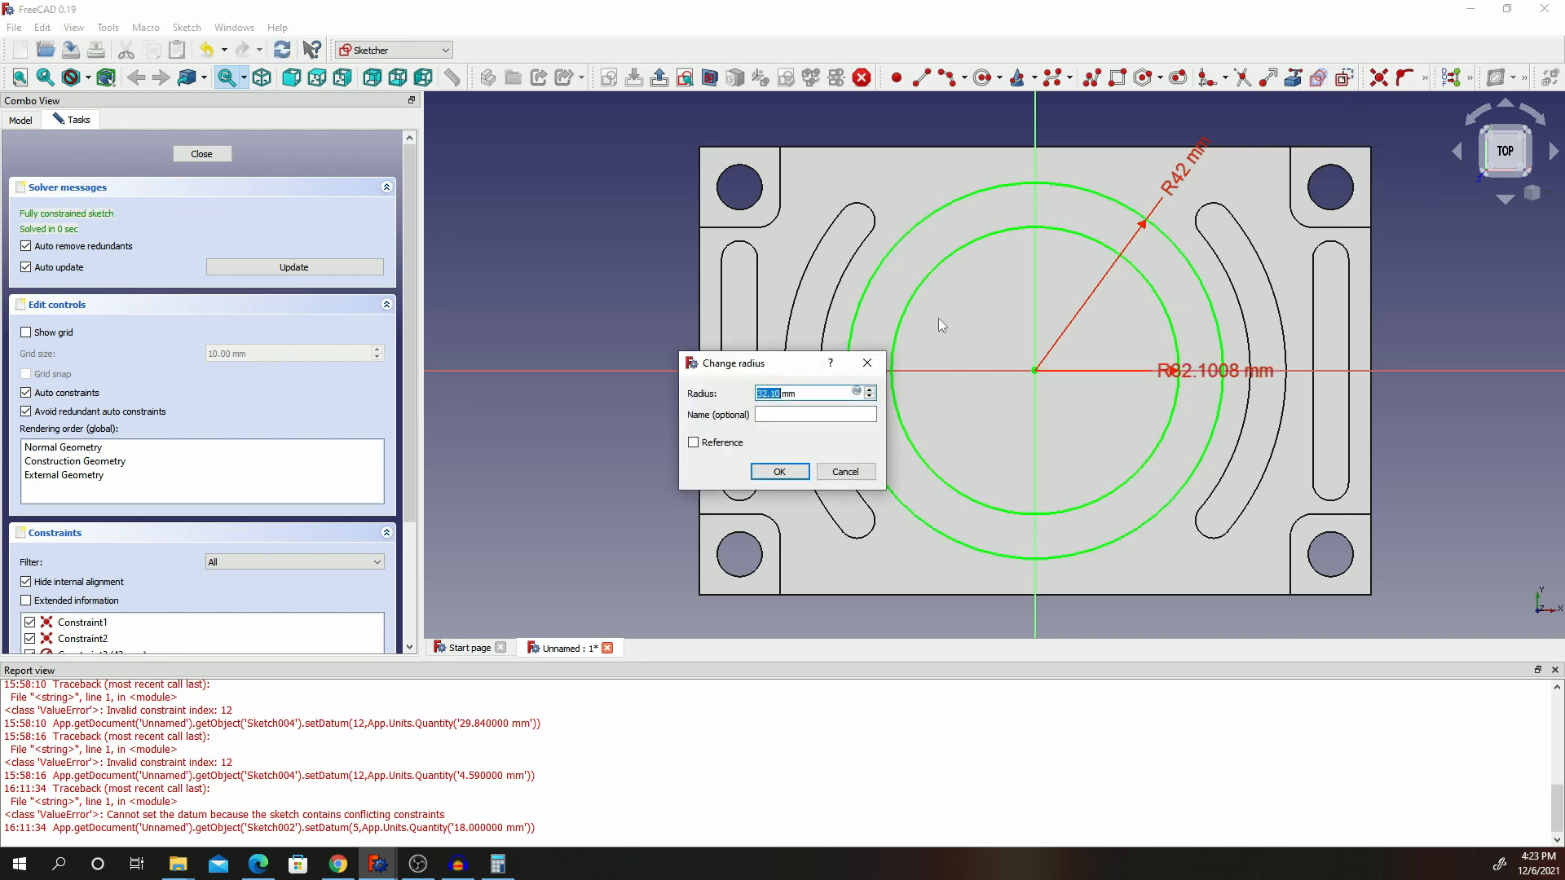
text(25)
click(776, 471)
right_click(1133, 293)
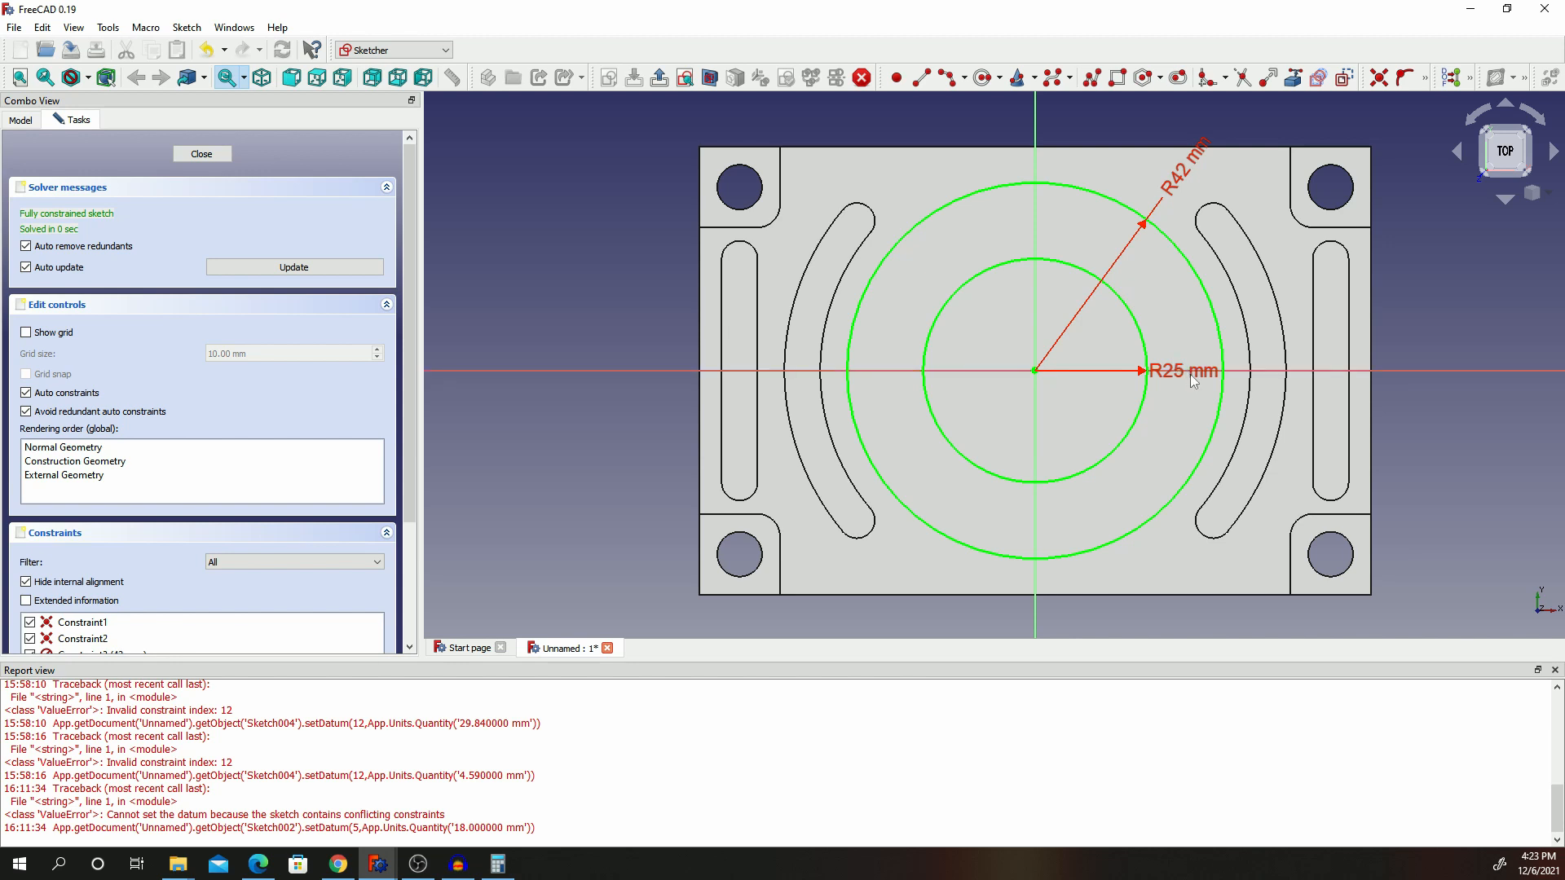
drag(1181, 373, 1175, 613)
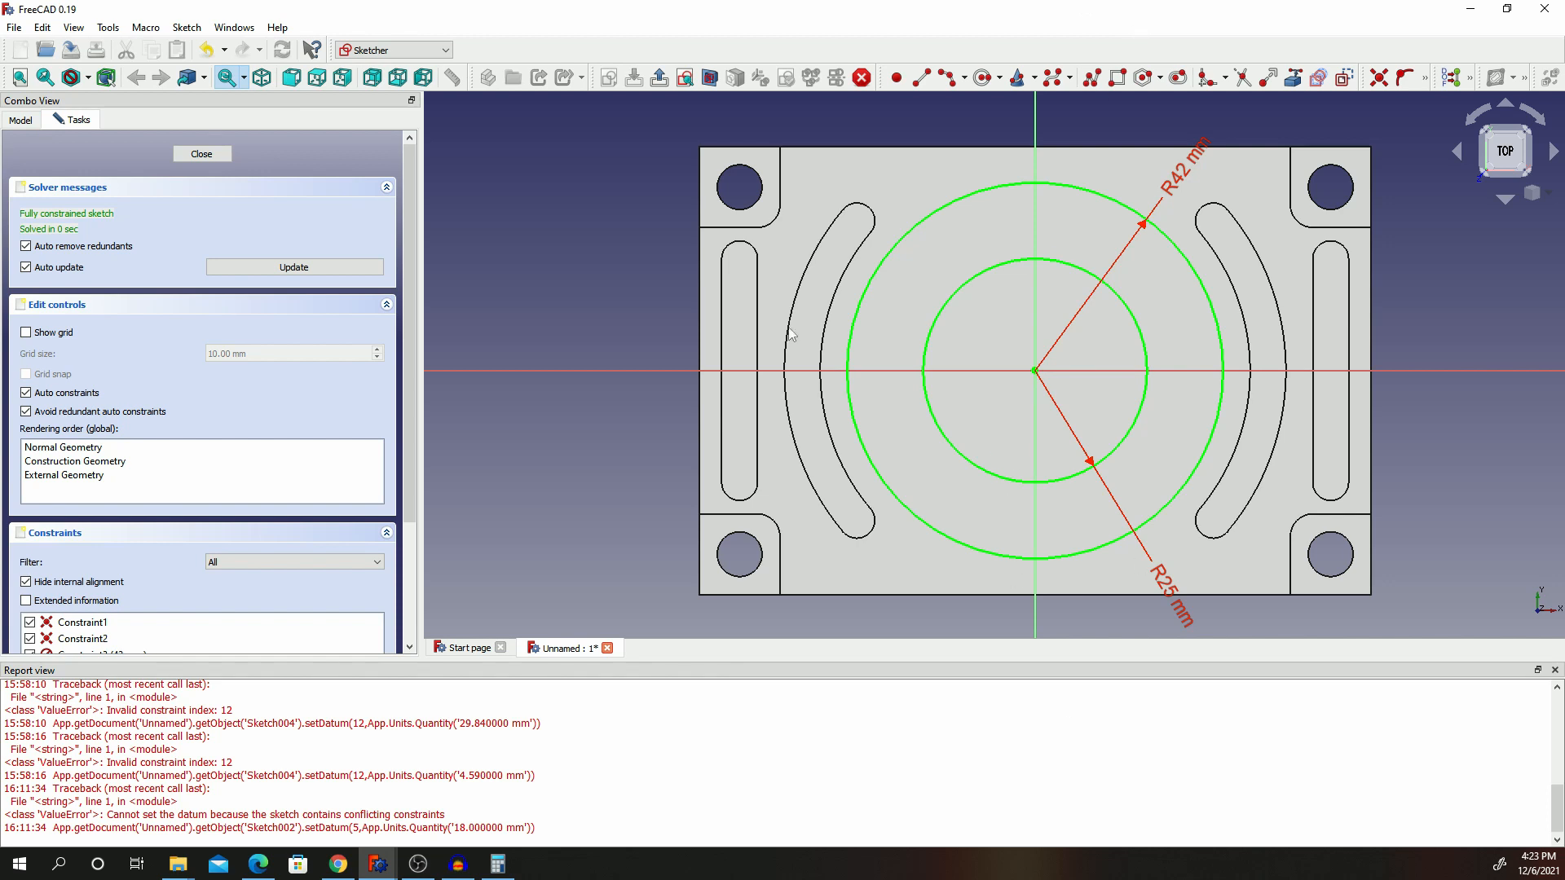
Draw two lines from the origin past both circles, one toward the block's upper-right corner and one toward its upper-left corner.
click(922, 78)
click(1035, 371)
click(1320, 130)
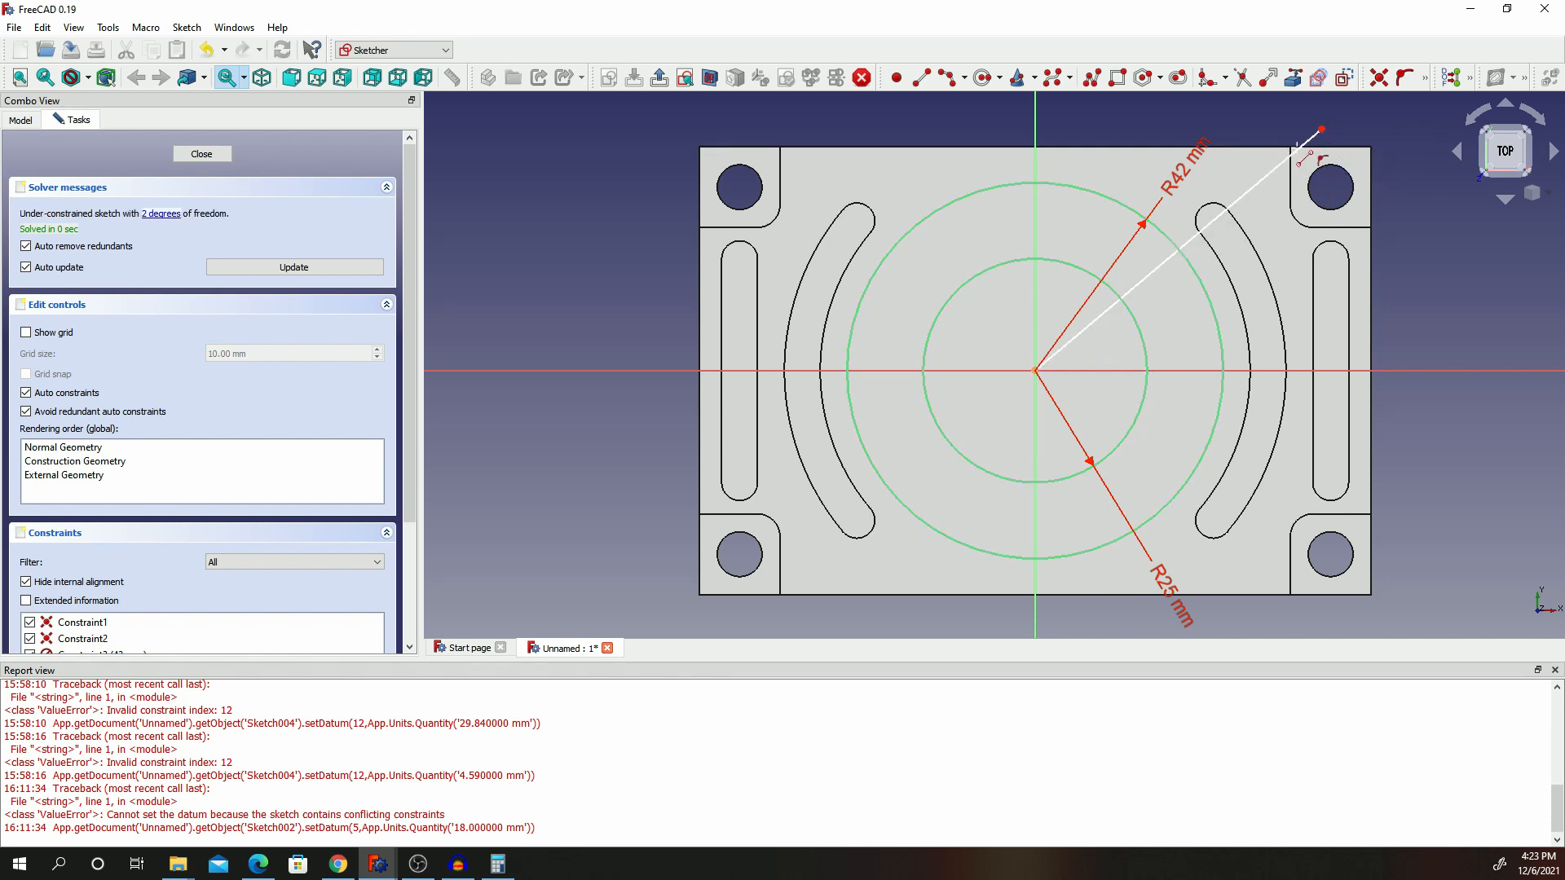
click(1036, 371)
click(775, 158)
Constrain the angle between the horizontal axis and the upper-right line to 35°.
click(1425, 82)
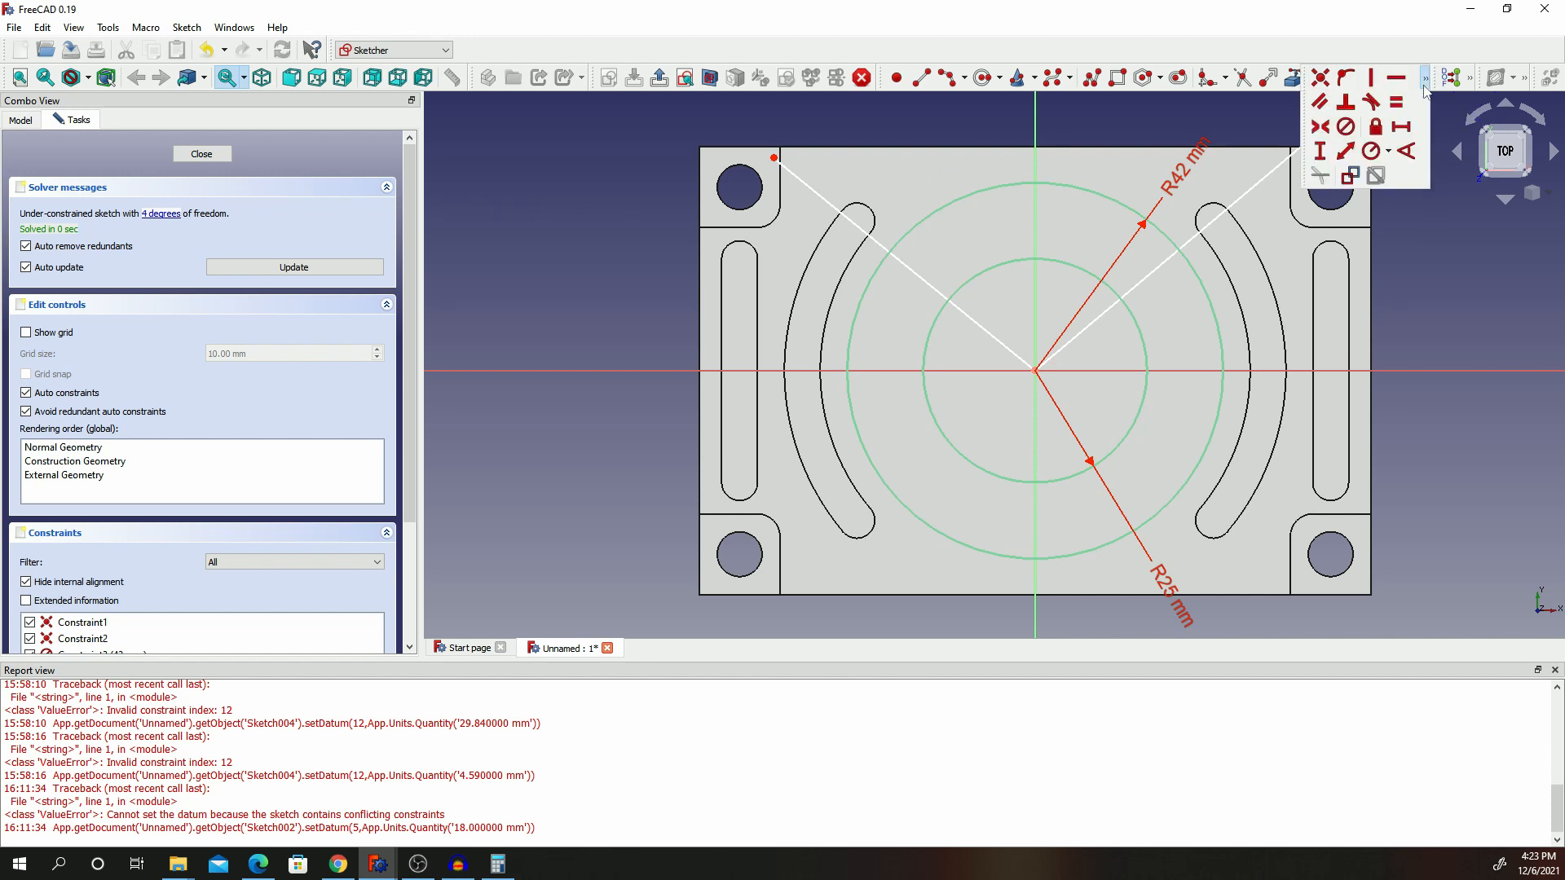
click(1405, 152)
click(1174, 371)
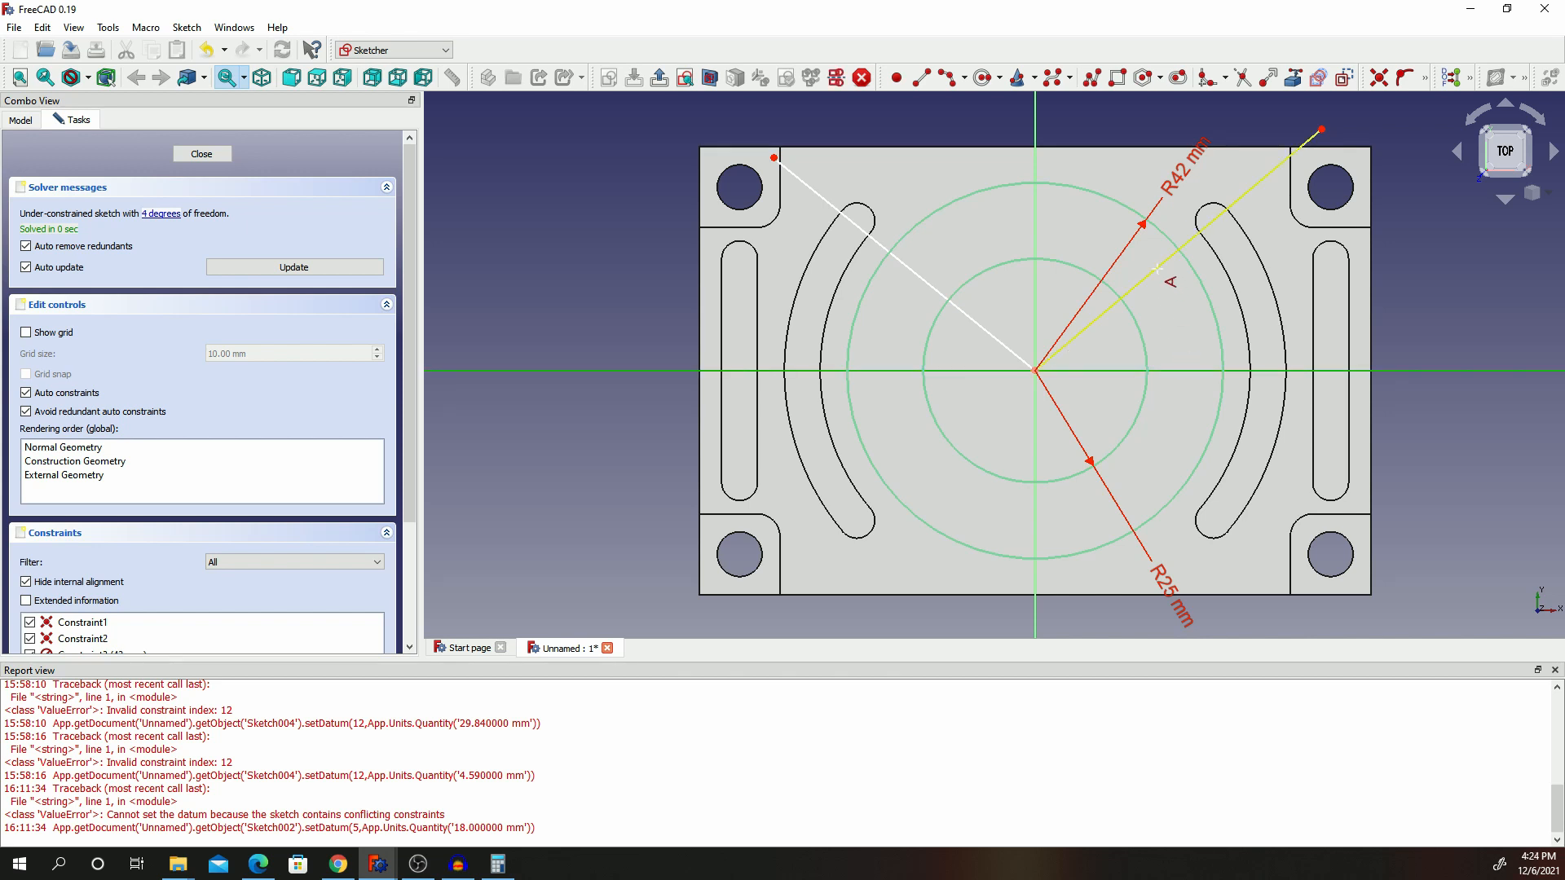
click(1157, 268)
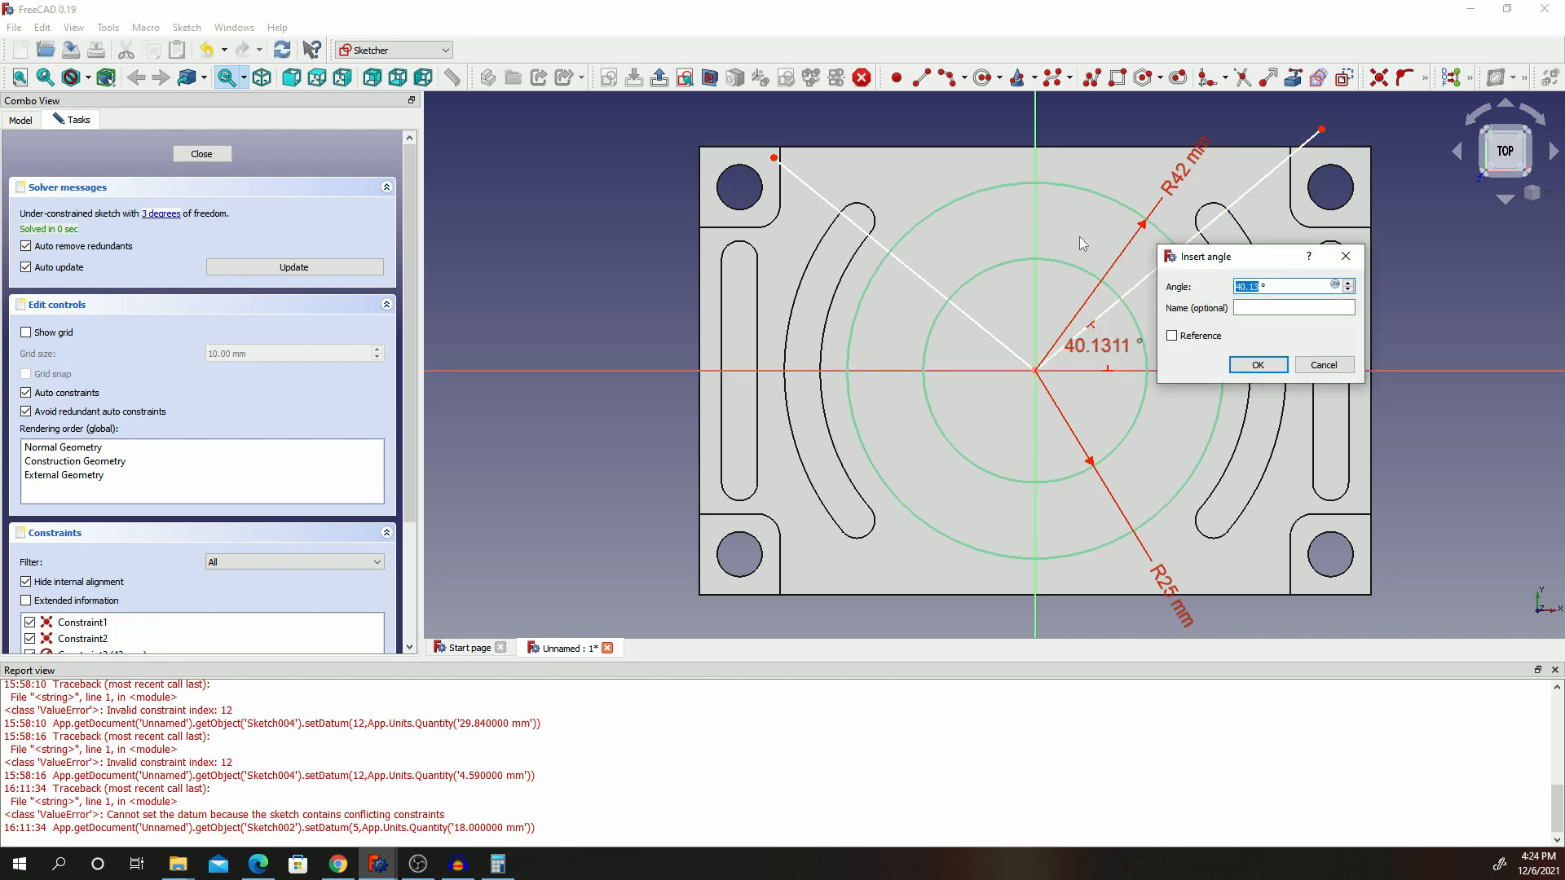
text(35)
click(1257, 365)
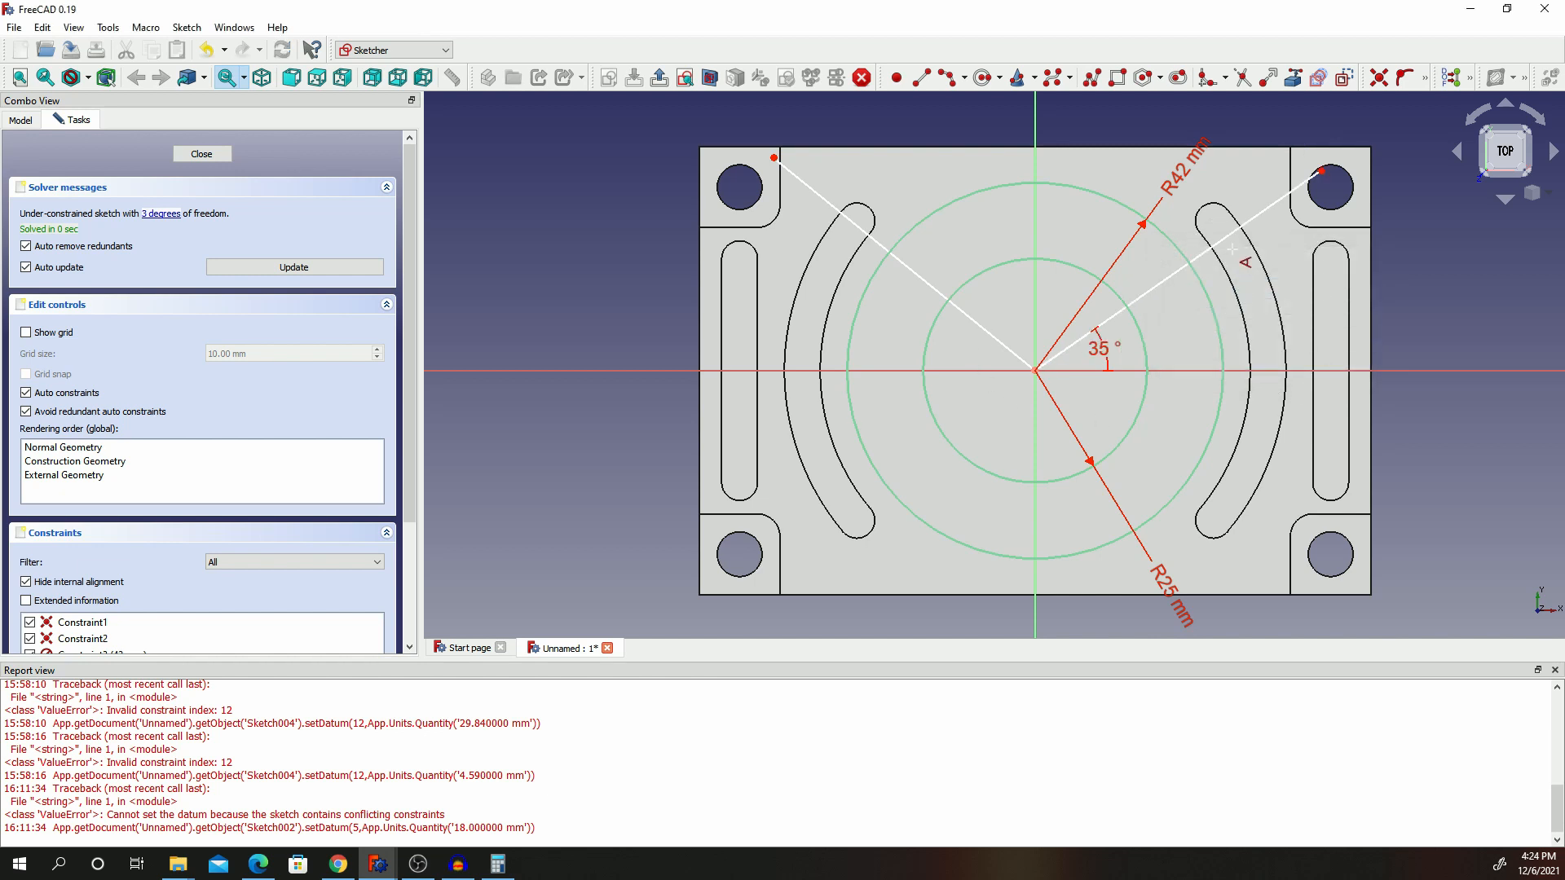
Constrain the angle between the horizontal axis and the upper-left line to 145°.
click(1186, 371)
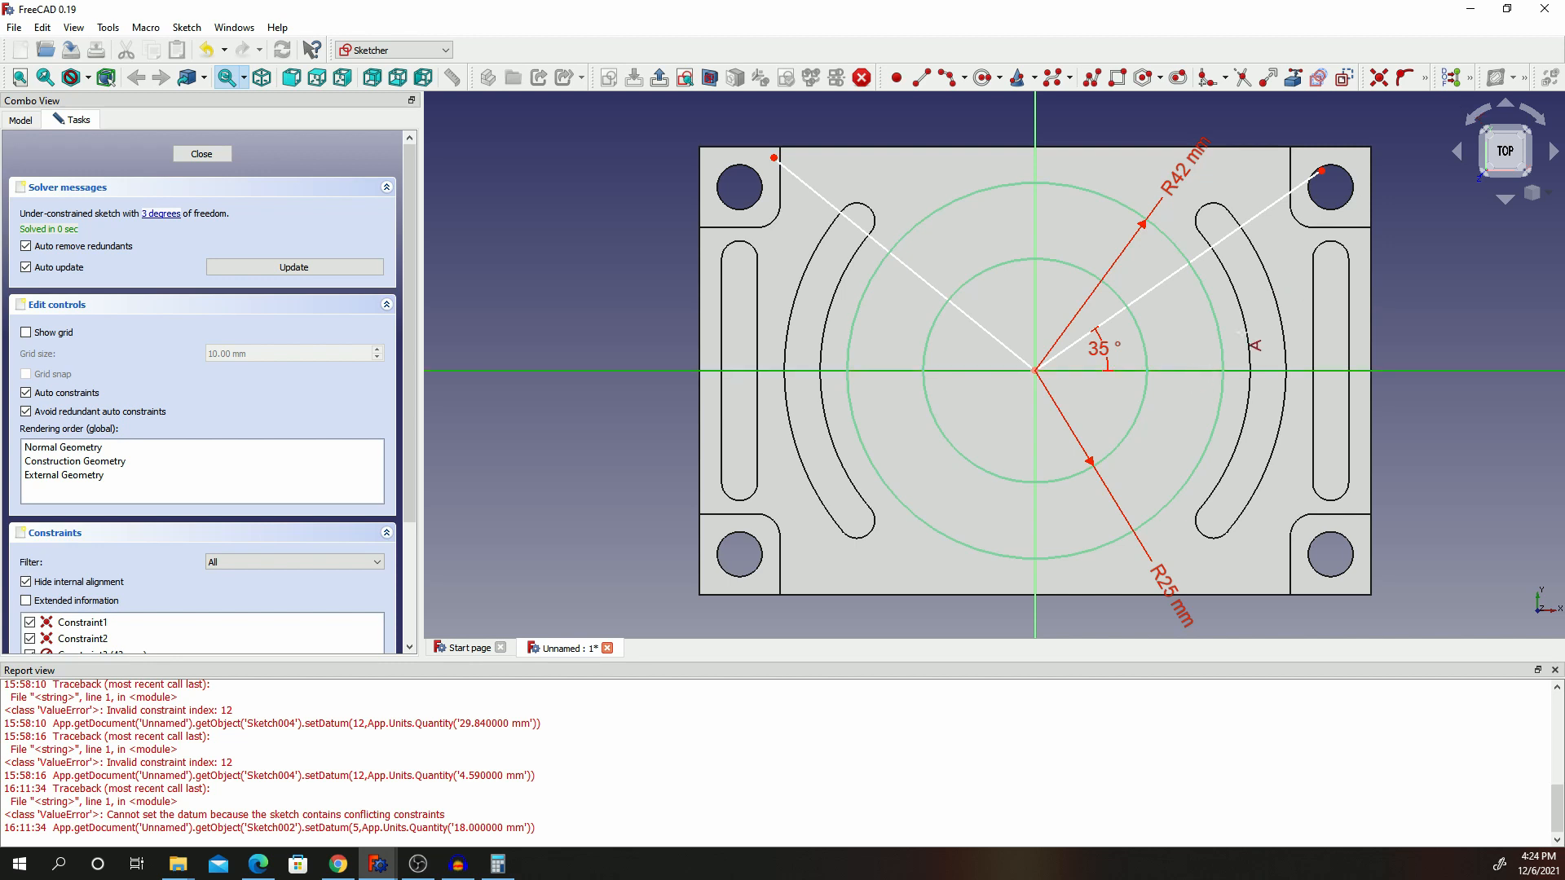
click(902, 259)
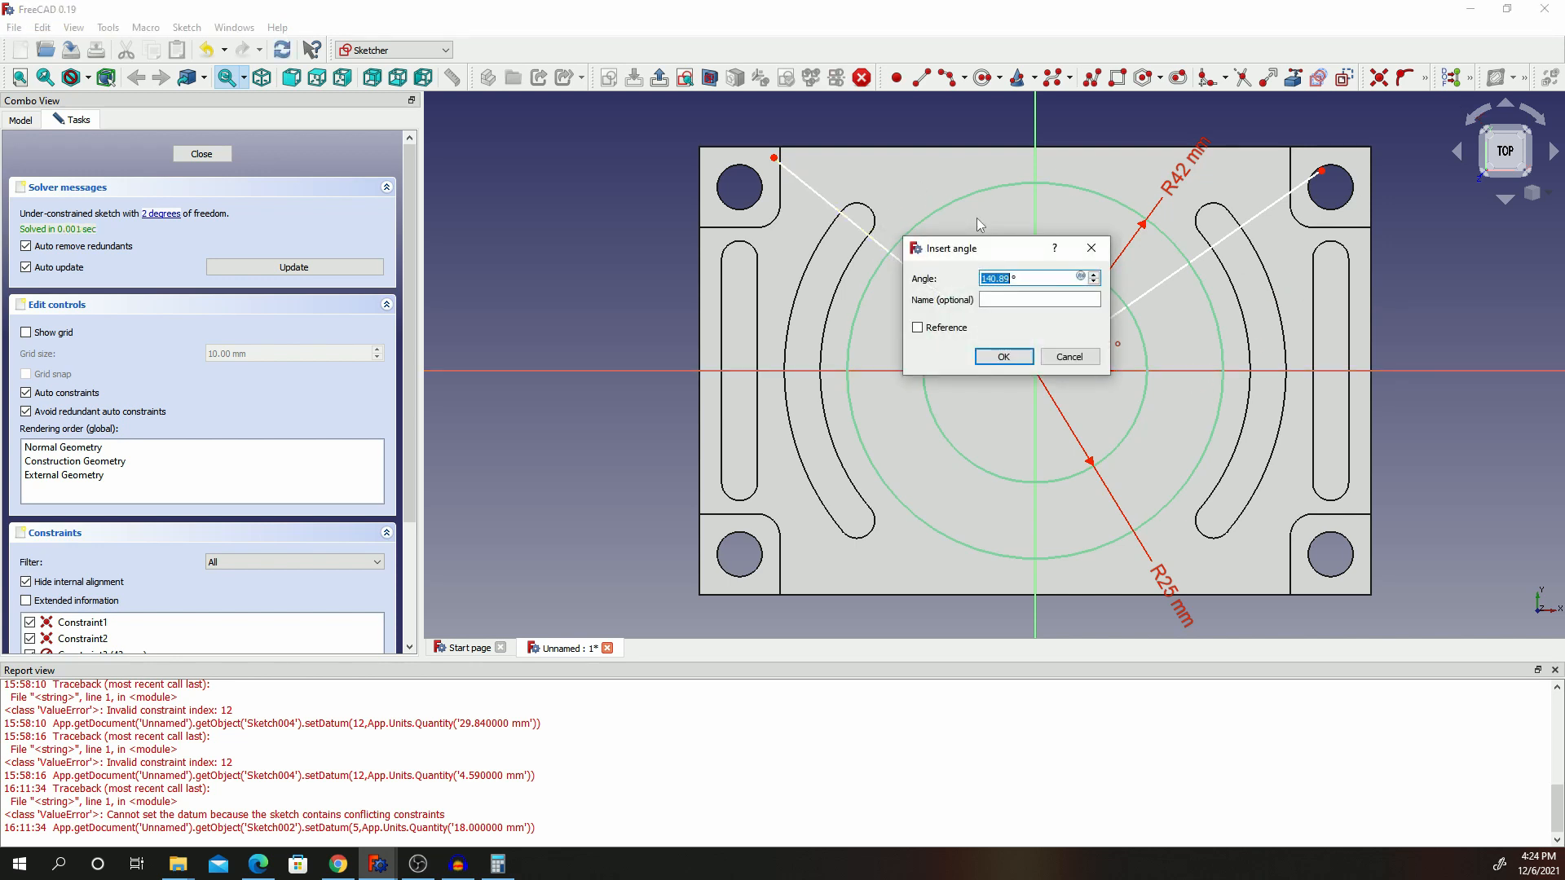
text(145)
click(1004, 357)
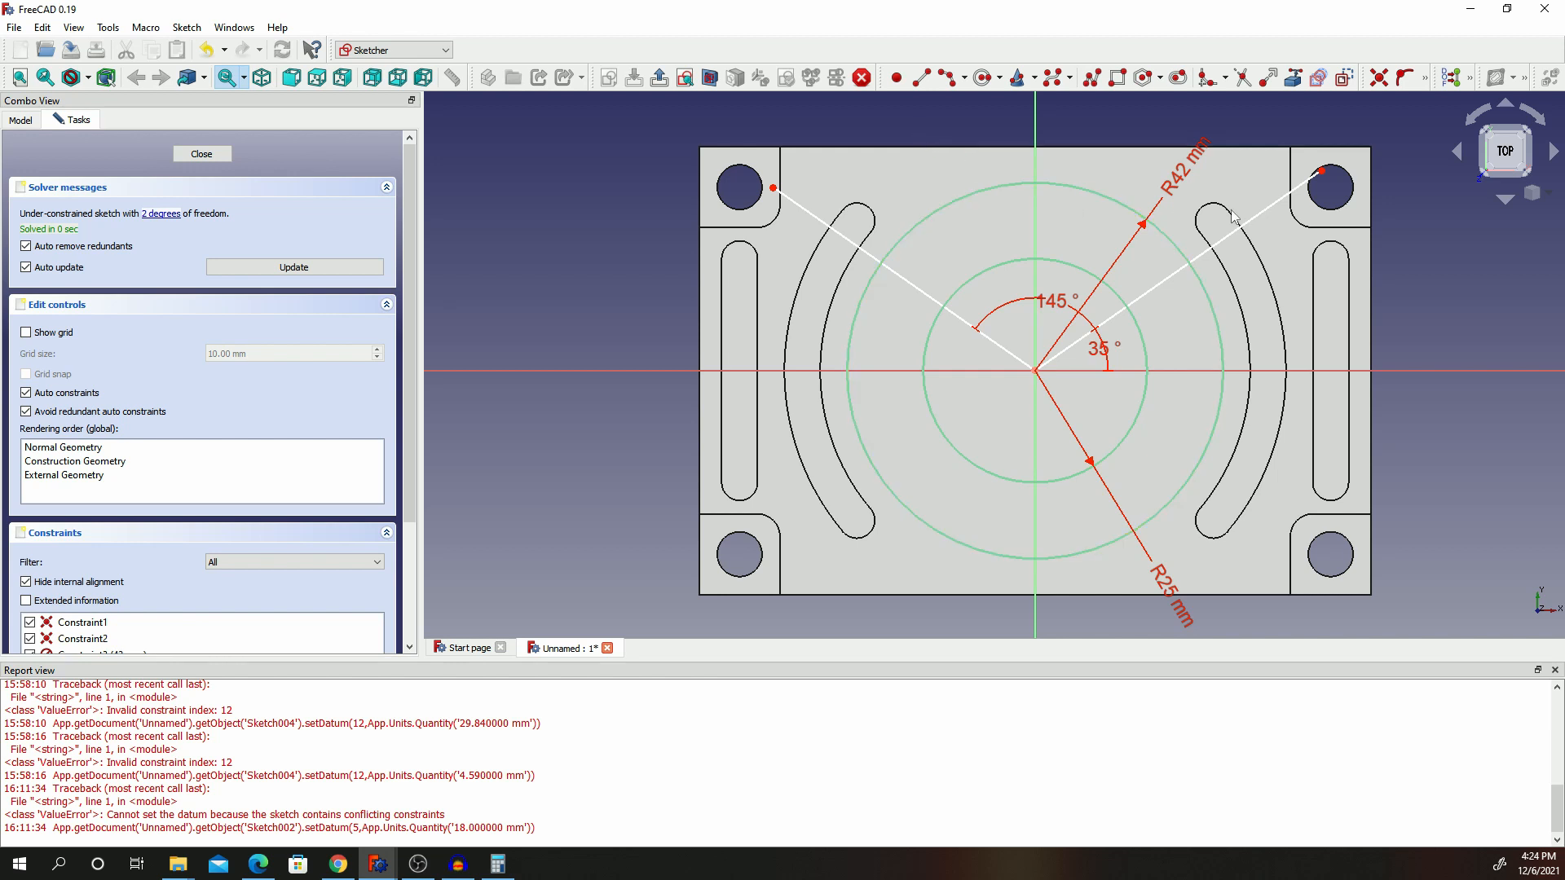
Trim both circles to leave only the upper arcs between the two angled lines.
click(1243, 77)
click(1223, 352)
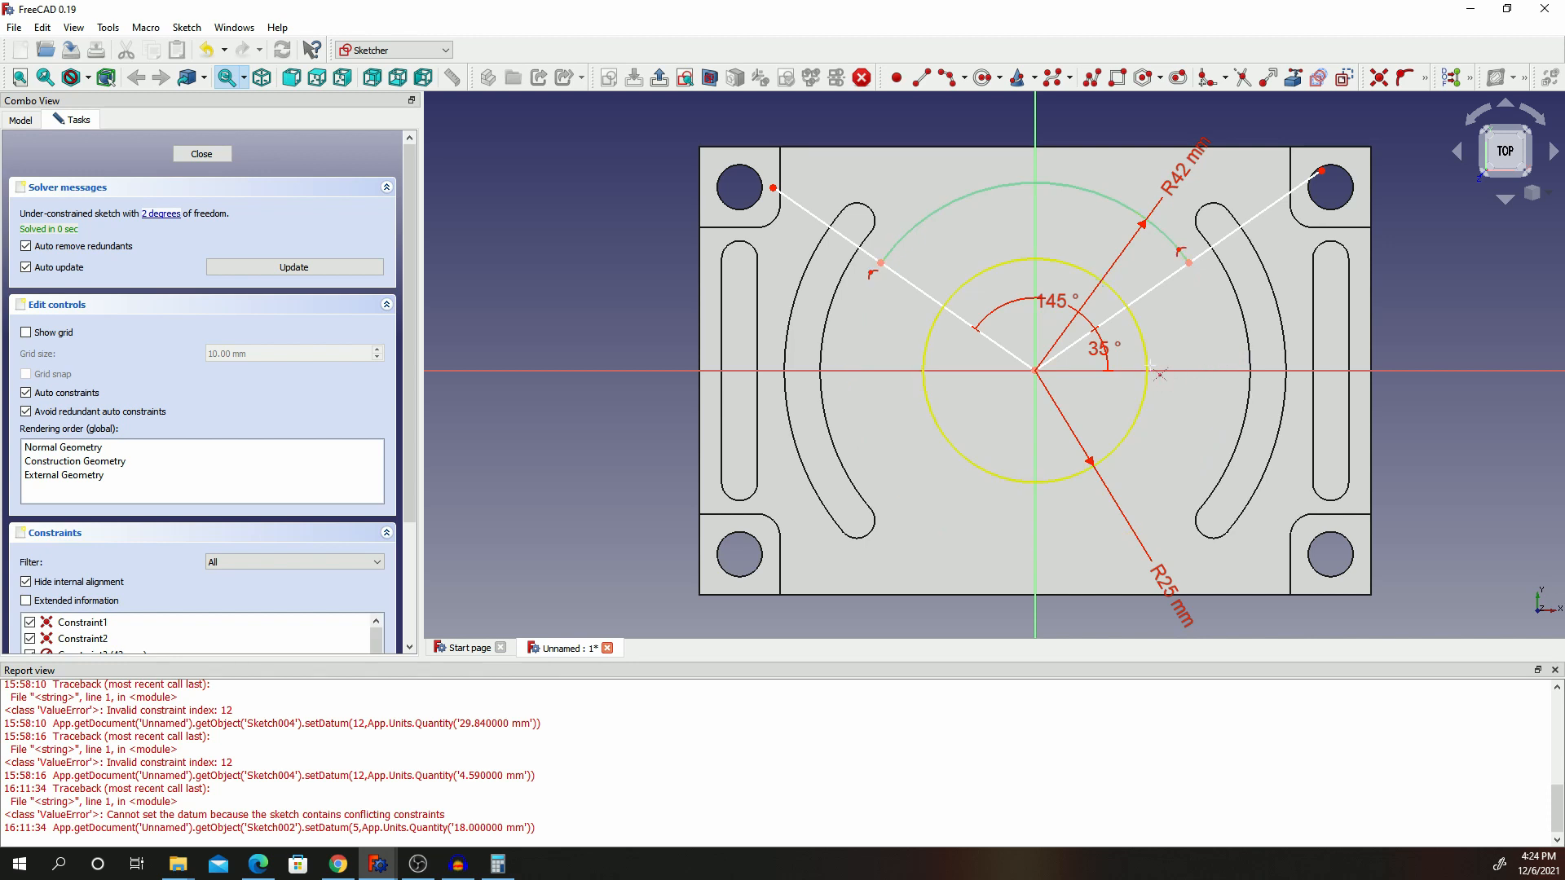
click(1147, 364)
Try to fillet the outer arc's right and left corners and the inner arc's left corner, undoing each fillet.
click(1207, 82)
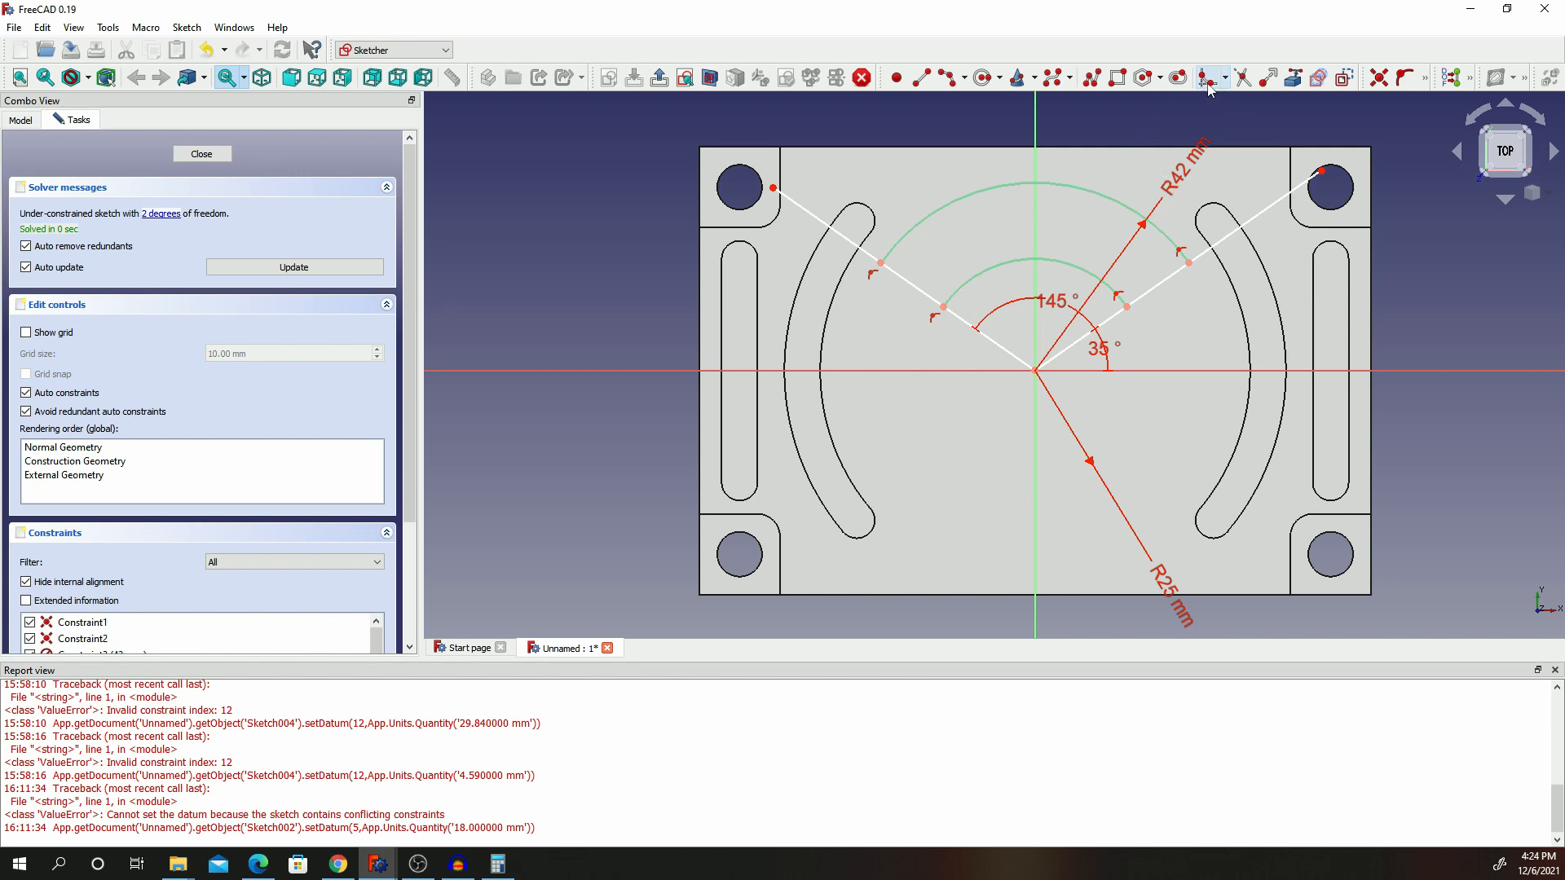
click(1174, 244)
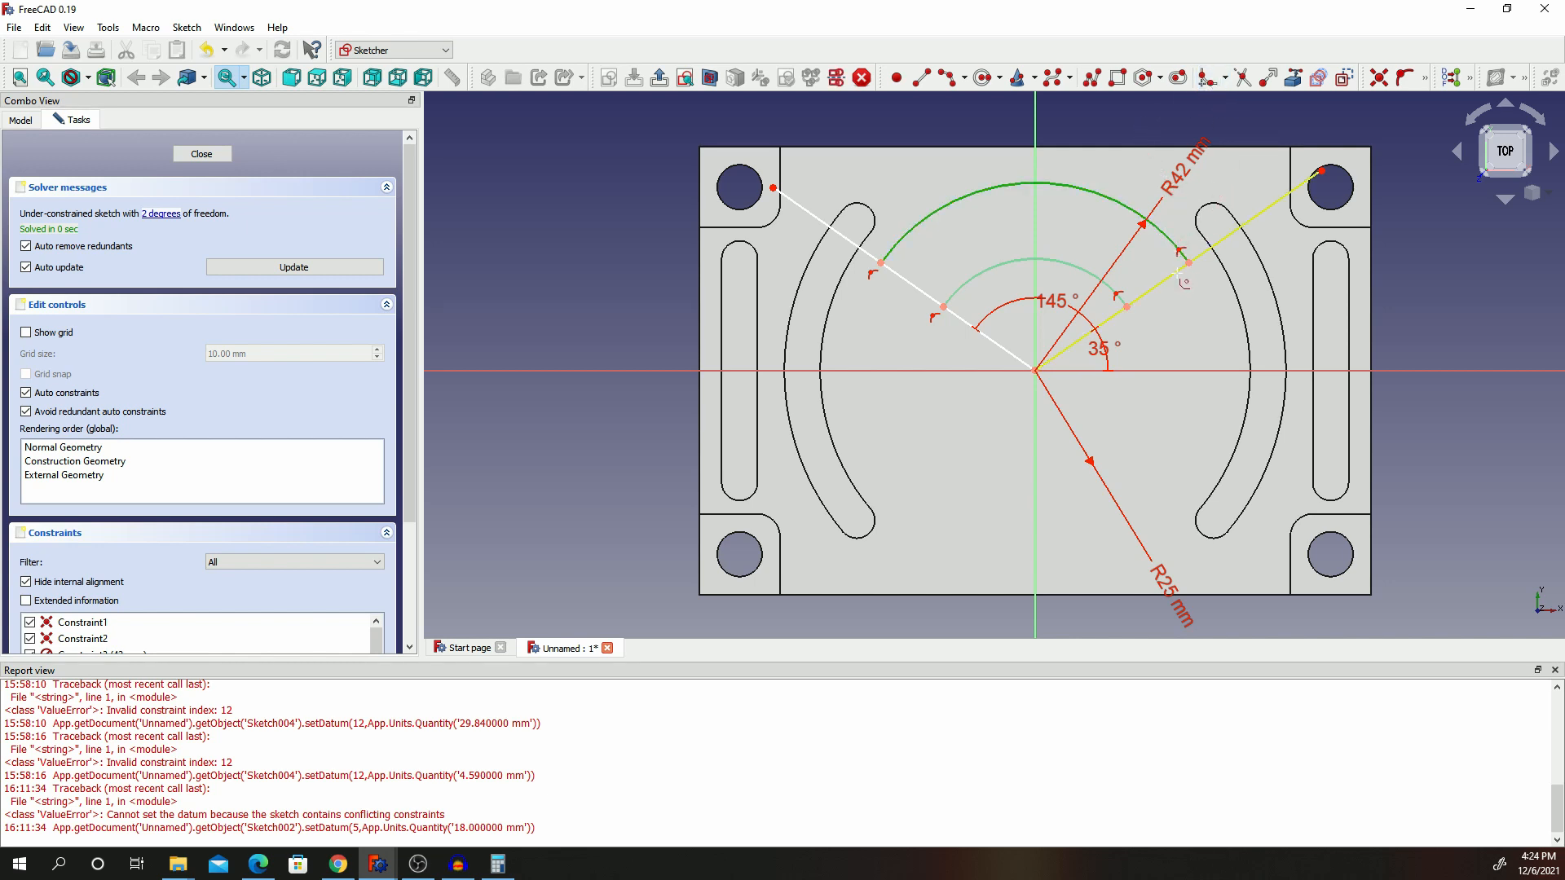
click(1175, 277)
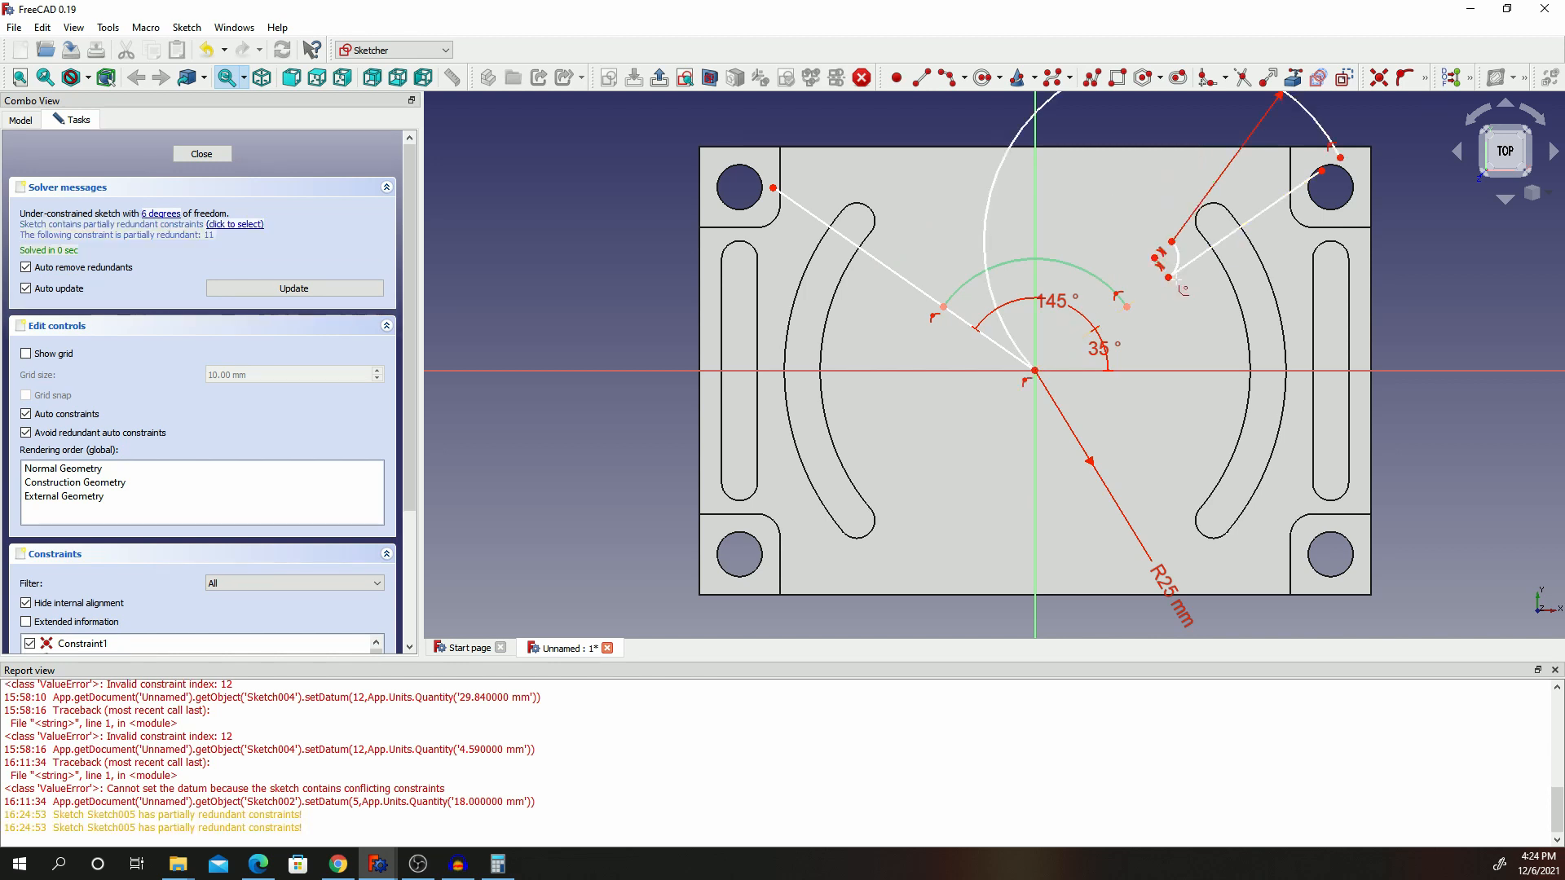
key(ctrl+z)
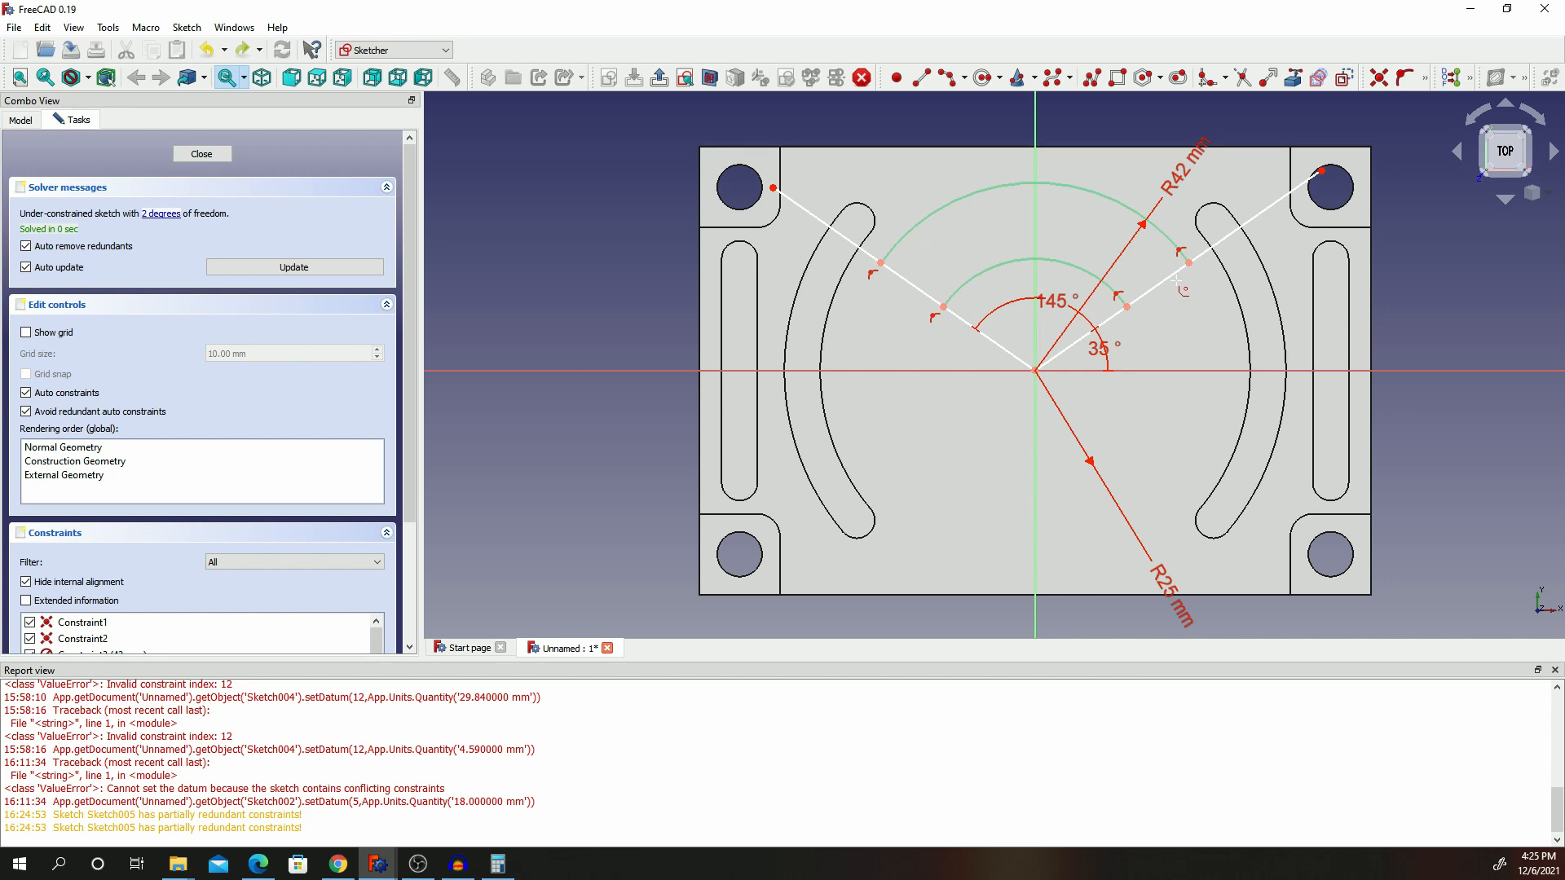
click(896, 275)
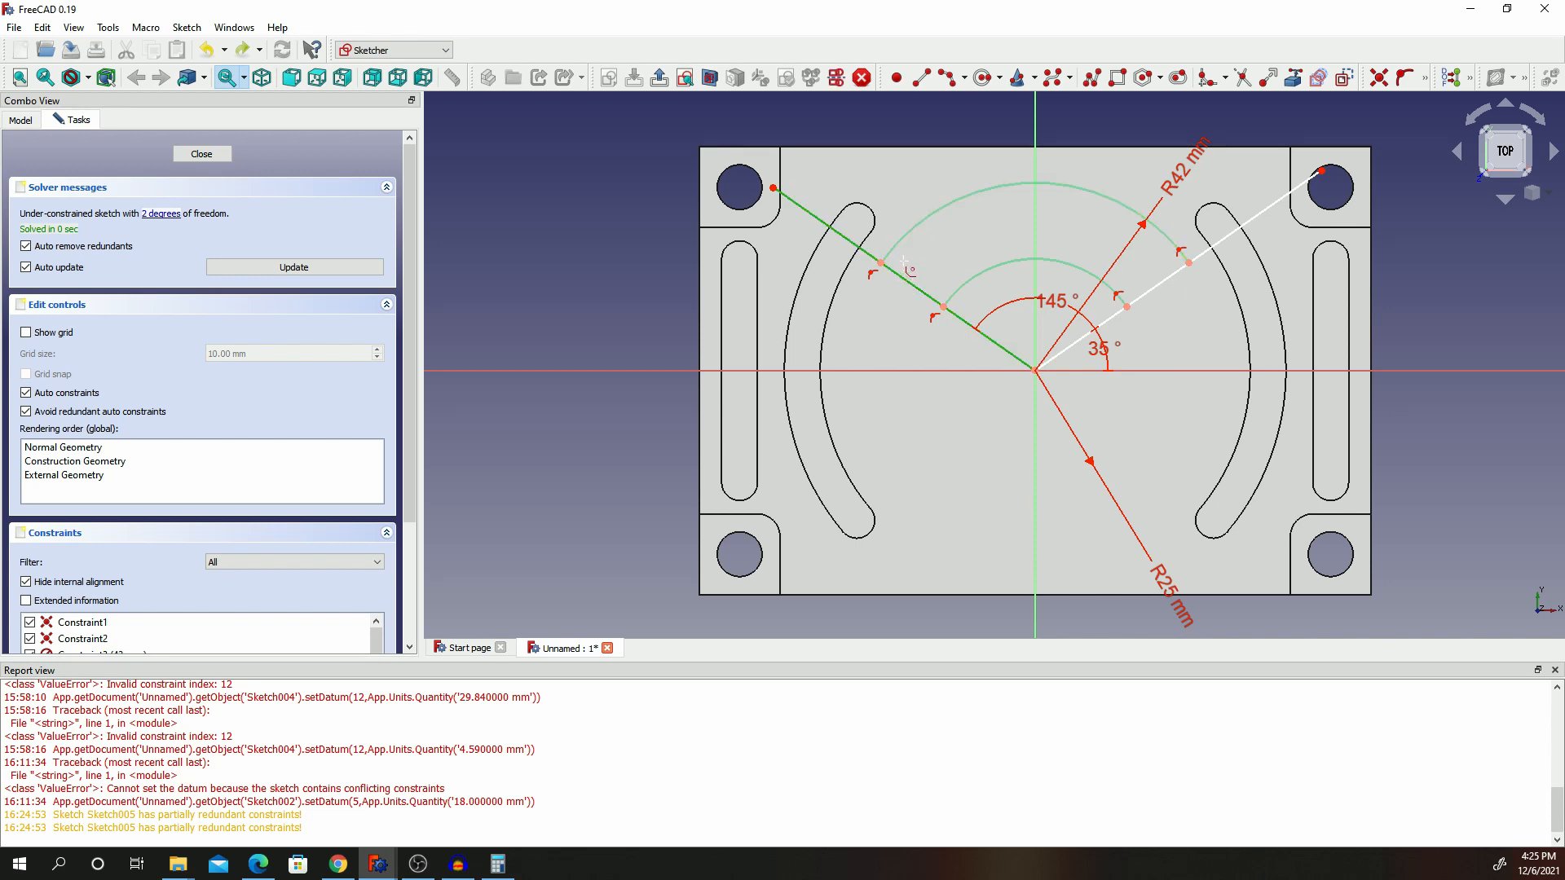
click(916, 226)
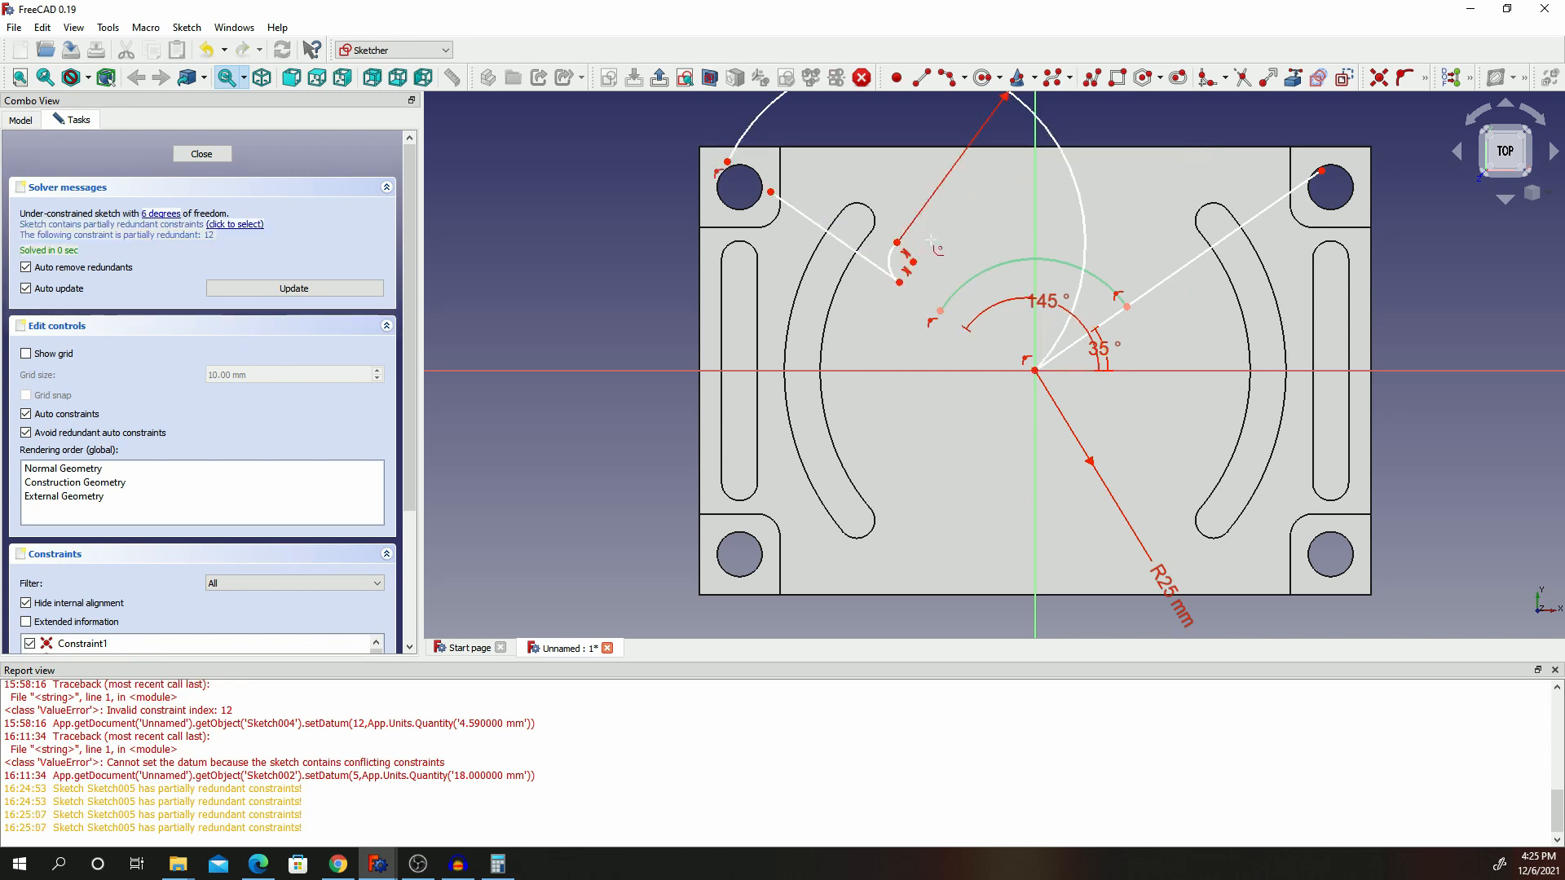
key(ctrl+z)
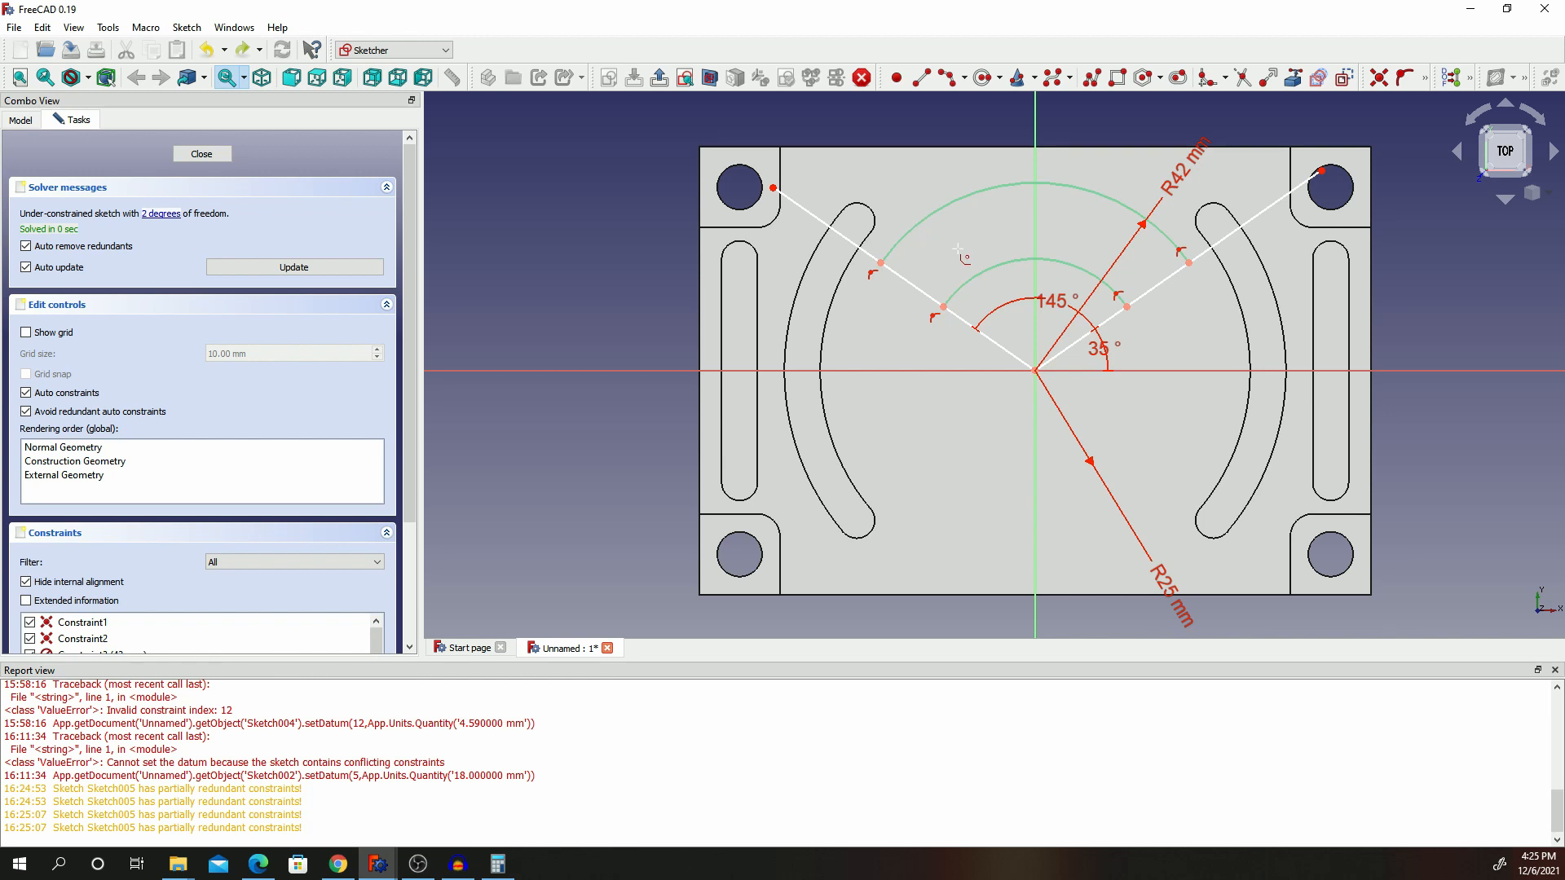
click(960, 293)
click(978, 329)
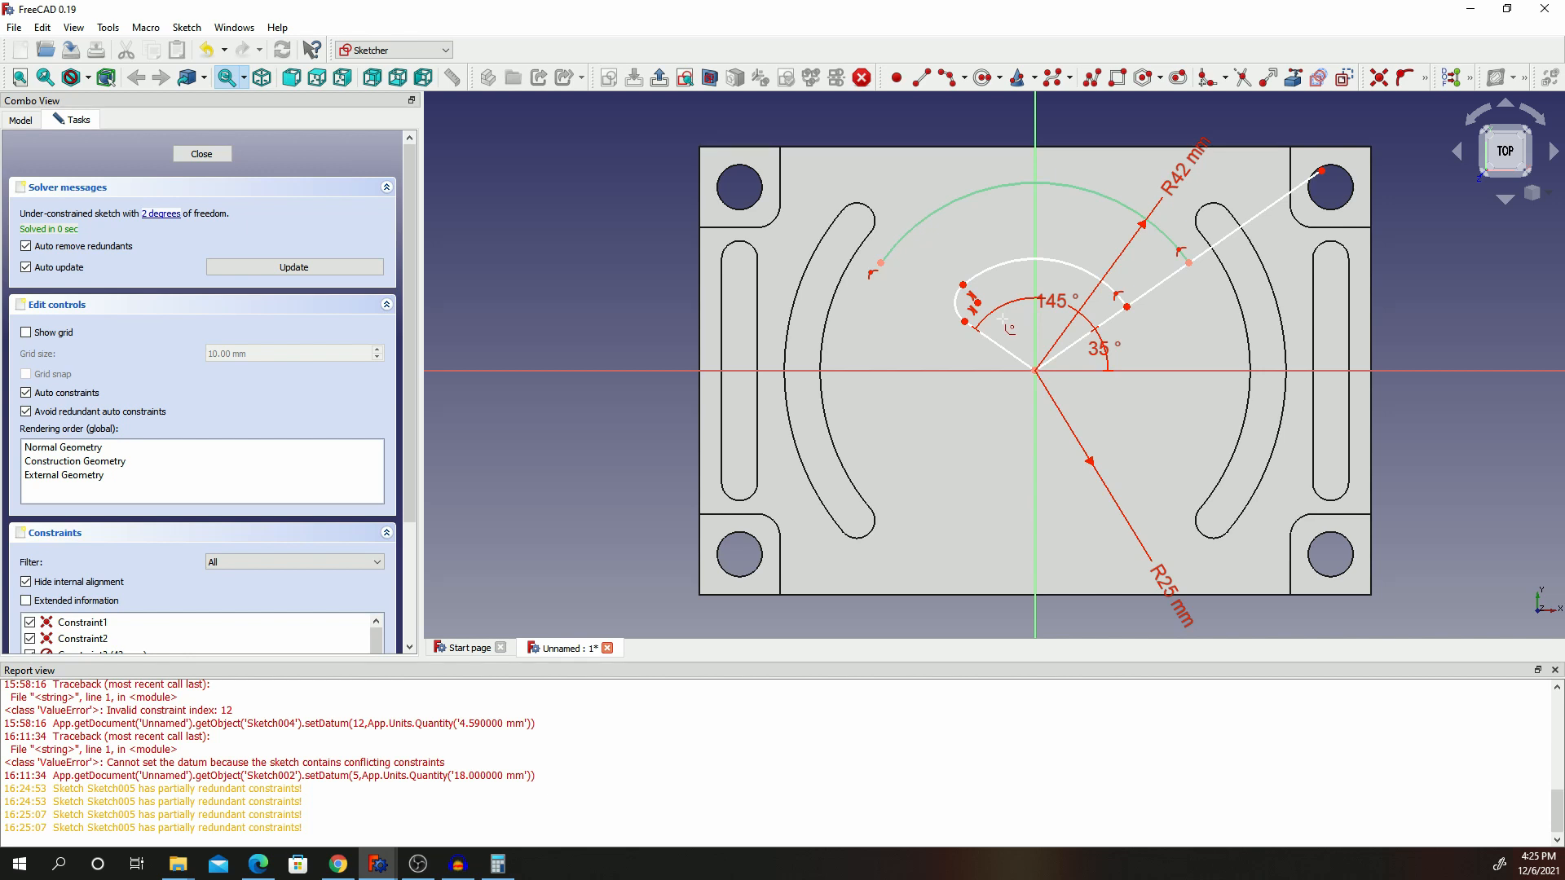
key(ctrl+z)
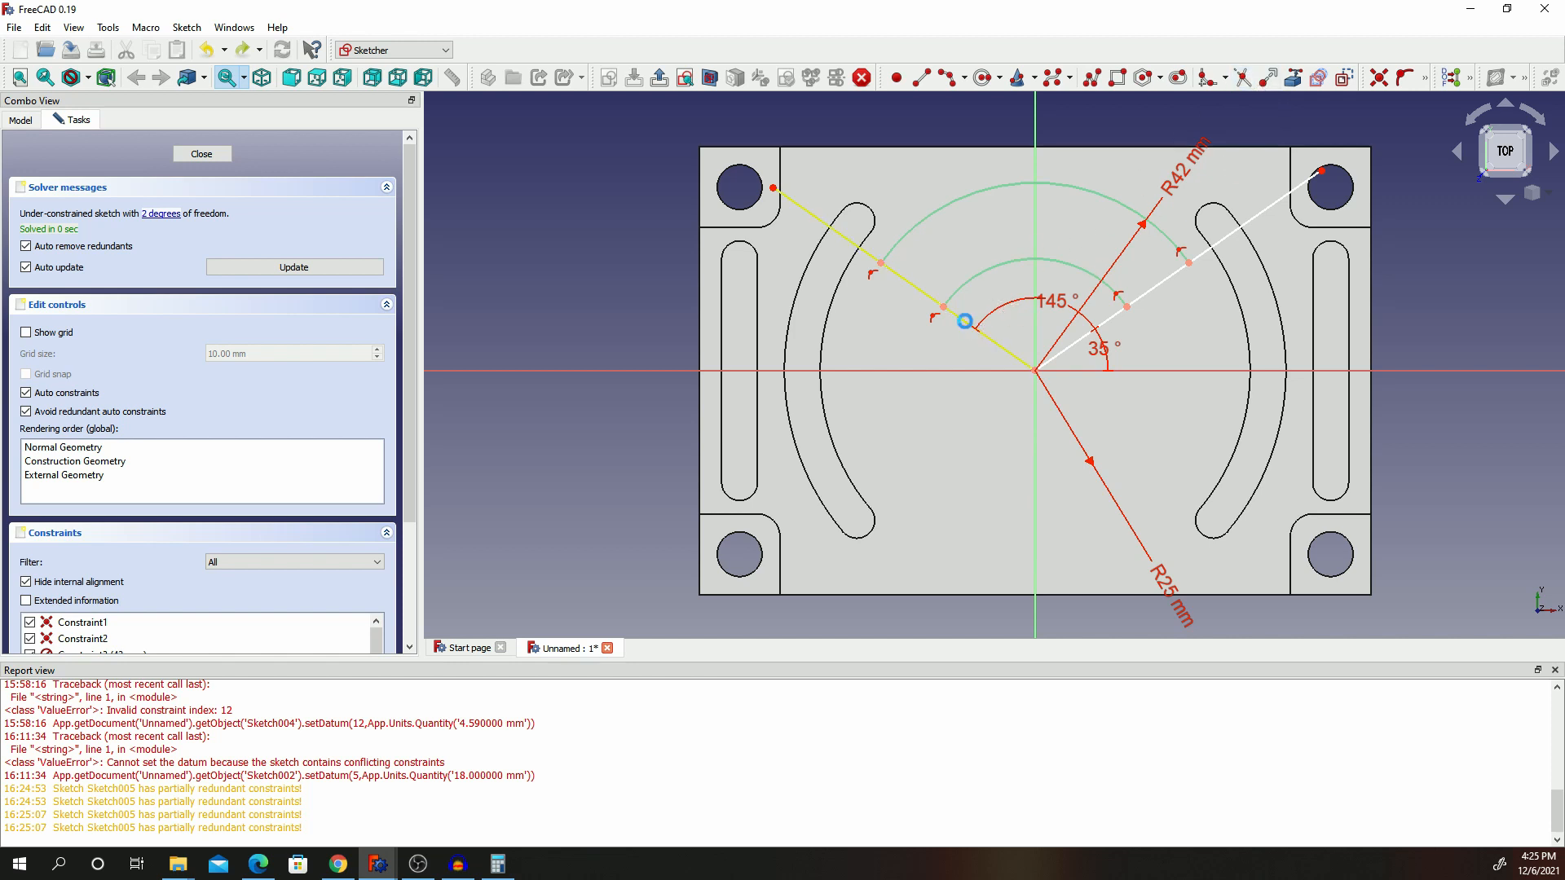
Trim both angled lines inside the inner arc and beyond the outer arc to leave a closed sector profile.
click(975, 330)
click(1102, 316)
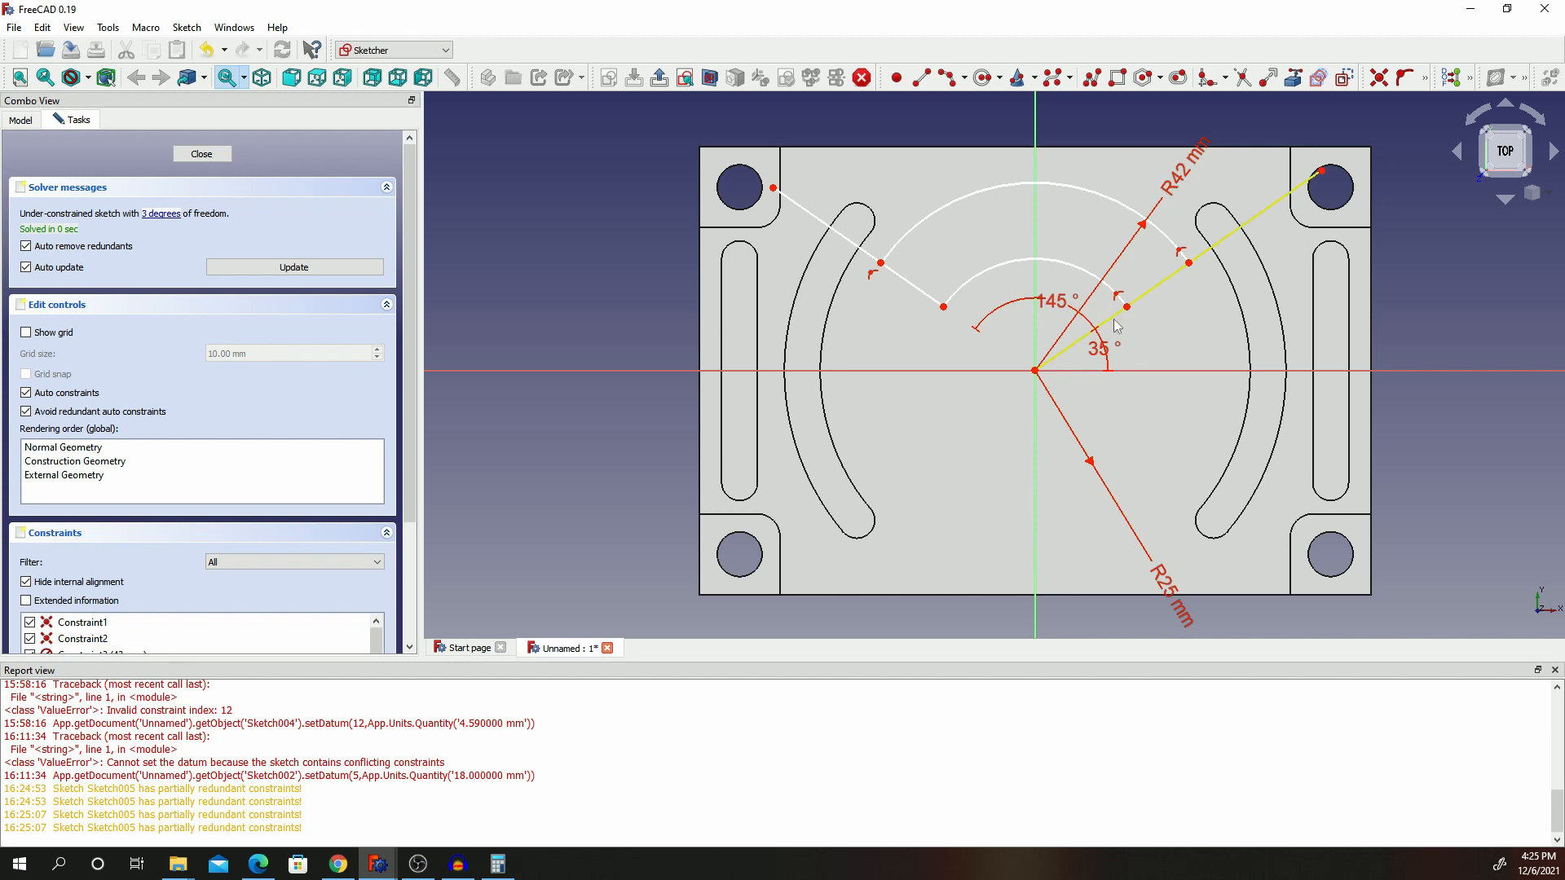
click(1222, 241)
click(864, 251)
Fillet all four corners of the closed sector profile where its arcs meet the angled sides.
click(1202, 84)
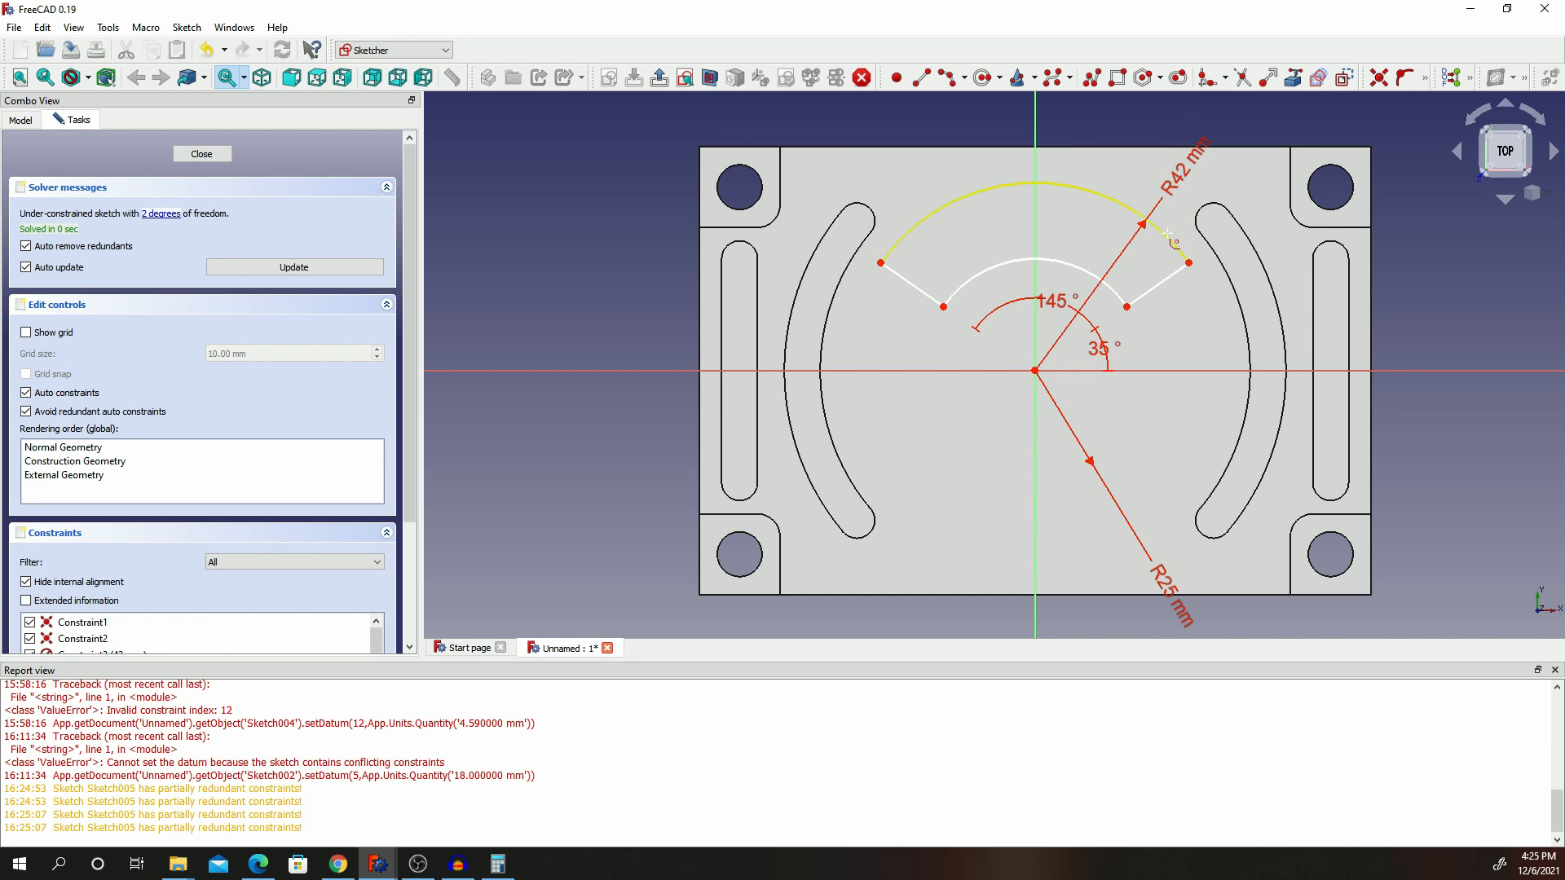
click(1183, 255)
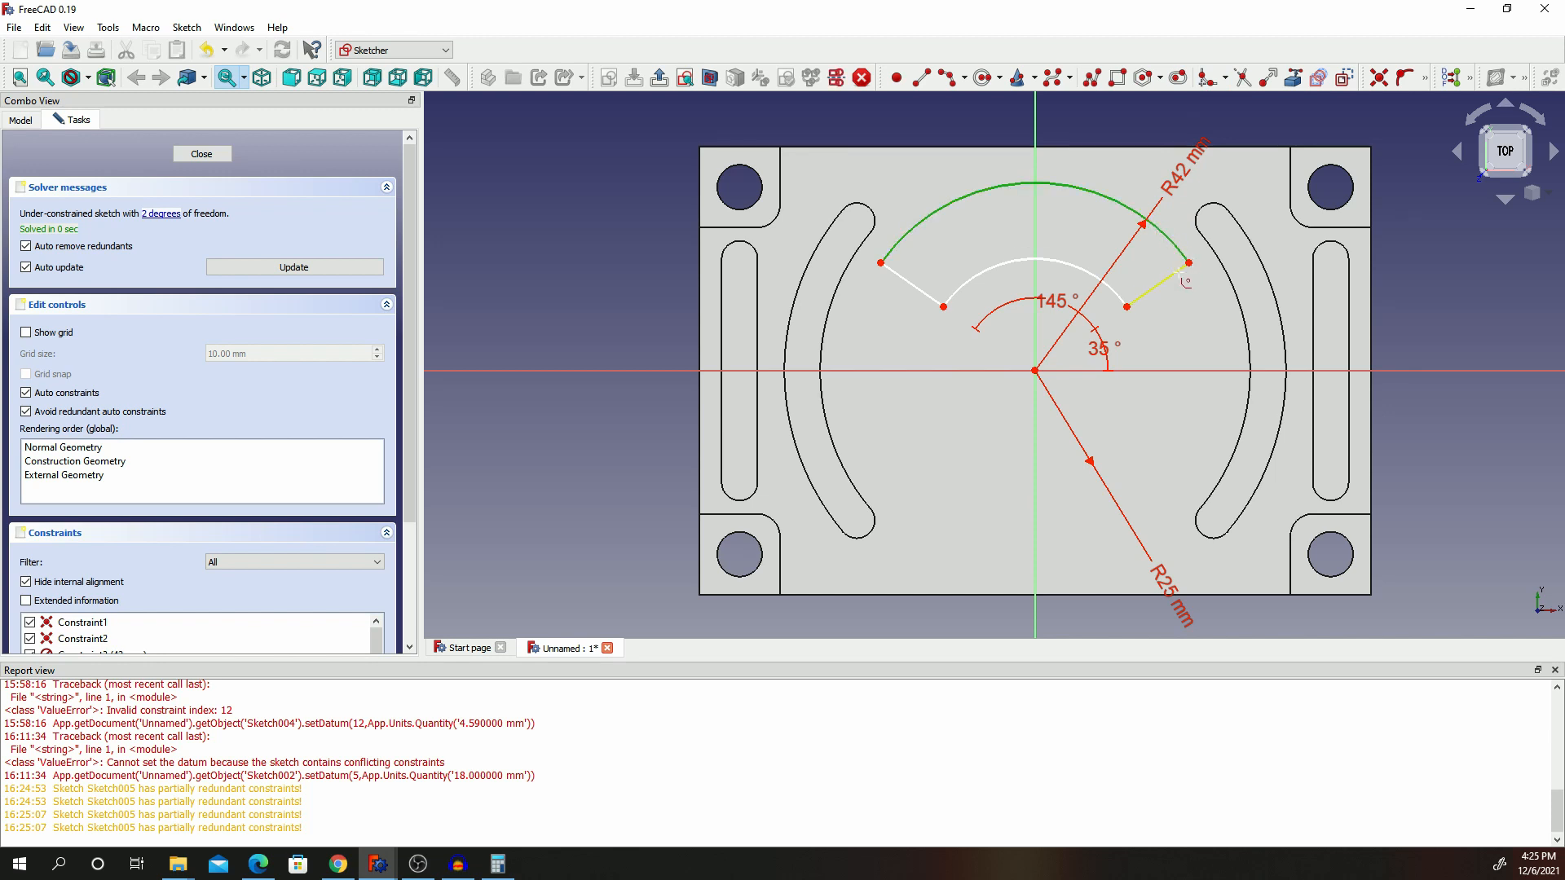
click(1182, 274)
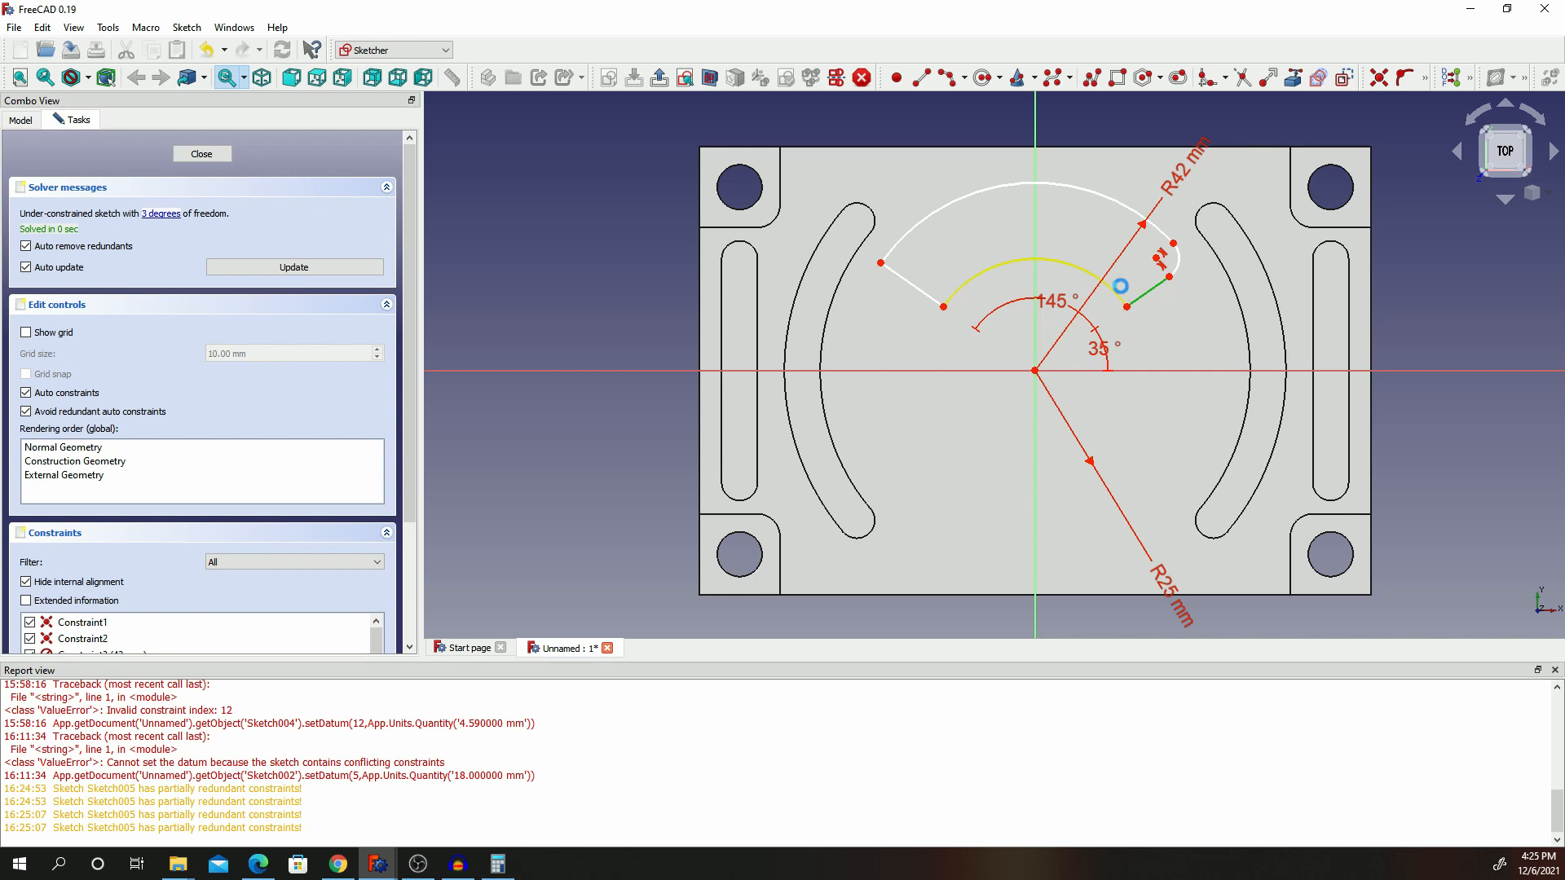
click(1114, 287)
click(966, 285)
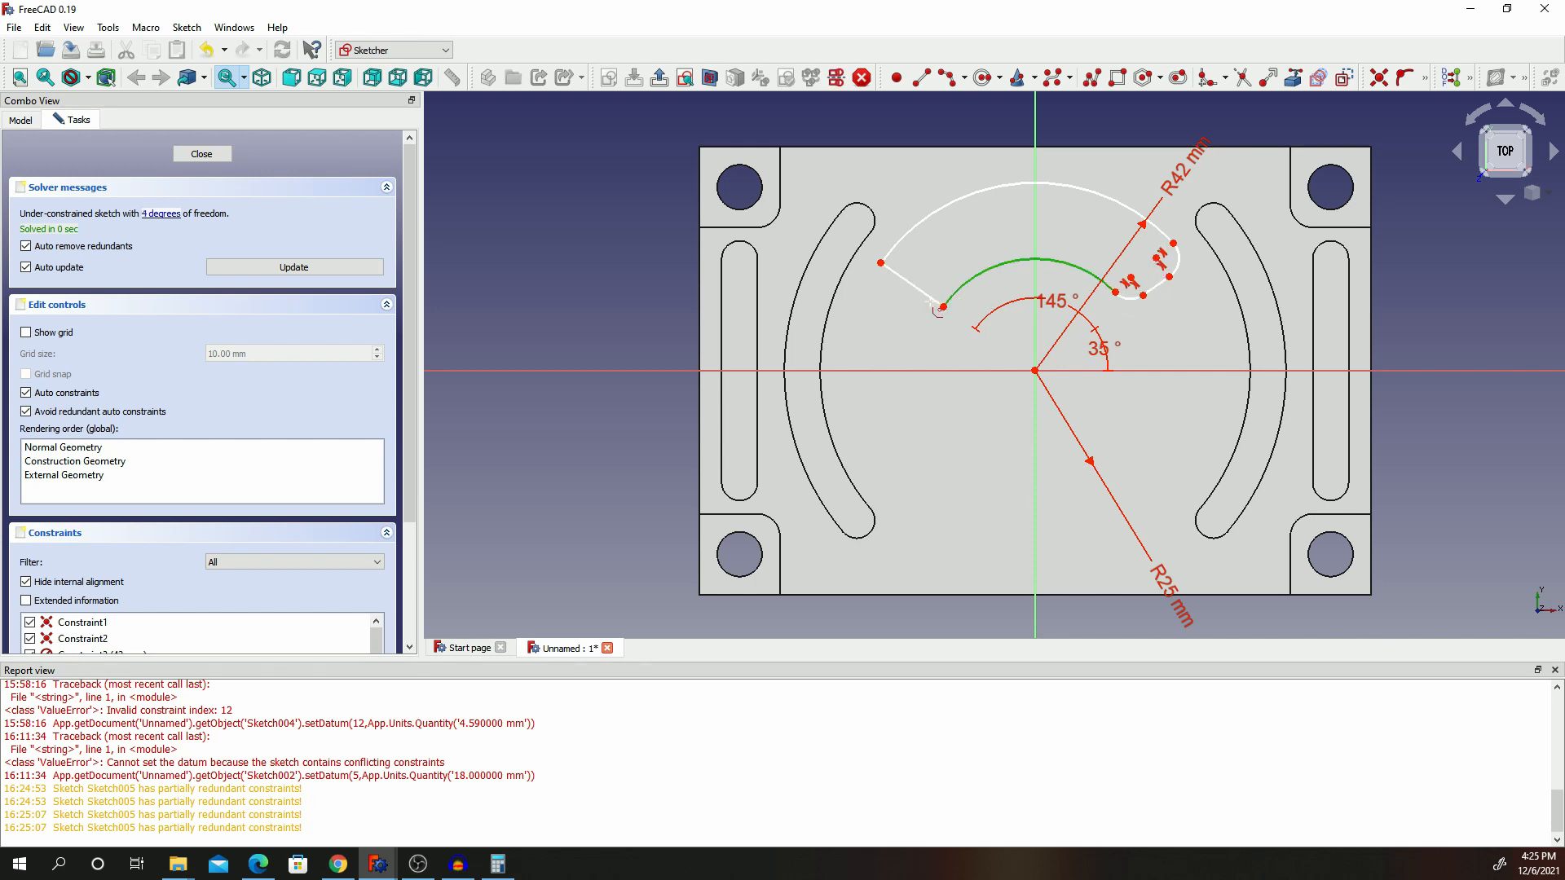
click(928, 293)
click(899, 251)
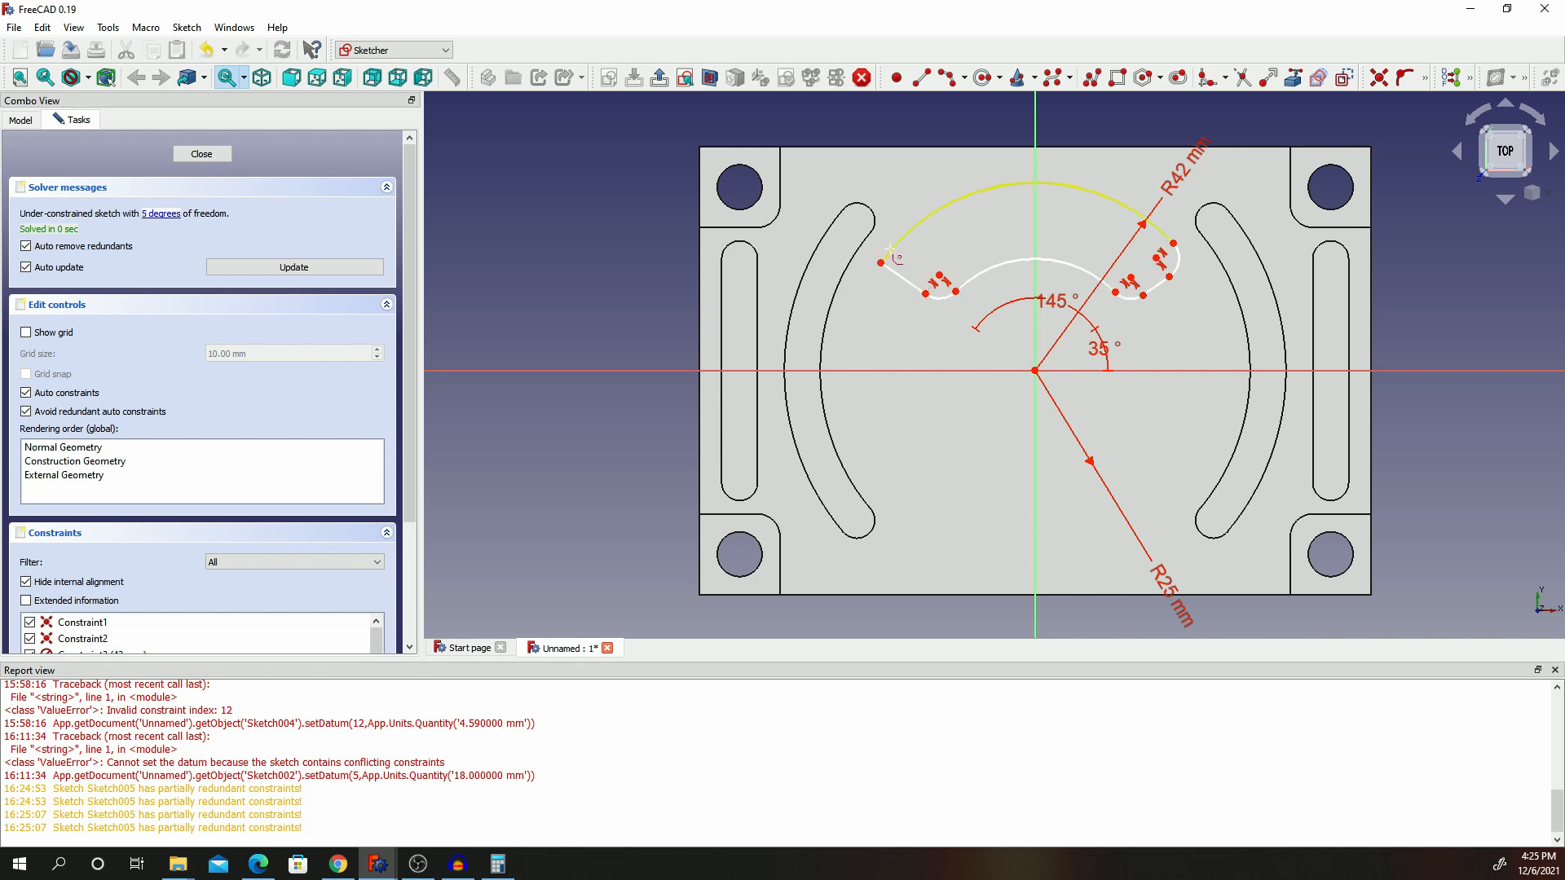
click(906, 280)
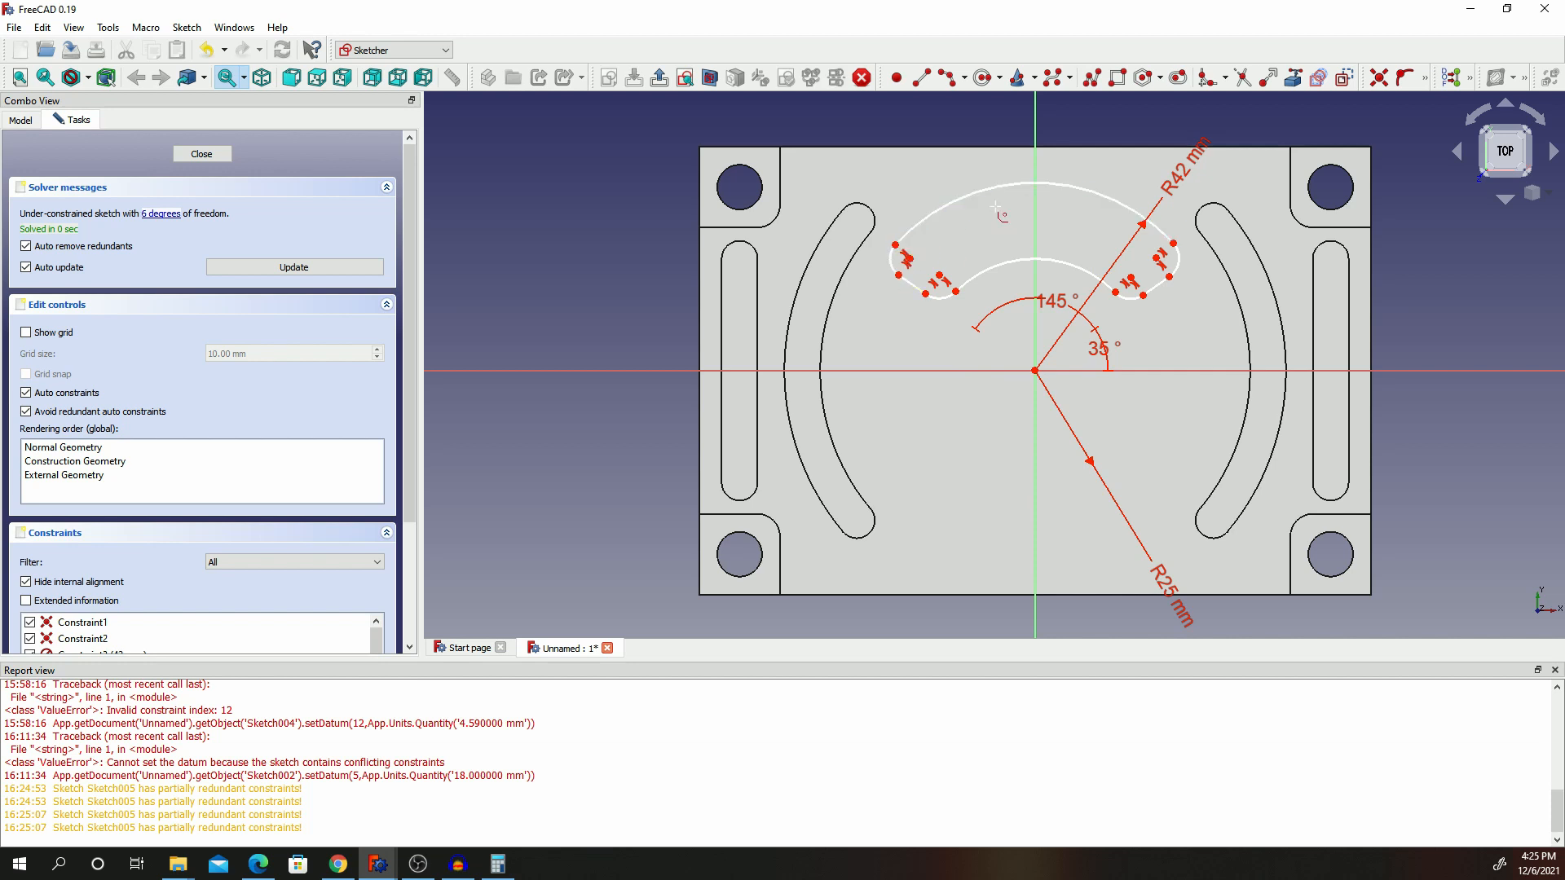
right_click(996, 208)
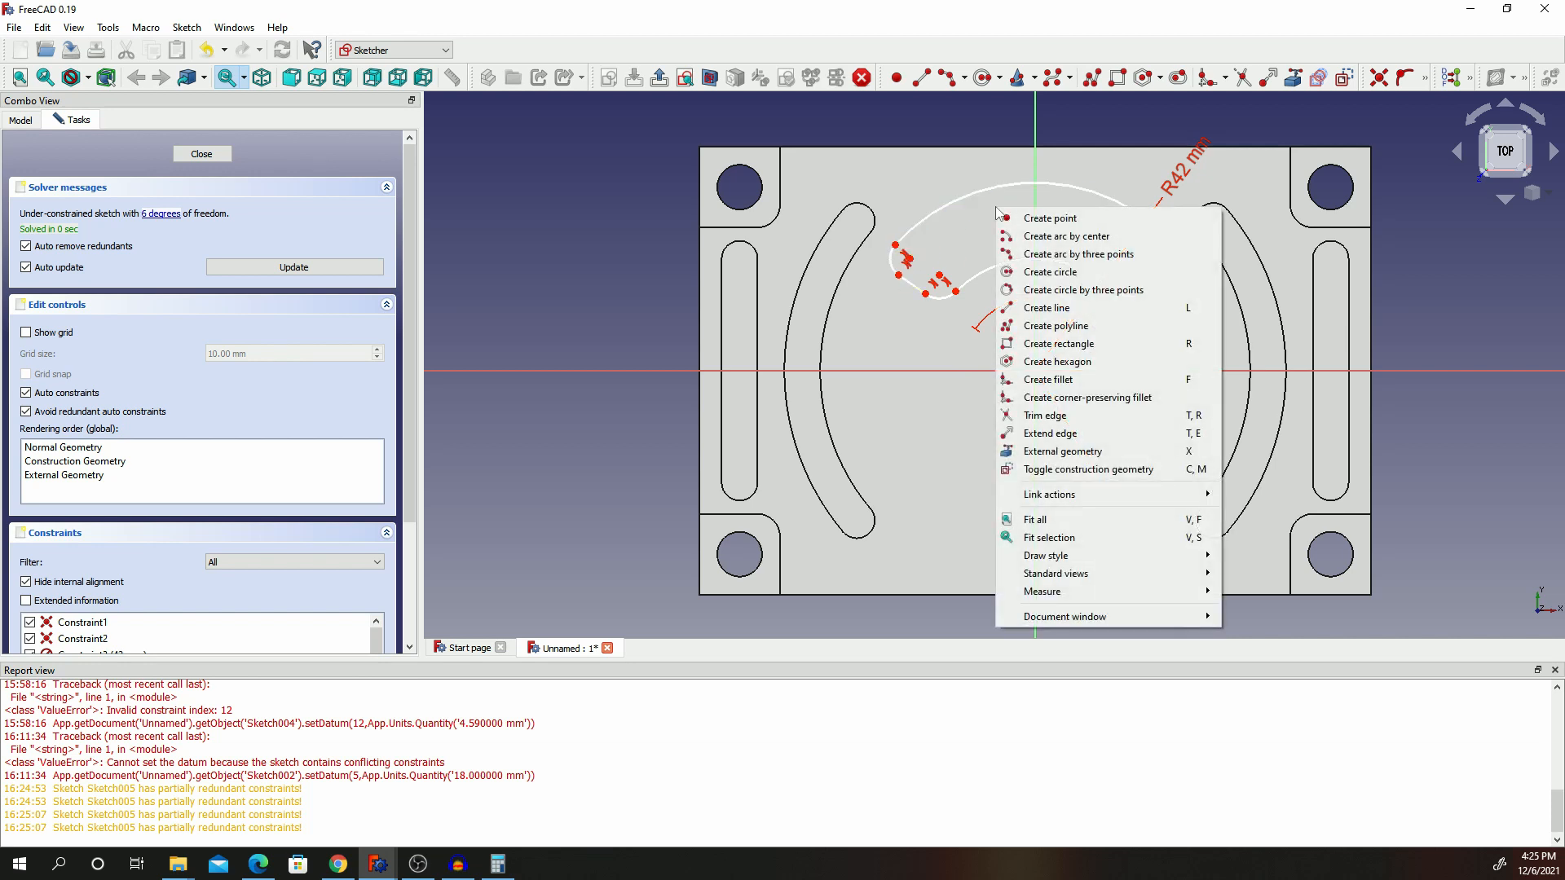
Constrain the outer and inner fillets at the sector profile's left end to a 5 mm radius.
click(1426, 78)
click(1379, 152)
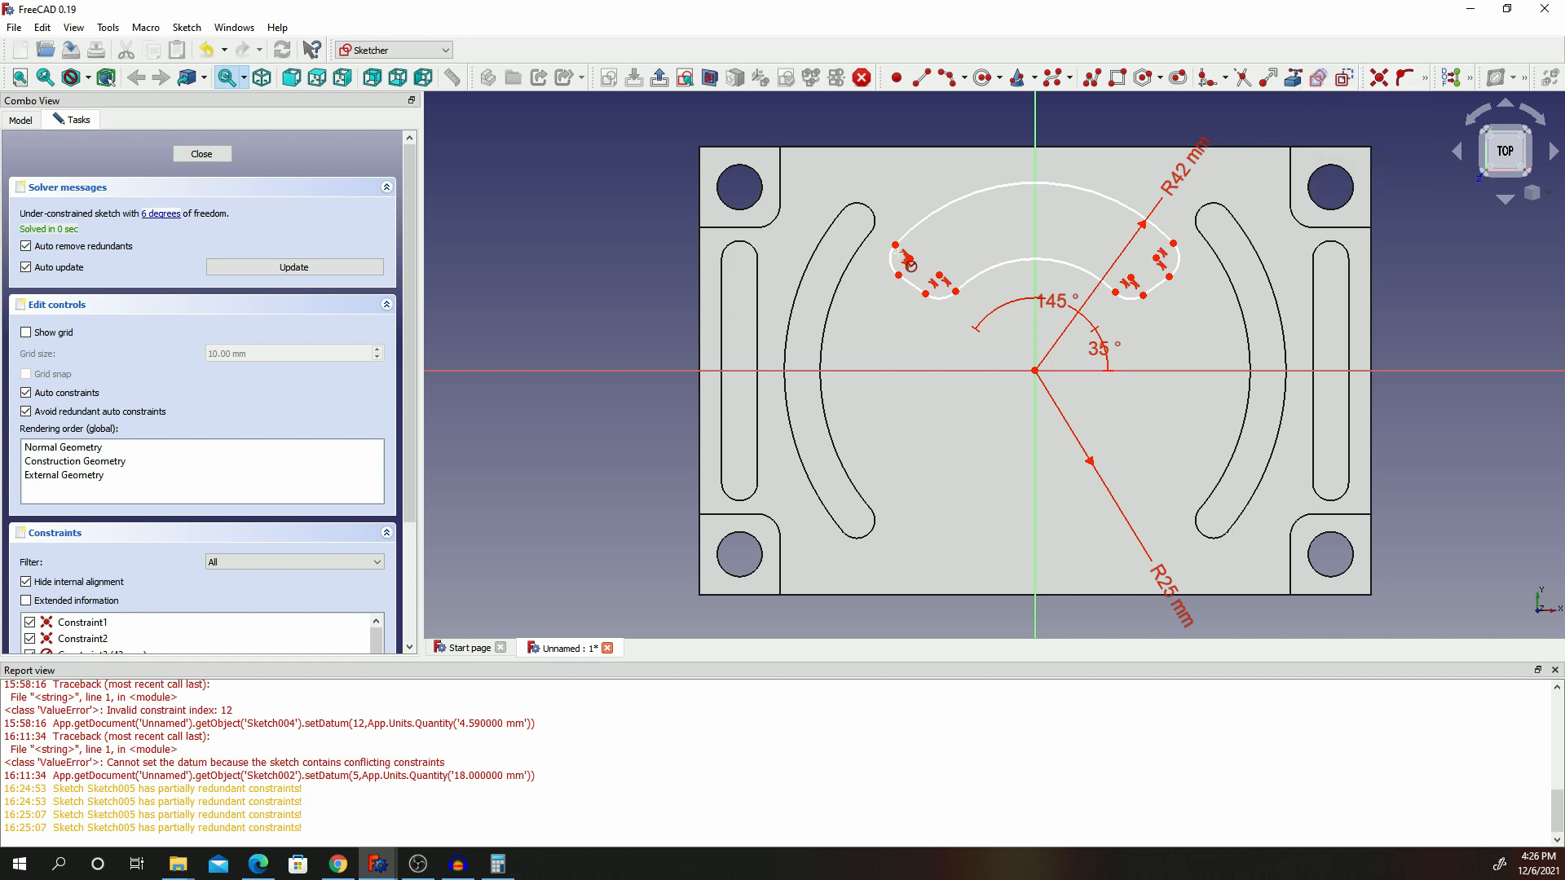
click(905, 259)
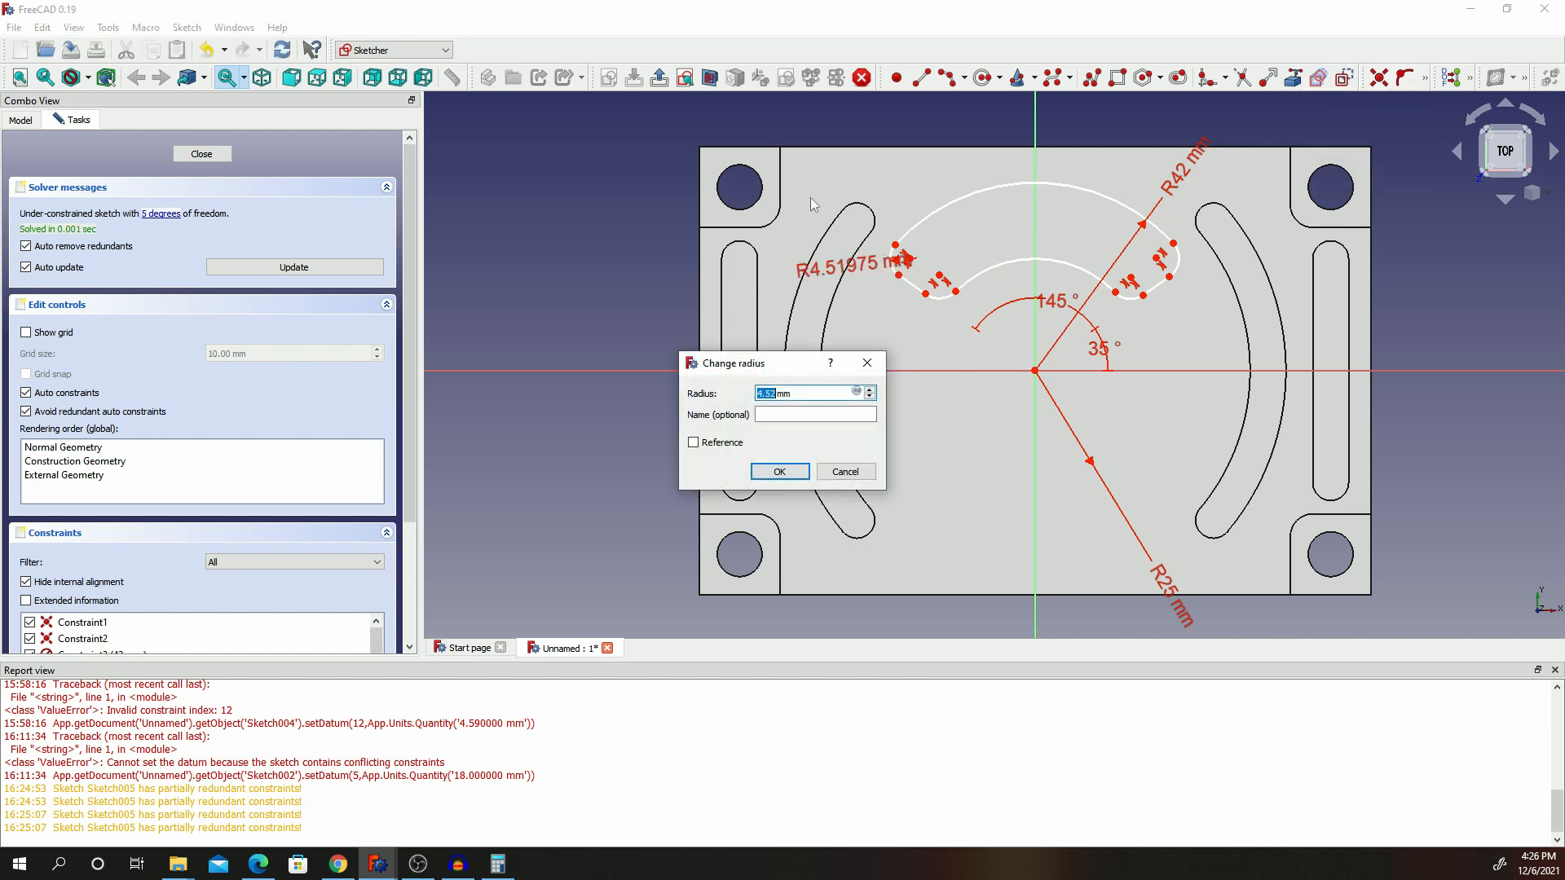
text(5)
click(779, 471)
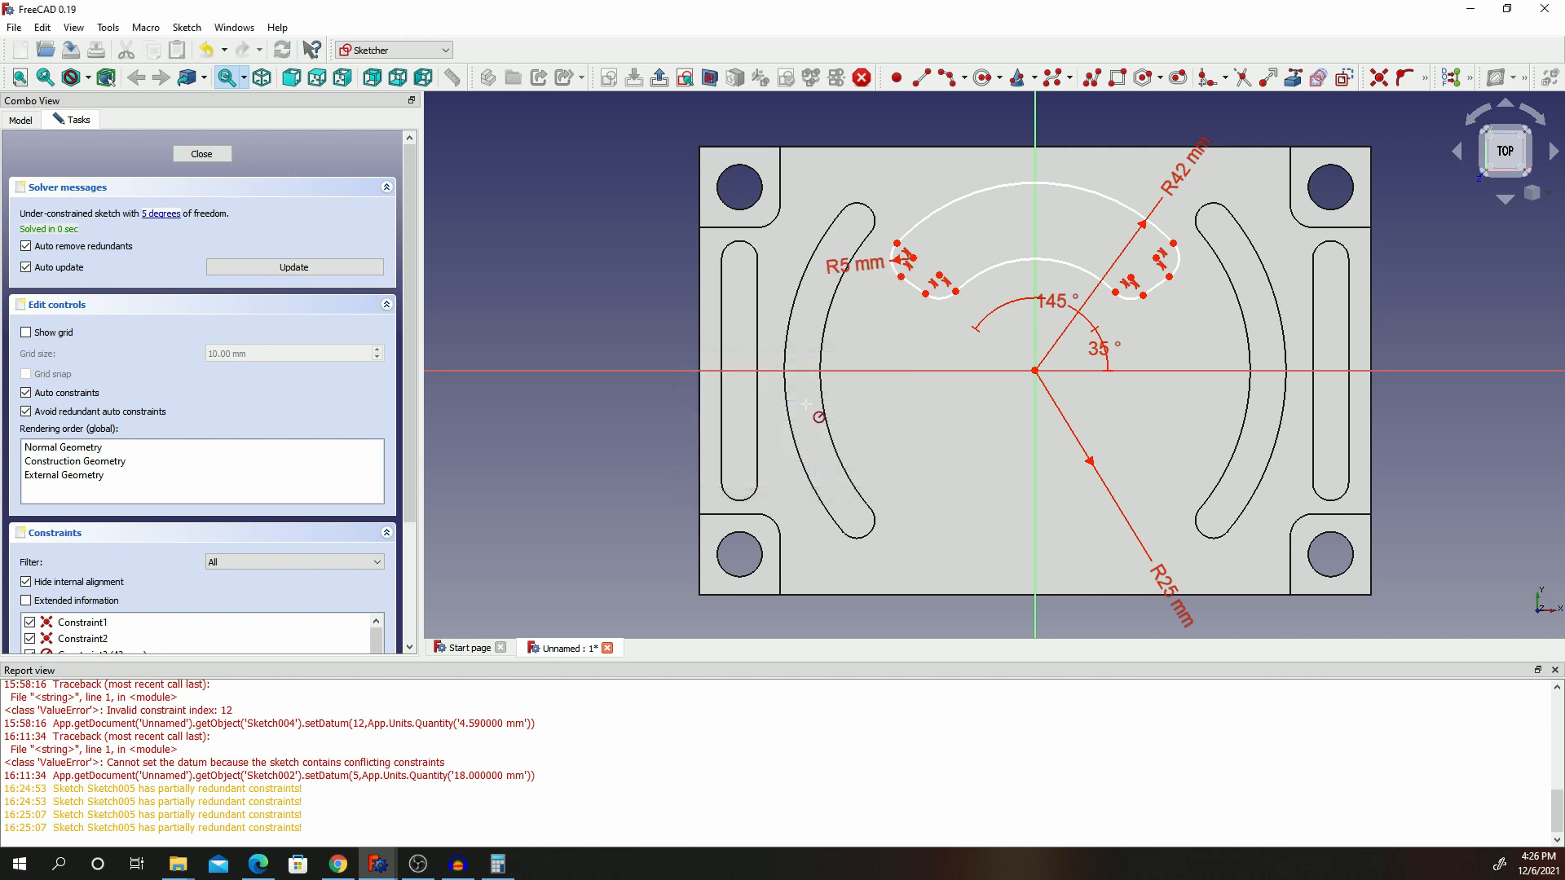
click(939, 298)
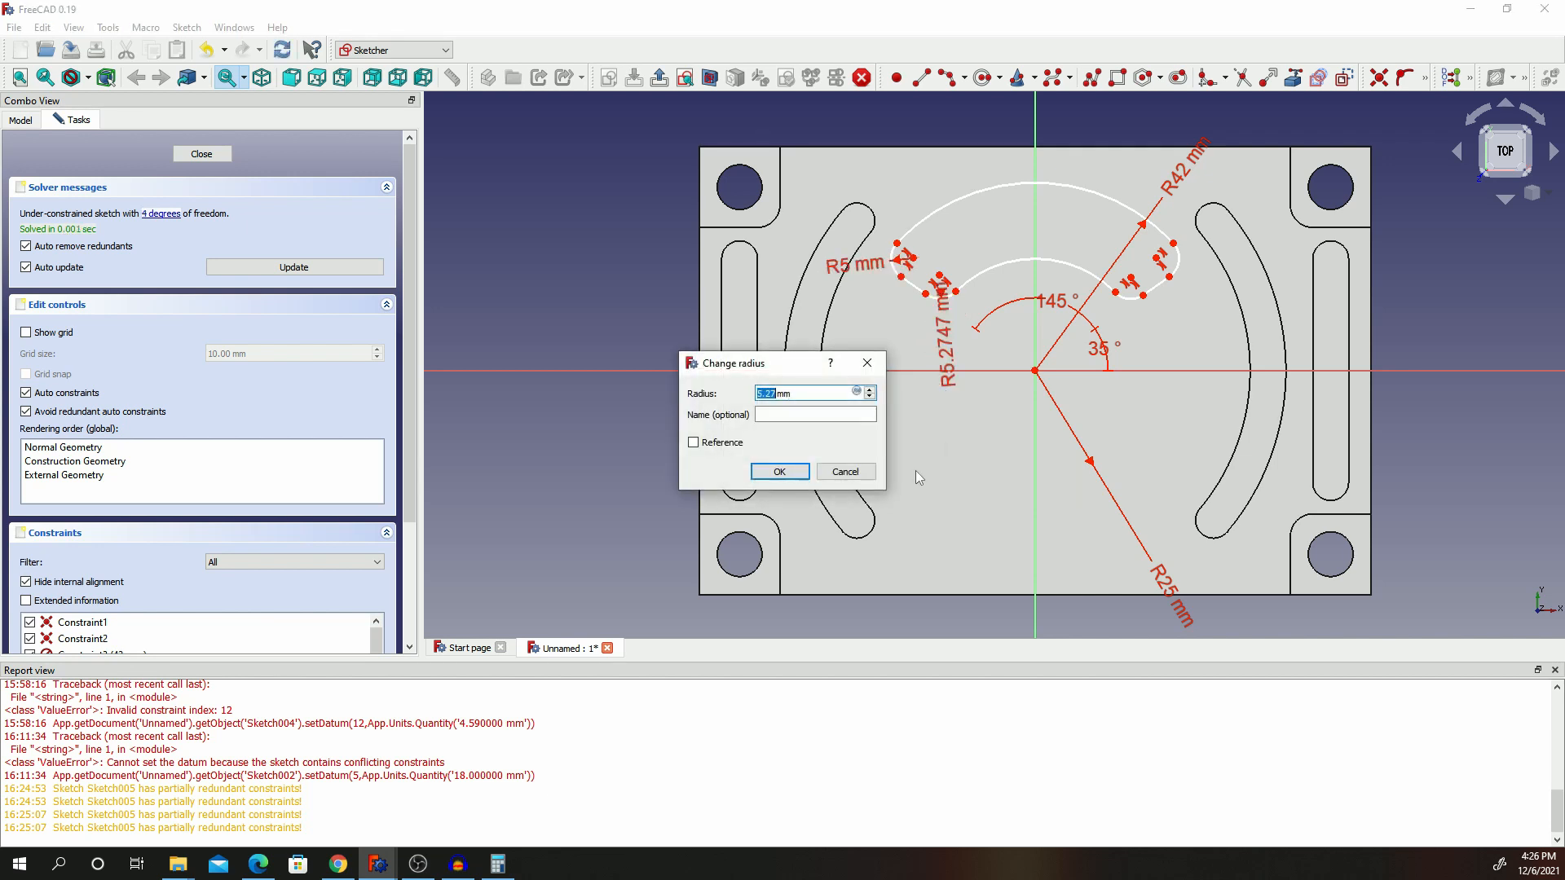
text(5)
click(779, 472)
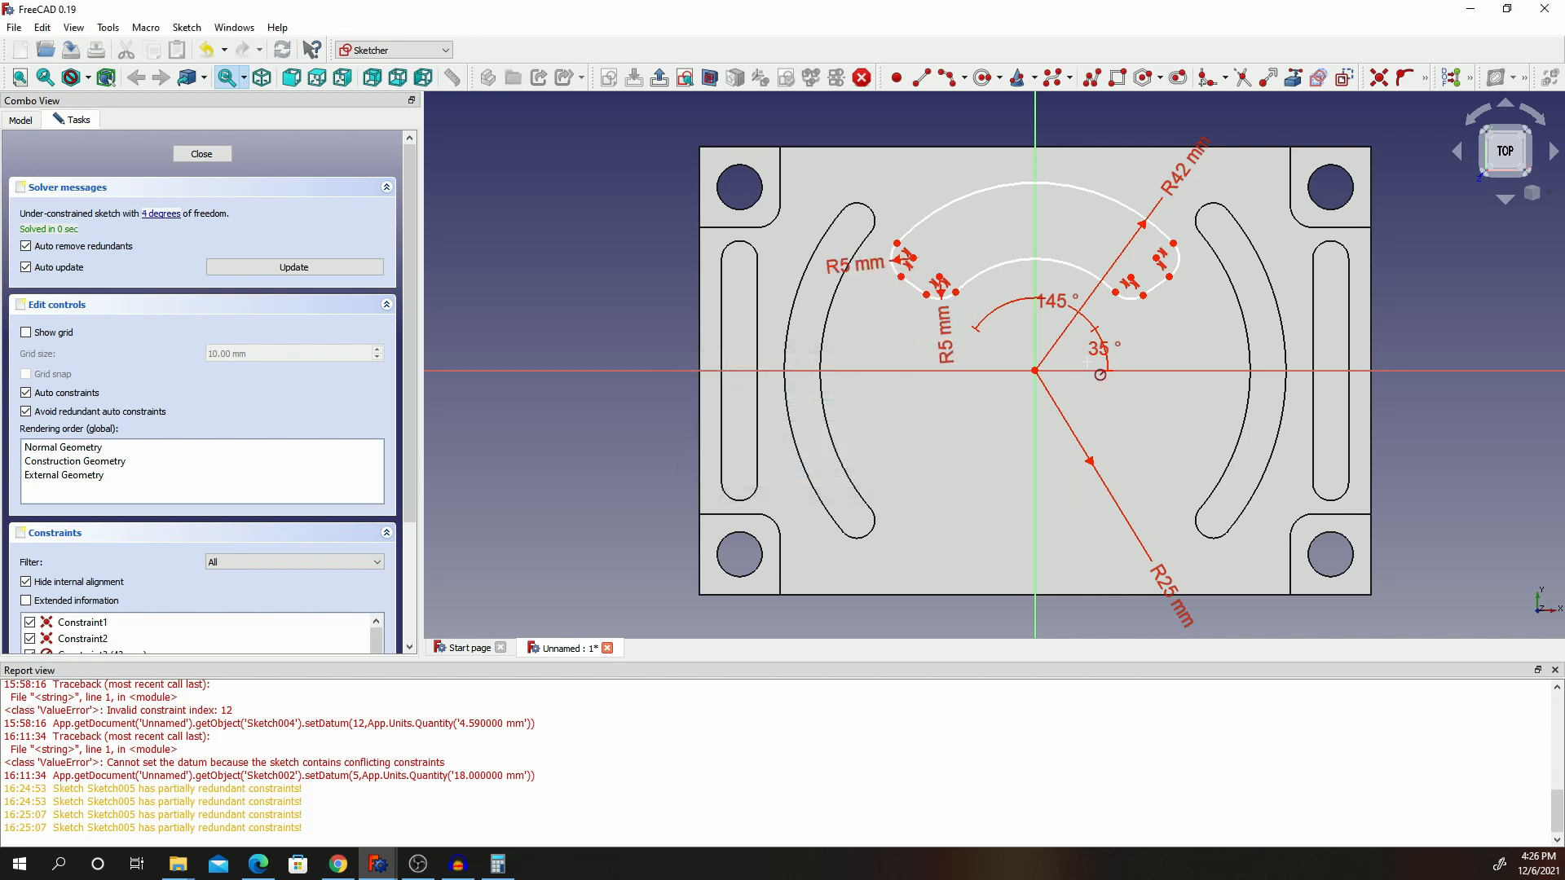
Constrain the inner and outer fillets at the sector profile's right end to a 5 mm radius.
click(1134, 306)
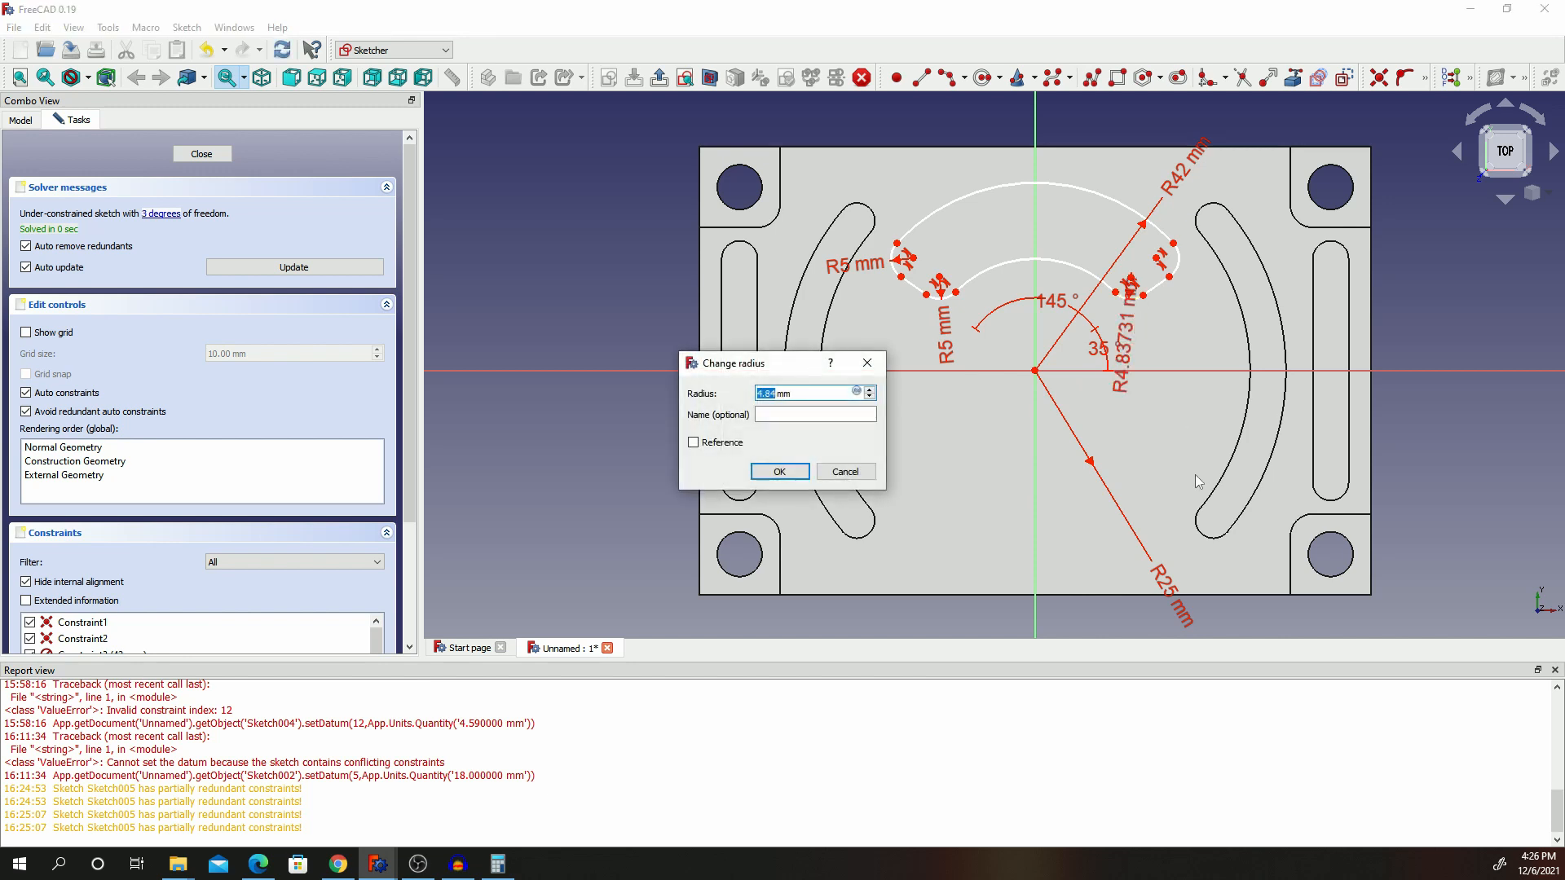
text(5)
click(779, 471)
click(1178, 259)
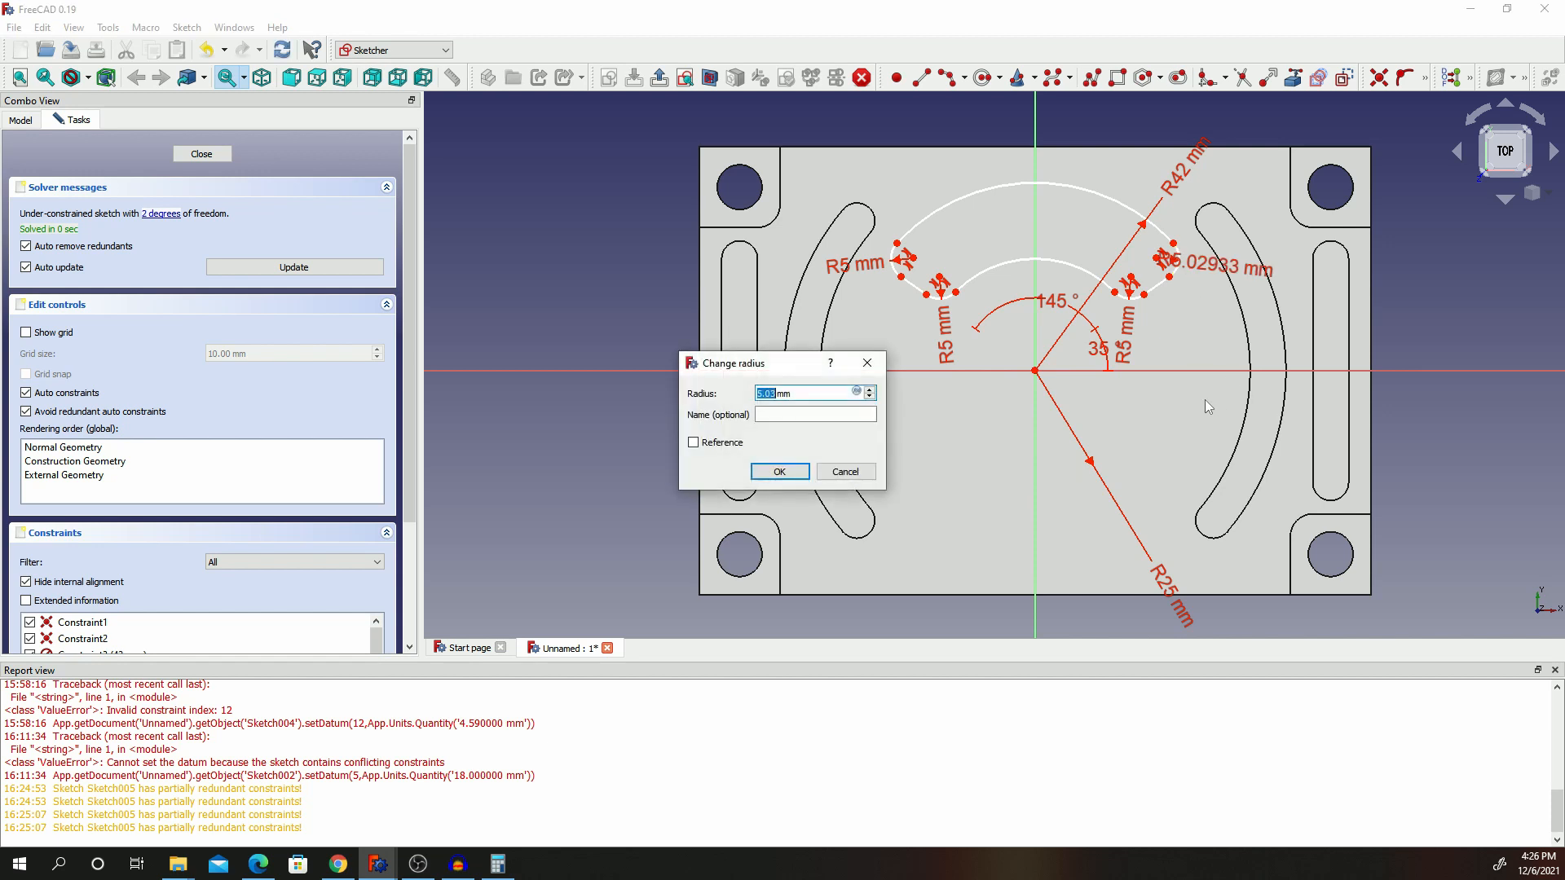
text(5)
click(779, 471)
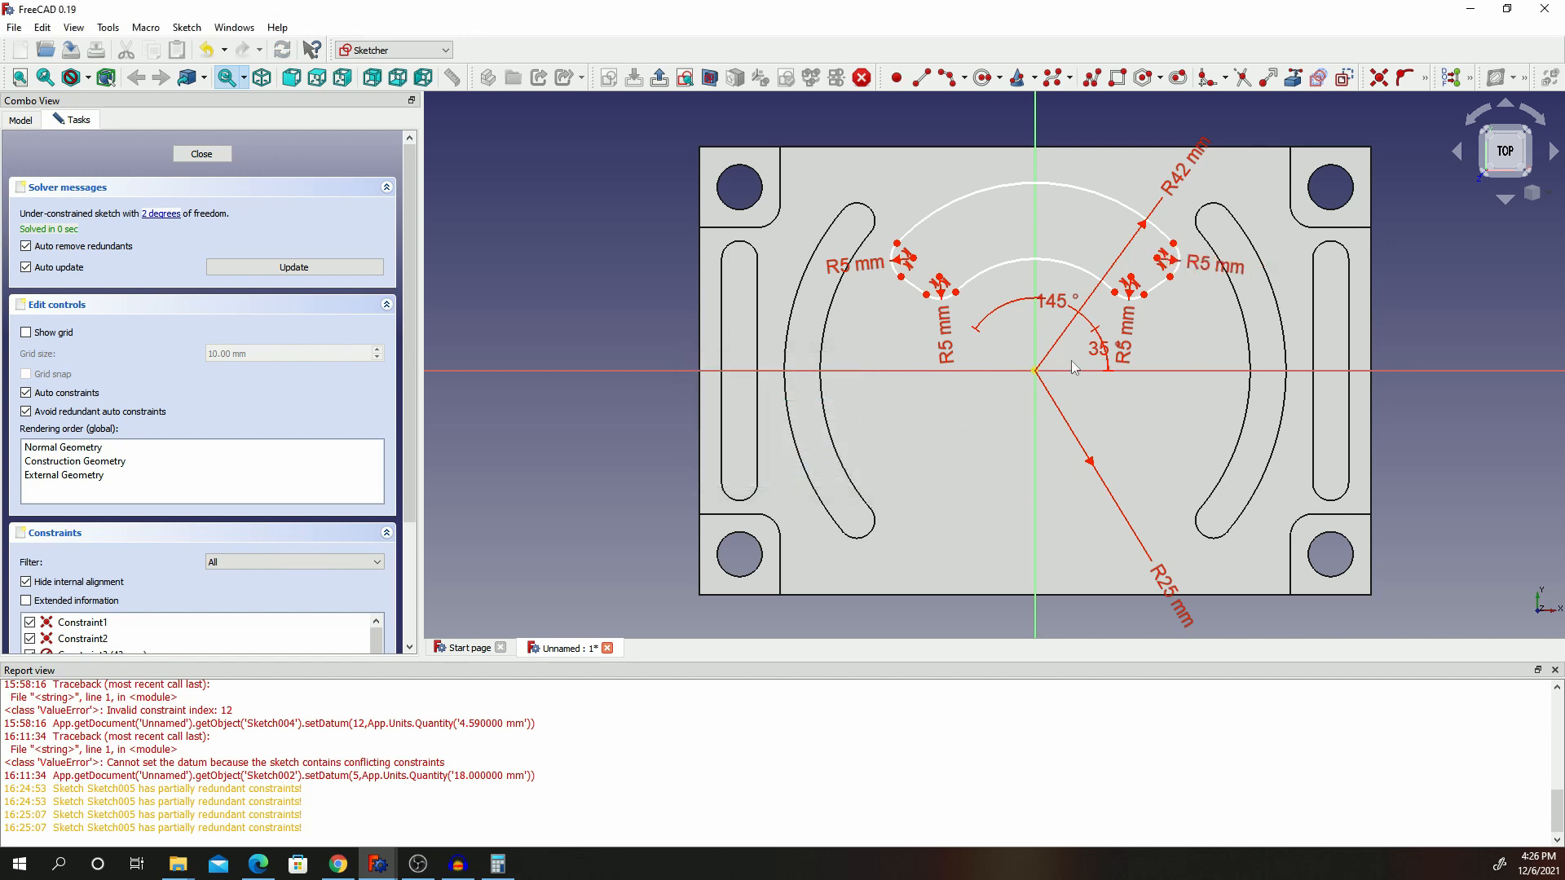
Spread out the labels of the lower-right fillet radius and the 145° and 35° angles so they no longer overlap.
drag(1126, 348, 1159, 415)
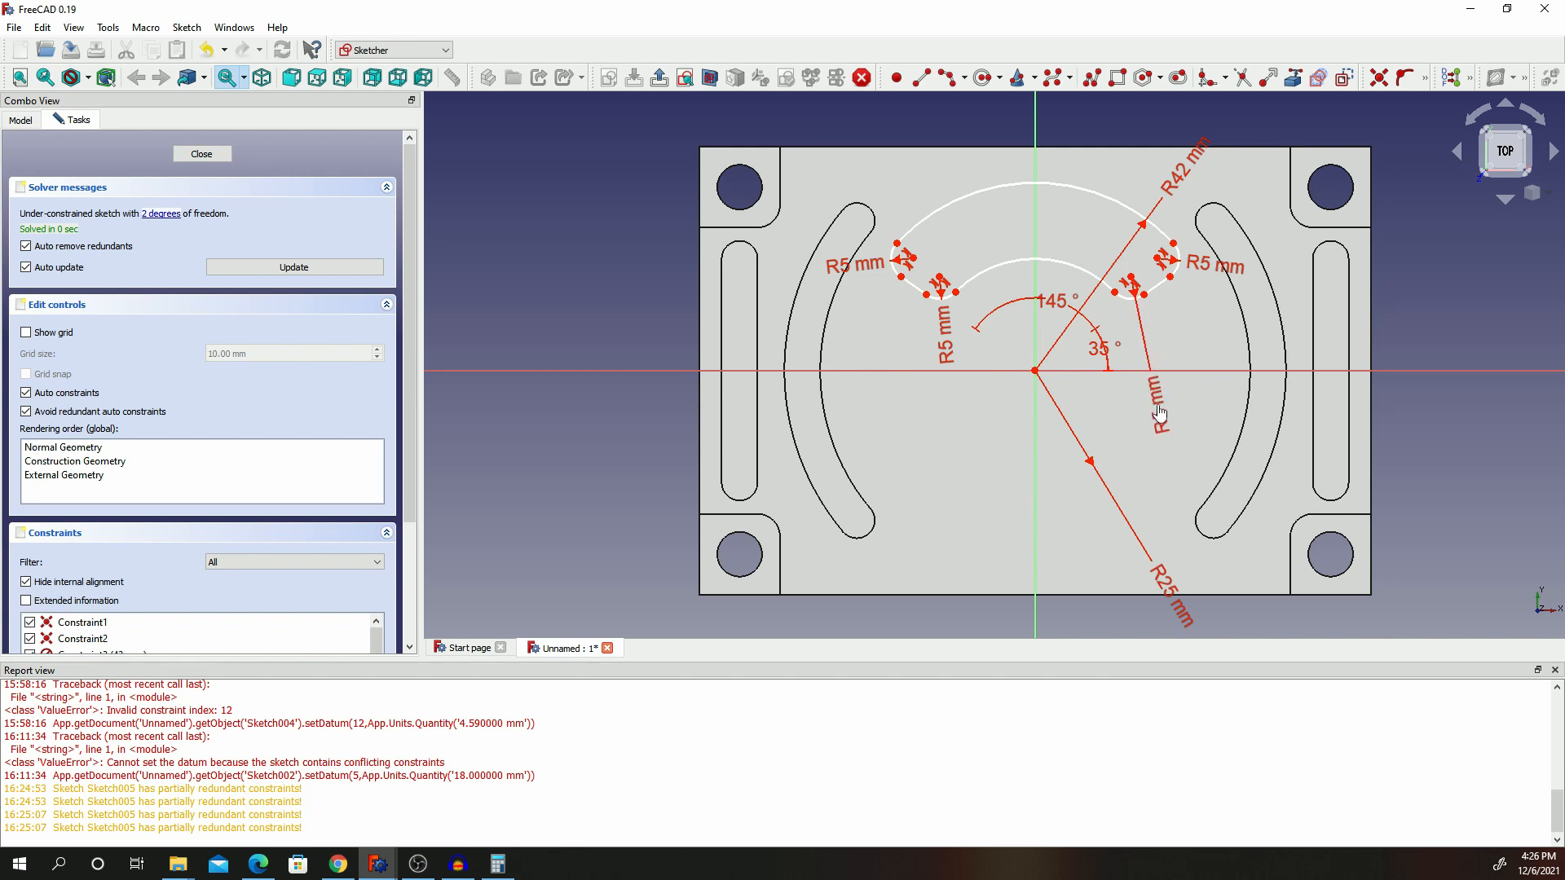
drag(1053, 304, 1052, 229)
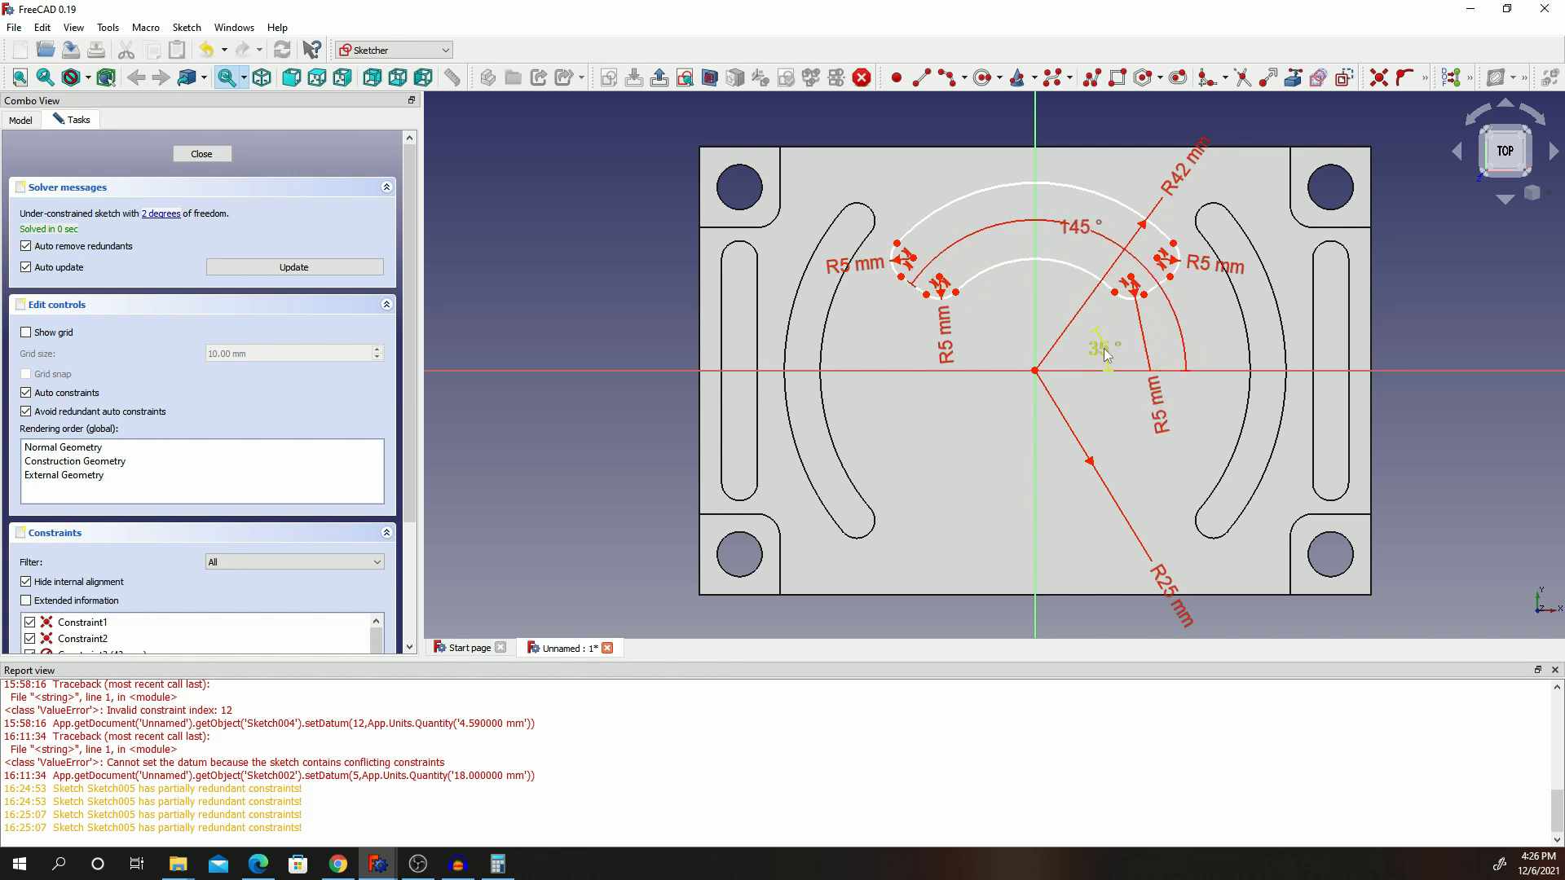
mouse_move(1106, 354)
mouse_down()
mouse_move(1179, 334)
mouse_move(1101, 339)
mouse_move(1115, 346)
mouse_up()
Constrain the horizontal distance between the ends of the right and left angled sides to 5.80 mm each.
click(1424, 78)
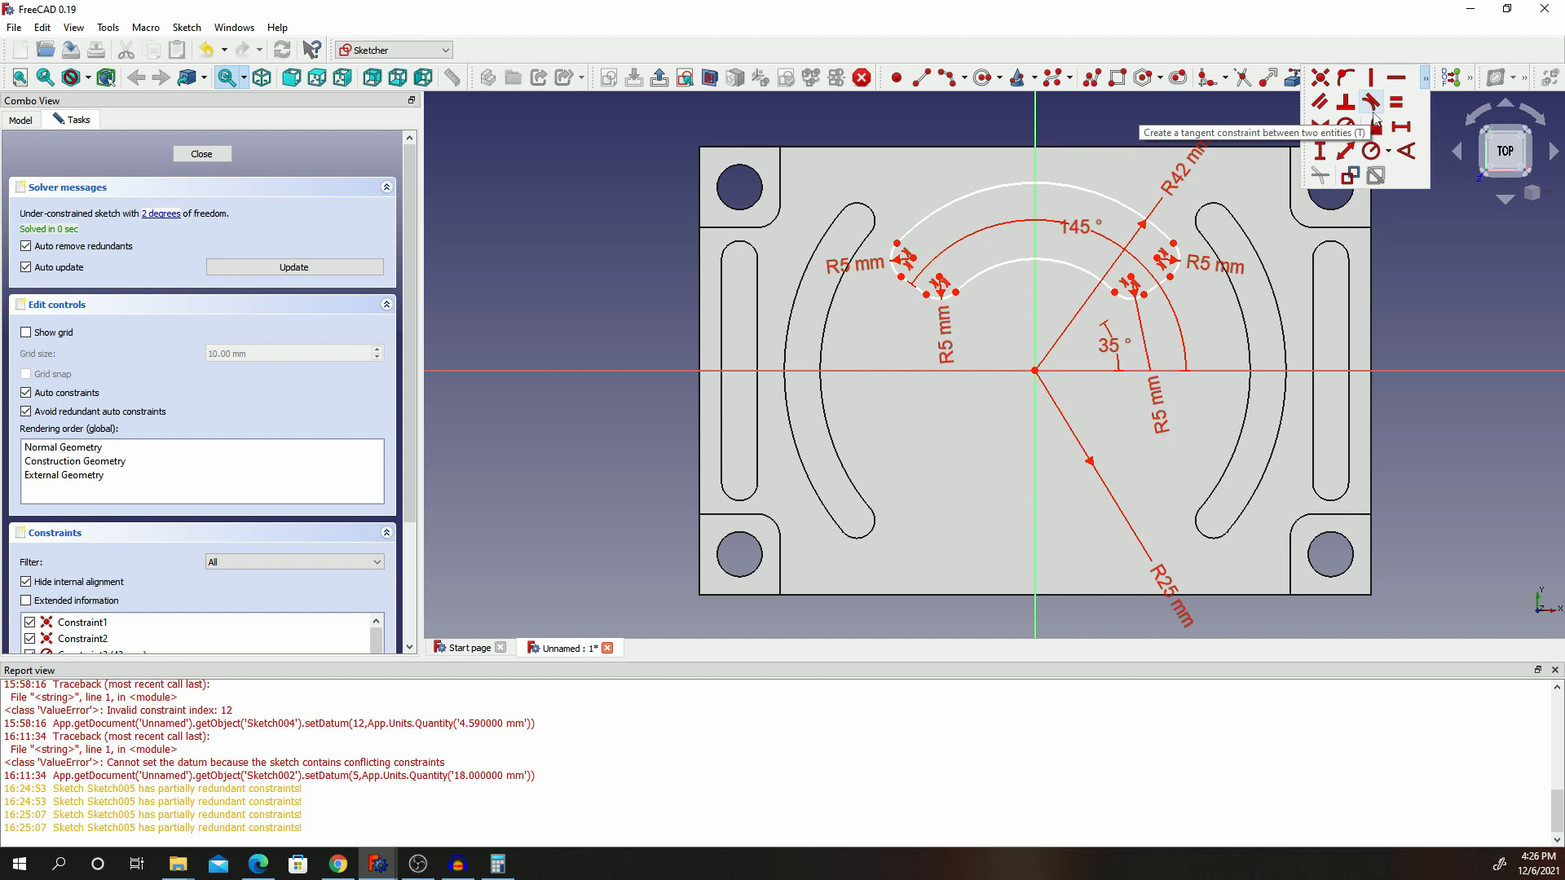
click(1424, 80)
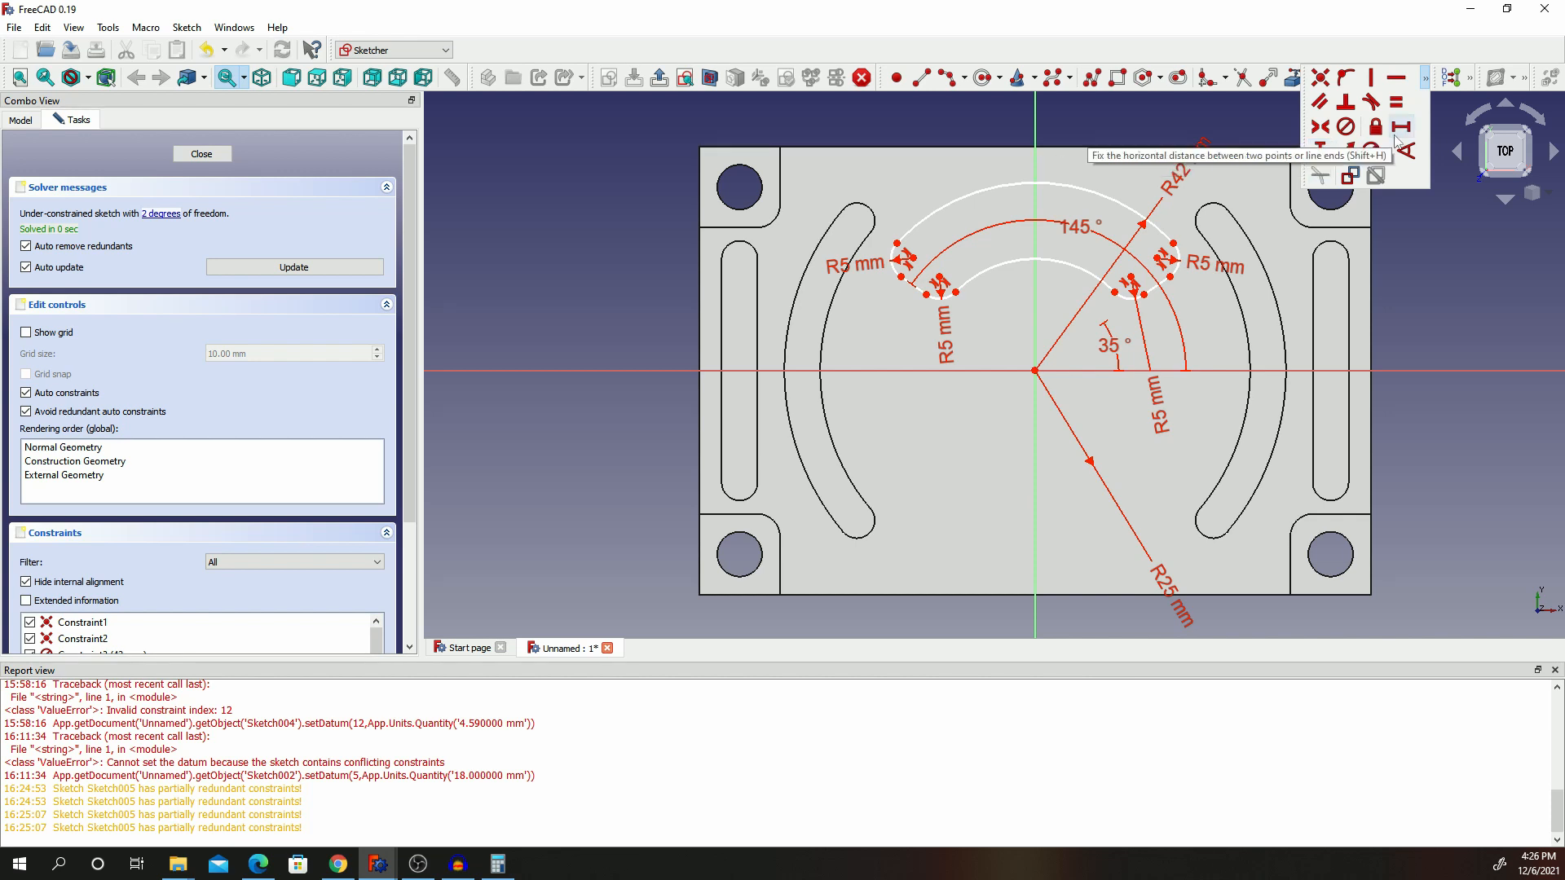
click(1161, 289)
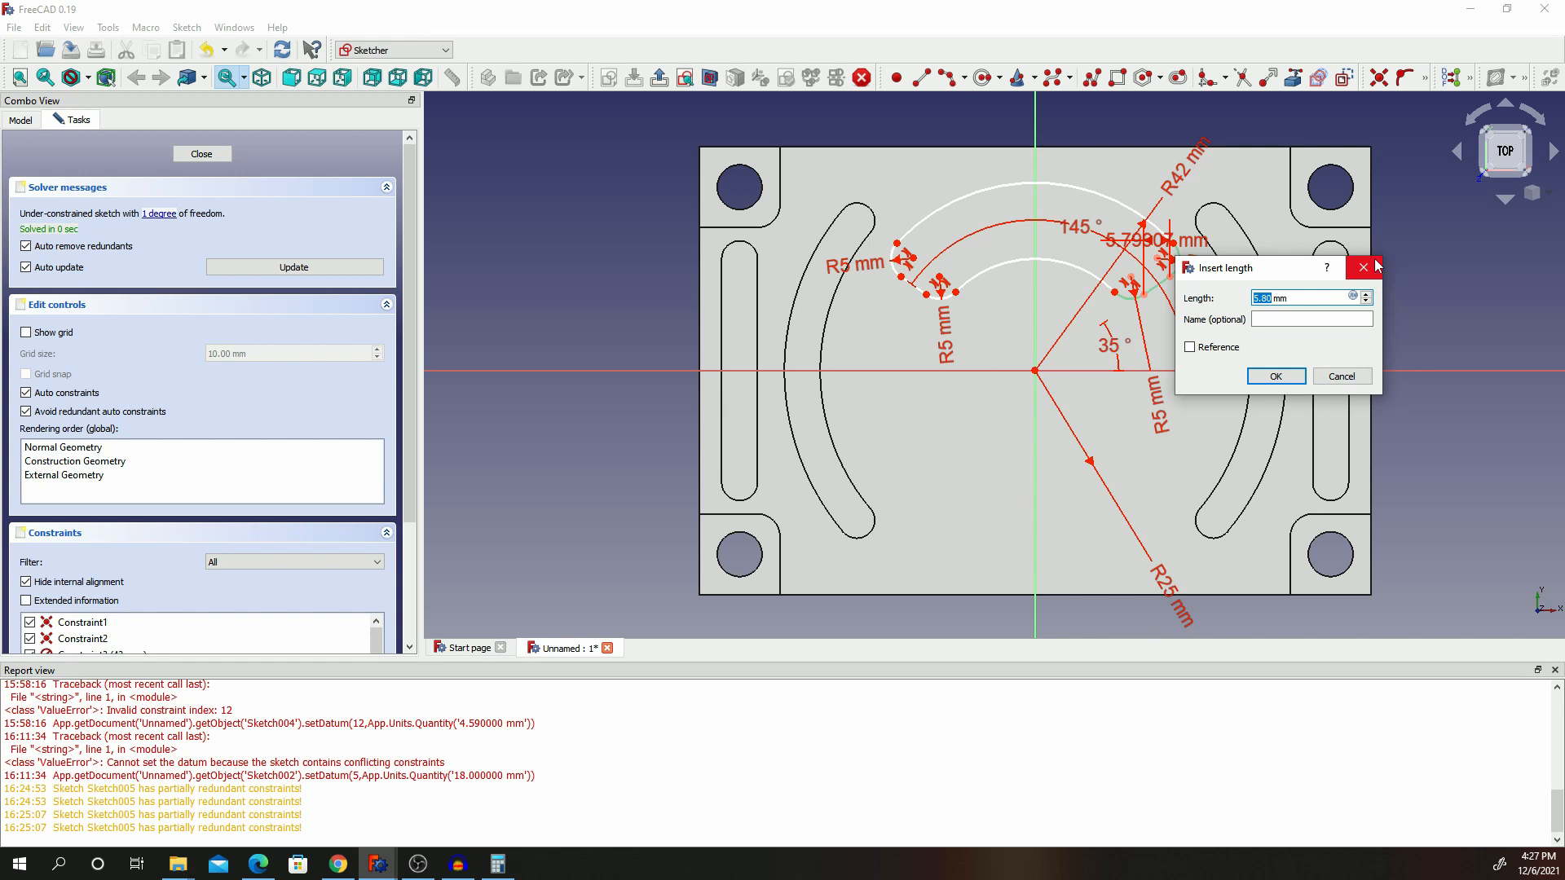
mouse_move(1279, 274)
mouse_down()
mouse_move(1315, 295)
mouse_move(1315, 317)
mouse_move(1271, 276)
mouse_up()
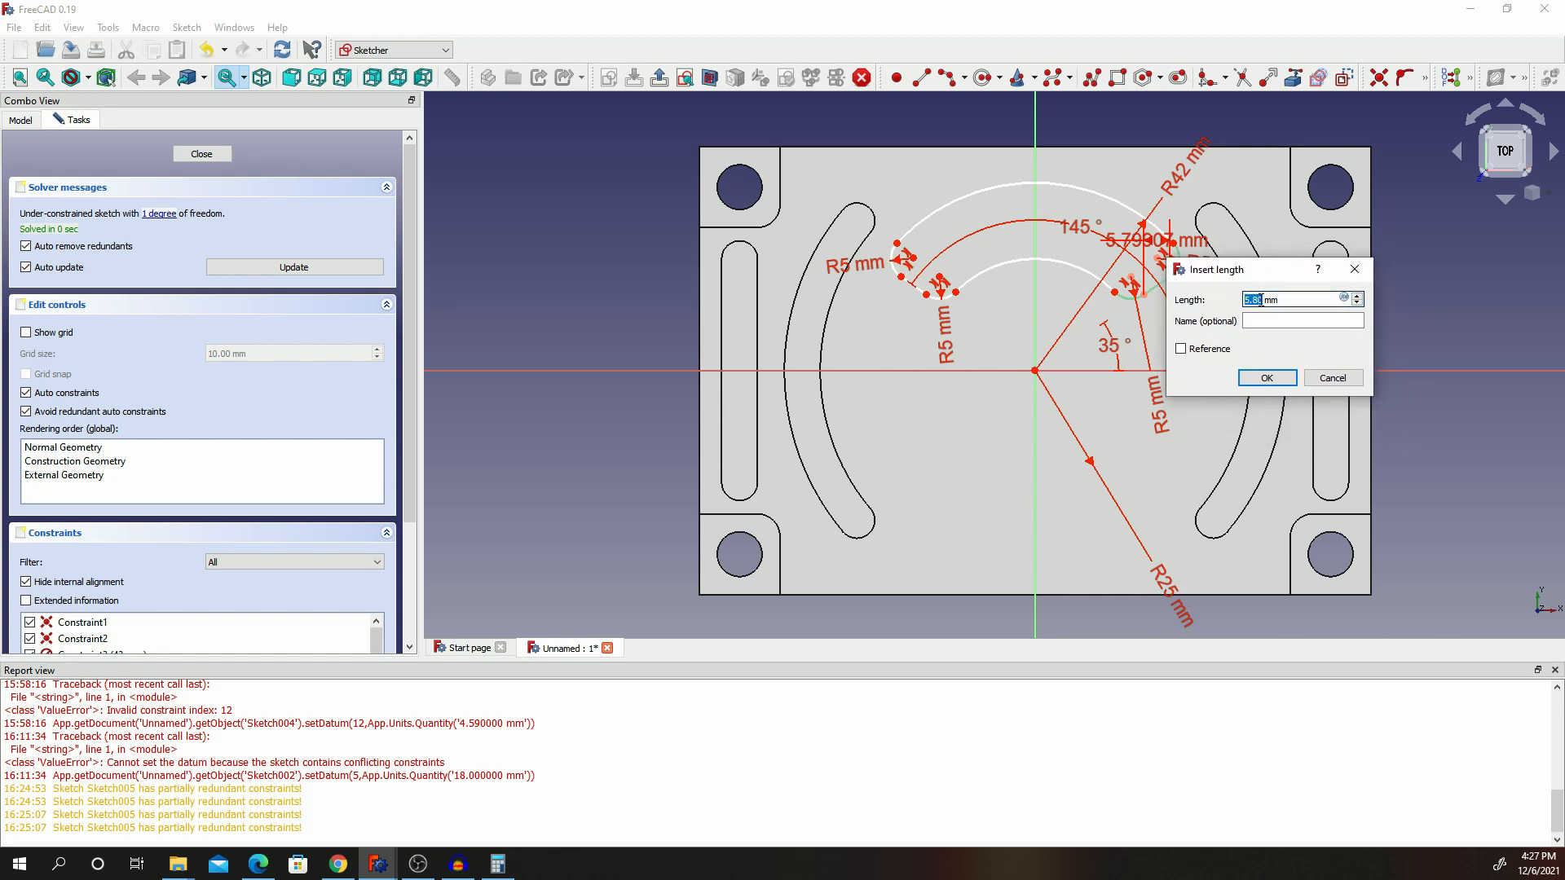
click(1265, 378)
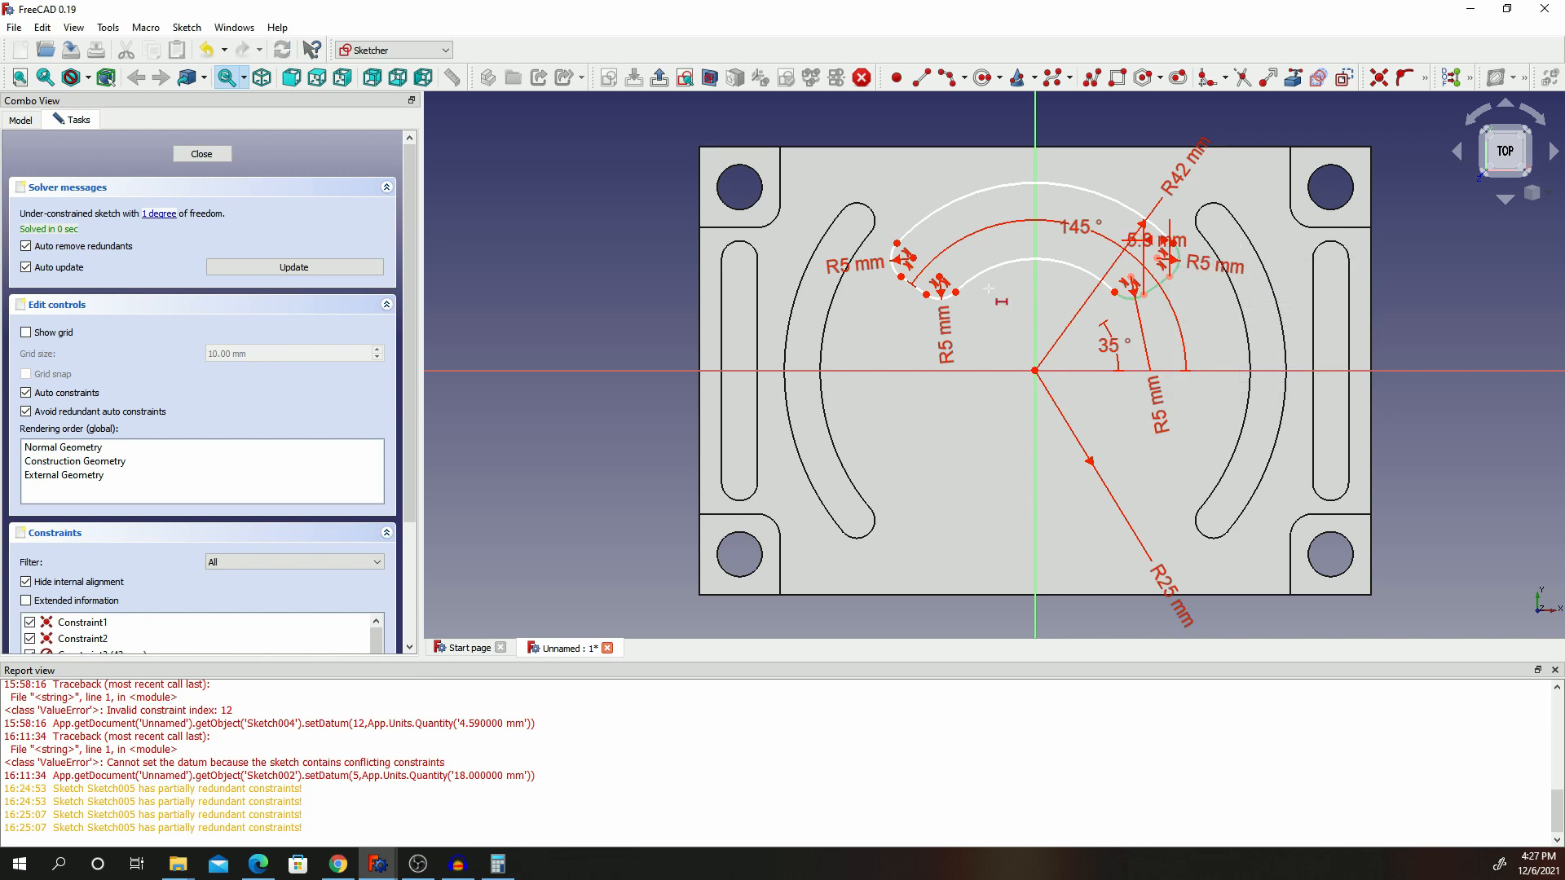
click(912, 286)
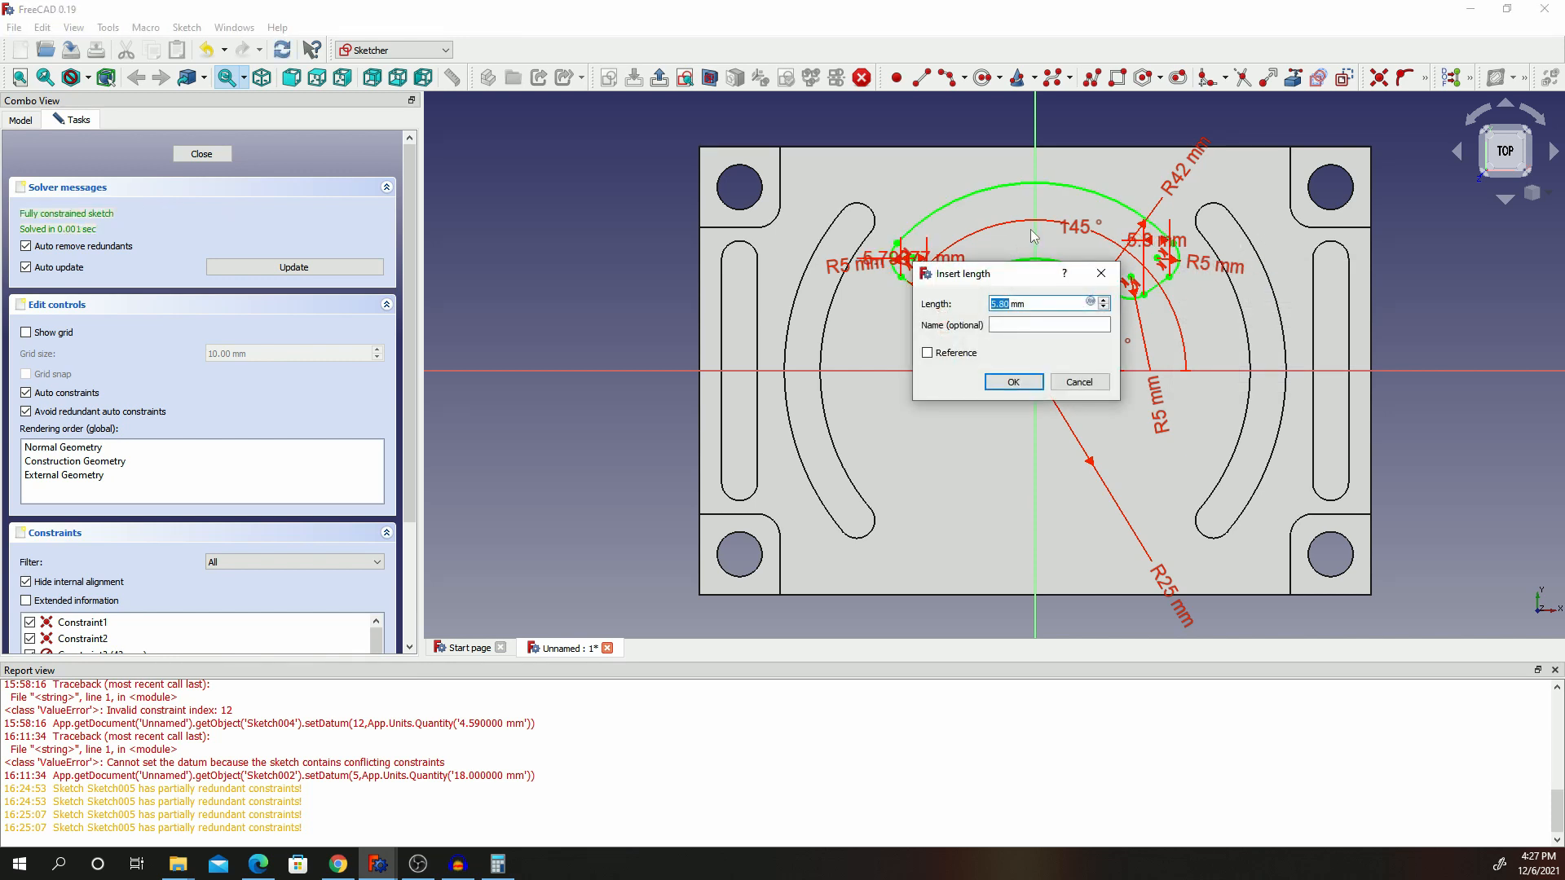
click(1019, 383)
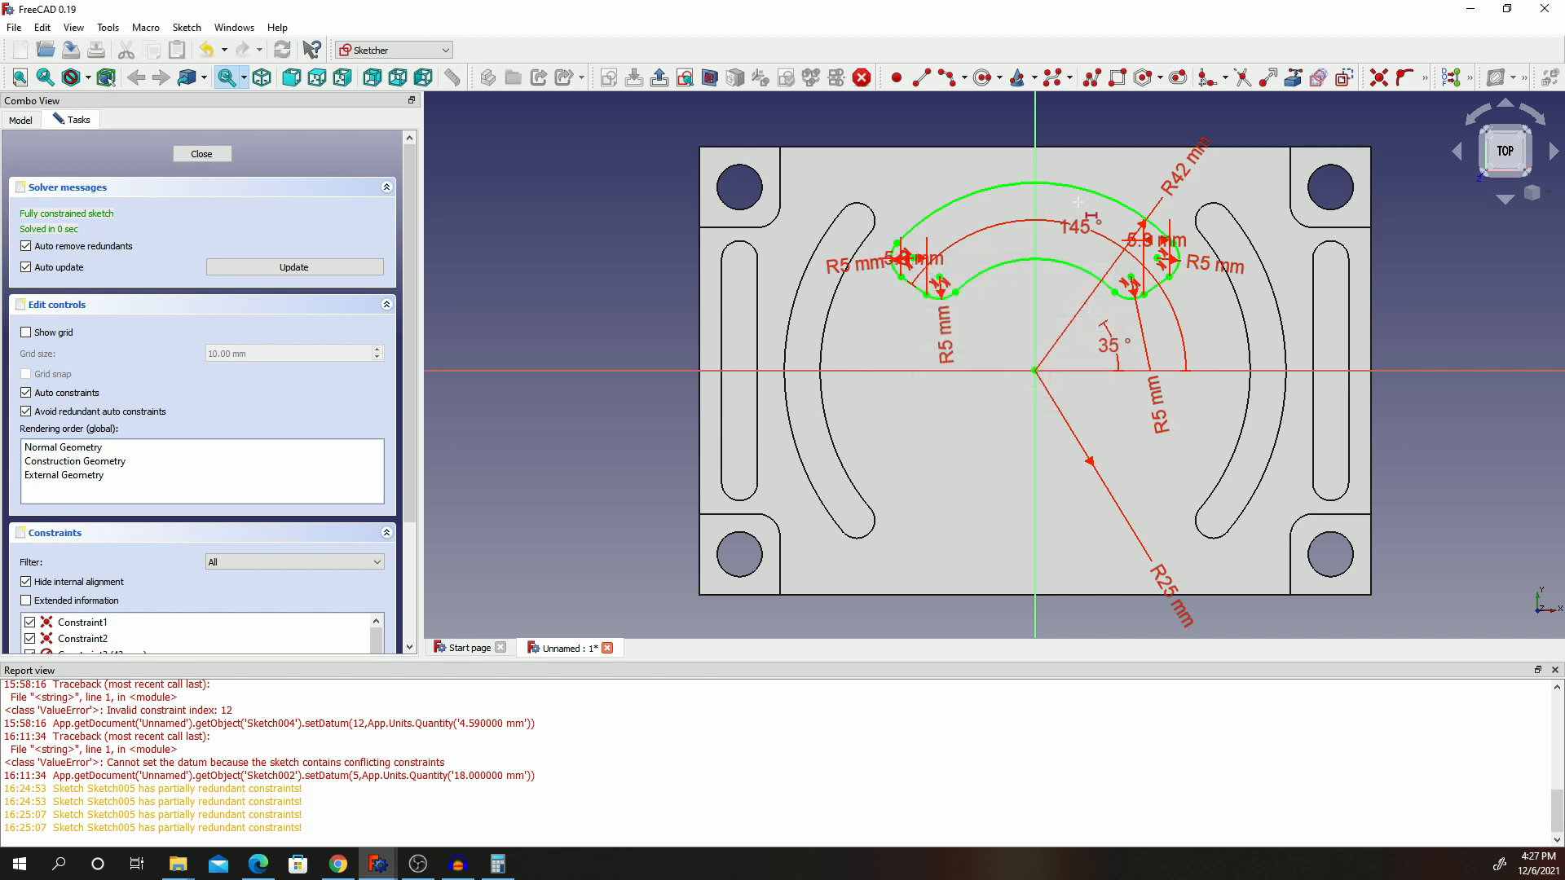
Move both 5.8 mm dimension labels clear of the profile and close the sketch.
drag(1158, 245, 1298, 225)
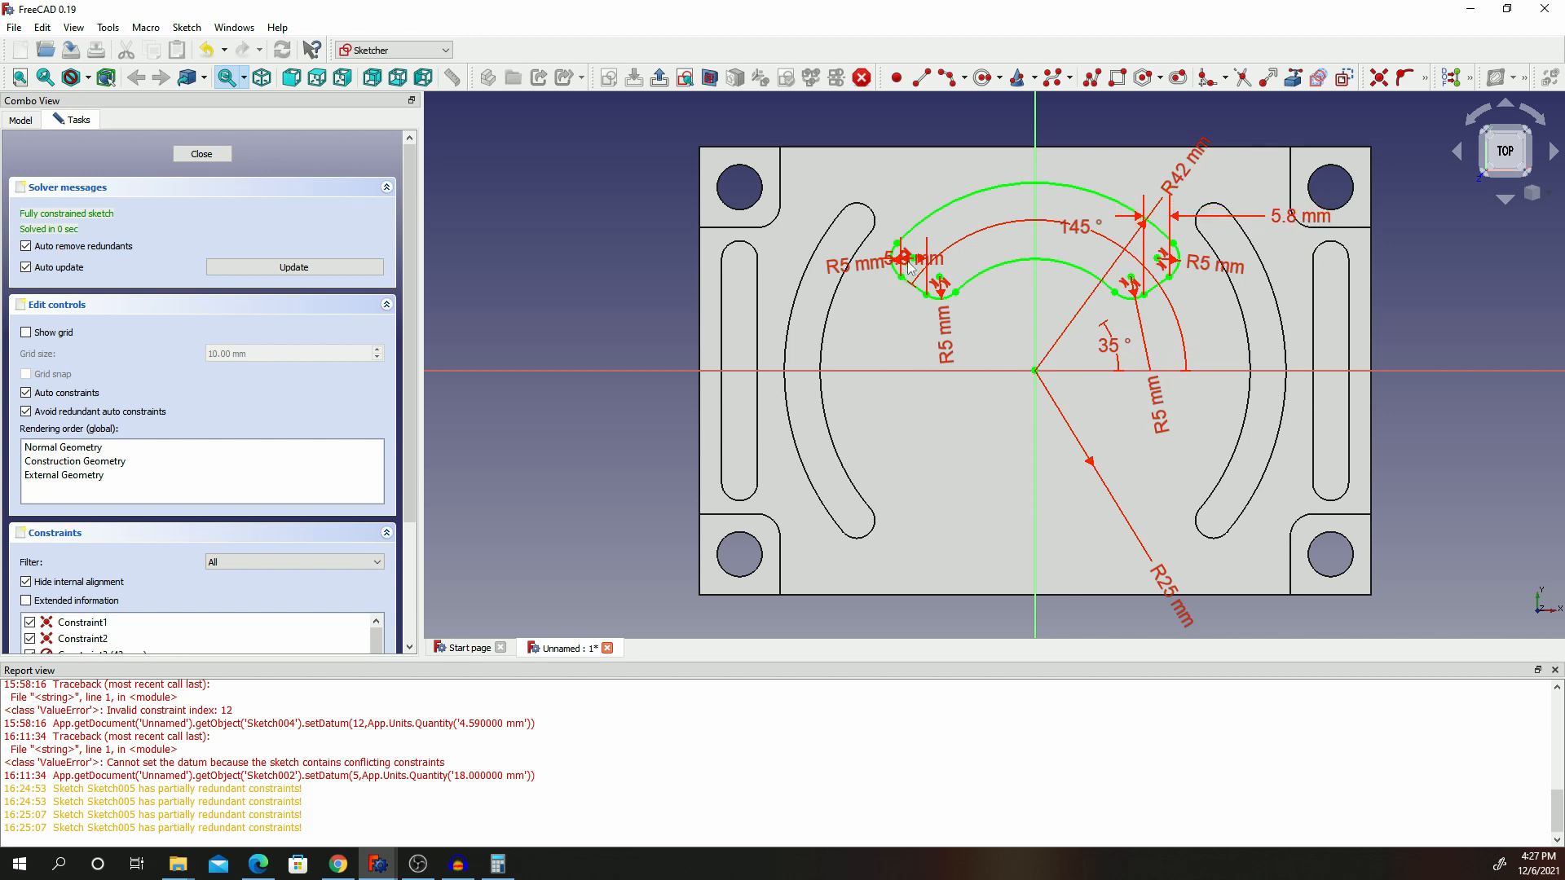
drag(912, 265, 853, 182)
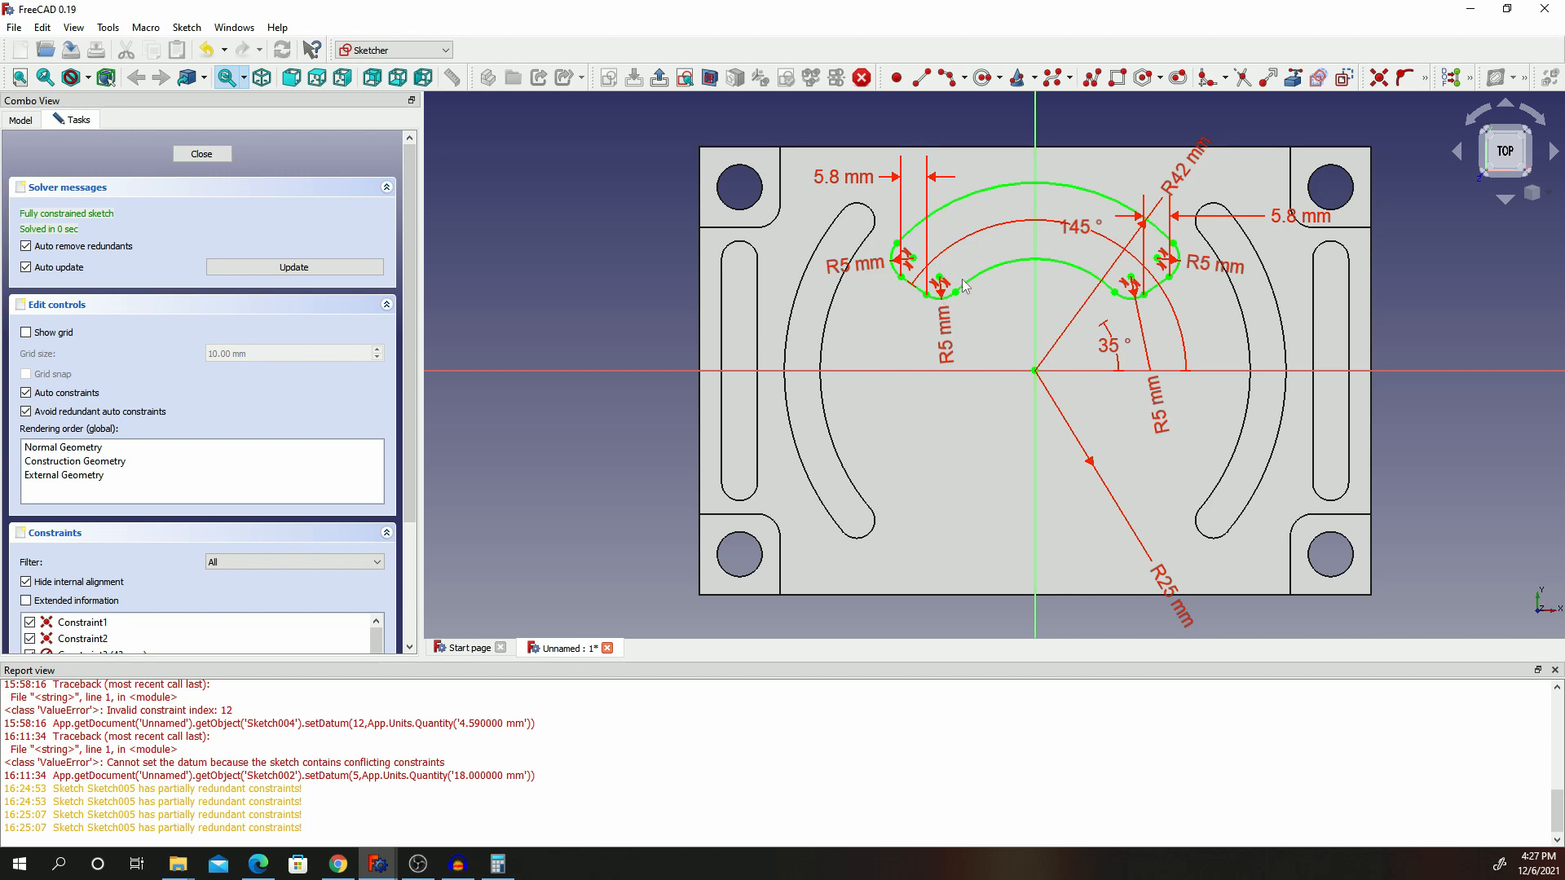
click(218, 154)
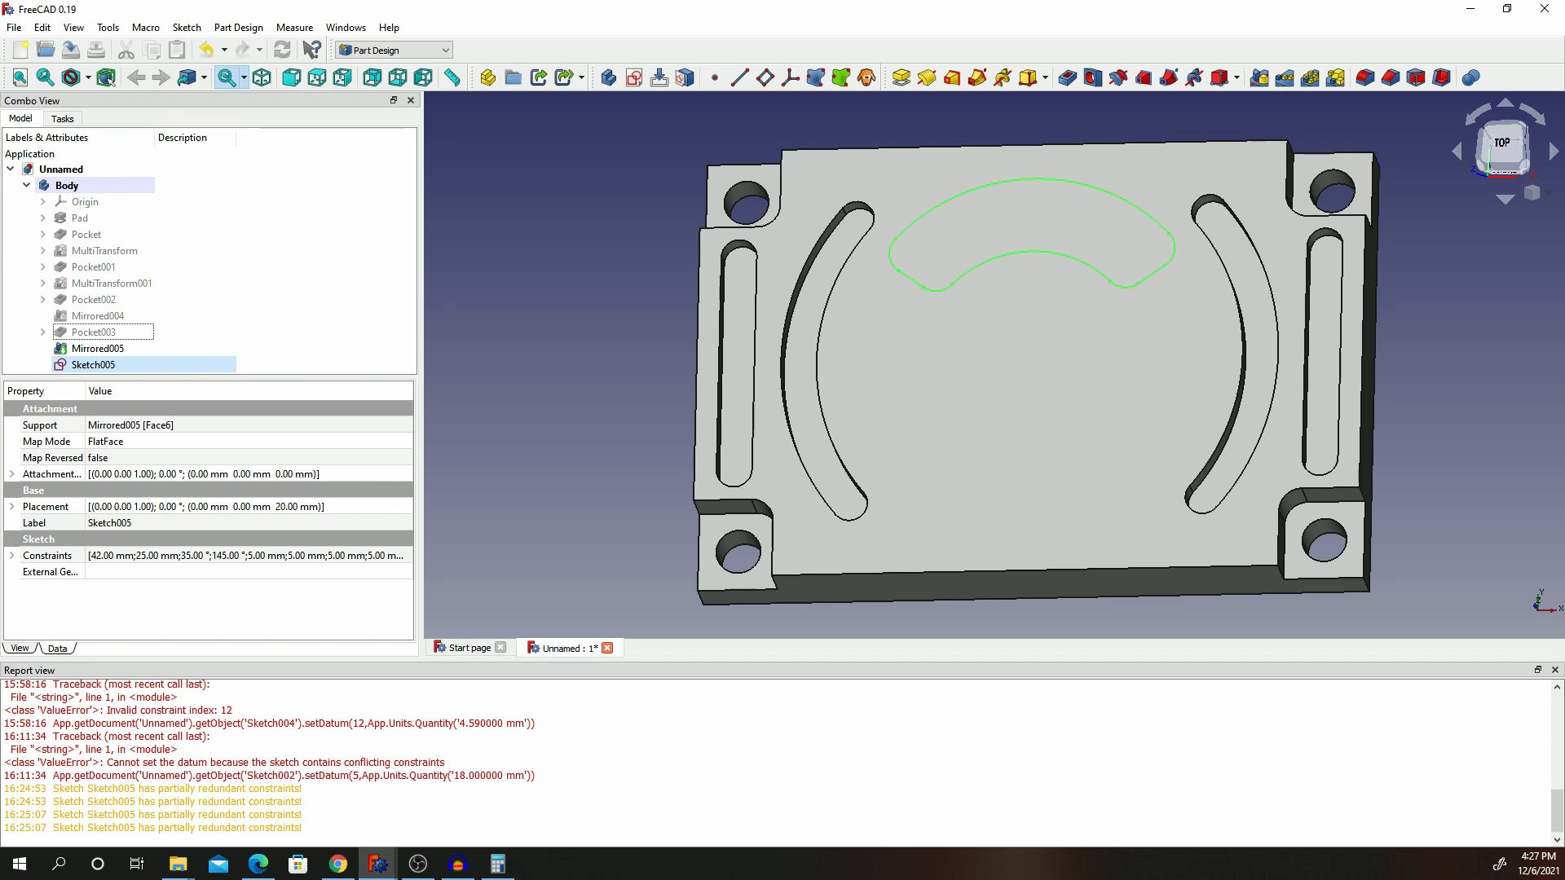
Pocket the sector sketch into the block to a depth of 10 mm.
click(1067, 77)
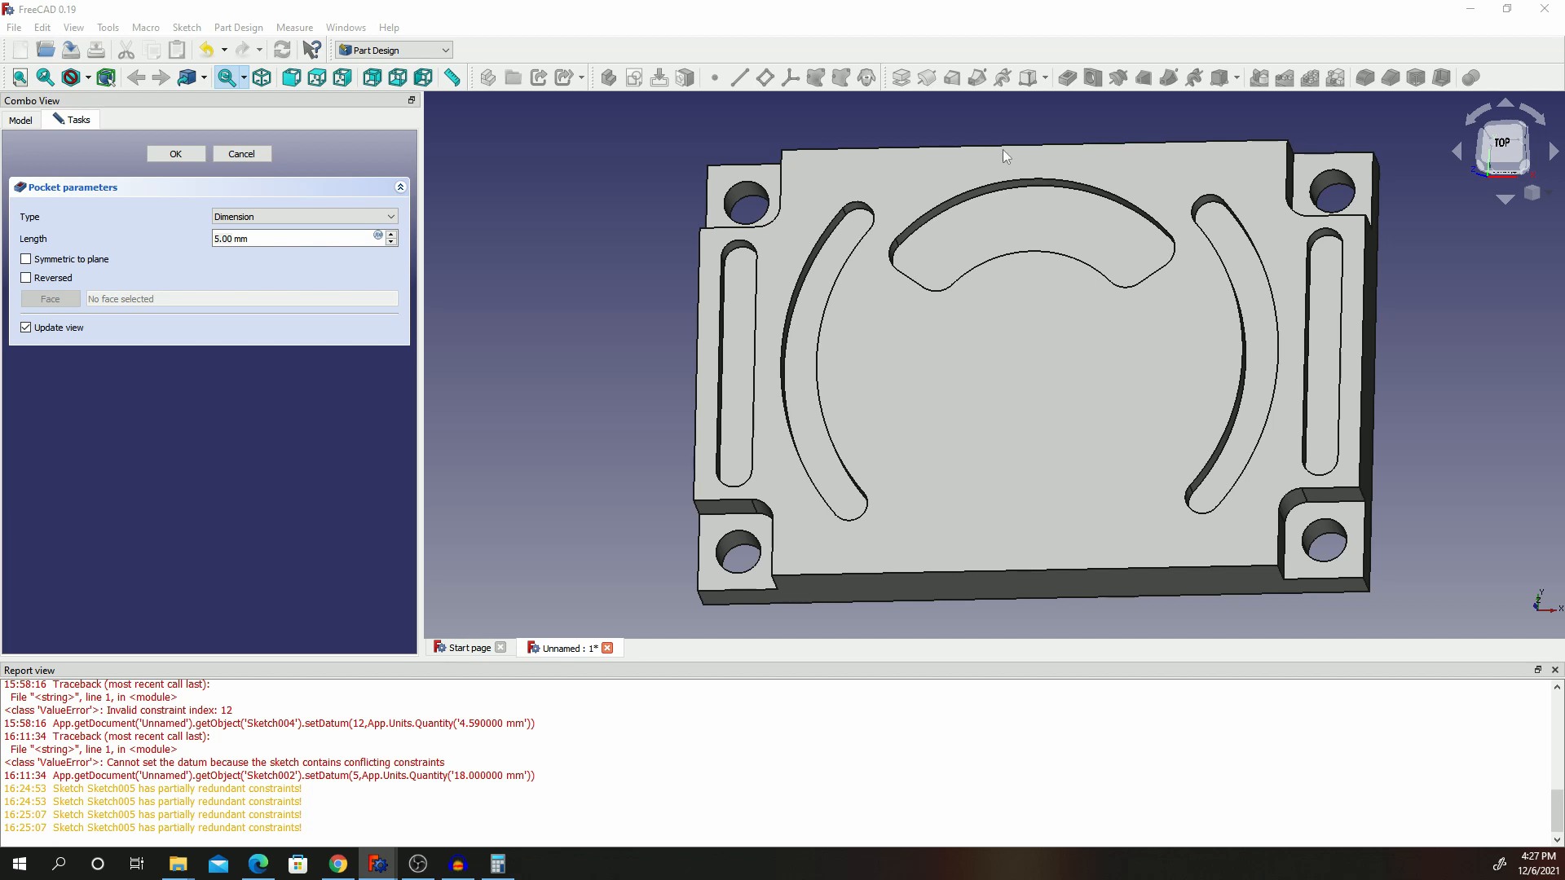
click(219, 241)
click(230, 241)
key(BackSpace)
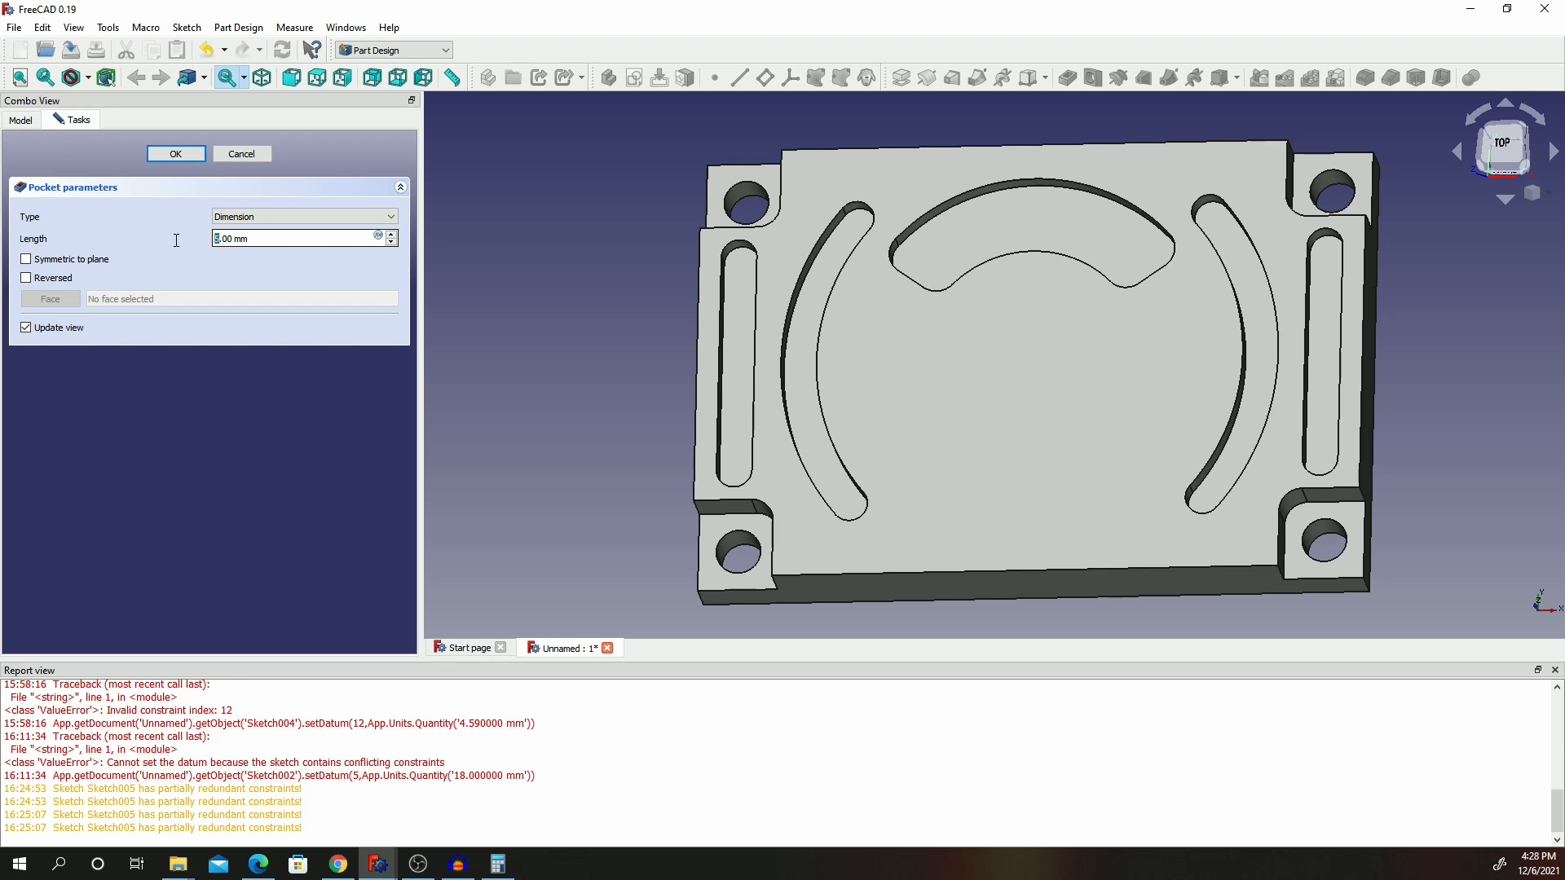
text(10)
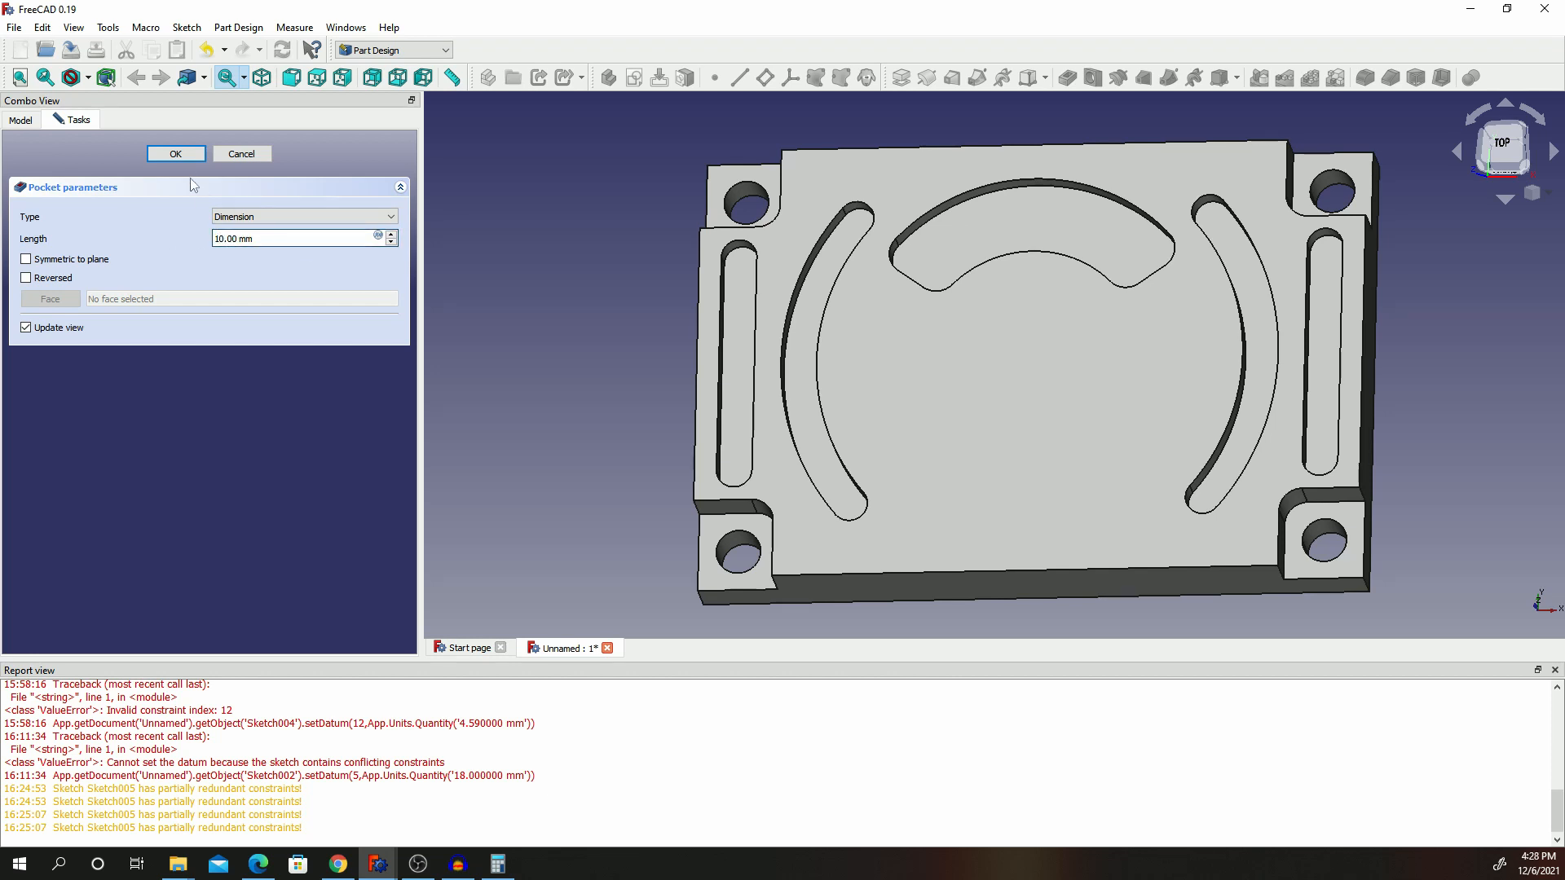
click(176, 155)
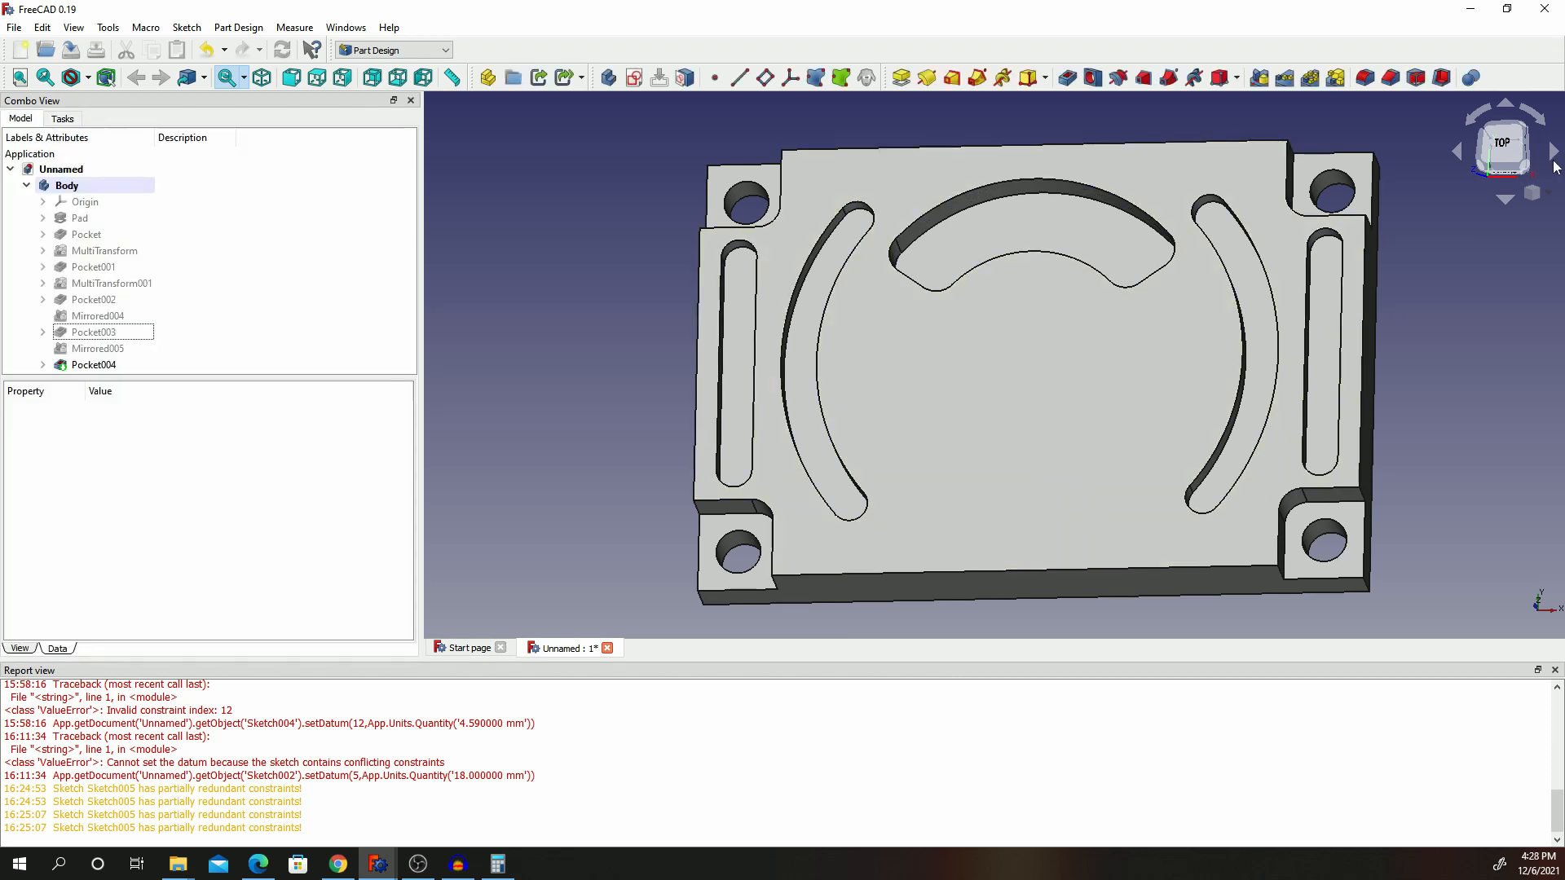
Polar-pattern the sector pocket about the normal sketch axis with 3 occurrences over 360°.
click(86, 365)
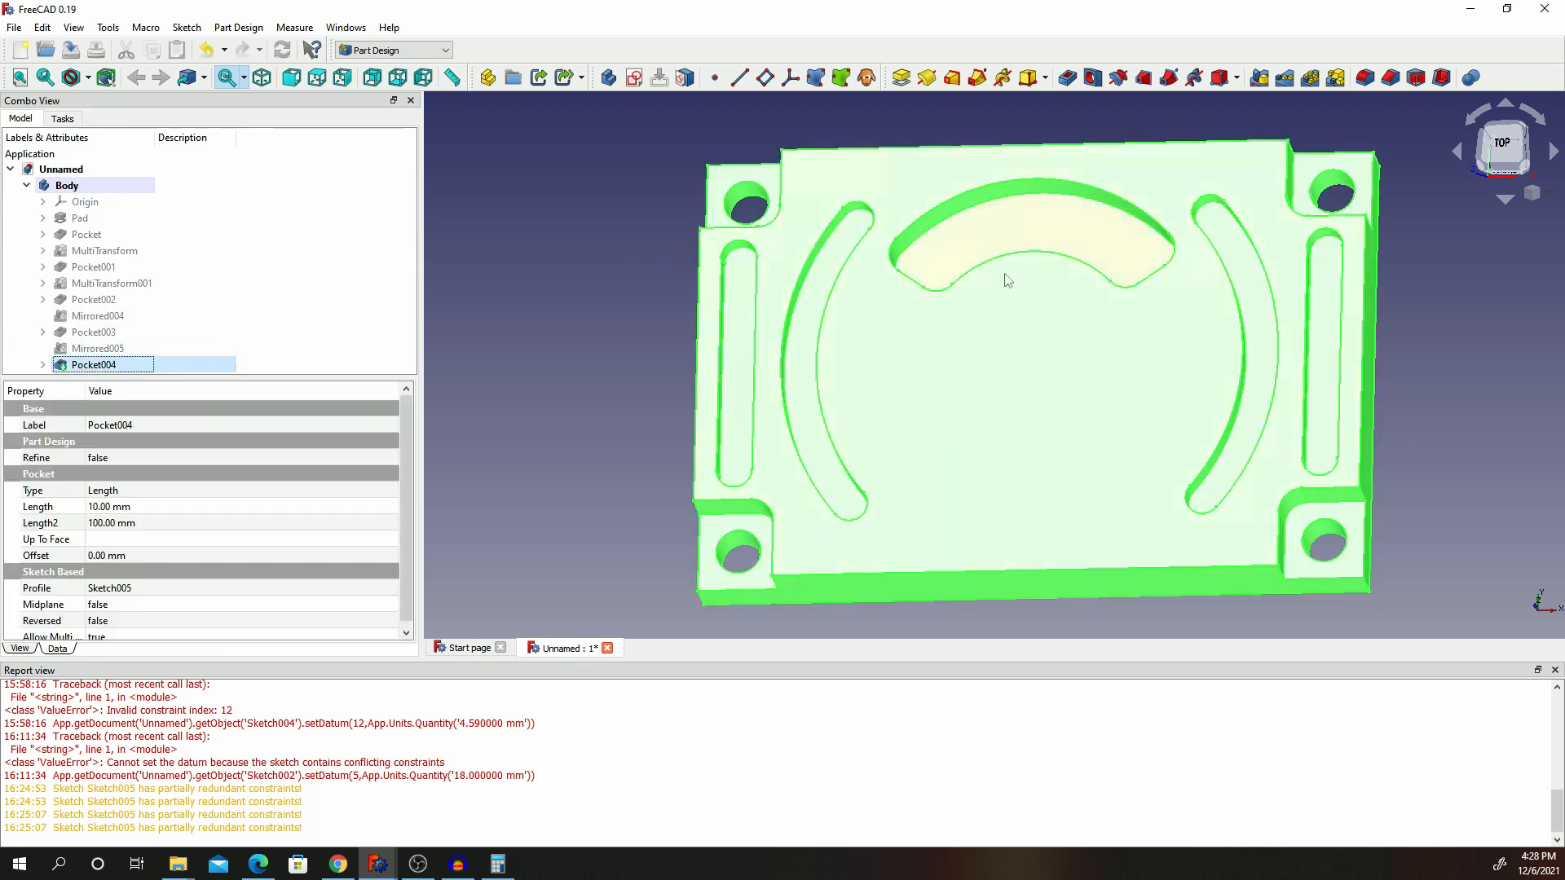
click(1308, 78)
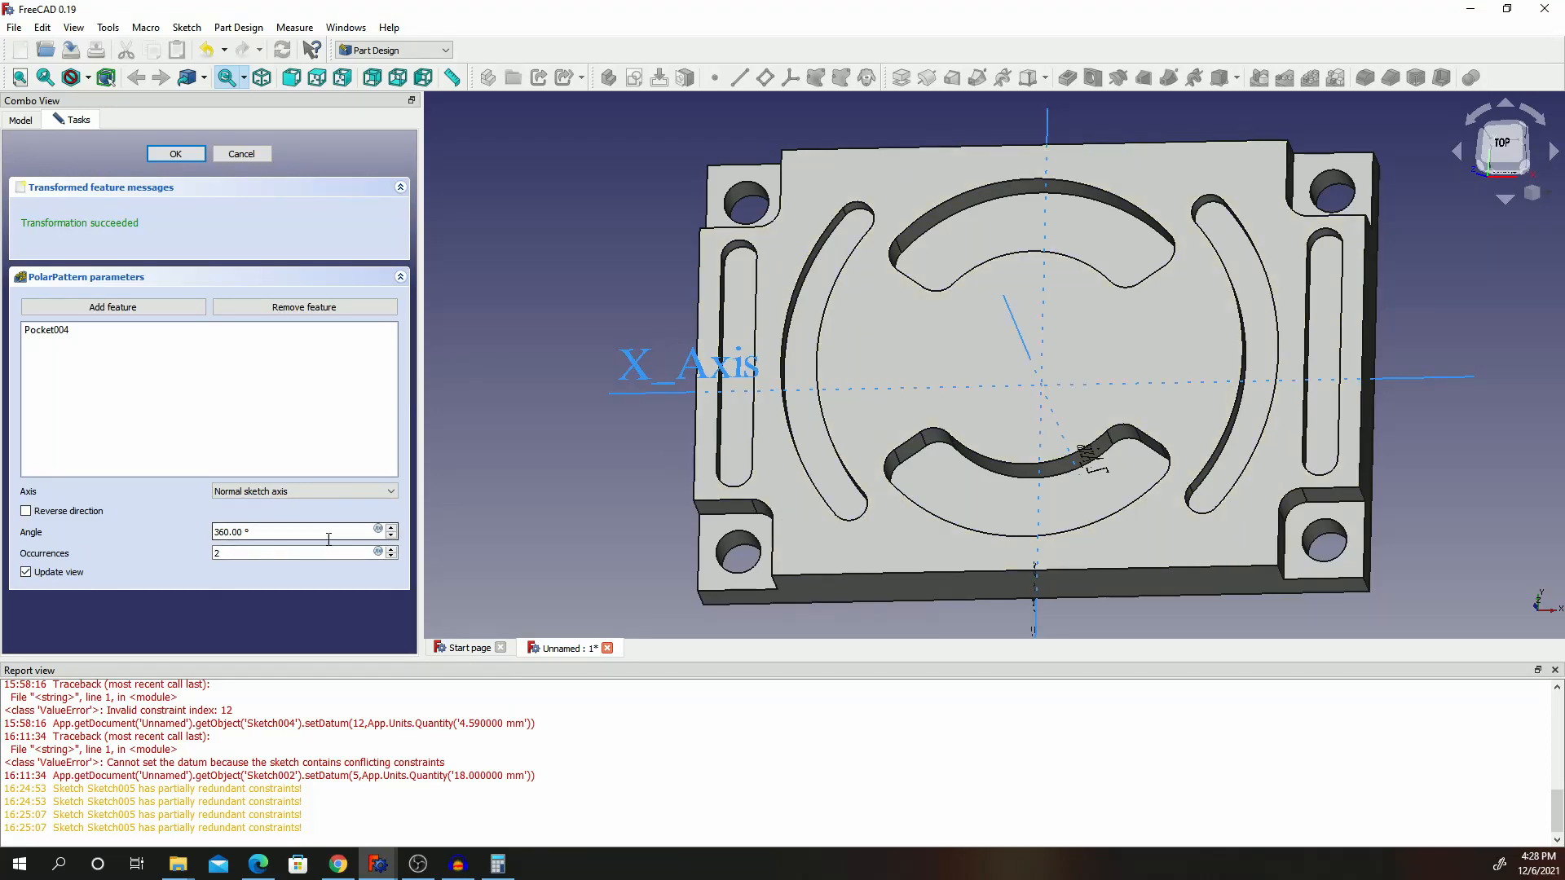
click(392, 548)
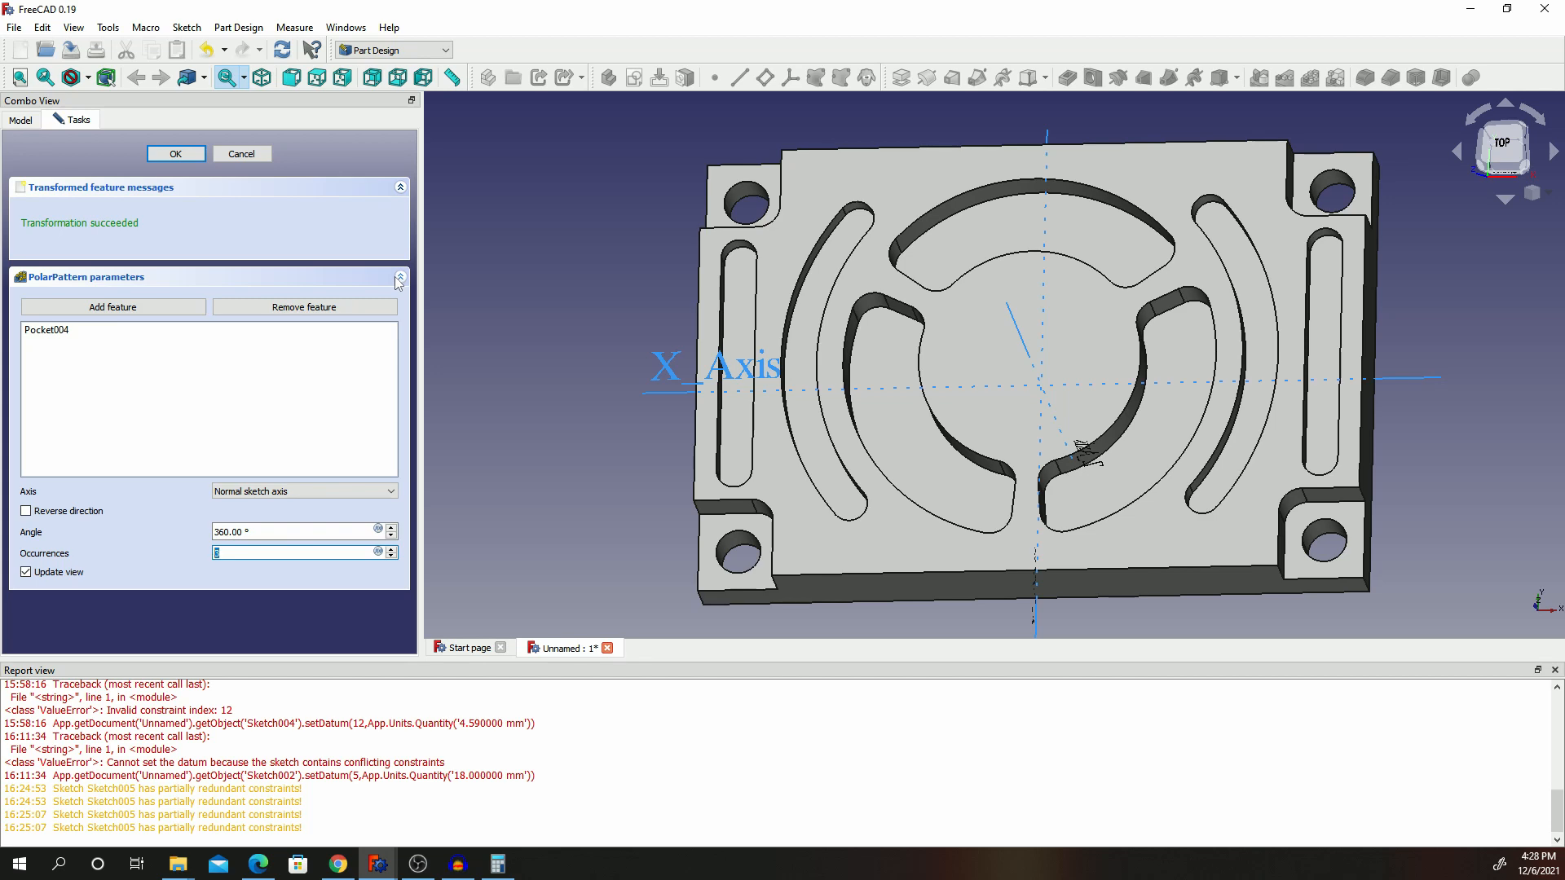
click(176, 155)
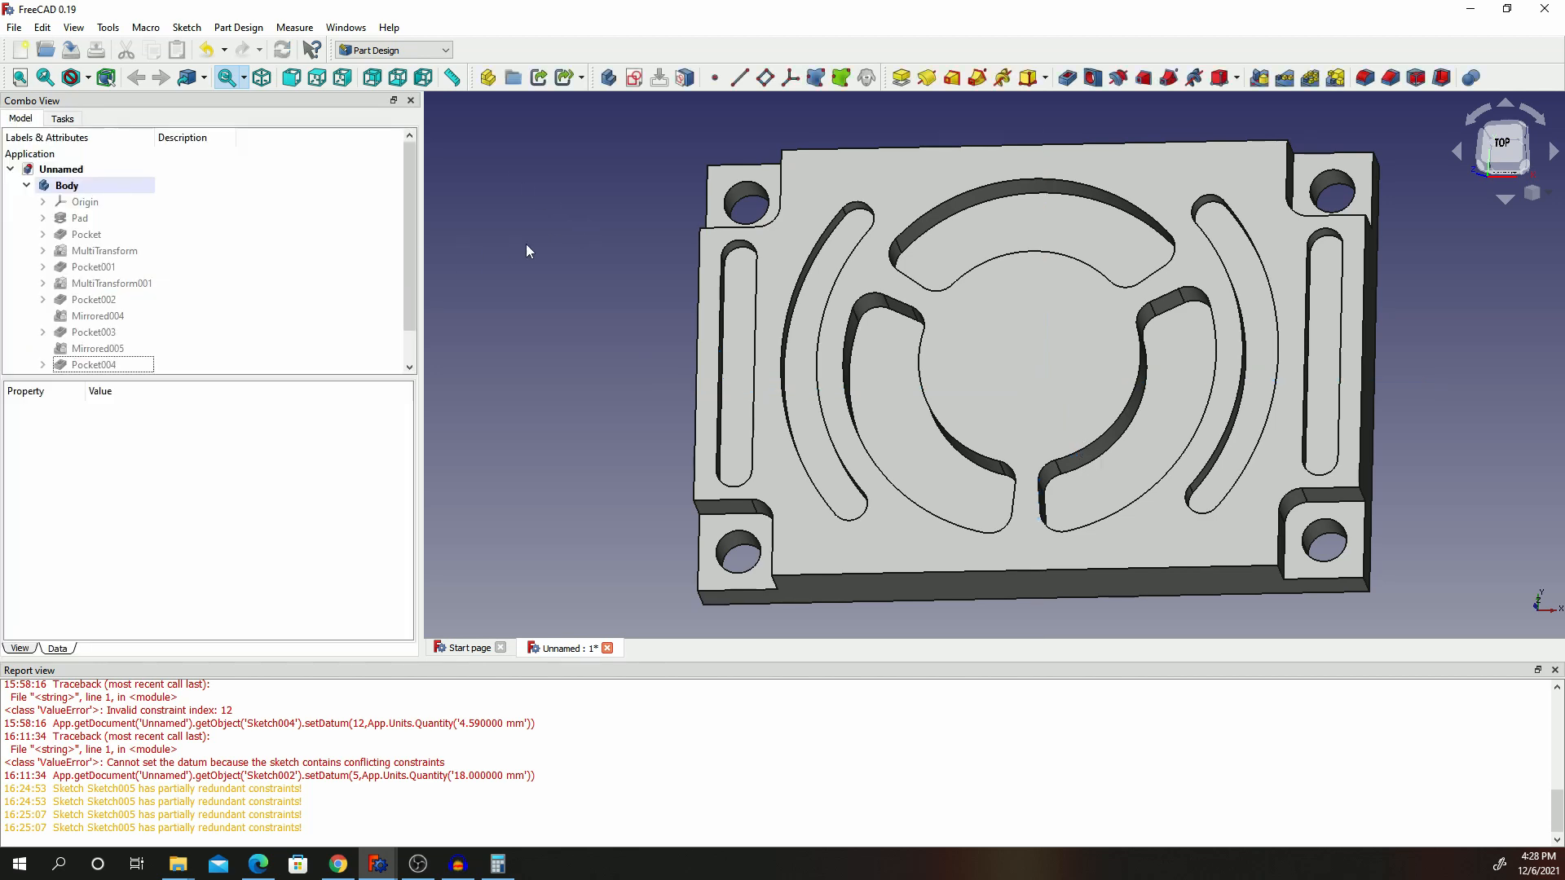
Examine the finished block and its pocket pattern from above and at an angle.
scroll(1038, 318, down, 2)
scroll(1300, 301, up, 3)
scroll(1286, 310, down, 2)
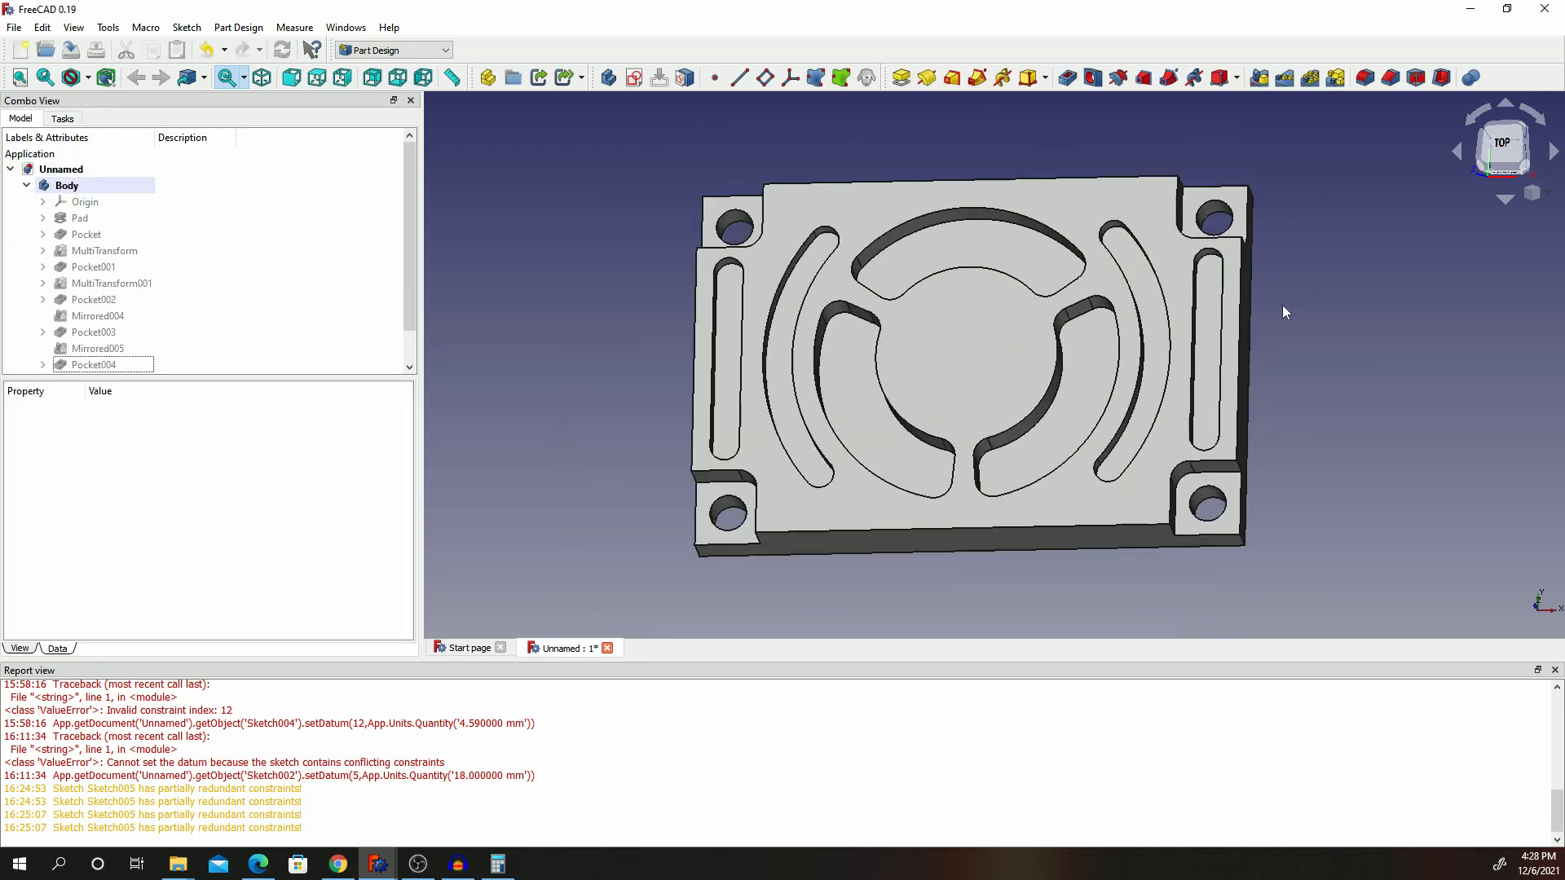
middle_drag(1283, 312, 1434, 233)
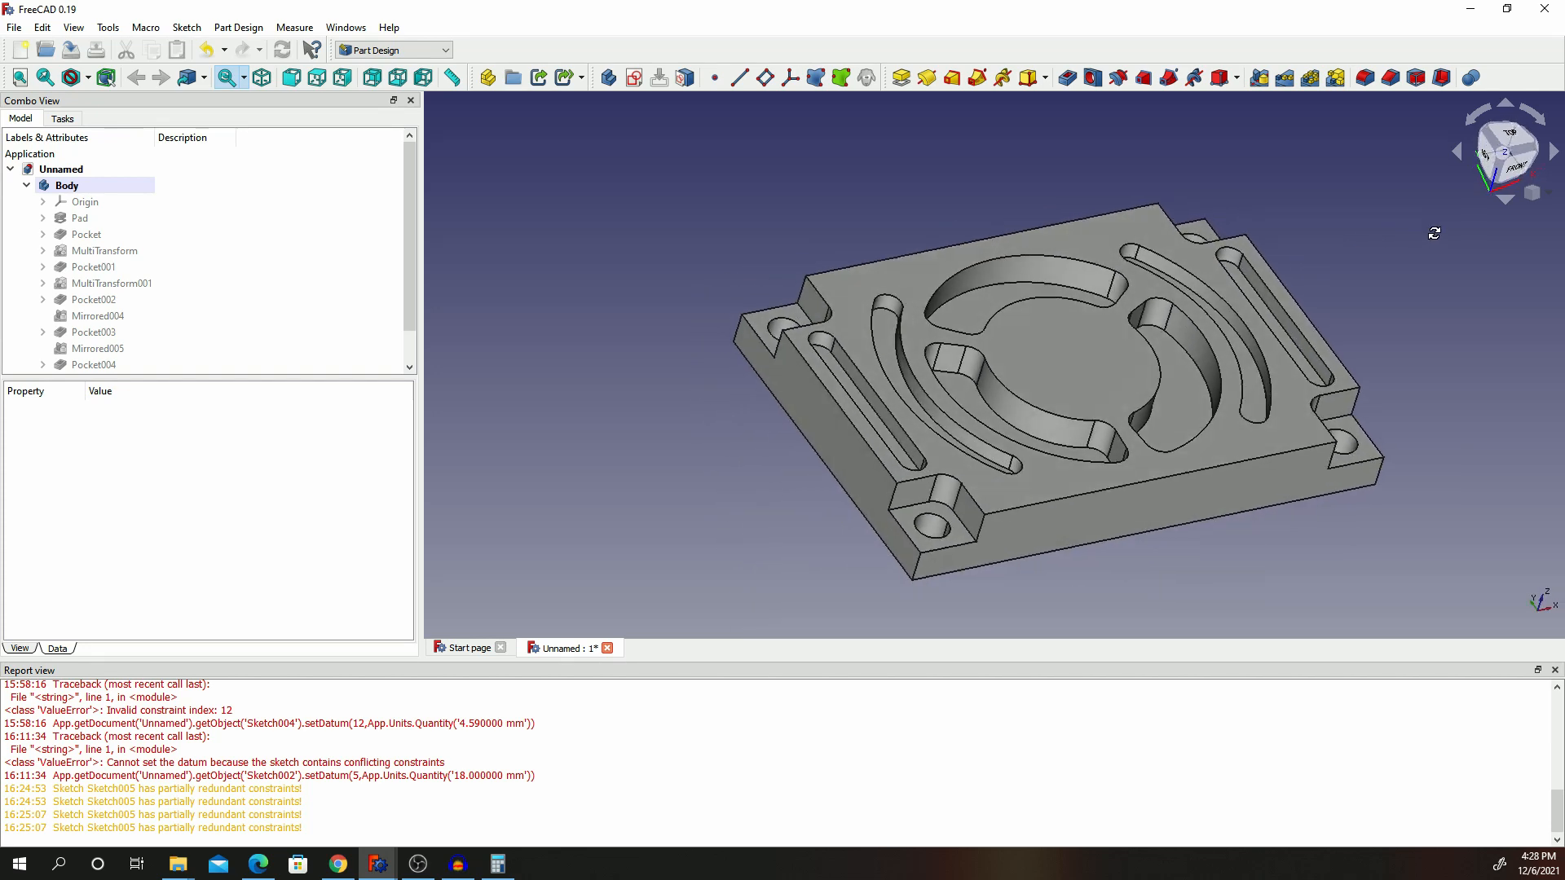
scroll(1432, 233, up, 1)
scroll(1133, 439, down, 2)
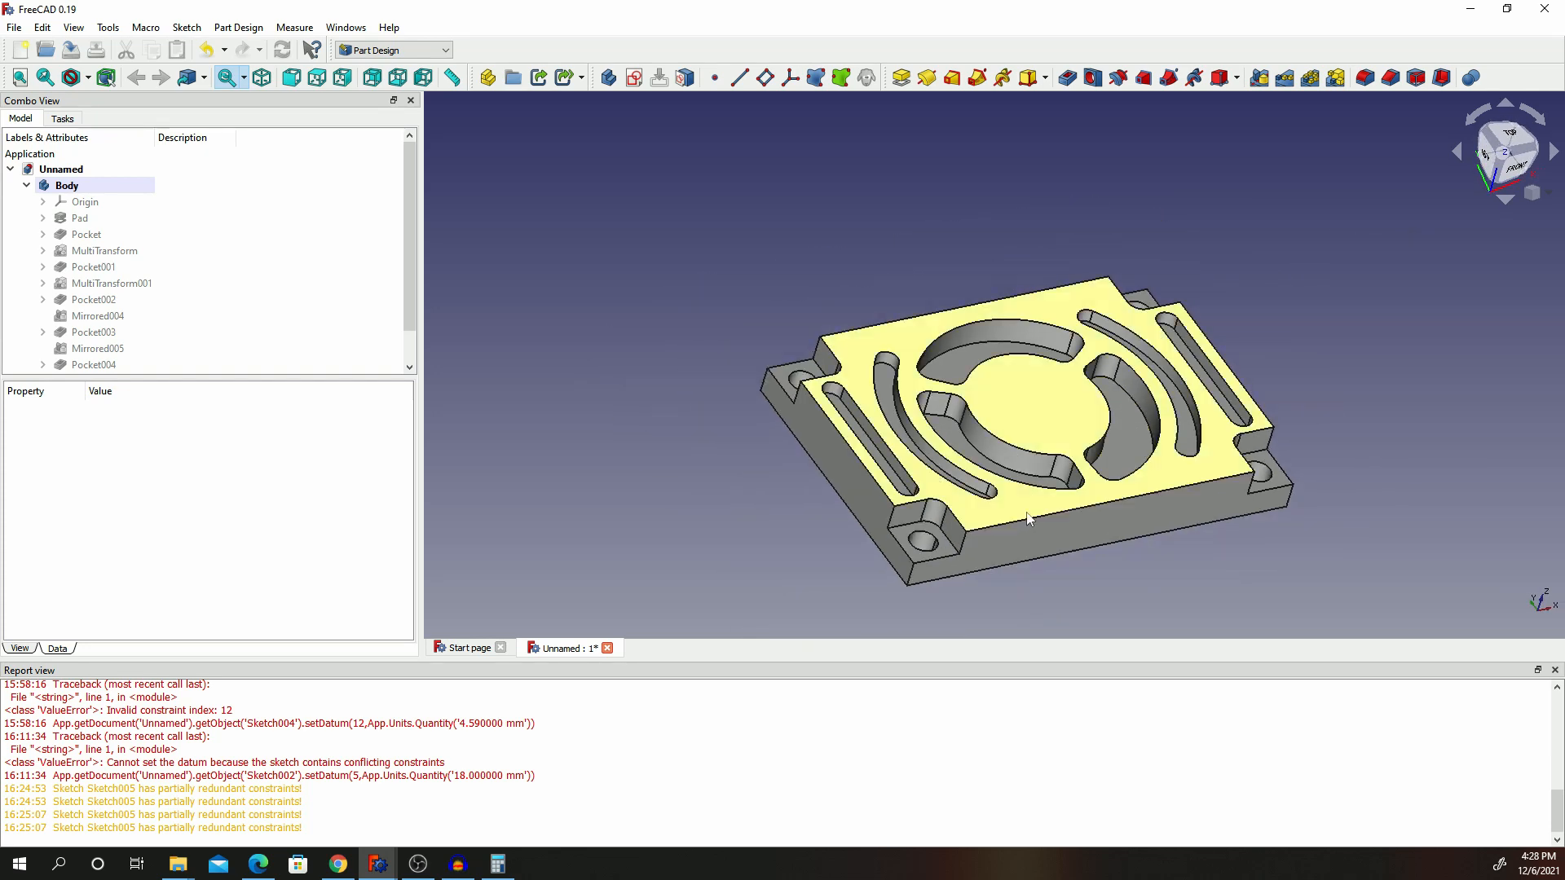
scroll(1027, 518, up, 3)
scroll(1206, 562, down, 2)
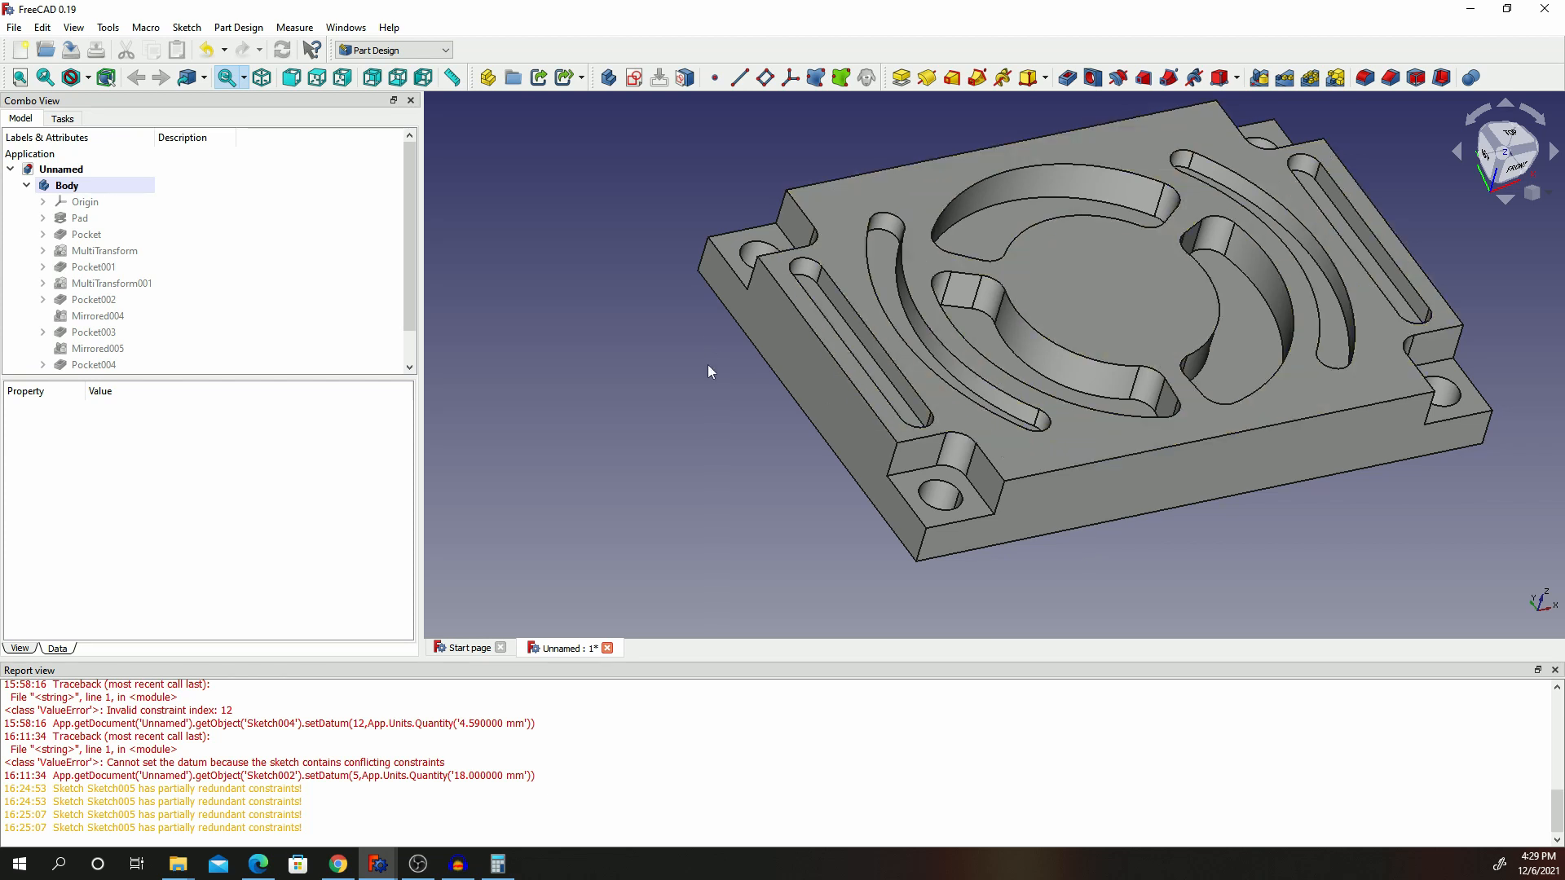
key(alt+Tab)
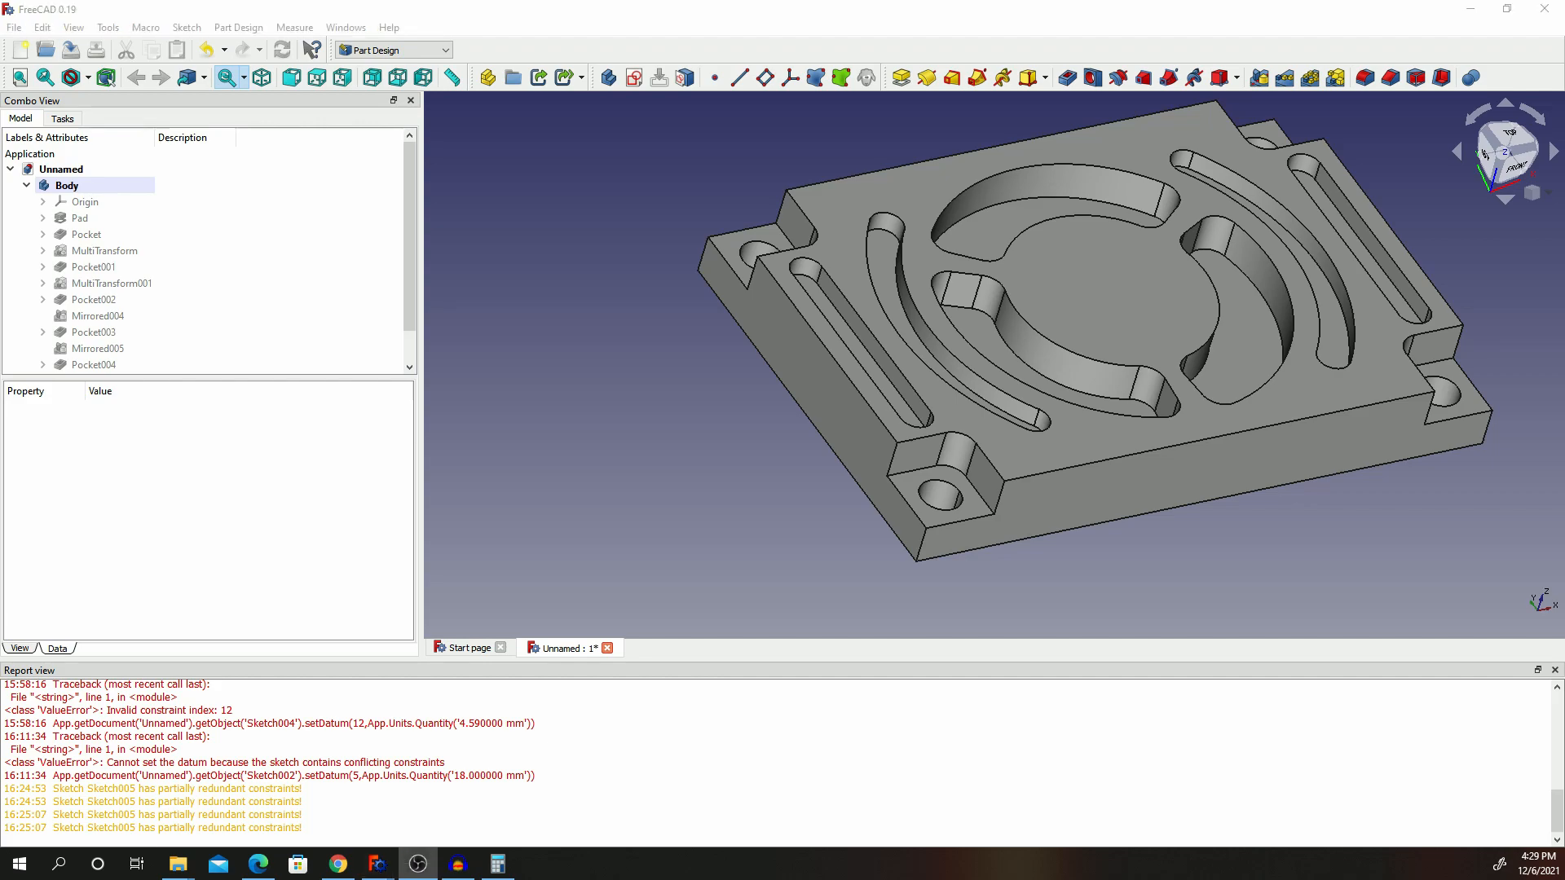